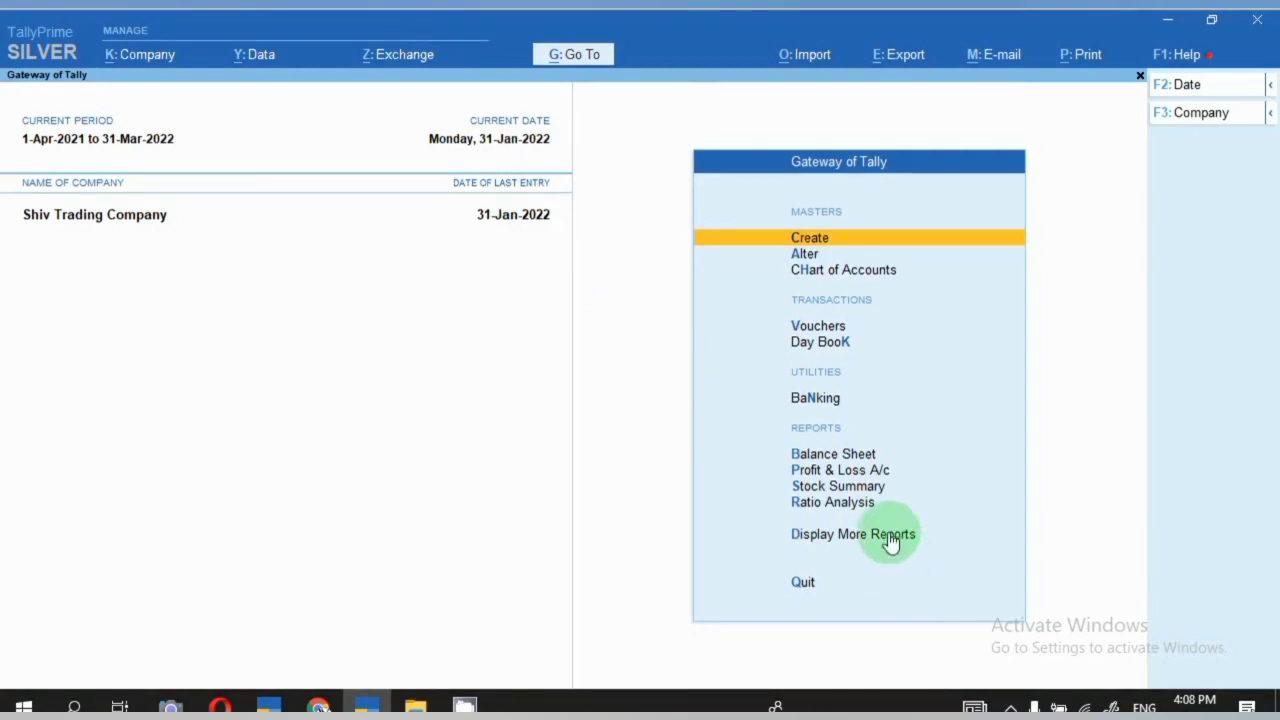
Open the Cash/Bank Book(s) summary from the account books reports
left_click(890, 541)
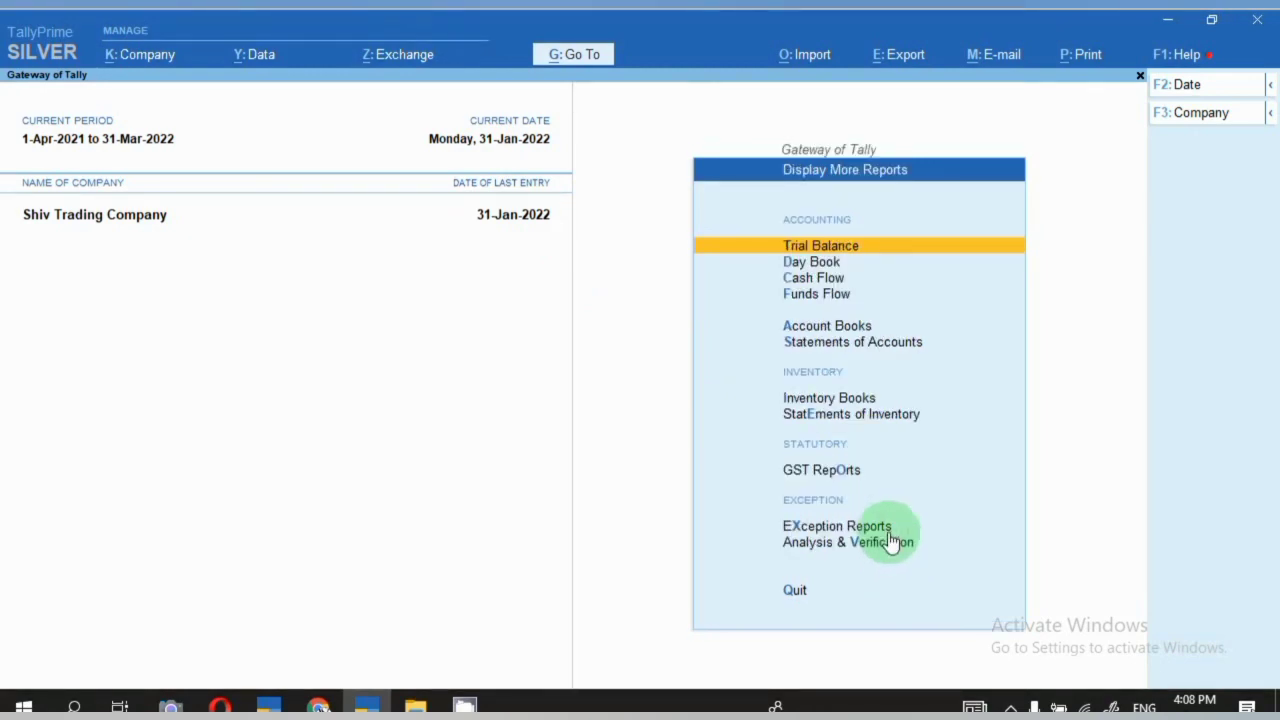
left_click(826, 329)
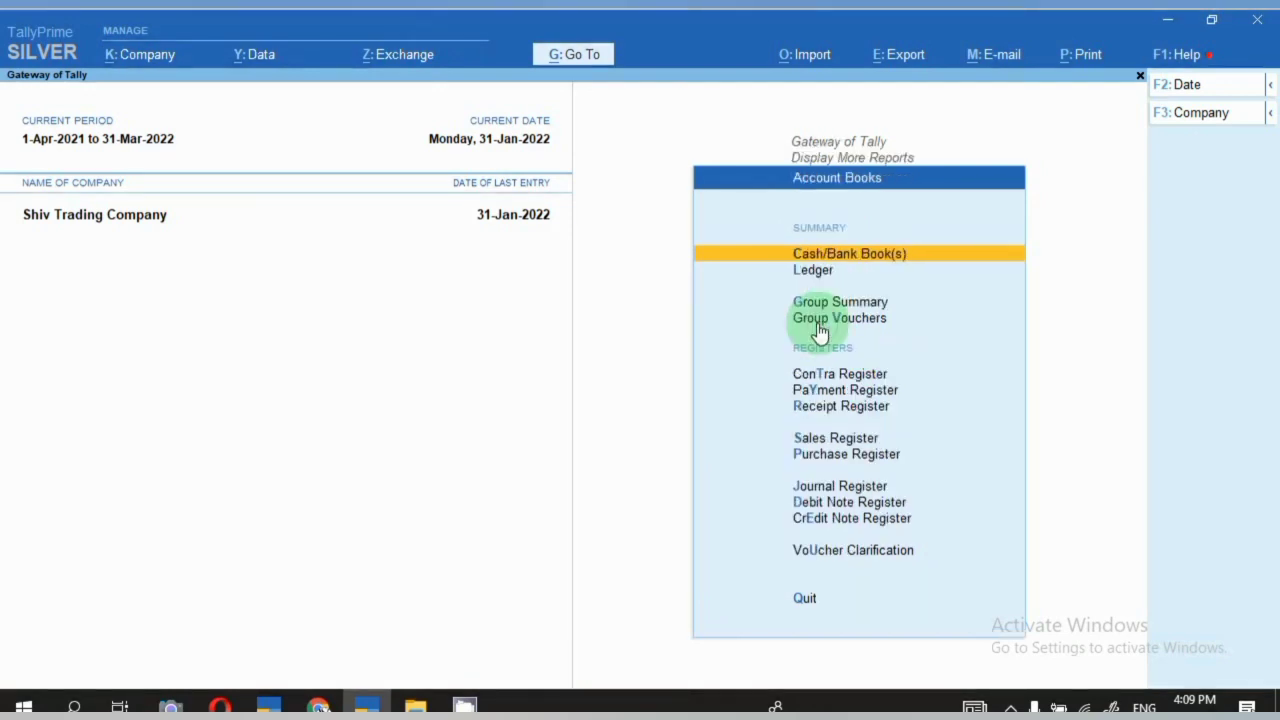
left_click(858, 262)
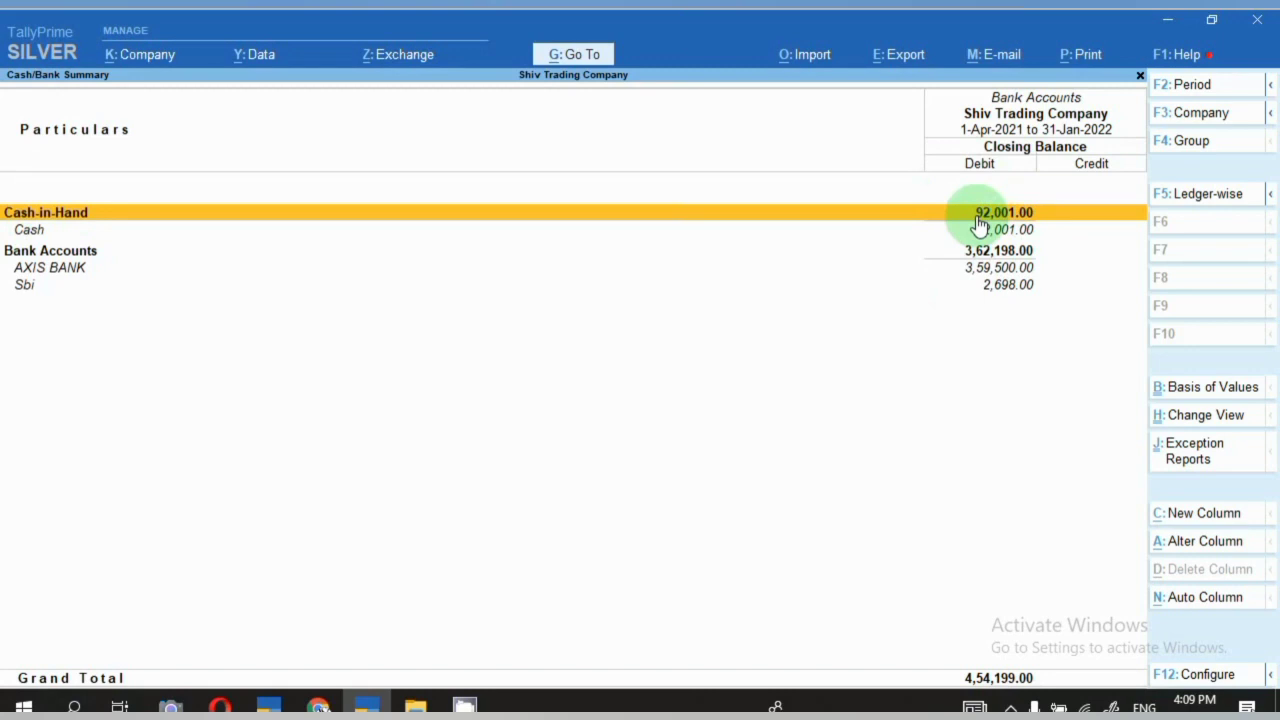
Examine the closing balances of the Bank Accounts group and its AXIS BANK and Sbi ledgers
left_click(33, 256)
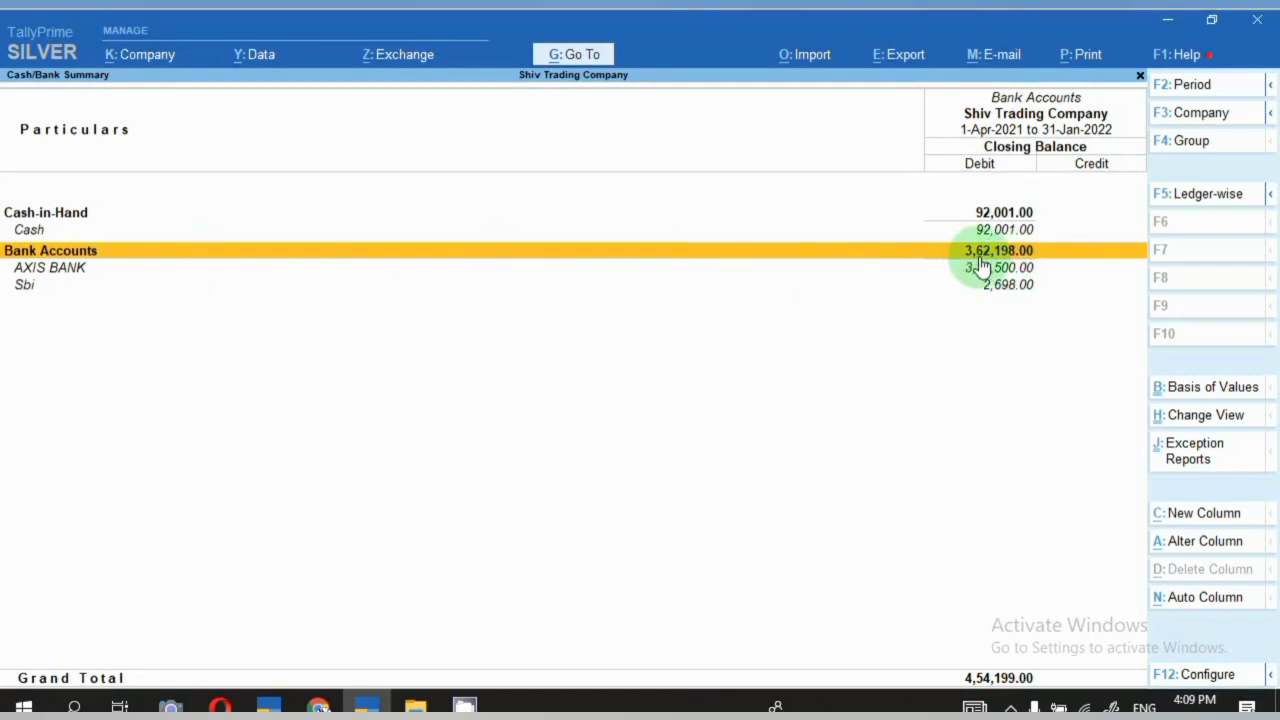
key("Down")
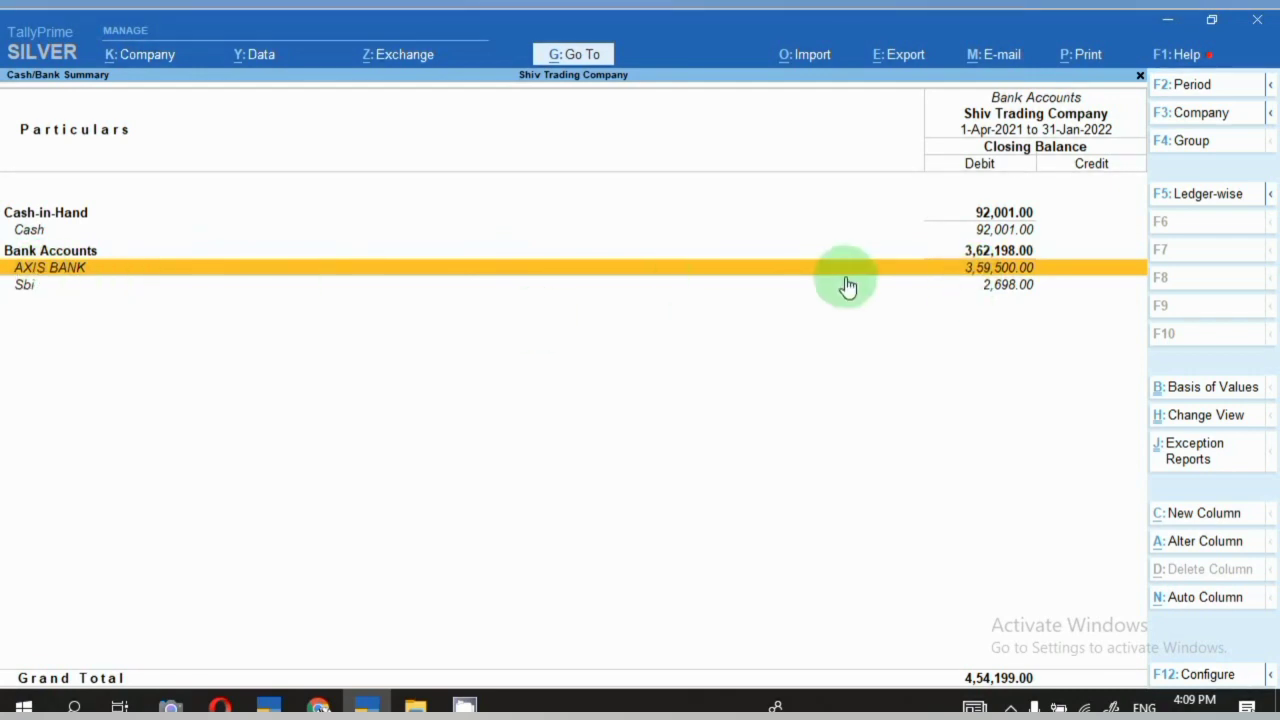
left_click(996, 290)
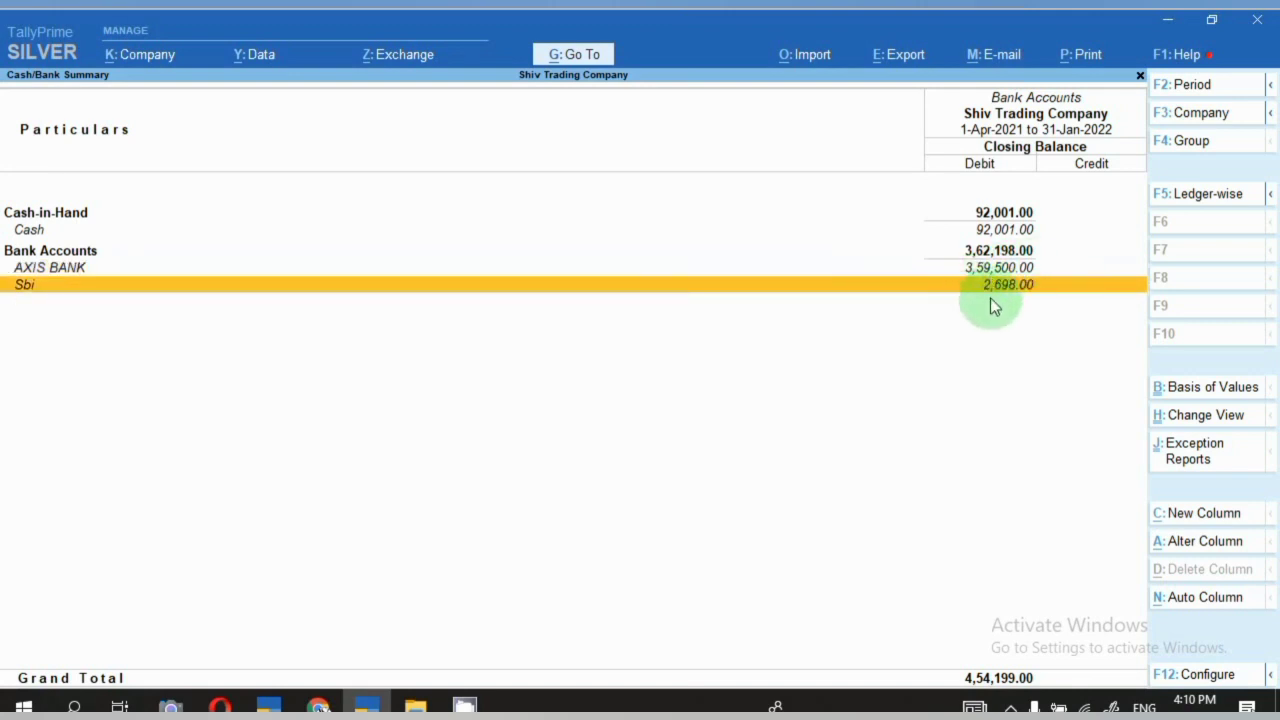
left_click(60, 258)
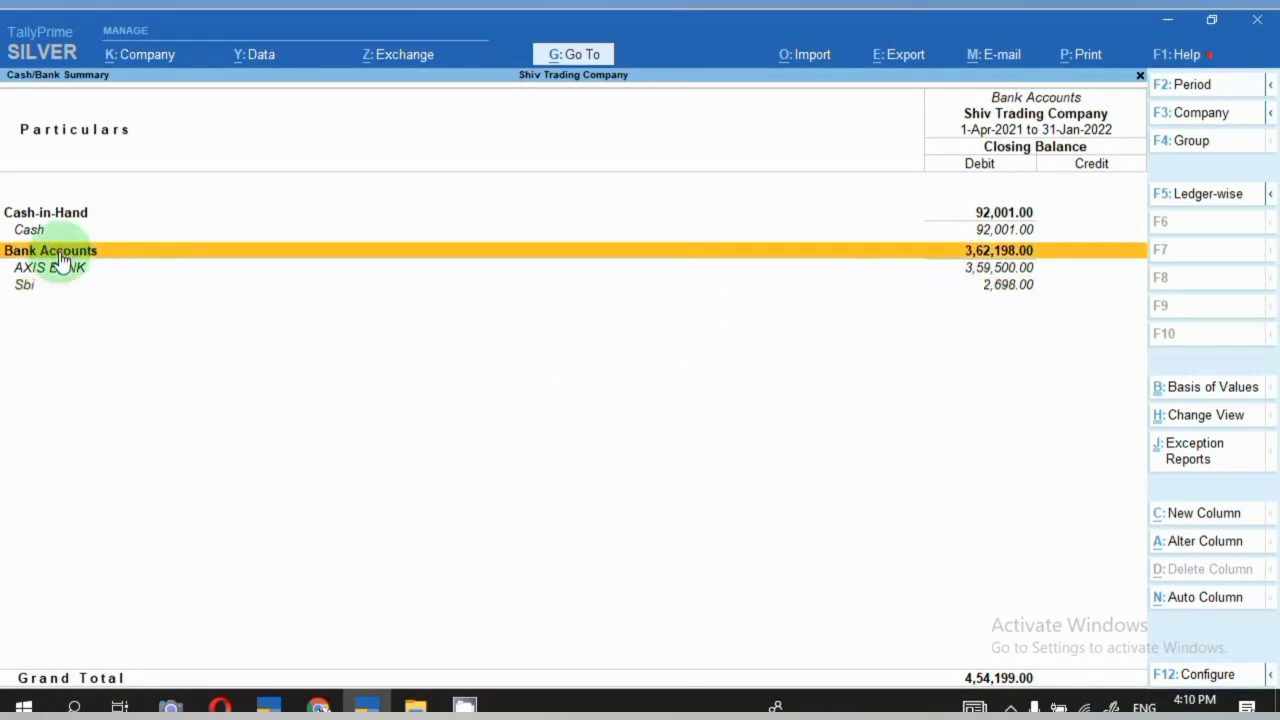
left_click(1005, 271)
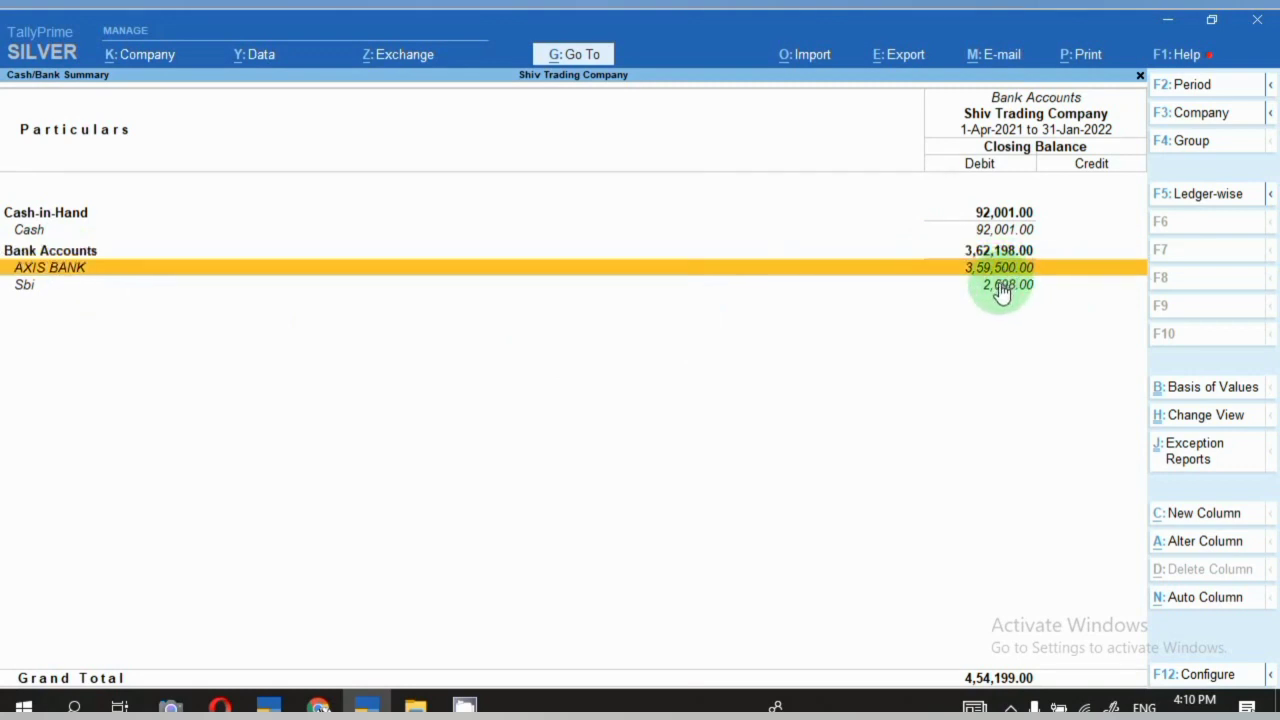
left_click(1000, 288)
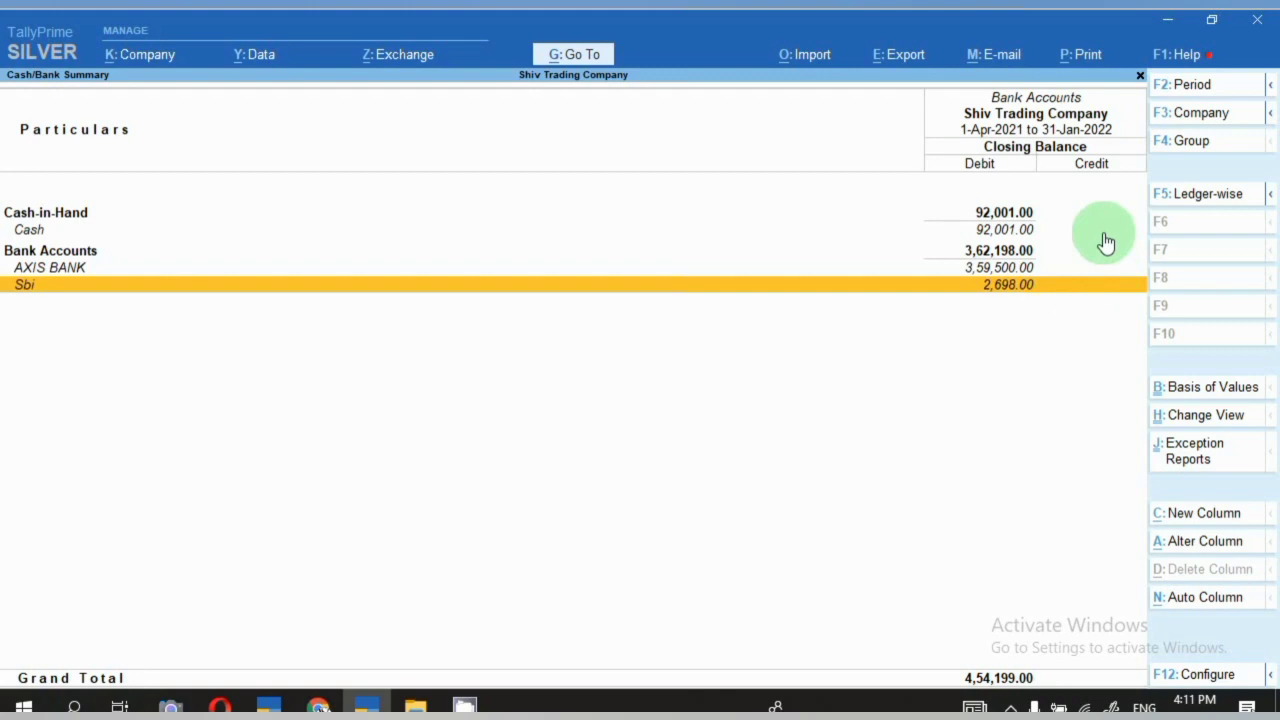
Open the Cash ledger's monthly summary and review its October, November and December transactions and closing balances
left_click(998, 232)
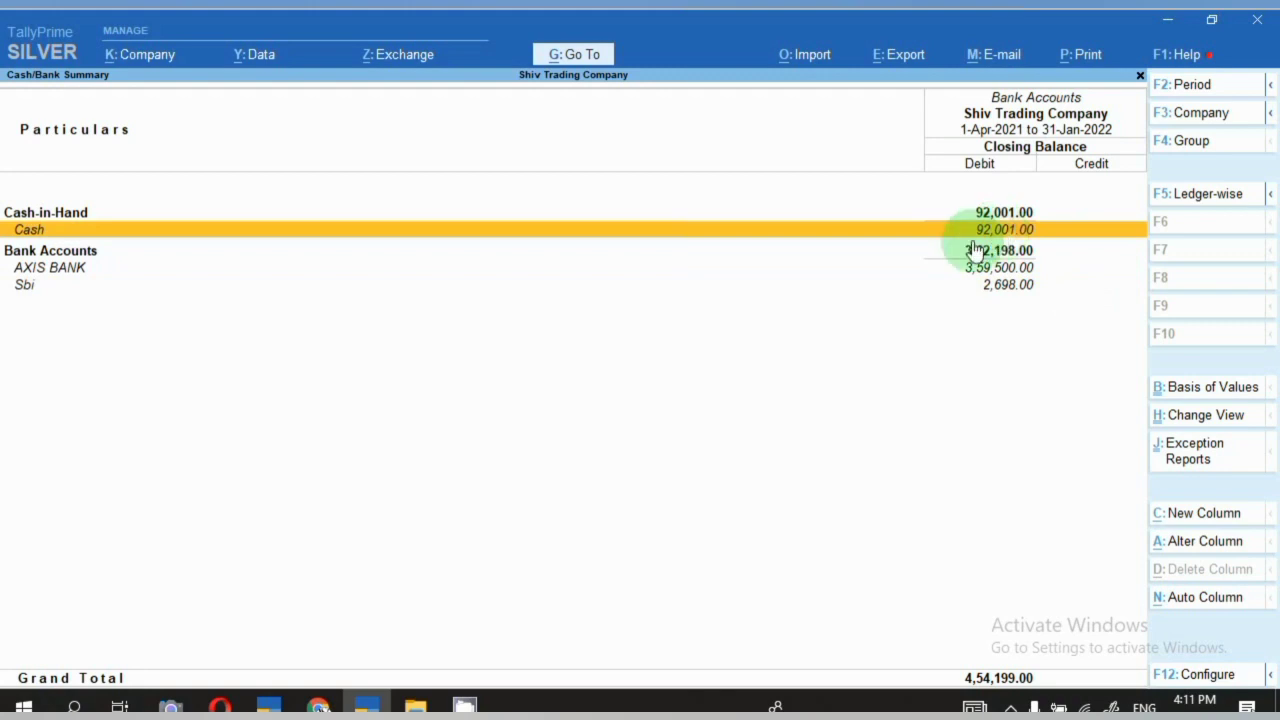
key("Return")
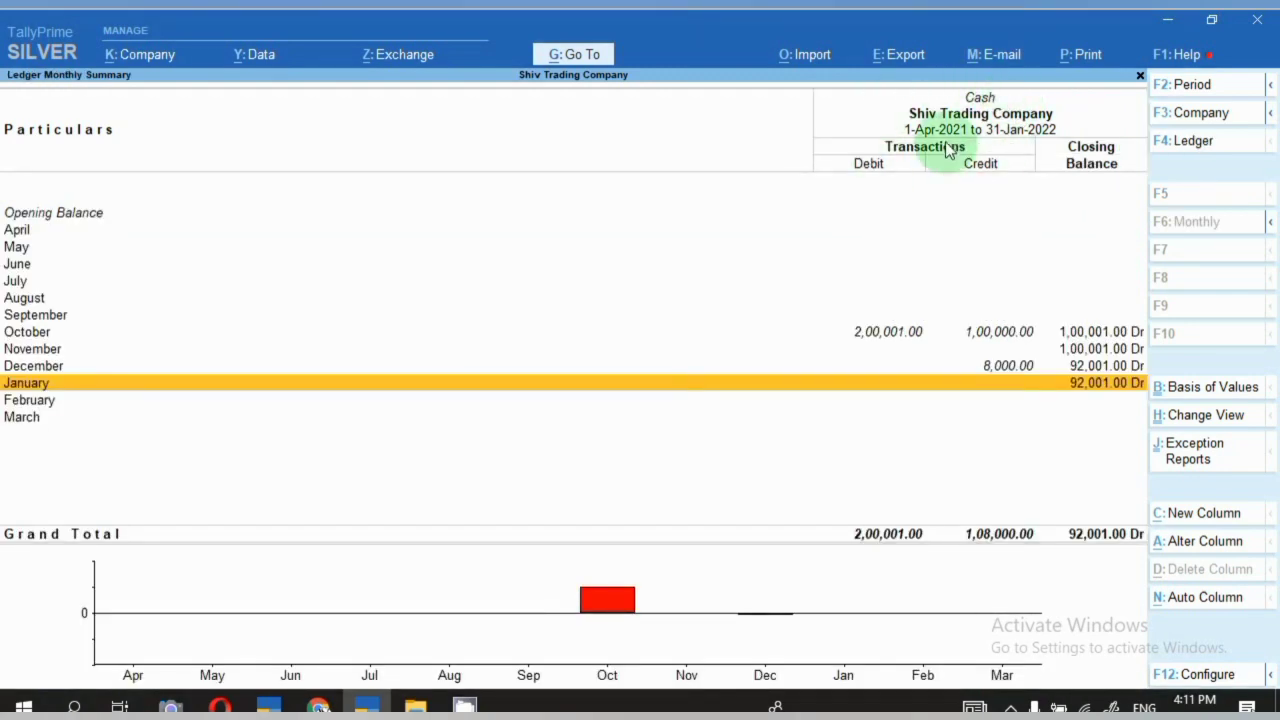
left_click(983, 340)
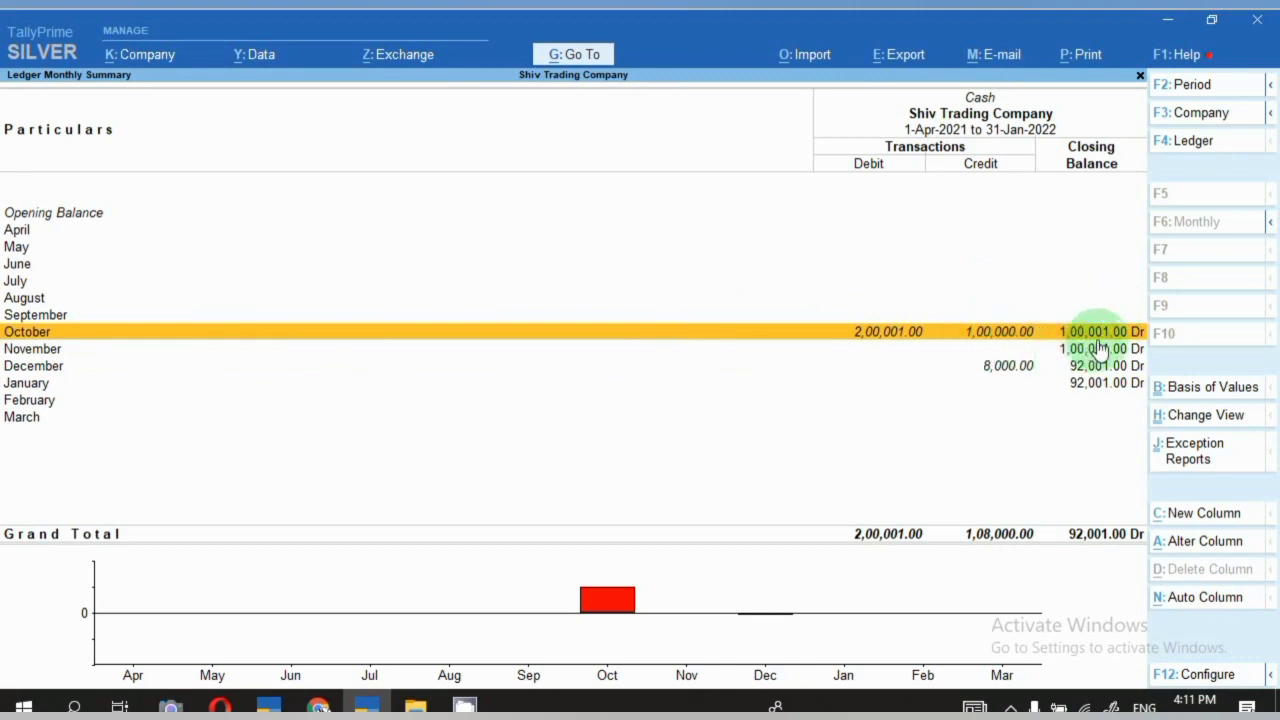
left_click(1010, 370)
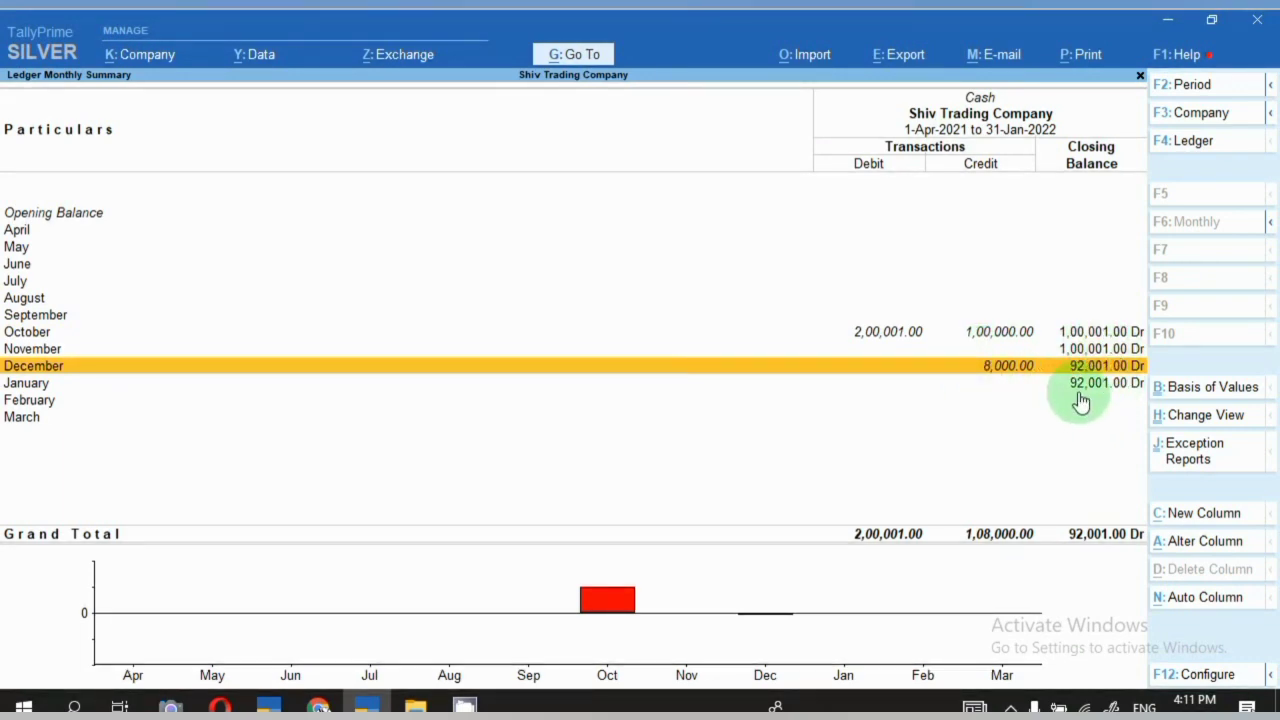
left_click(970, 338)
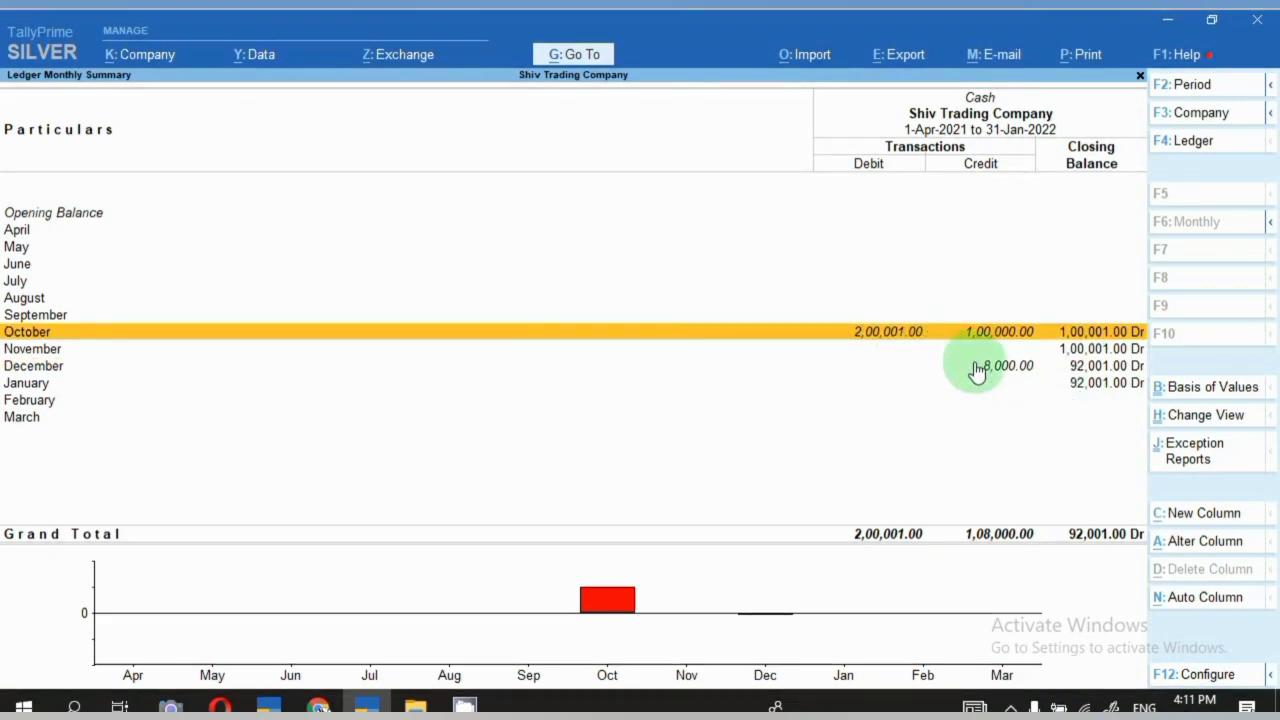
left_click(980, 354)
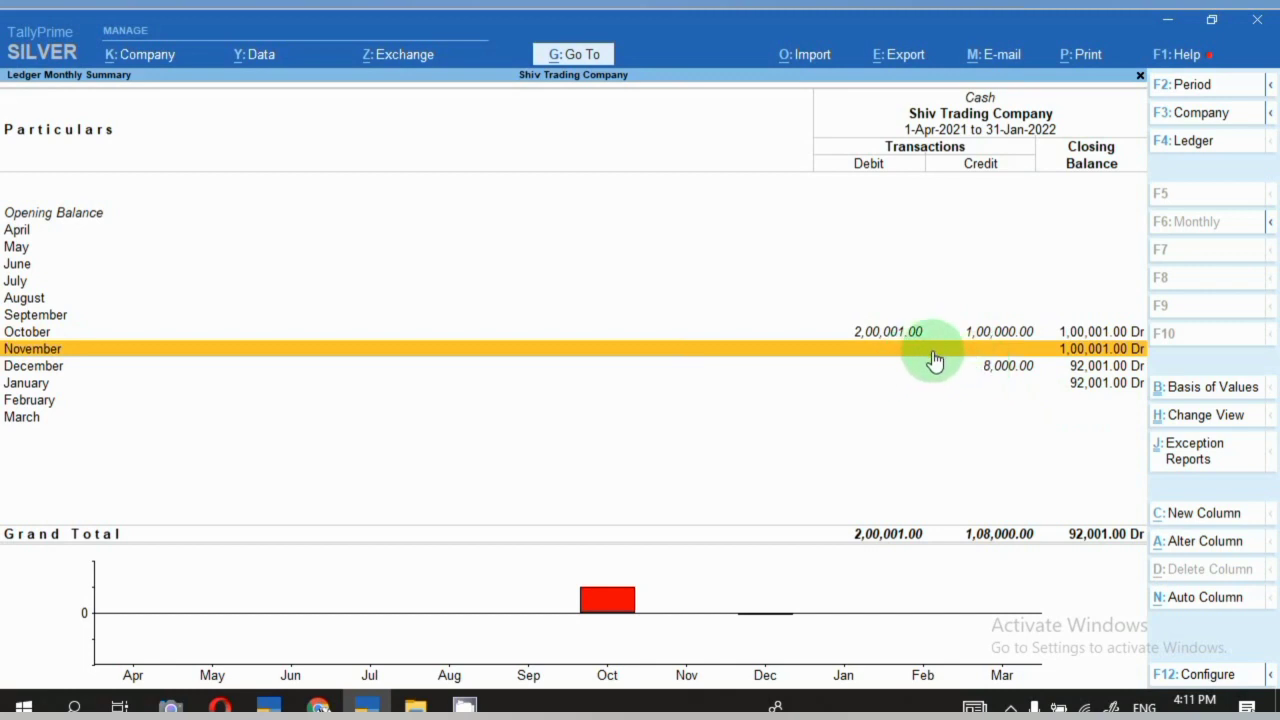
View the Cash ledger's October vouchers and return to its monthly summary
left_click(885, 336)
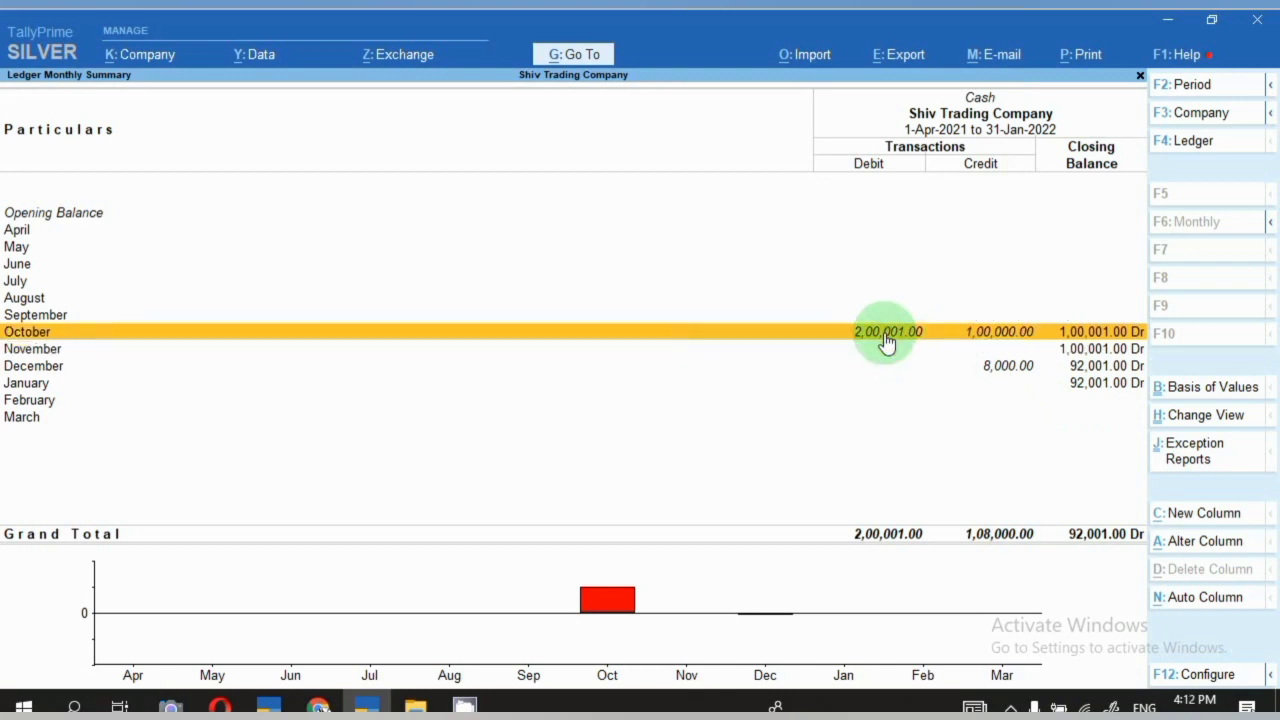
left_click(885, 336)
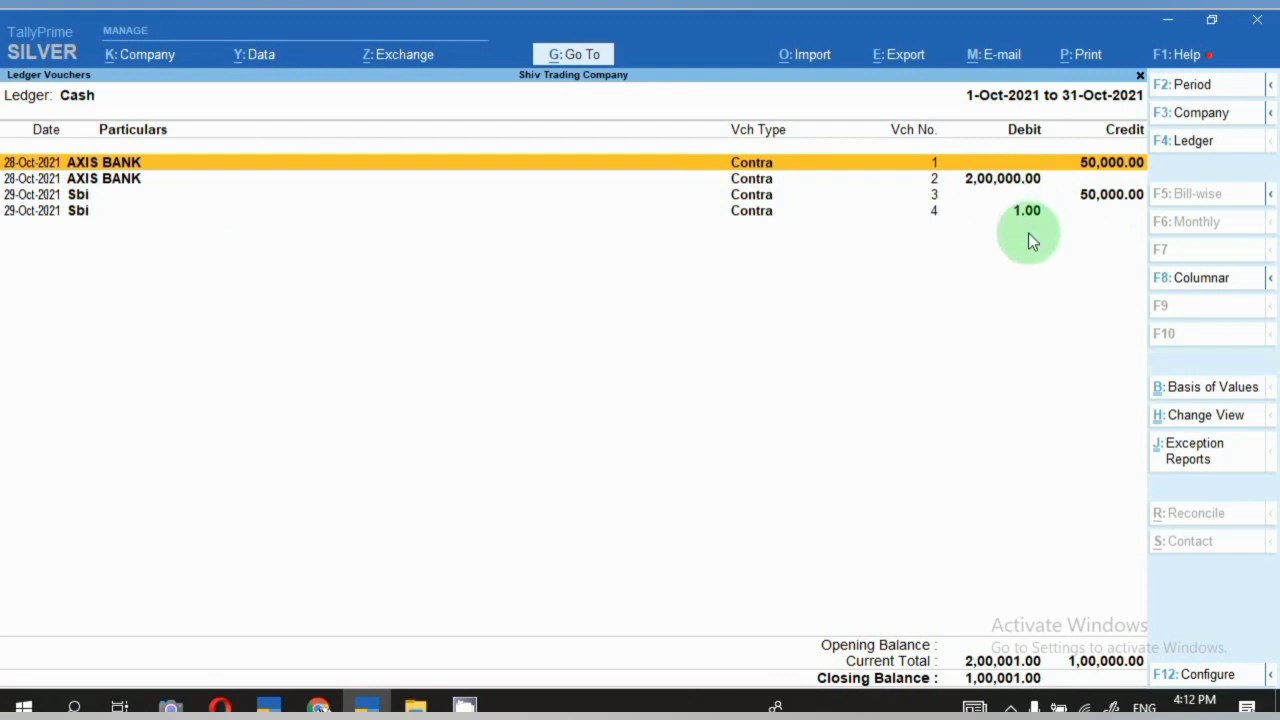
key("Escape")
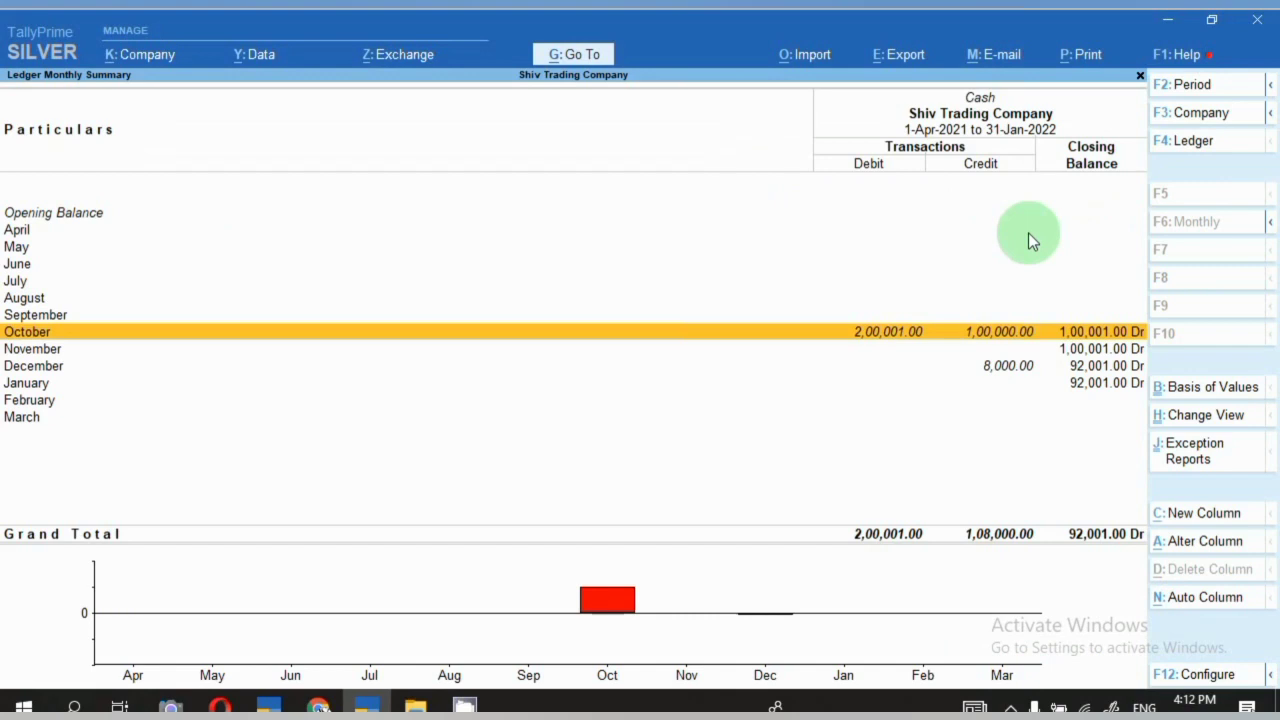
View the Cash ledger's December vouchers and return to the cash and bank summary
key("Down")
key("Down")
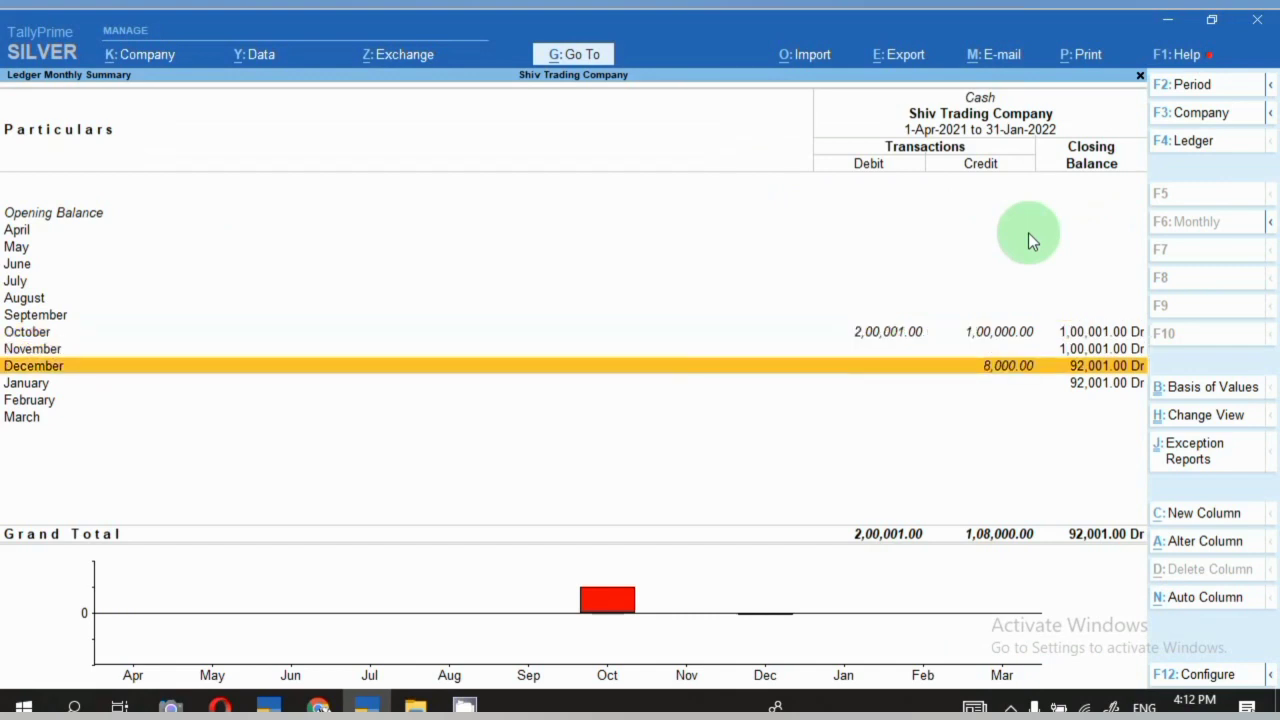
key("Return")
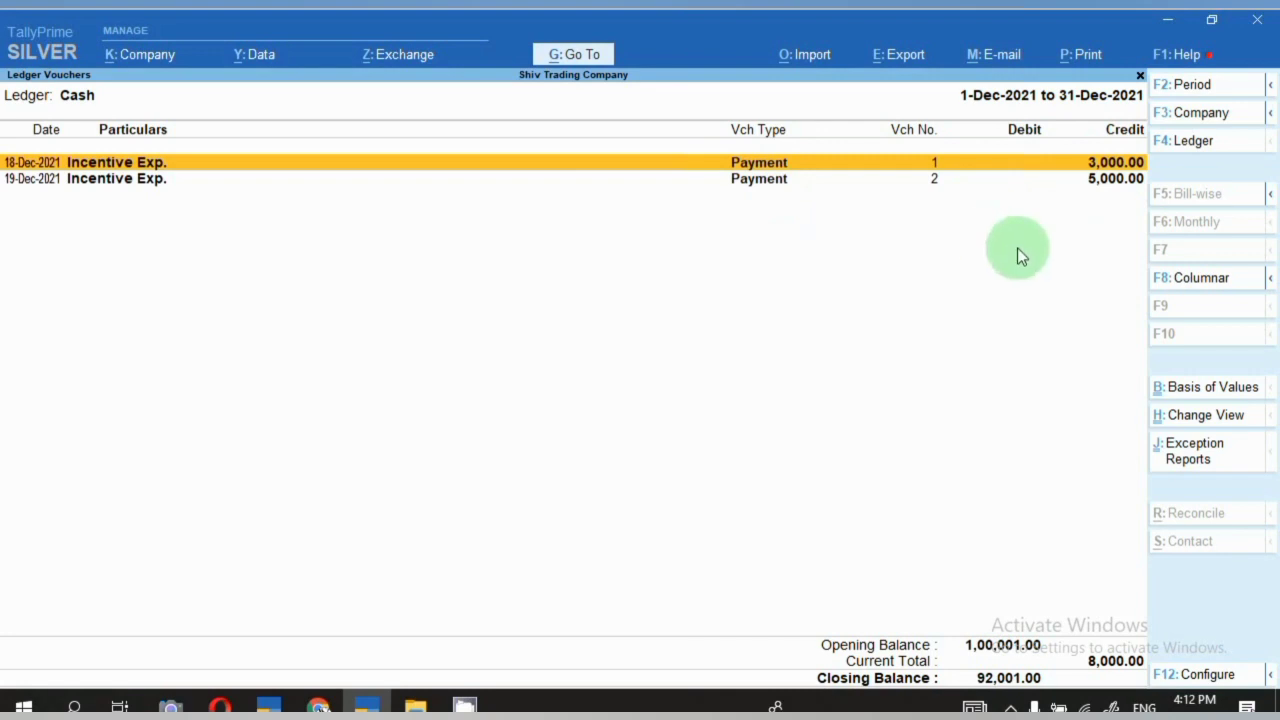
key("Escape")
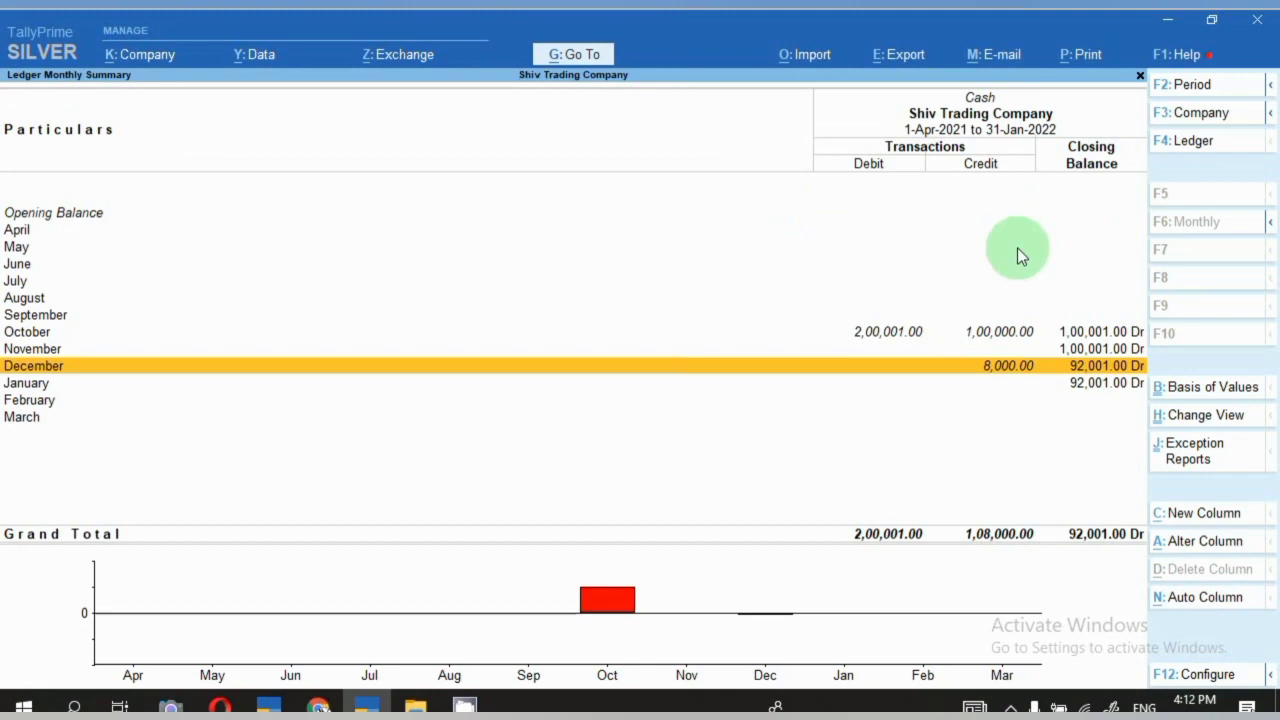
key("Escape")
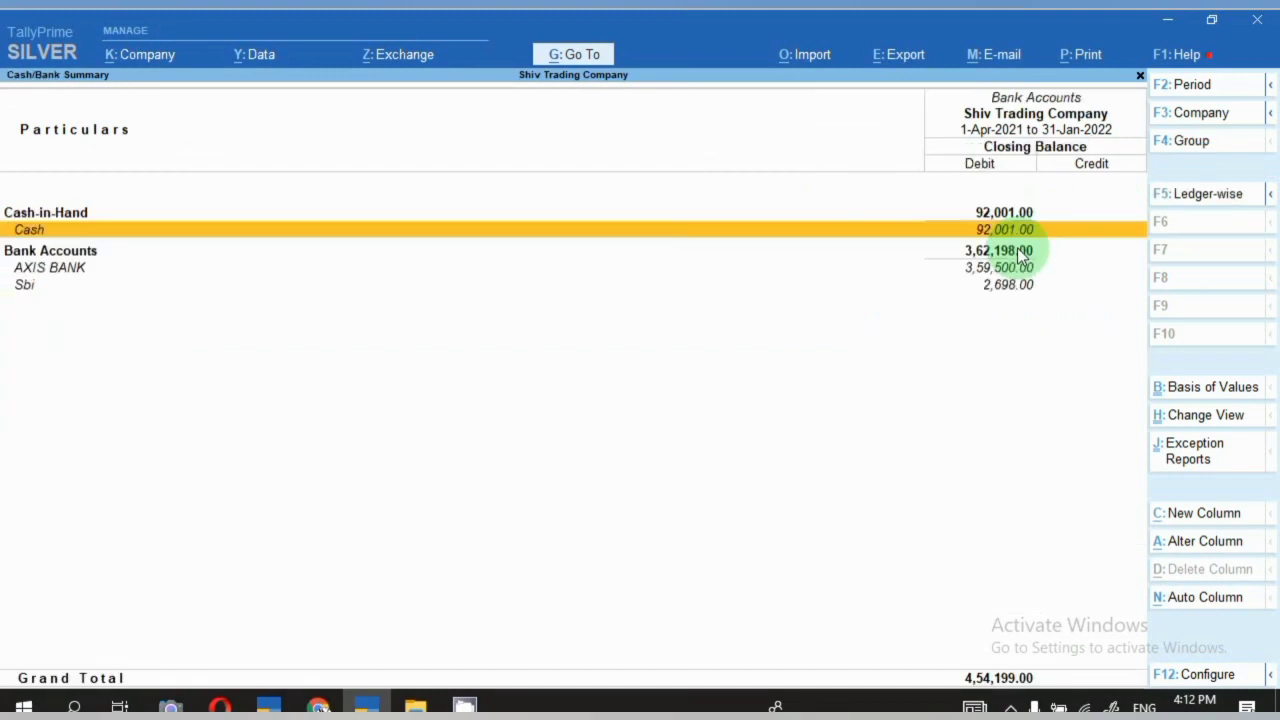
Open the AXIS BANK ledger's monthly summary and review its October transactions
left_click(1020, 252)
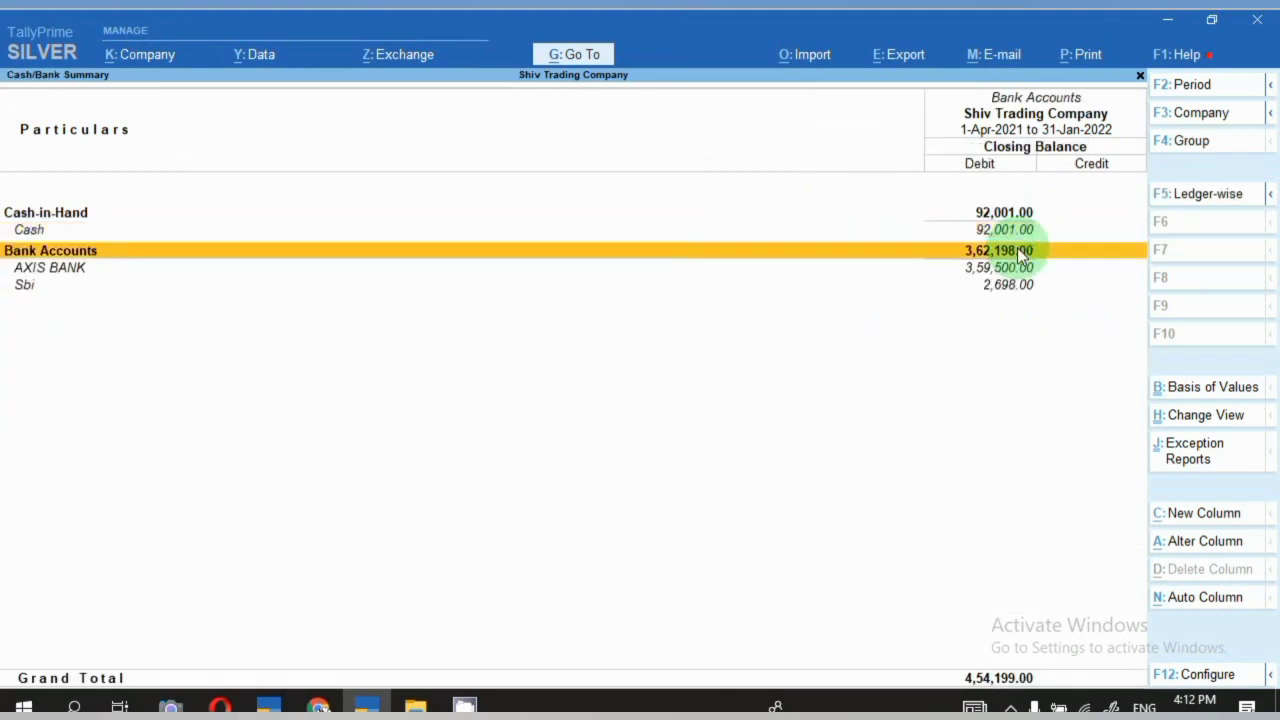
key("Down")
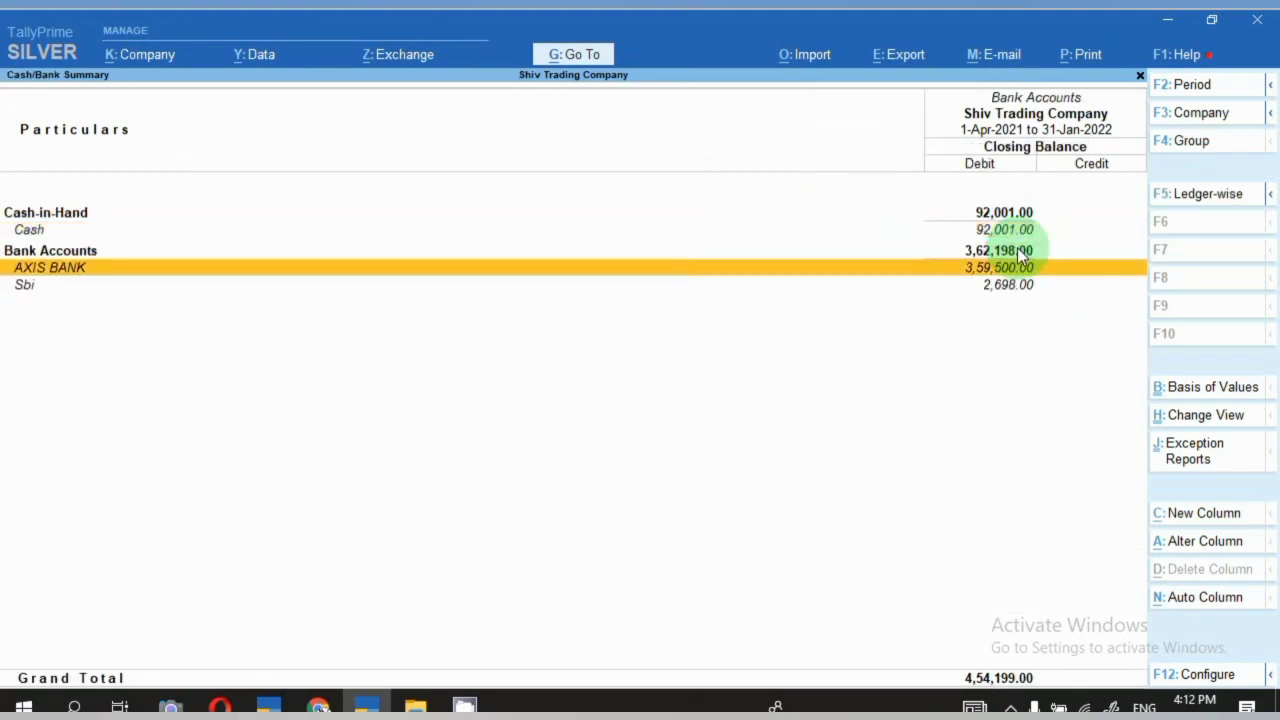
key("Return")
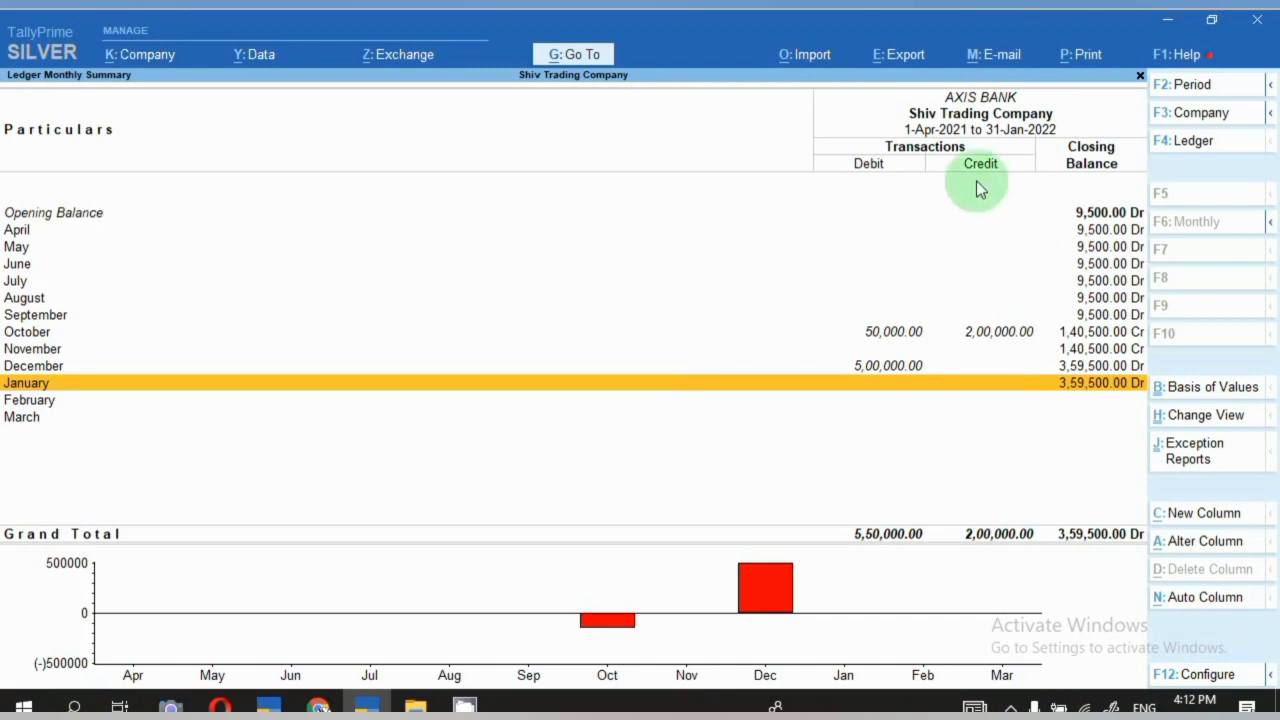
left_click(978, 334)
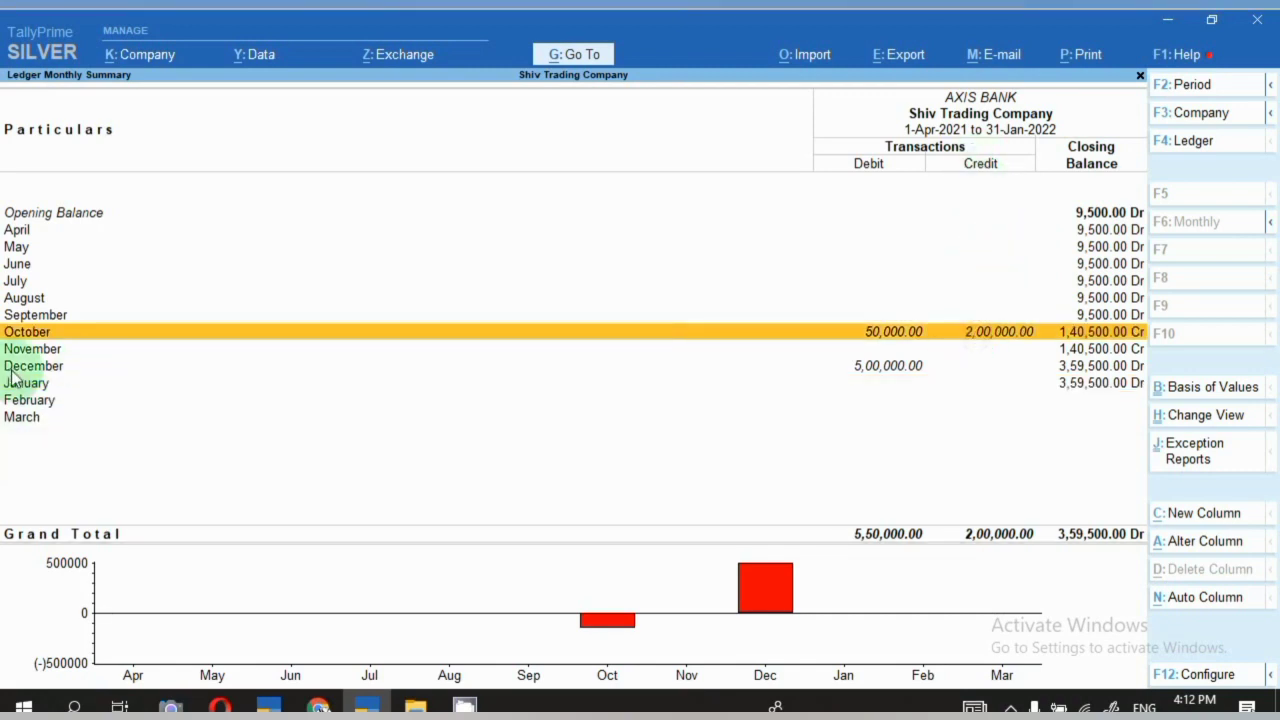
View the AXIS BANK ledger's December vouchers and return to its monthly summary
left_click(876, 378)
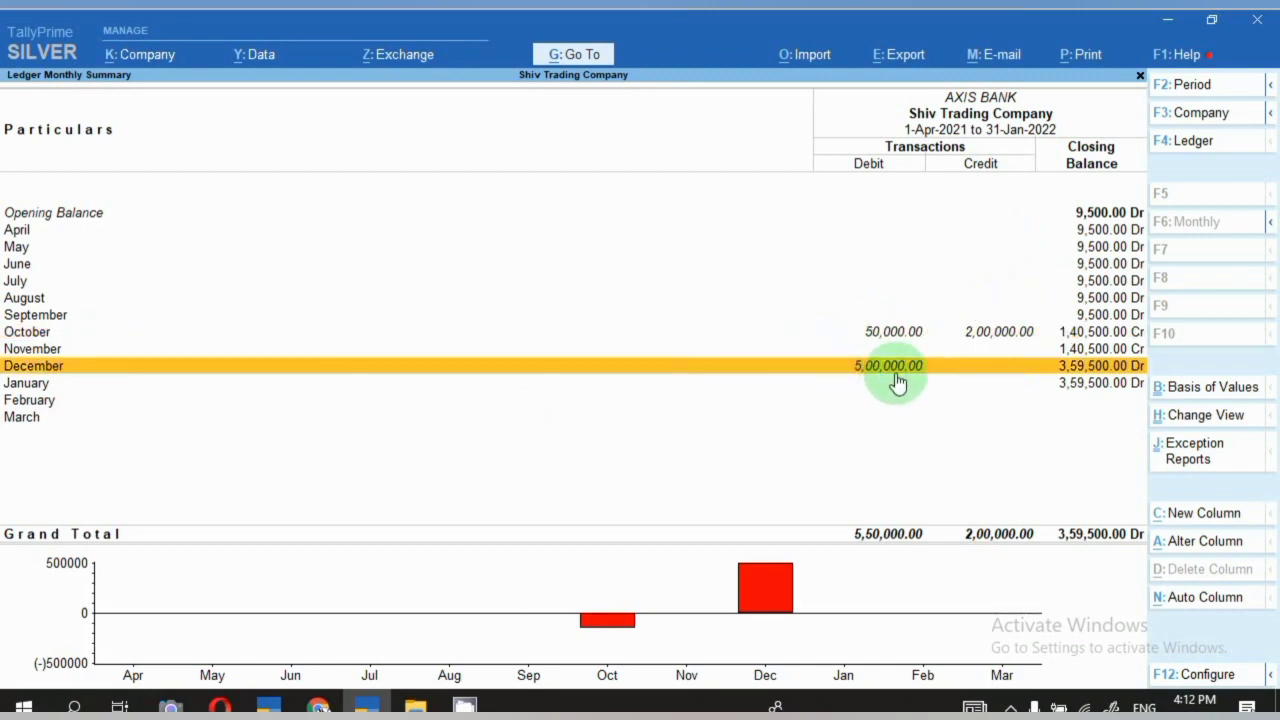
left_click(896, 378)
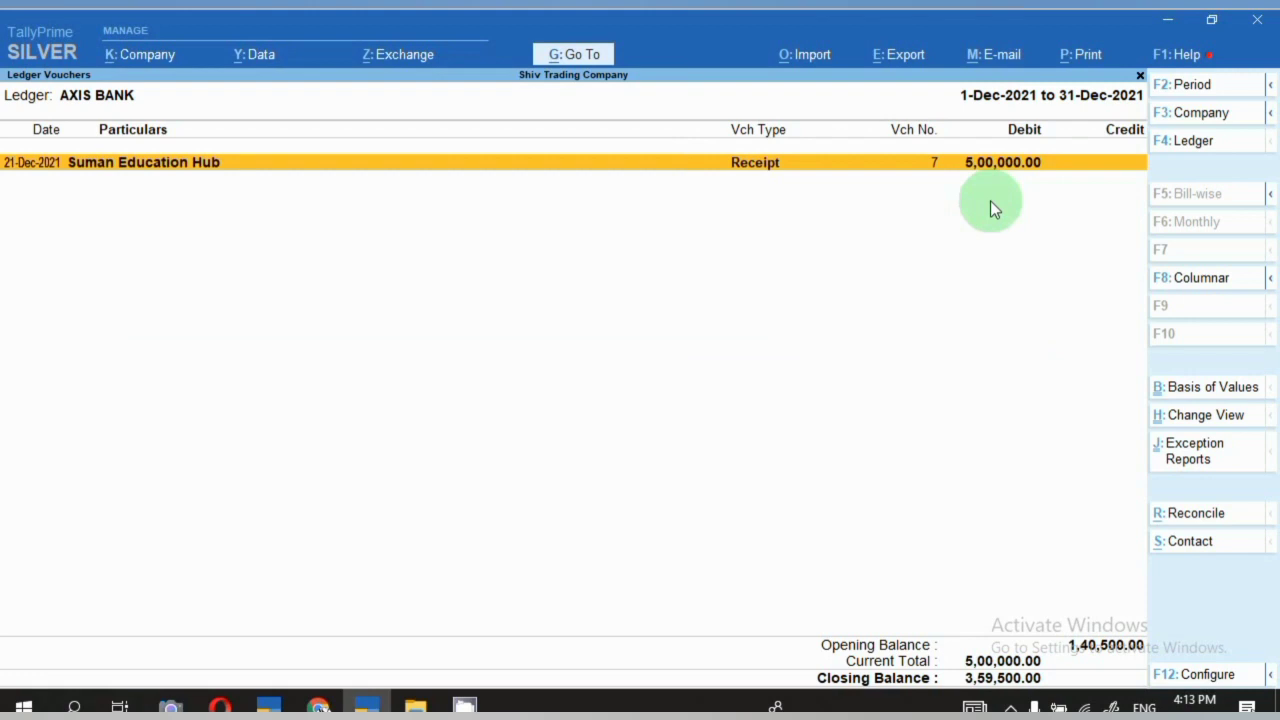
key("Escape")
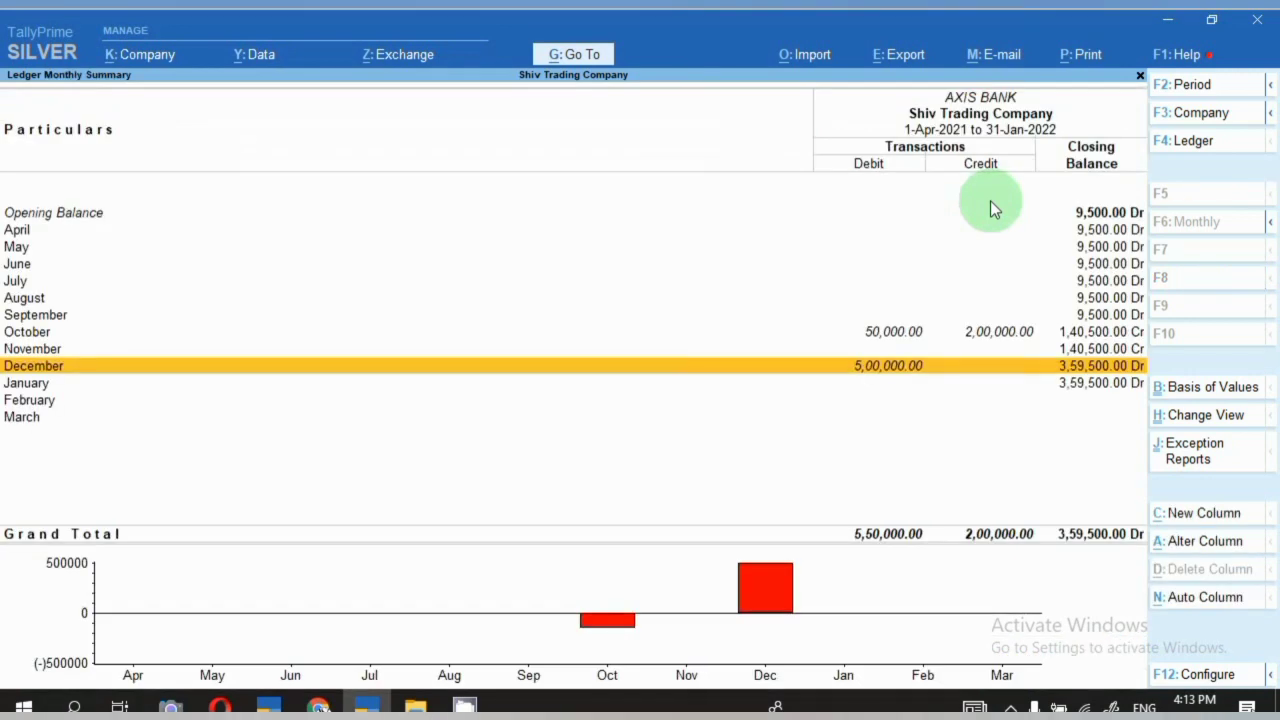
View the AXIS BANK ledger's October vouchers, then leave the bank ledger reports
key("Up")
key("Up")
key("Return")
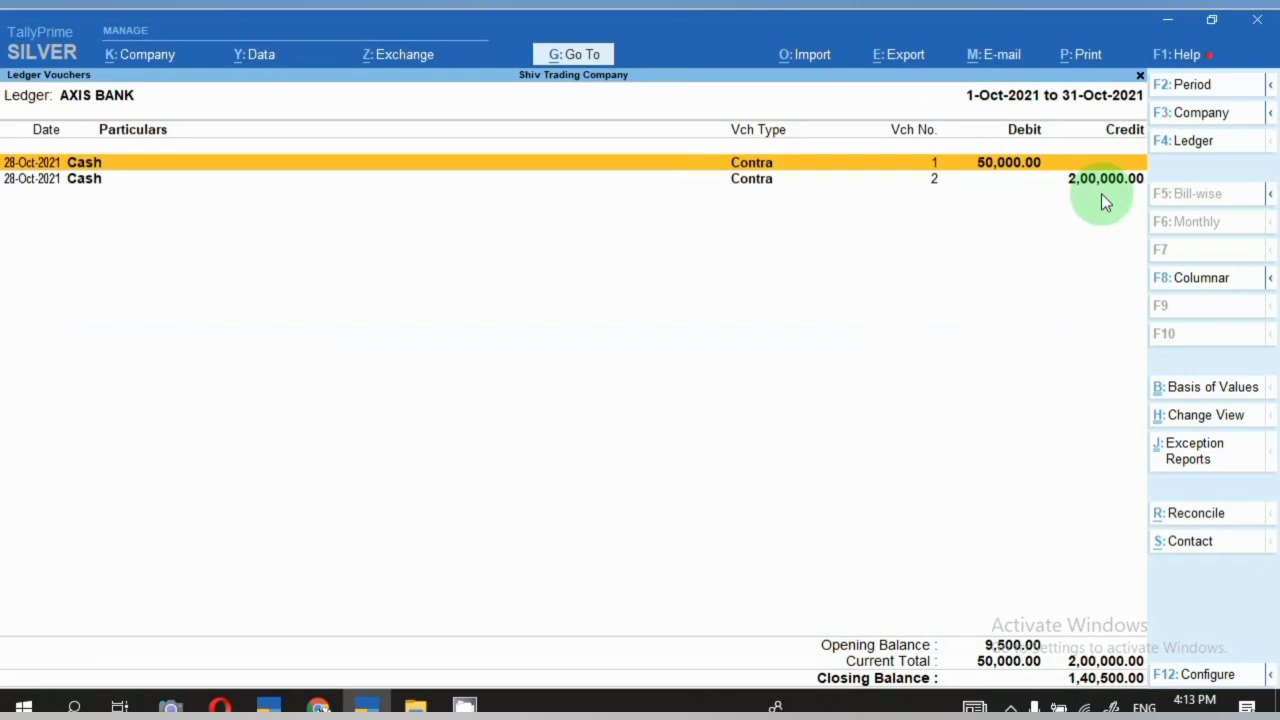
key("Escape")
key("Escape")
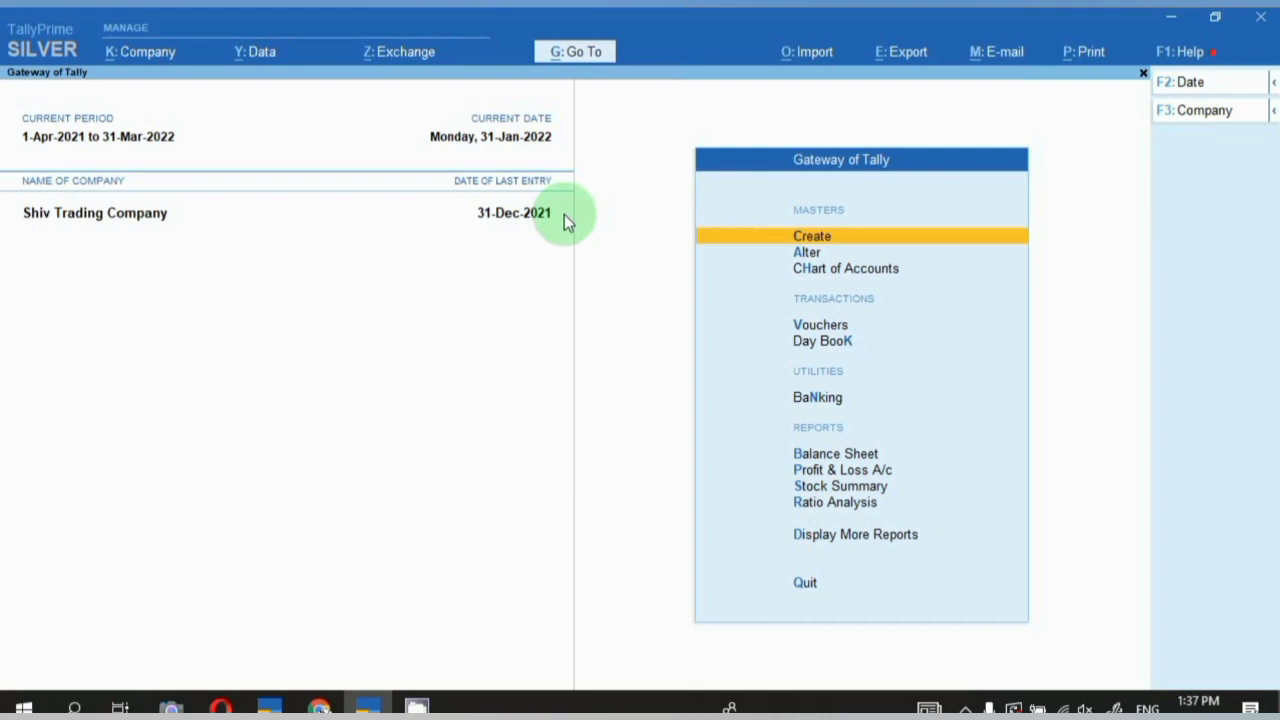
left_click(825, 246)
key("Down")
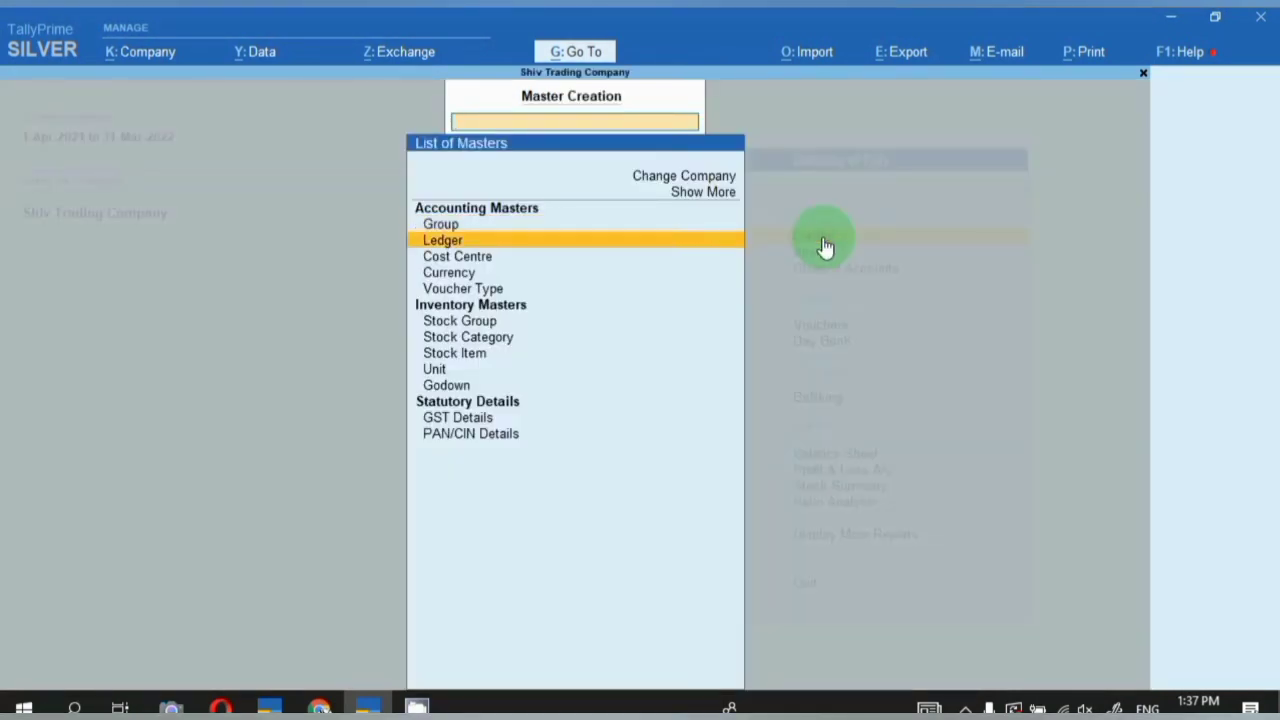
key("Return")
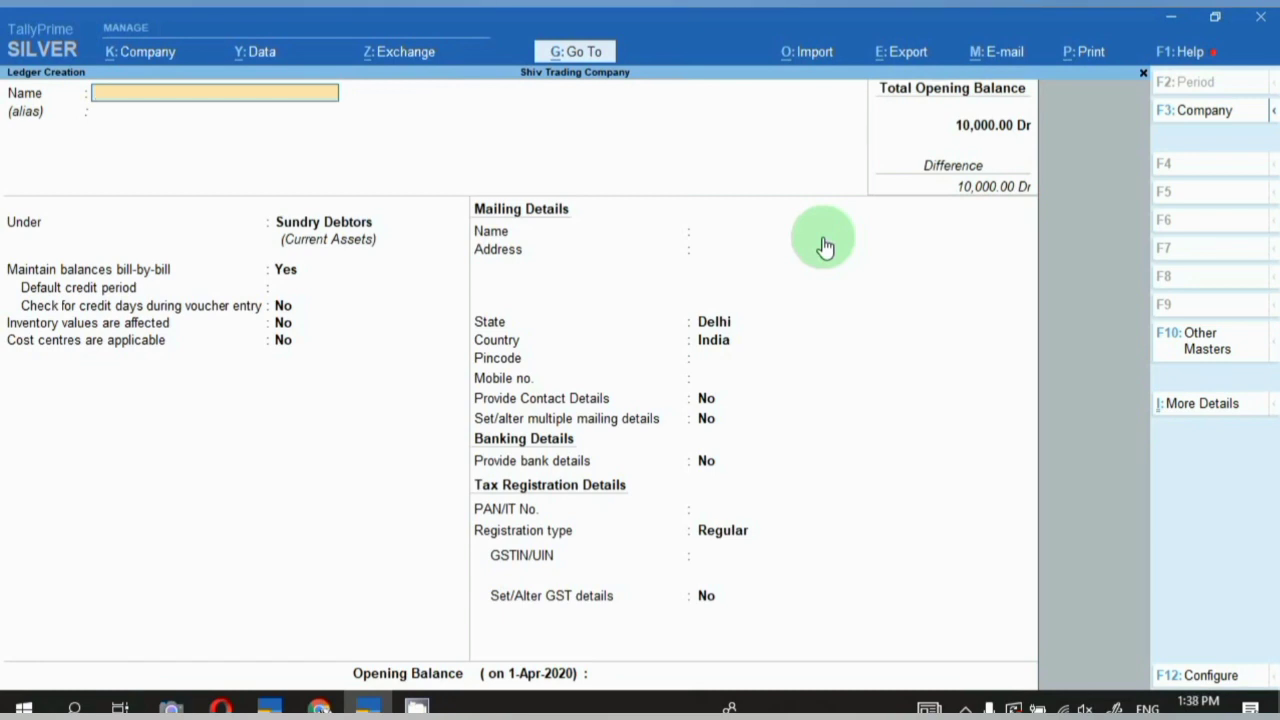
key("Escape")
key("Escape")
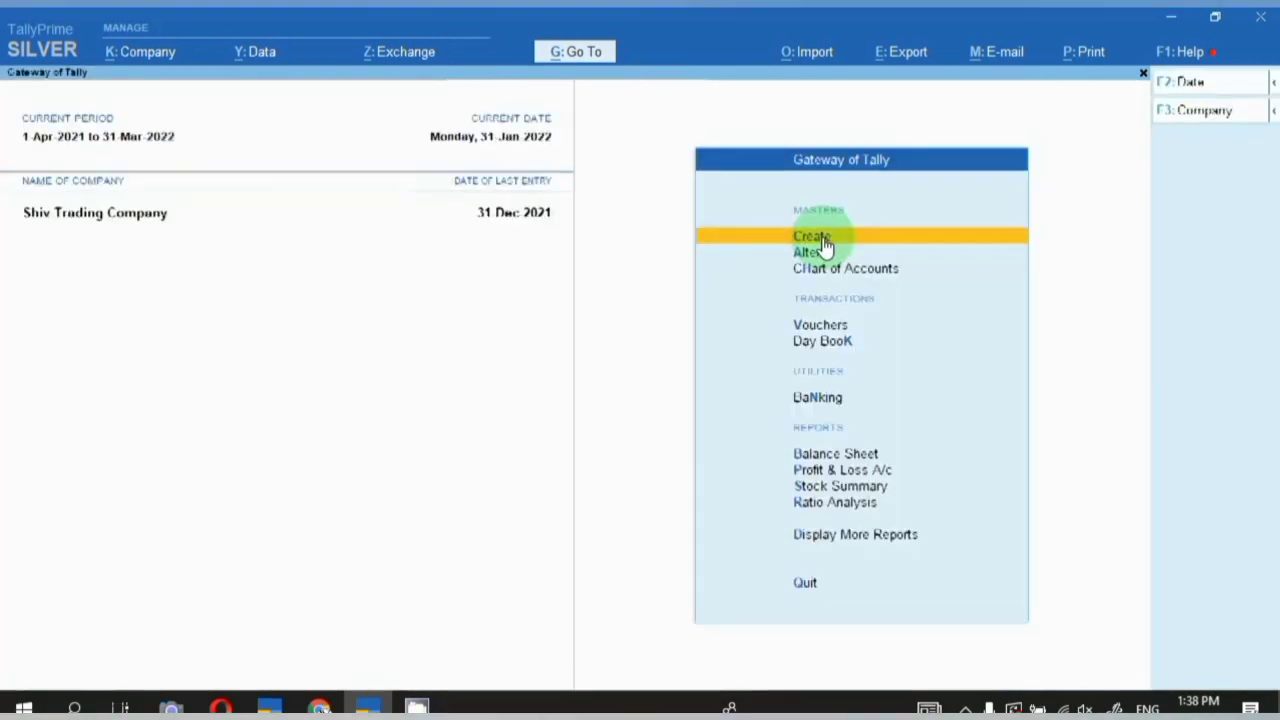
Open the Avco Industries ledger master for alteration
key("Down")
key("Return")
key("Down")
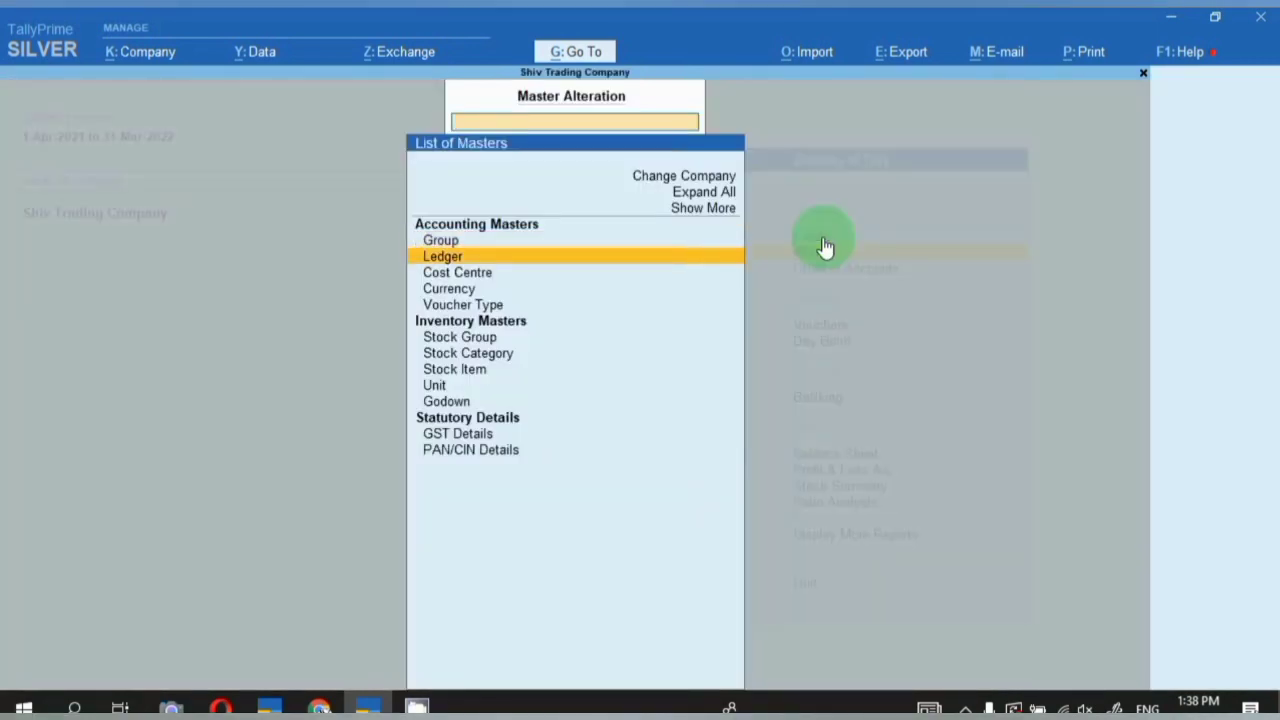
key("Return")
key("Down")
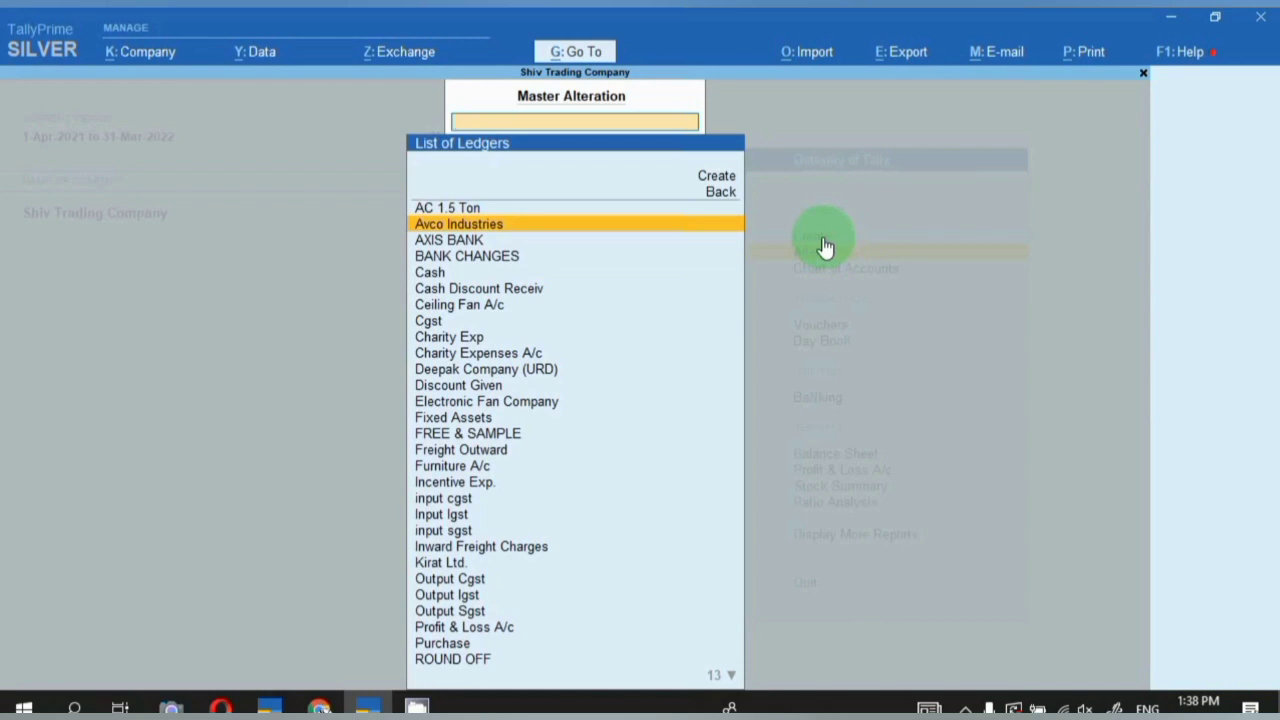
key("Return")
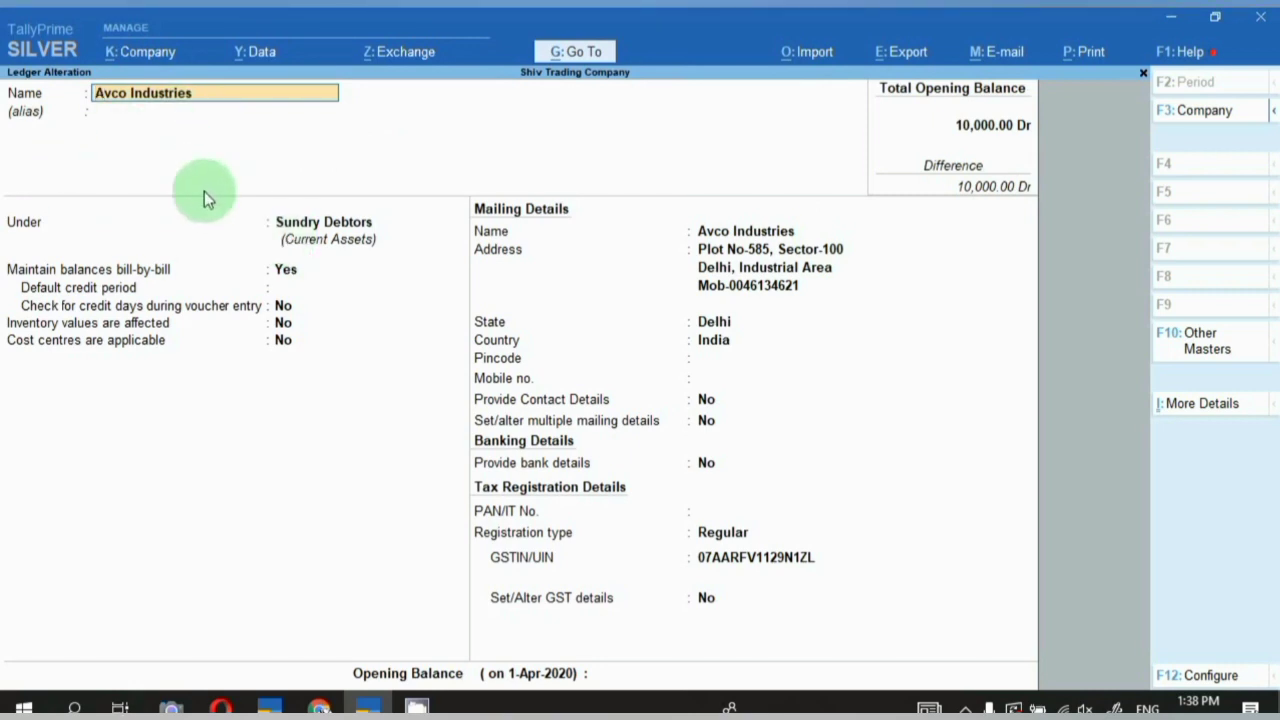
Enable the Provide Credit Limits option in the ledger configuration and accept the configuration
left_click(1232, 676)
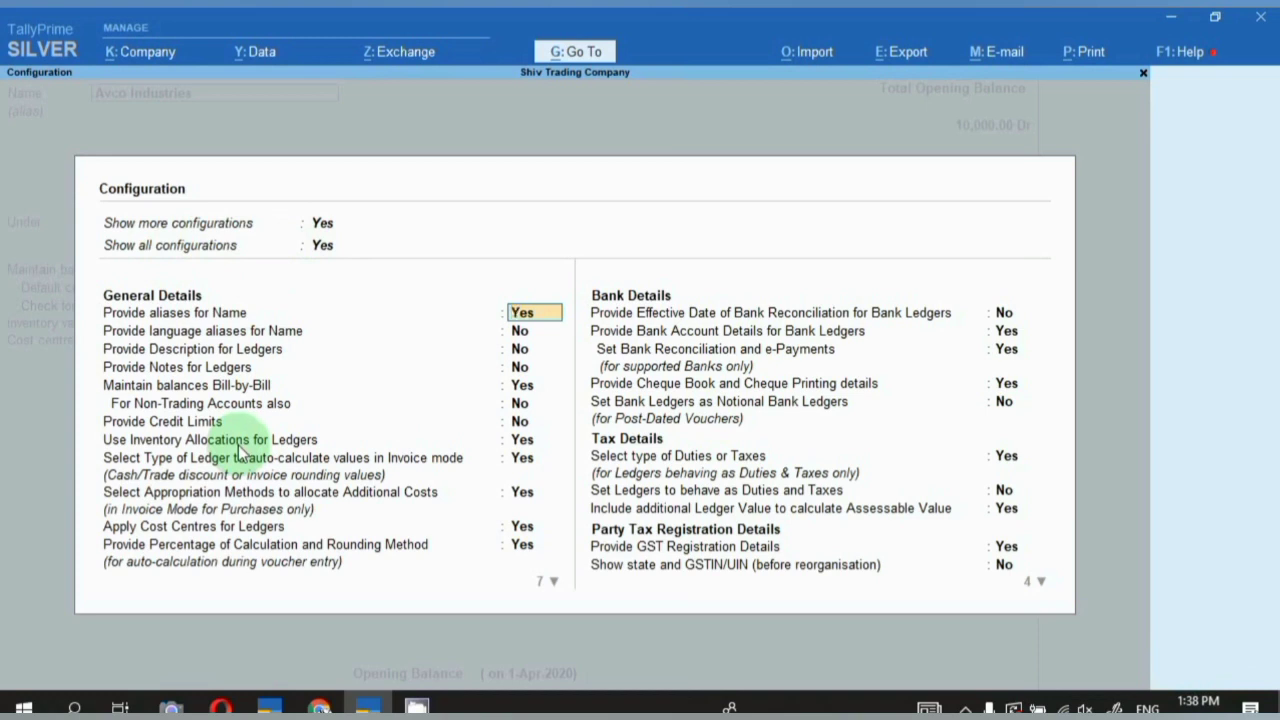
left_click(120, 432)
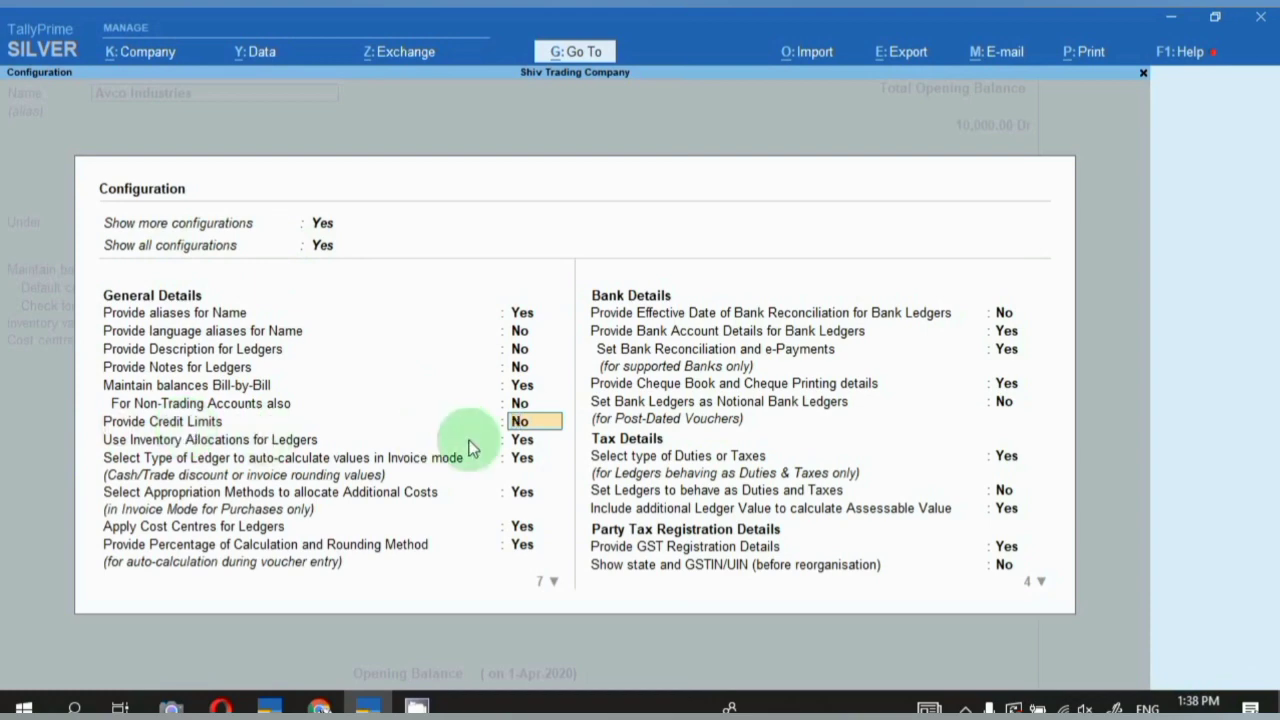
type("y")
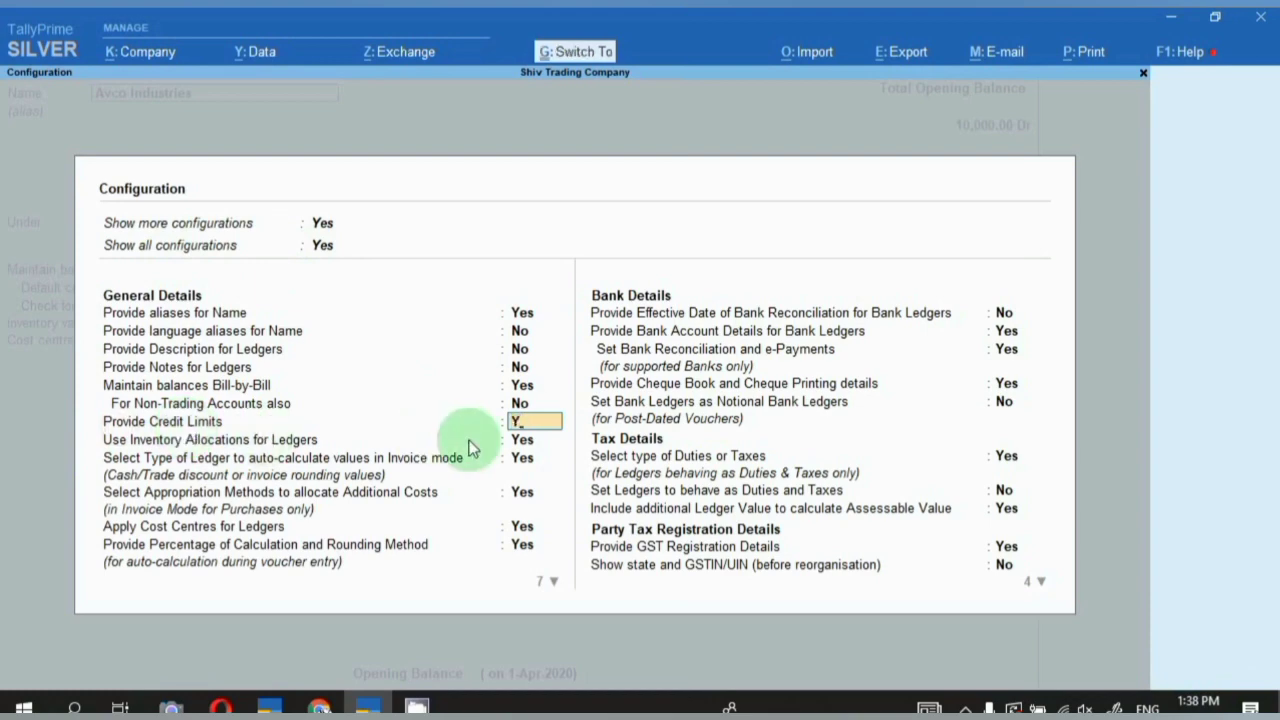
key("ctrl+a")
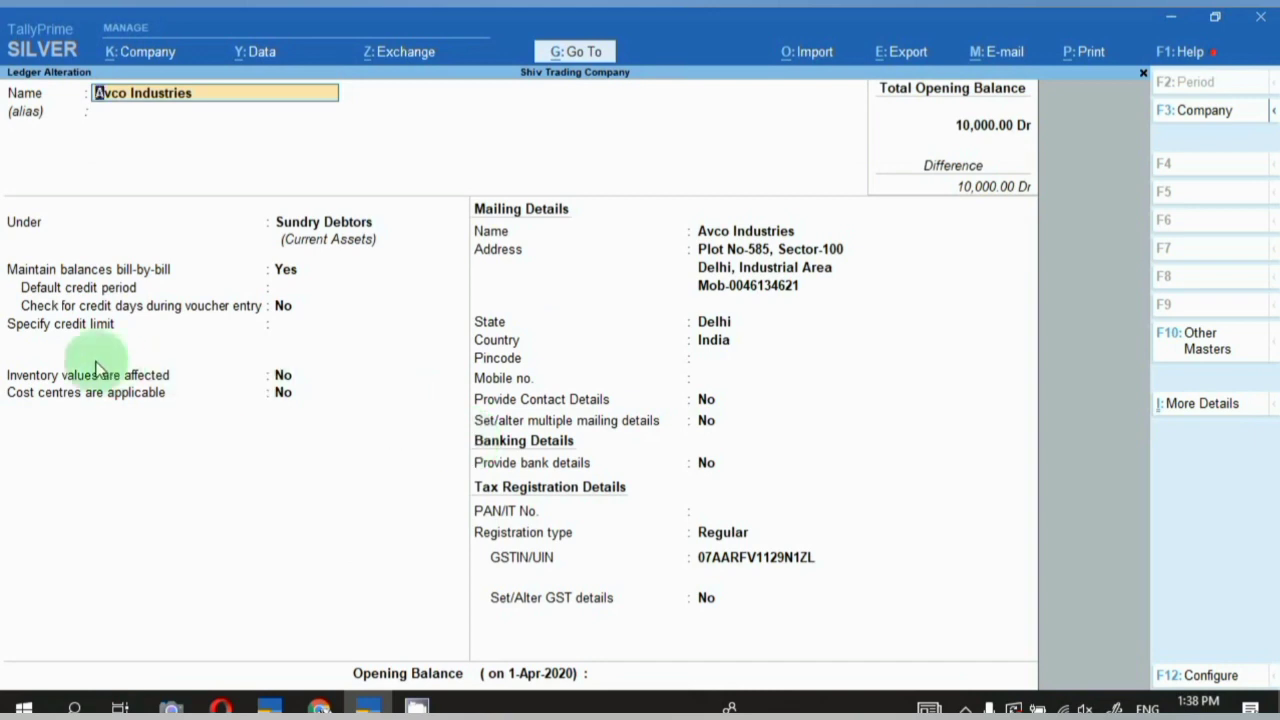
Set Avco Industries' credit limit to 1,00,000 and save the ledger
left_click(30, 330)
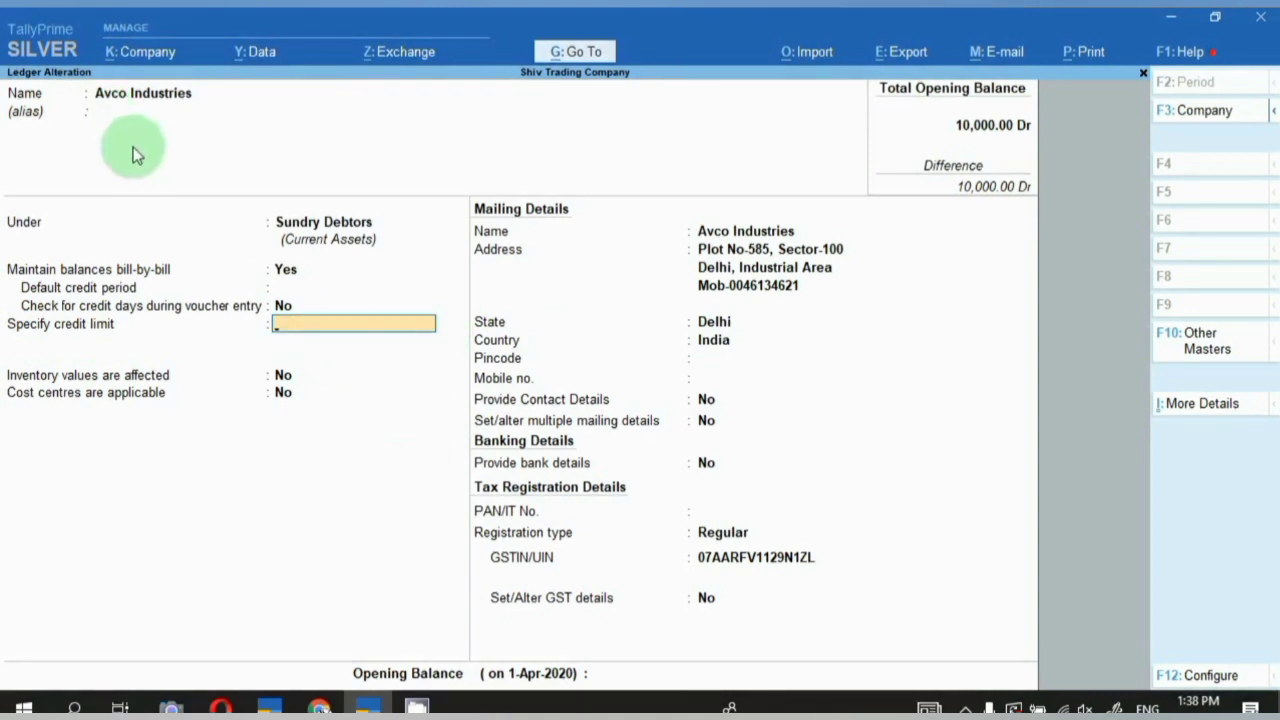
type("100000")
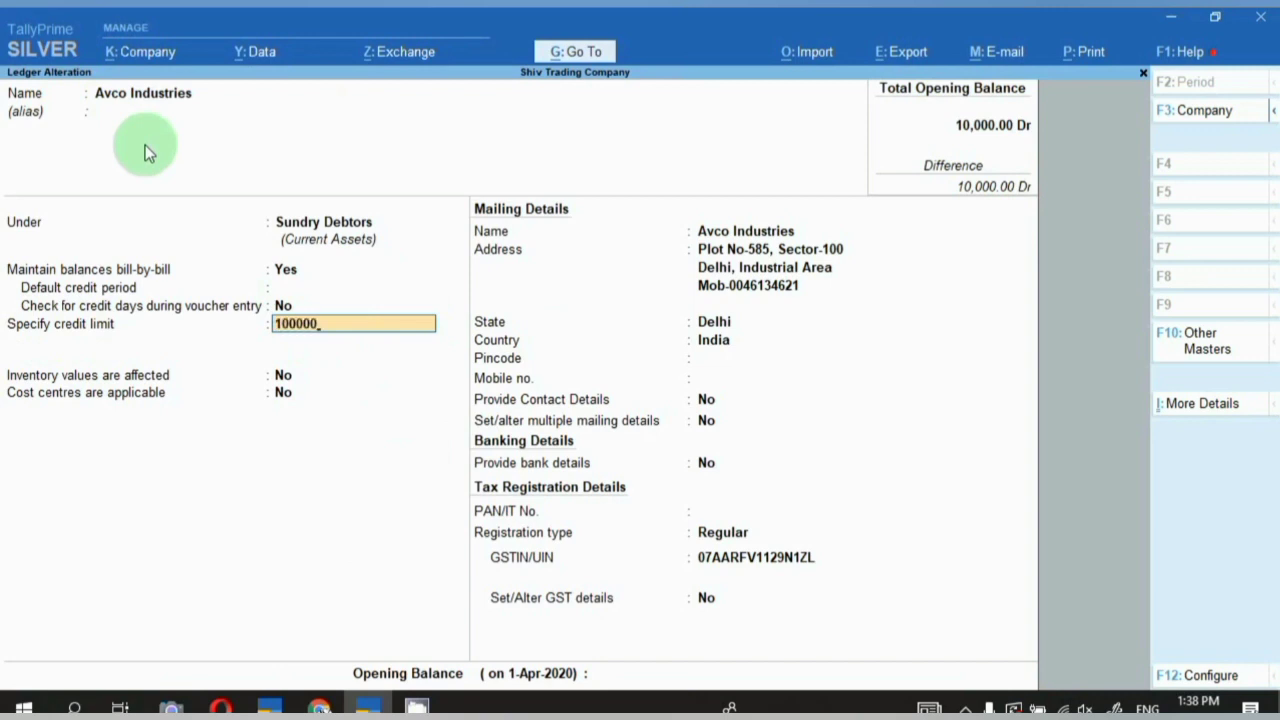
key("Return")
key("ctrl")
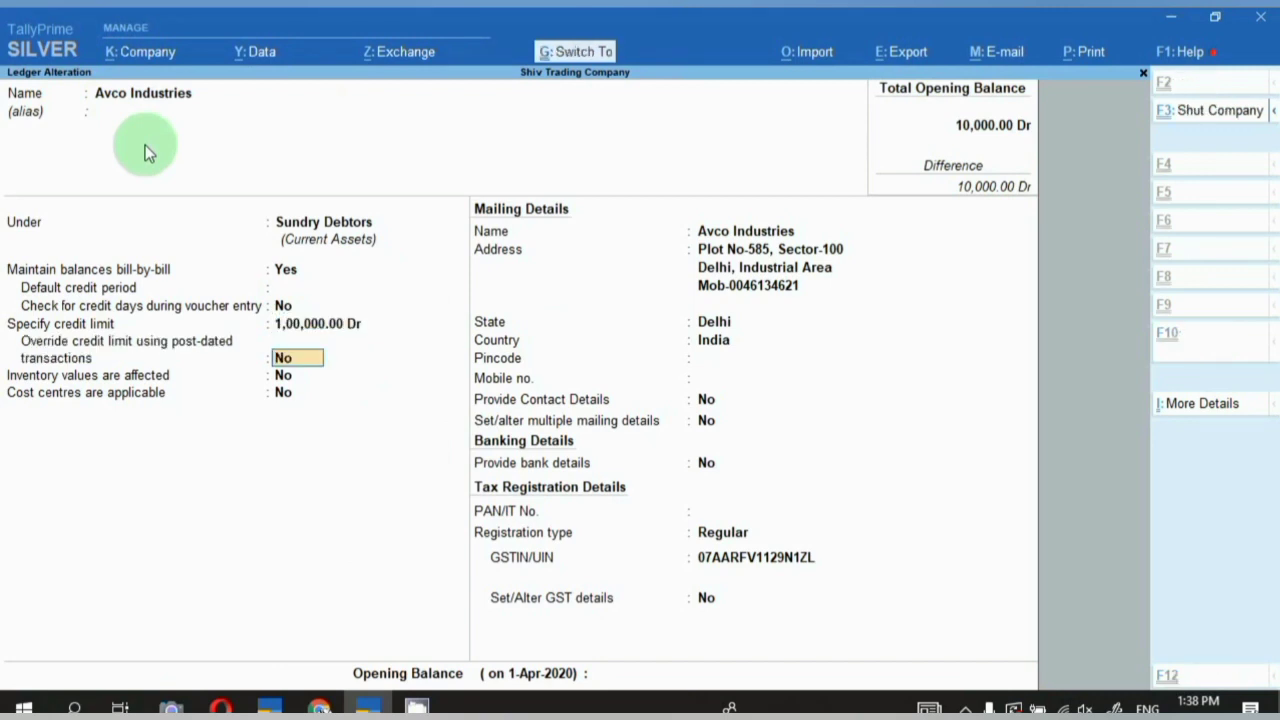
key("ctrl+a")
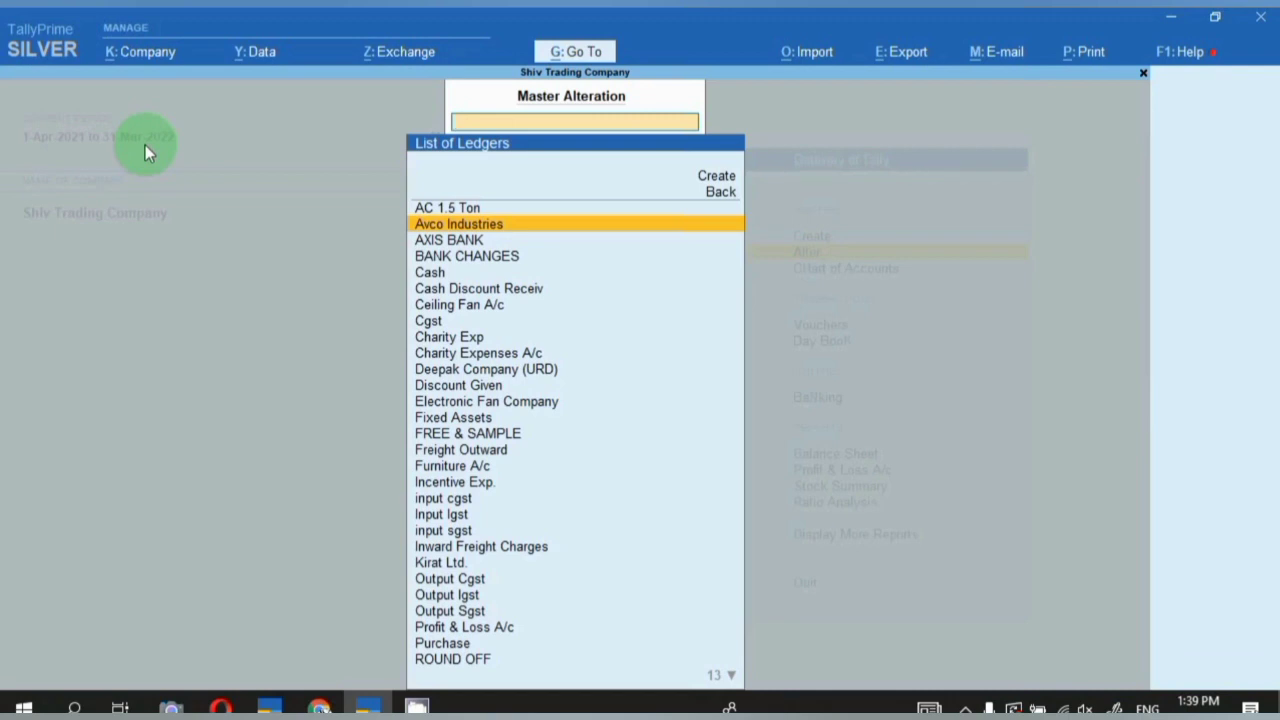
Open the Suman Trading Company ledger for alteration, clear its credit limit and save the ledger
type("SU")
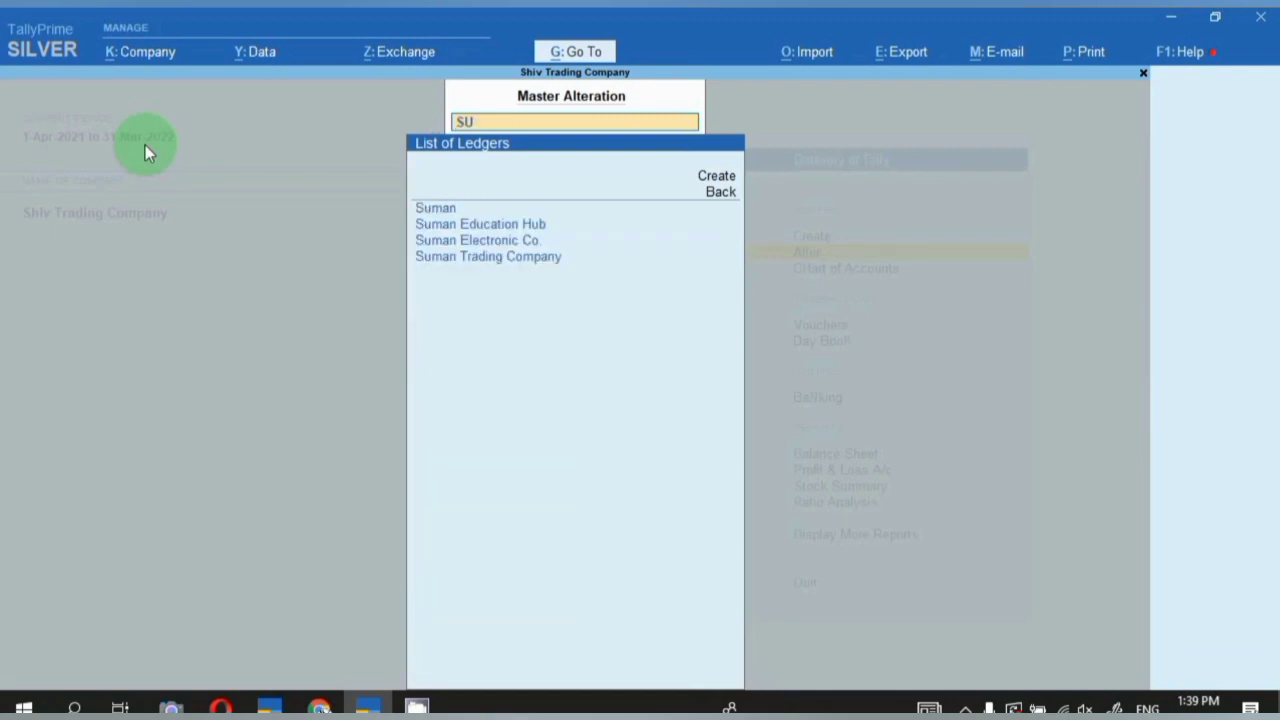
key("Down")
key("Down")
key("Down")
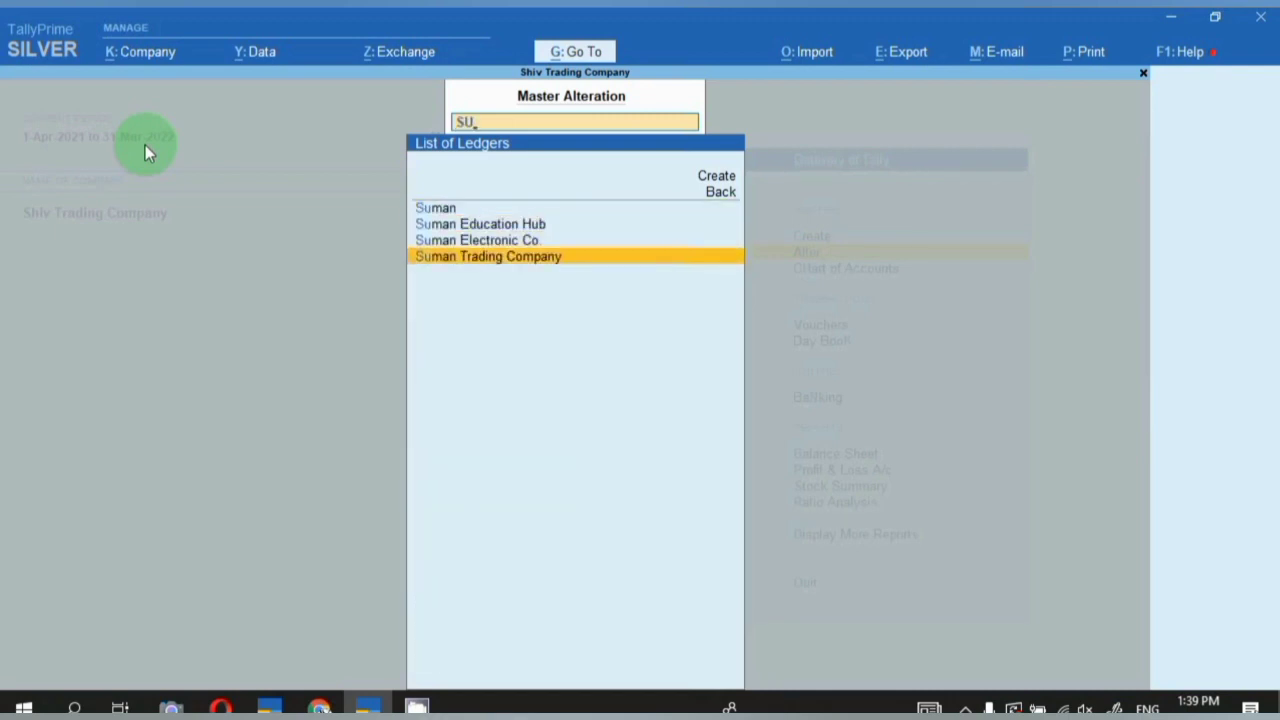
key("Return")
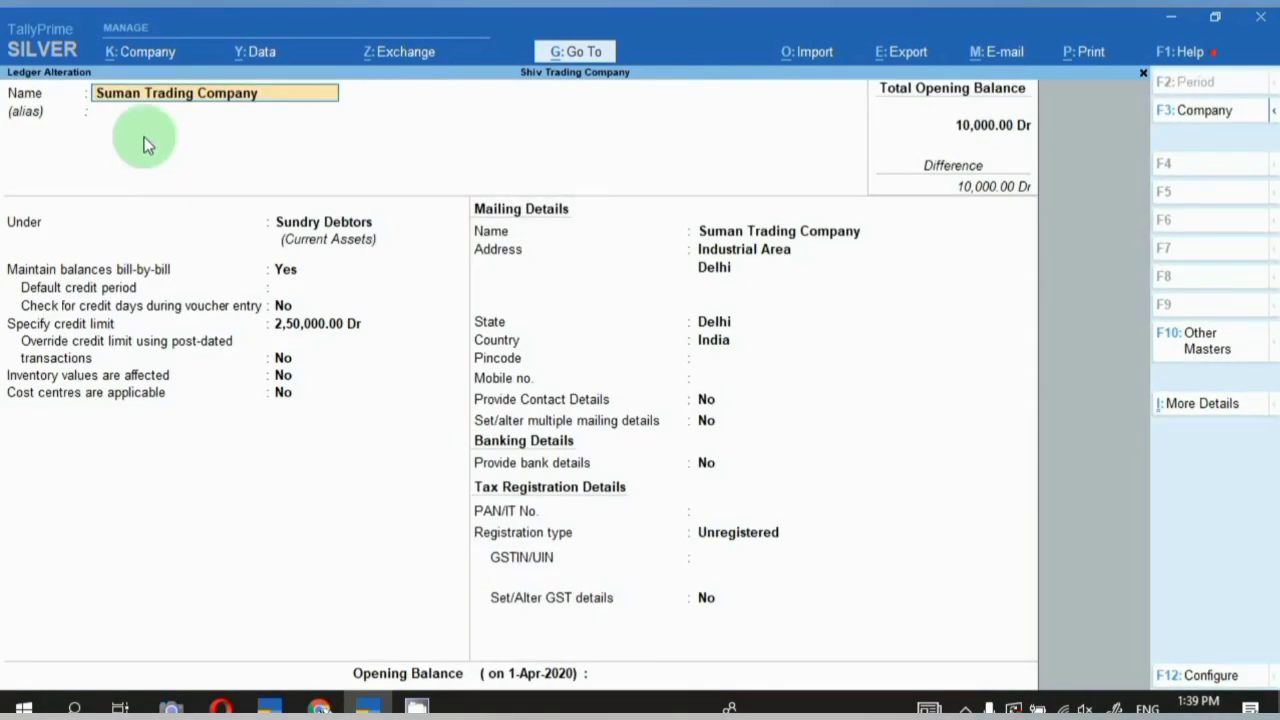
left_click(58, 332)
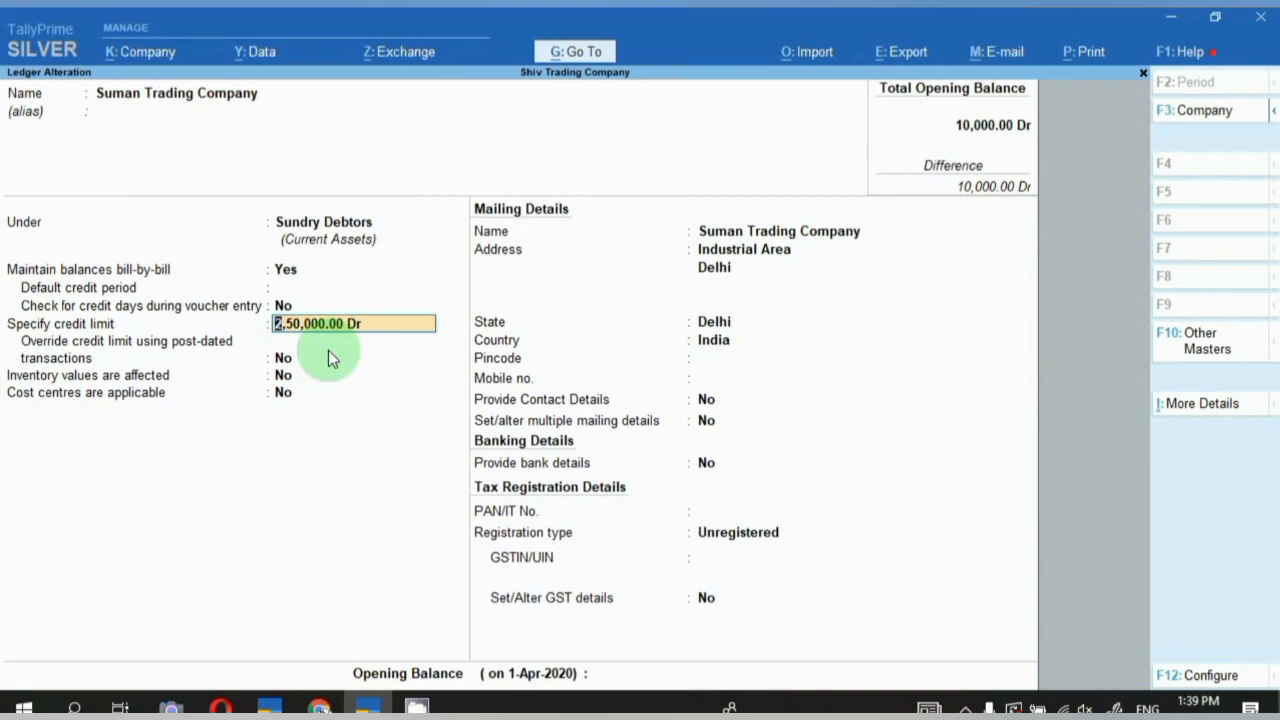
key("BackSpace")
key("ctrl+a")
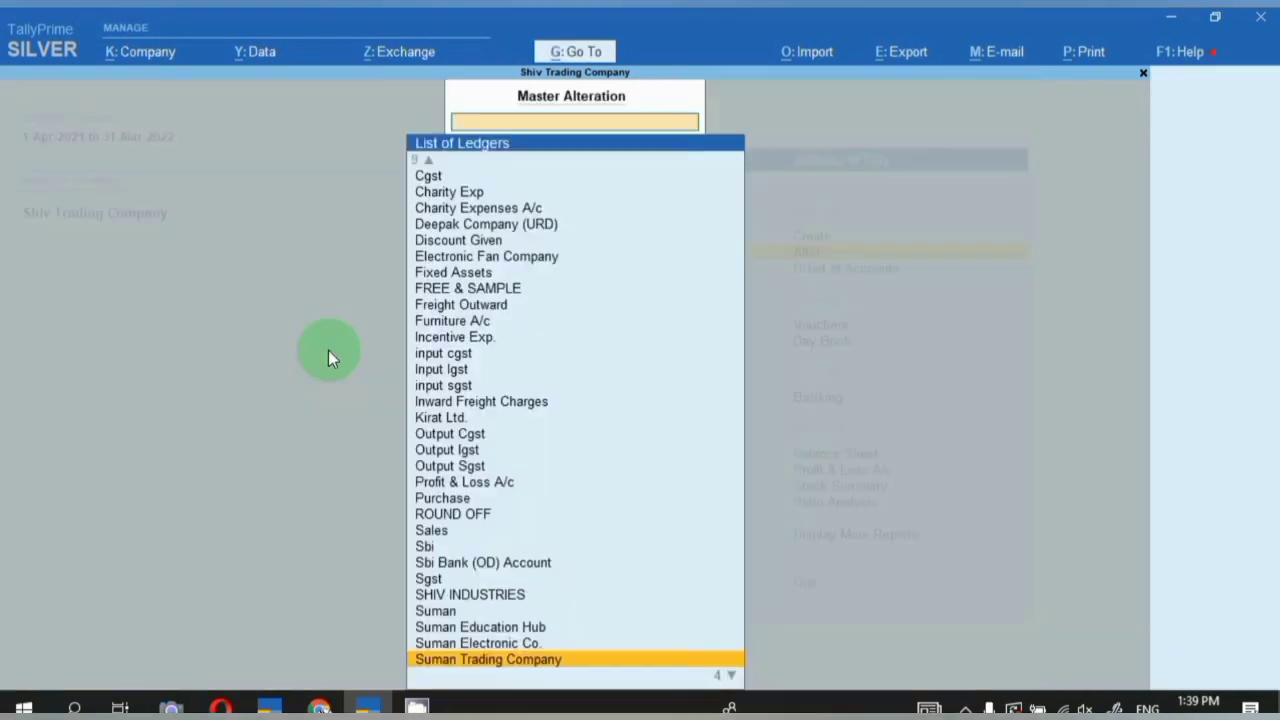
type("Ki")
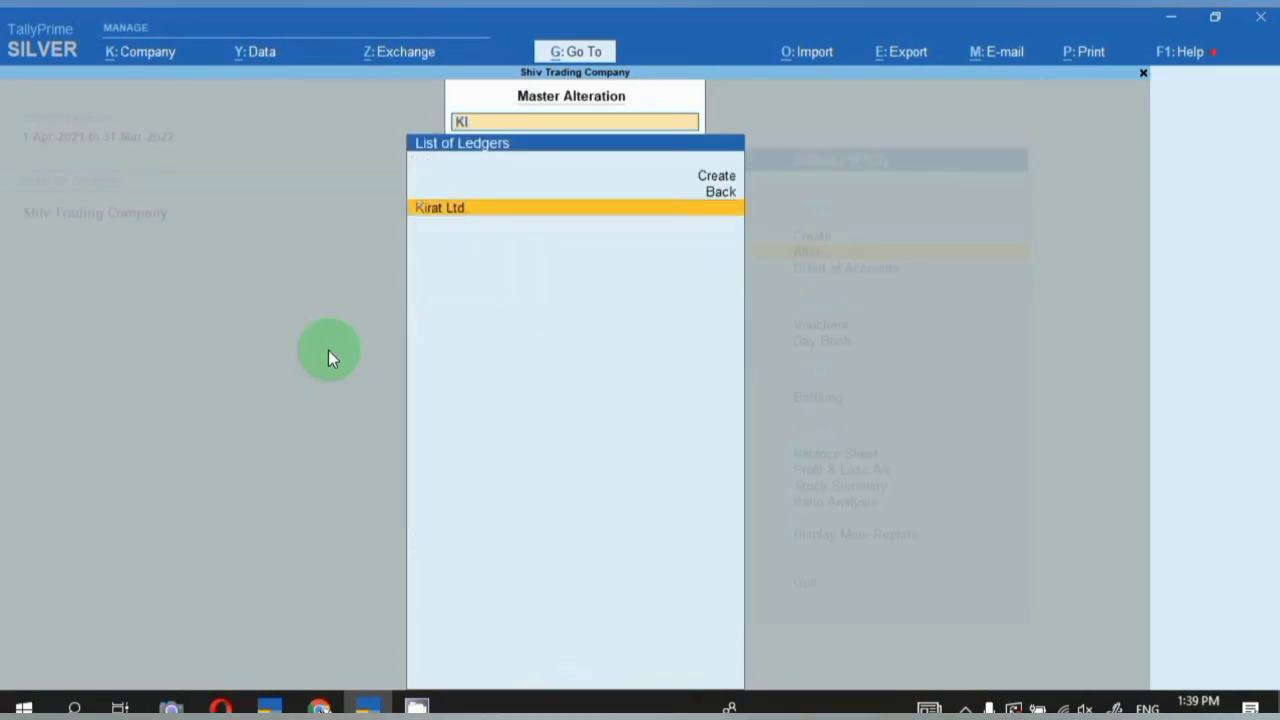
key("Return")
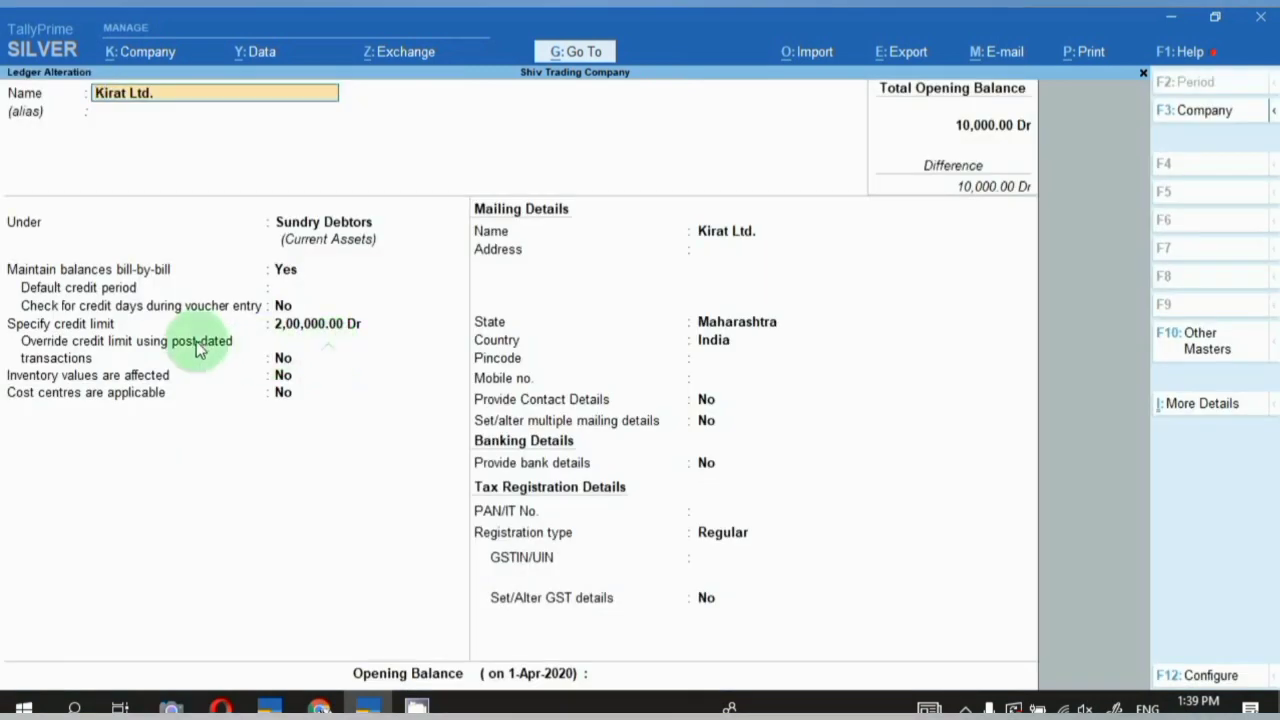
left_click(305, 325)
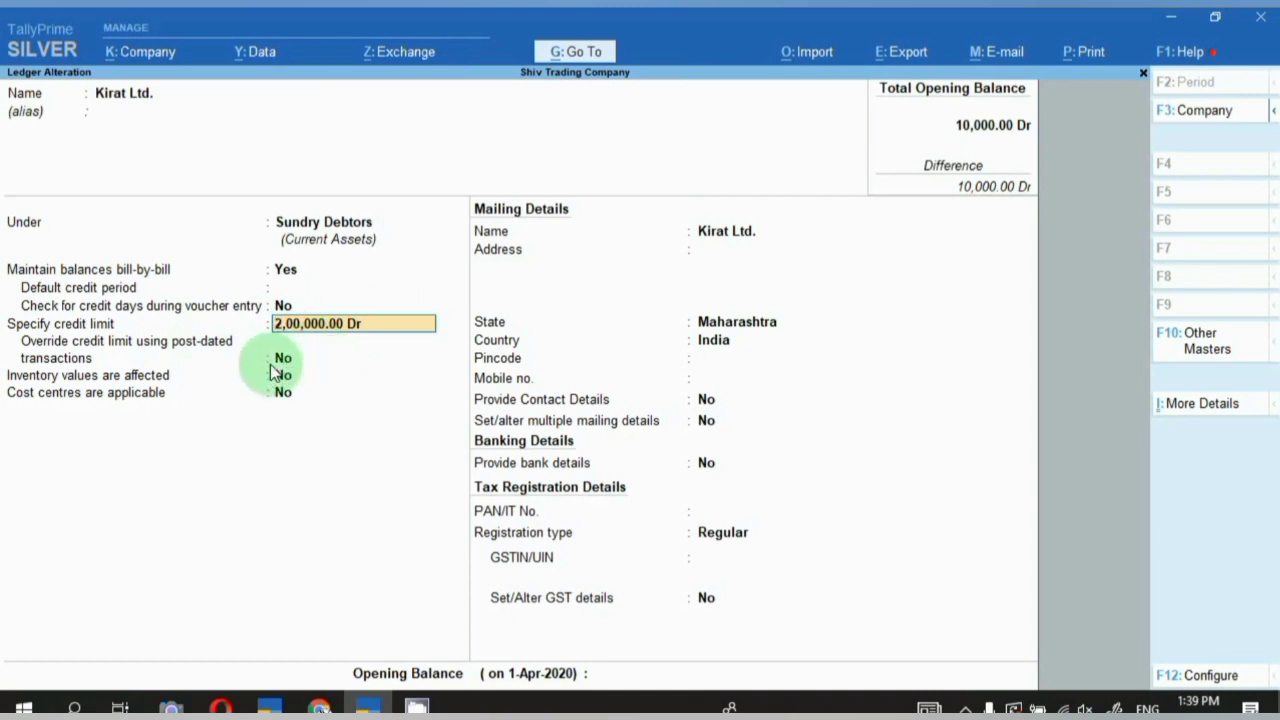
key("BackSpace")
key("Escape")
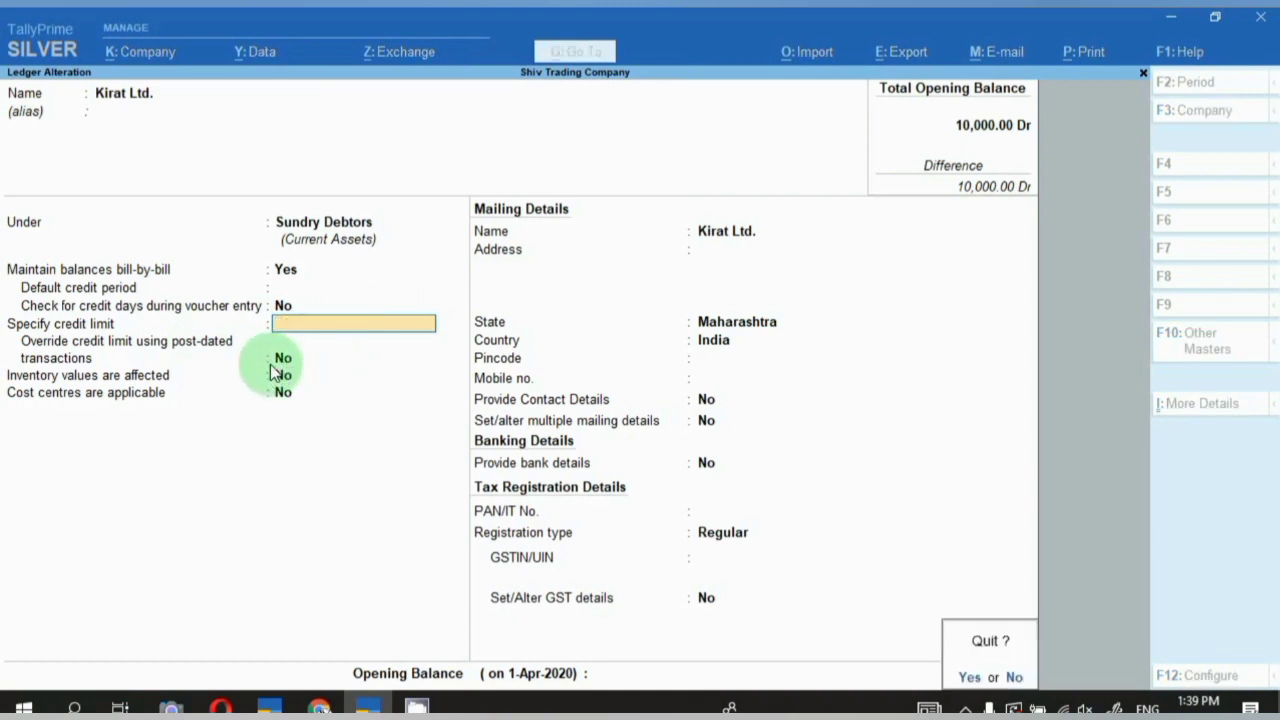
key("y")
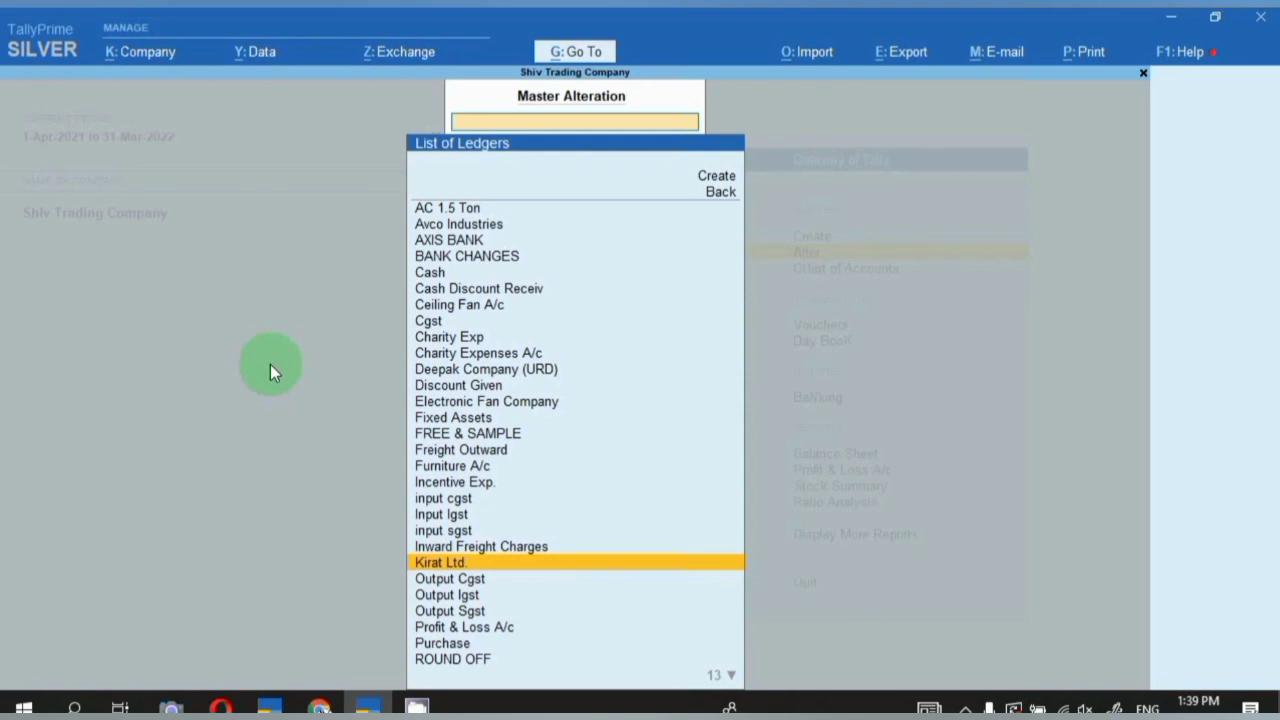
Set the Kirat Ltd. ledger's credit limit to 3,00,000, save the ledger and return to the Gateway of Tally
key("Return")
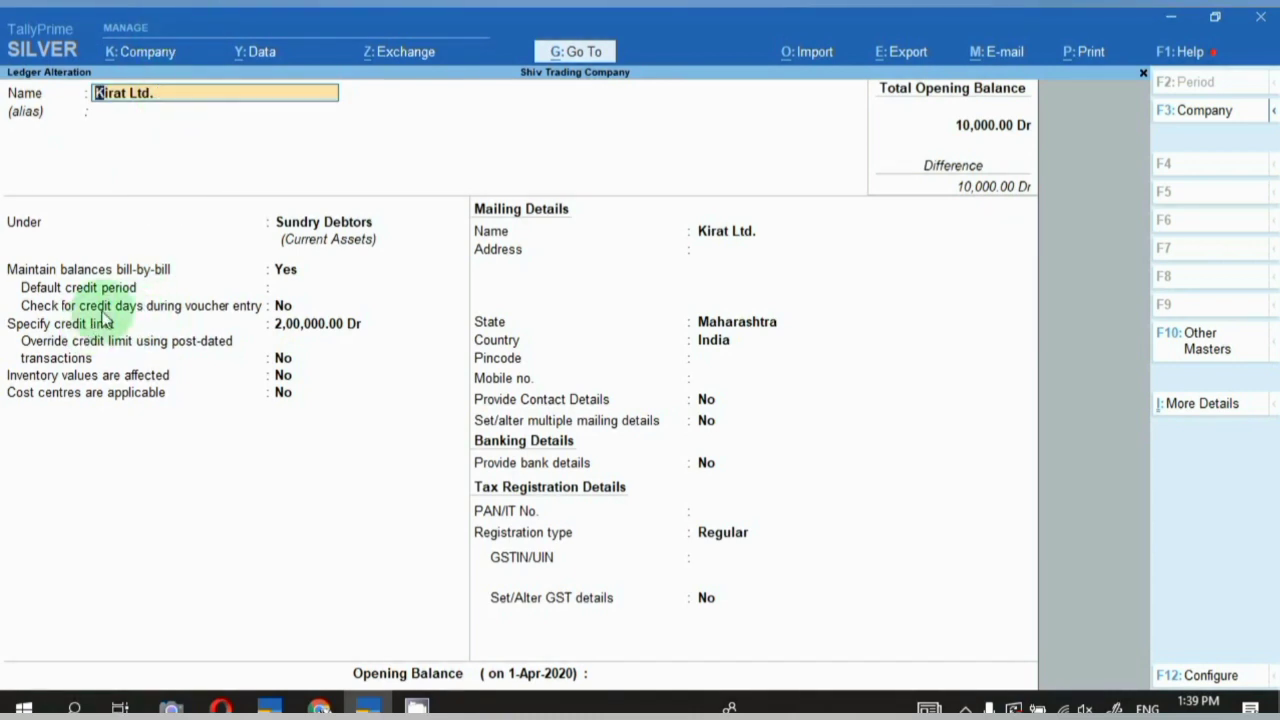
key("Return")
key("Return")
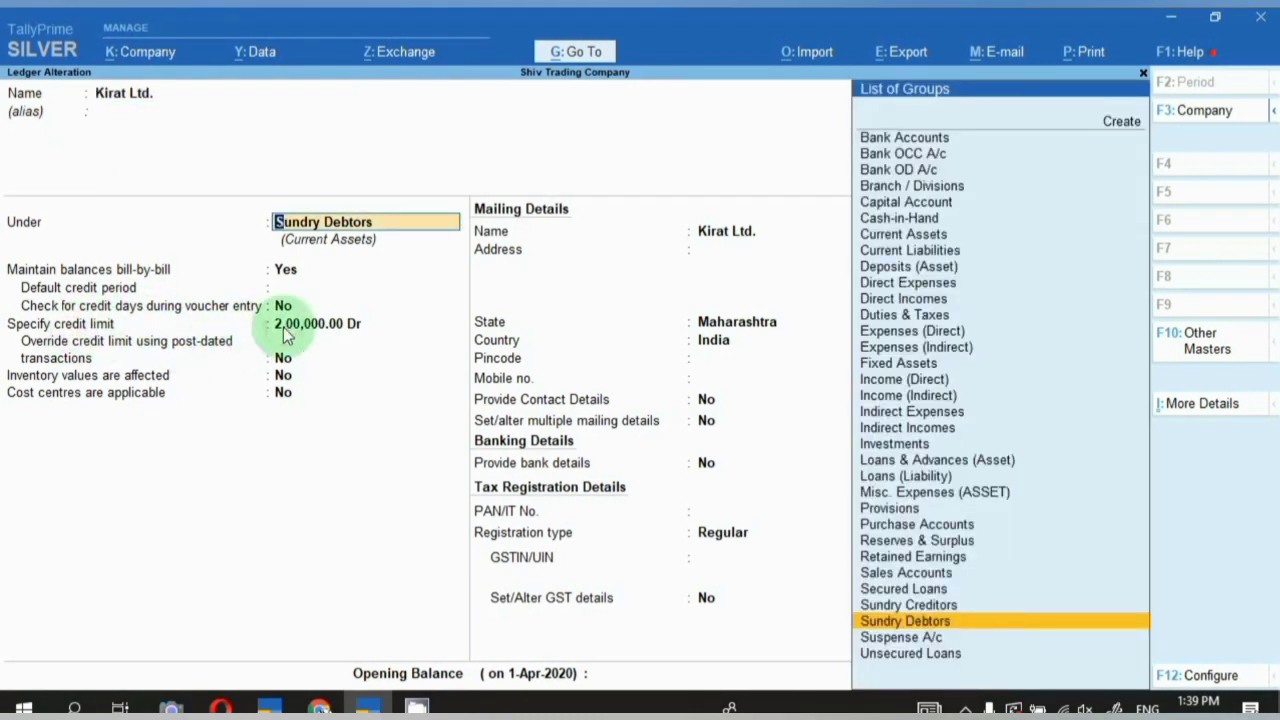
left_click(283, 327)
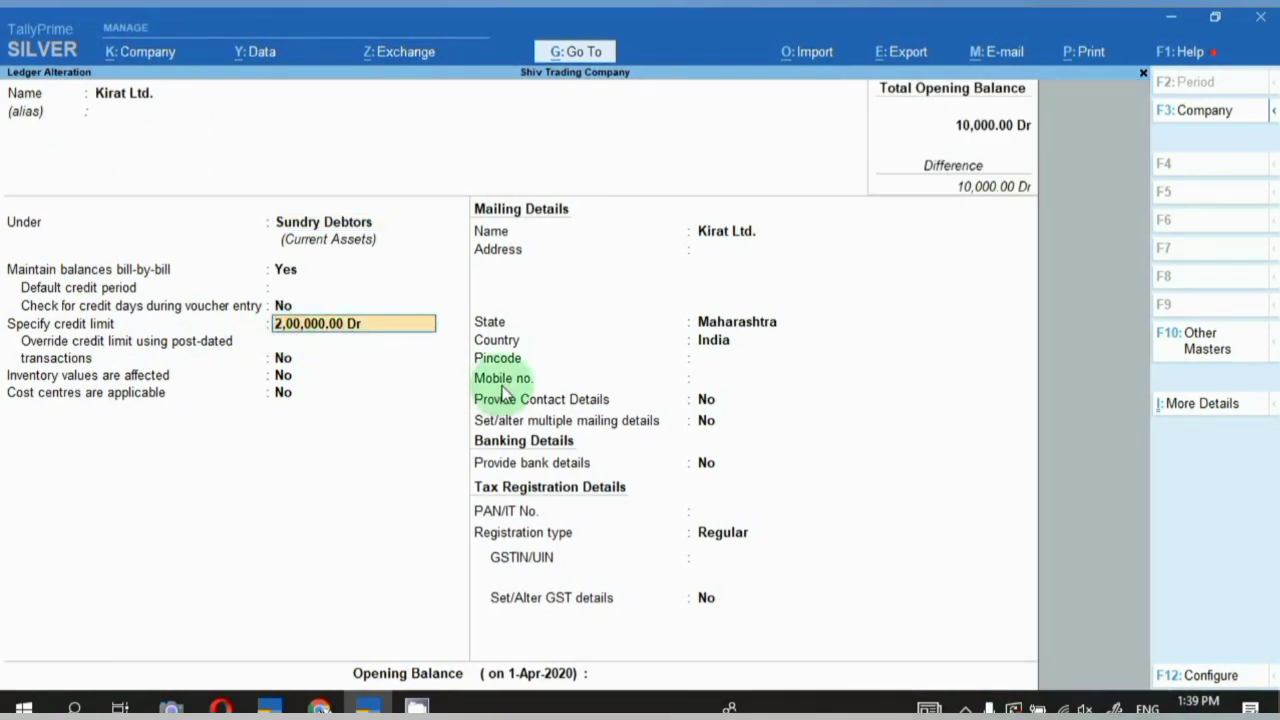
type("25")
key("BackSpace")
key("BackSpace")
type("300000")
key("Return")
key("ctrl+a")
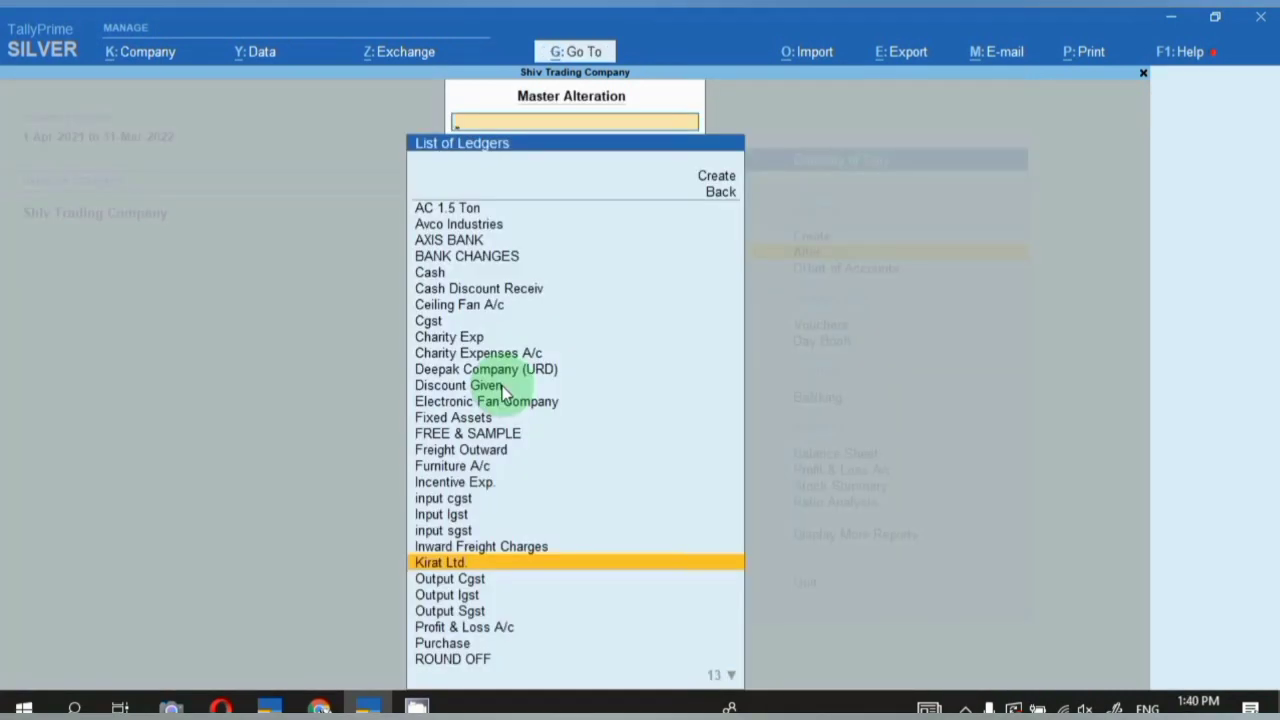
key("Escape")
key("Escape")
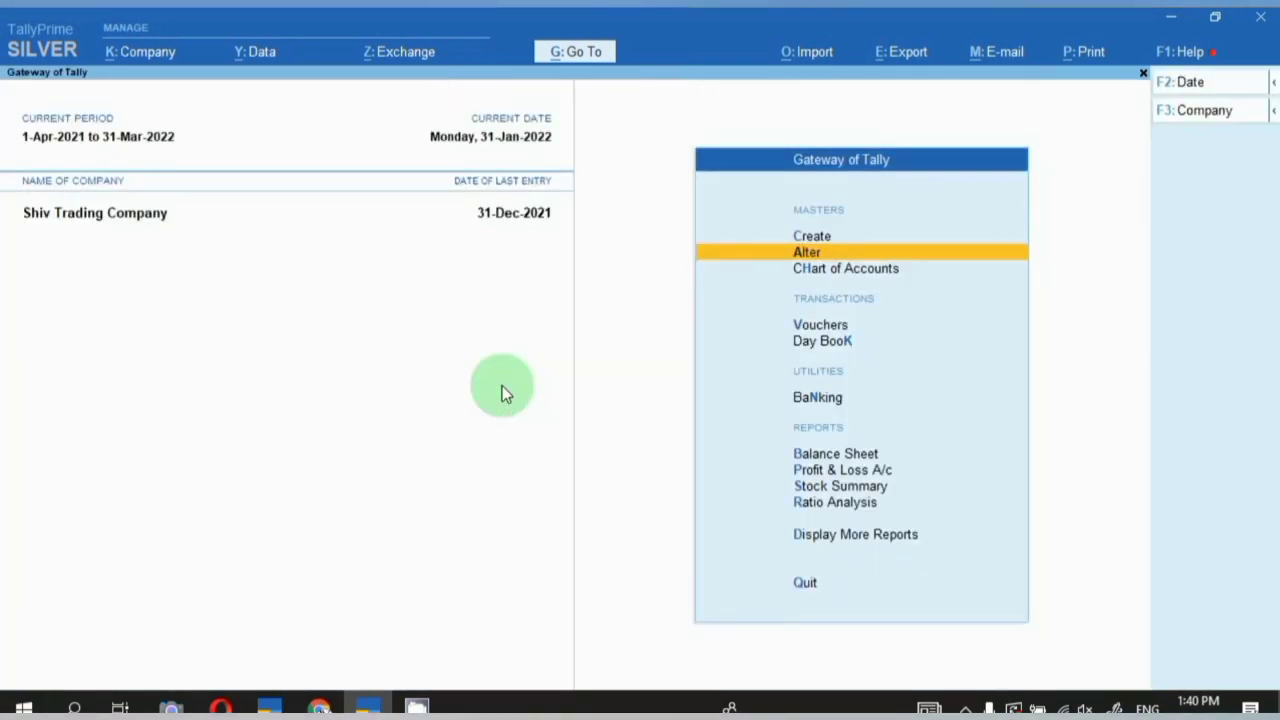
Start a new sales voucher with Avco Industries as the party account
key("v")
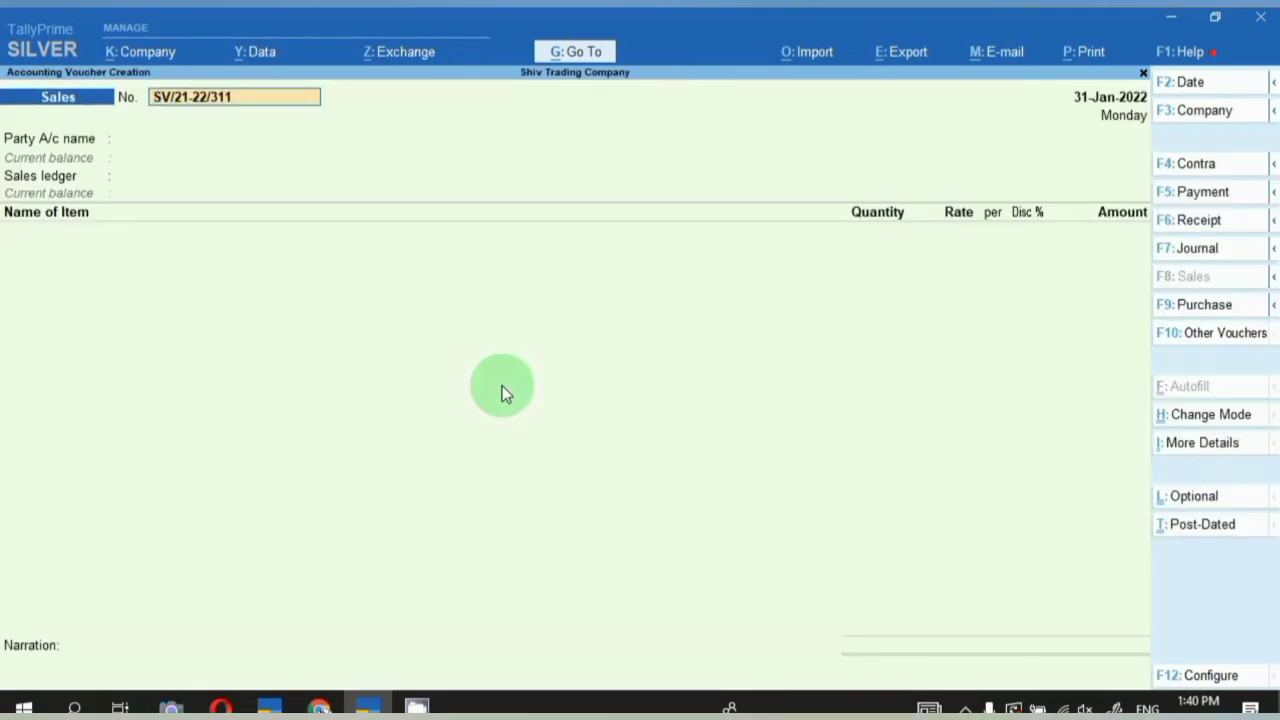
key("Return")
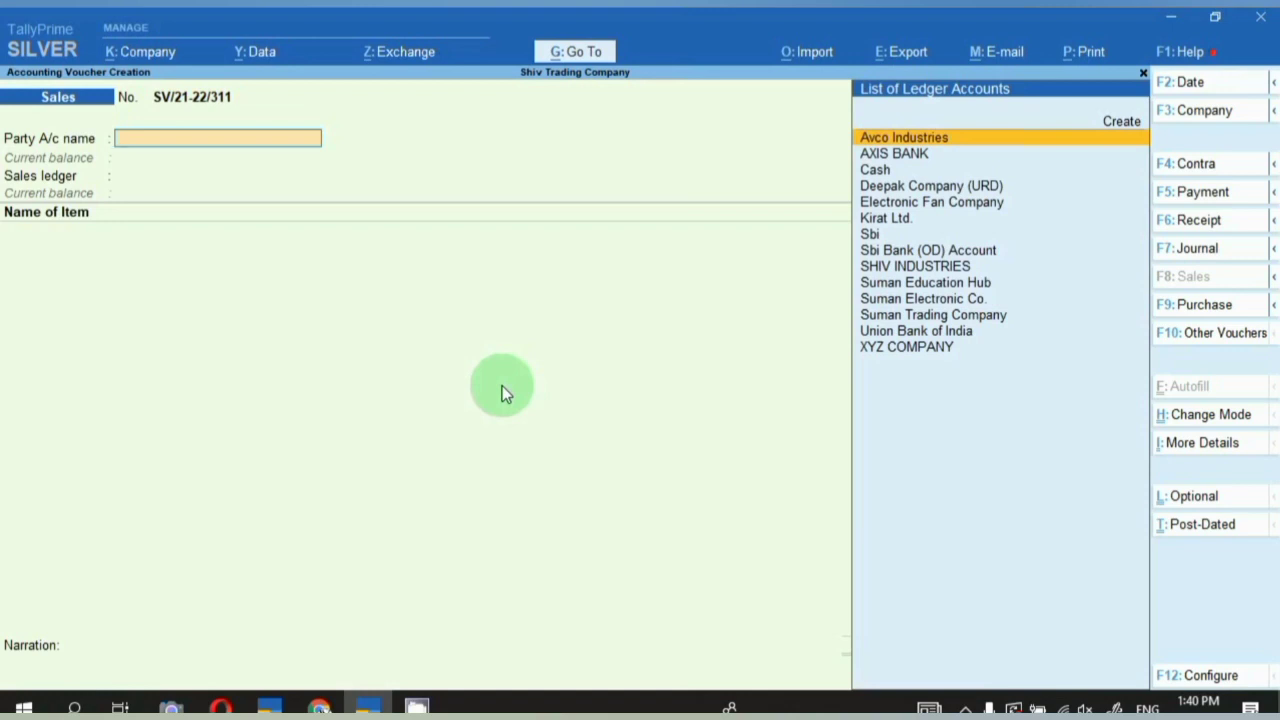
key("Return")
key("Return")
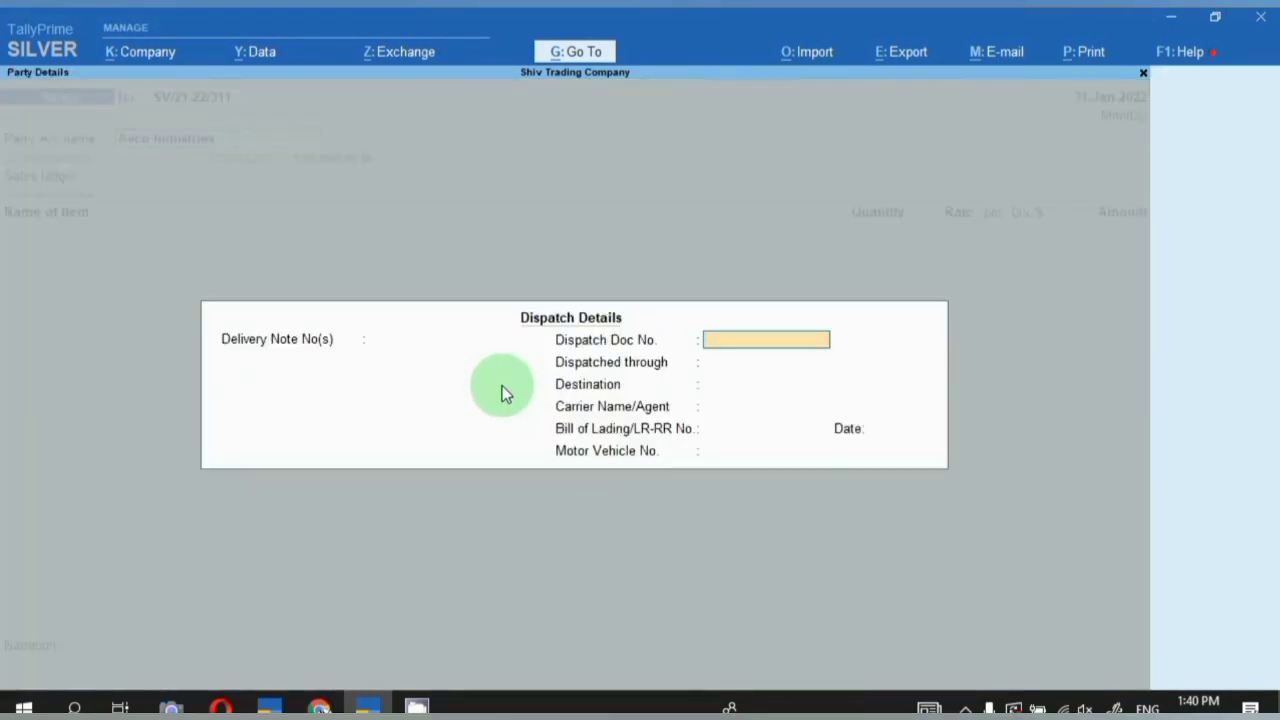
Leave the dispatch details blank, accept Avco Industries' default party details and choose Sales as the sales ledger
key("Return")
key("Return")
key("Return")
key("Return")
key("Return")
key("Return")
key("Return")
key("Return")
key("Return")
key("Return")
key("Return")
key("Return")
key("Return")
key("Return")
key("Return")
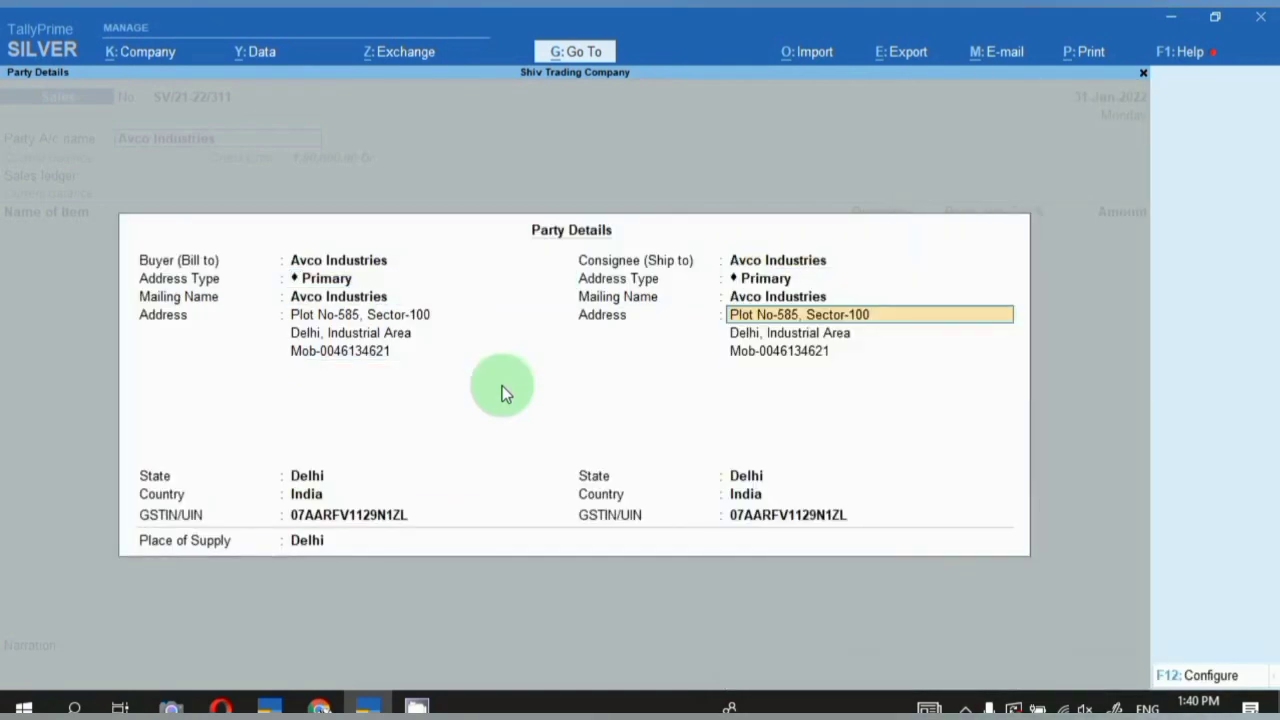
key("Return")
key("Return")
key("Return")
key("Return")
key("Return")
key("Return")
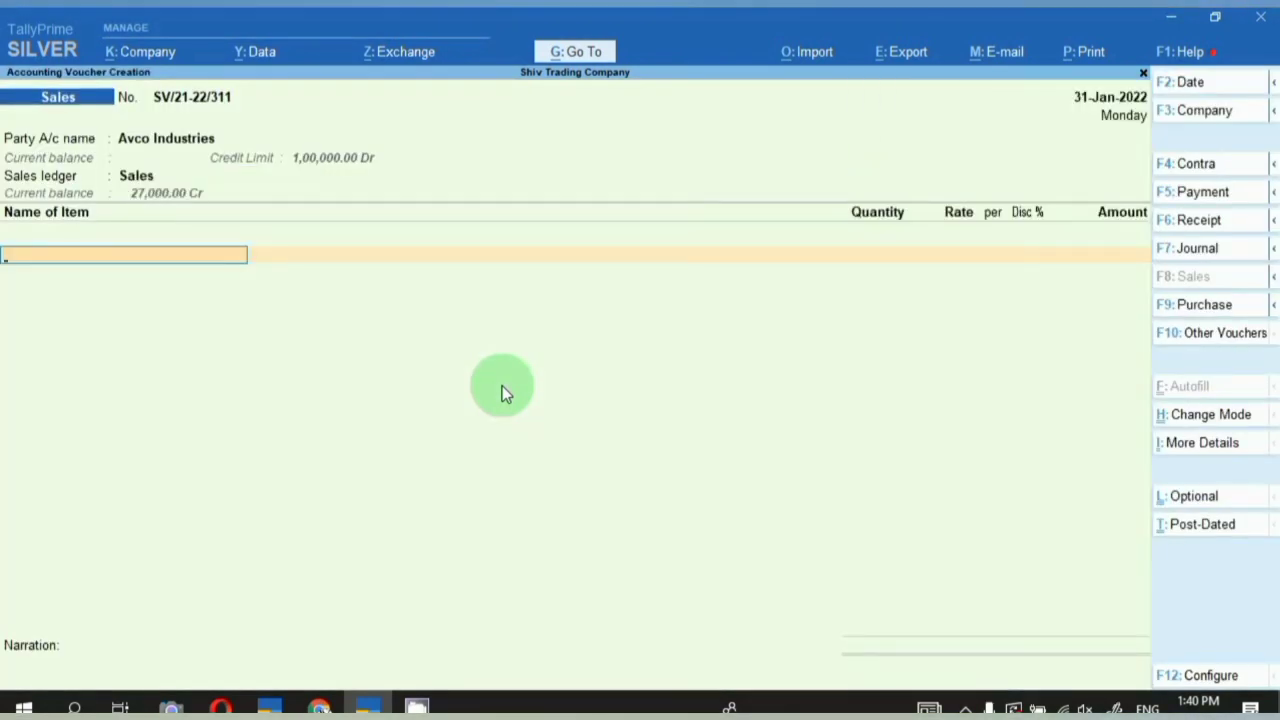
Add the stock item Electrical lift machine 2.5 ton to the voucher, with the order number Not Applicable and Main Location as godown
key("BackSpace")
key("Return")
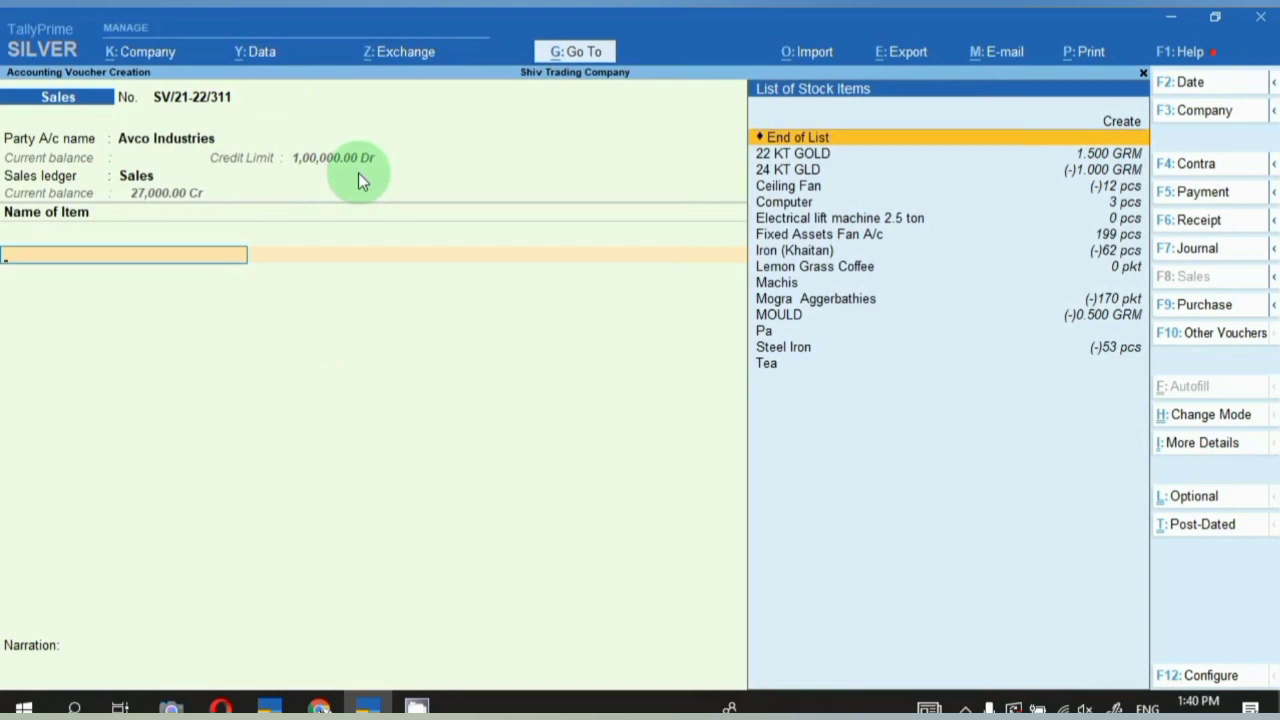
key("Down")
key("Down")
key("Down")
key("Down")
key("Down")
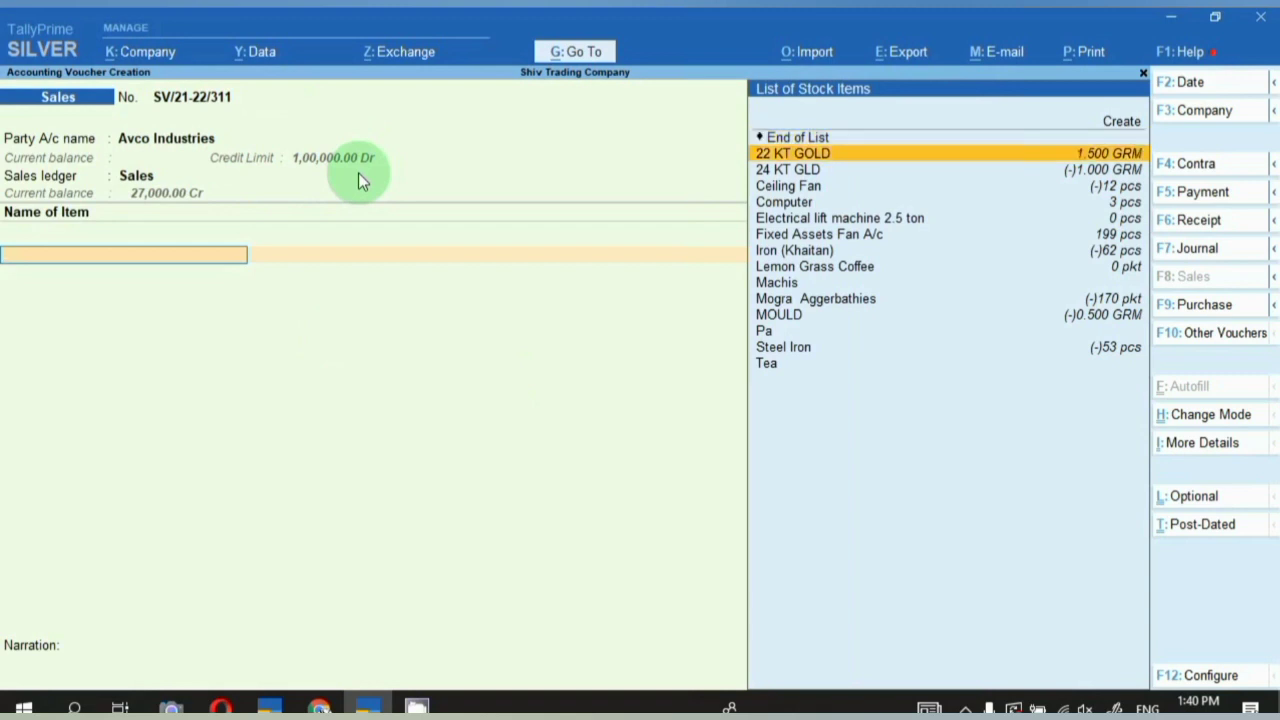
key("Return")
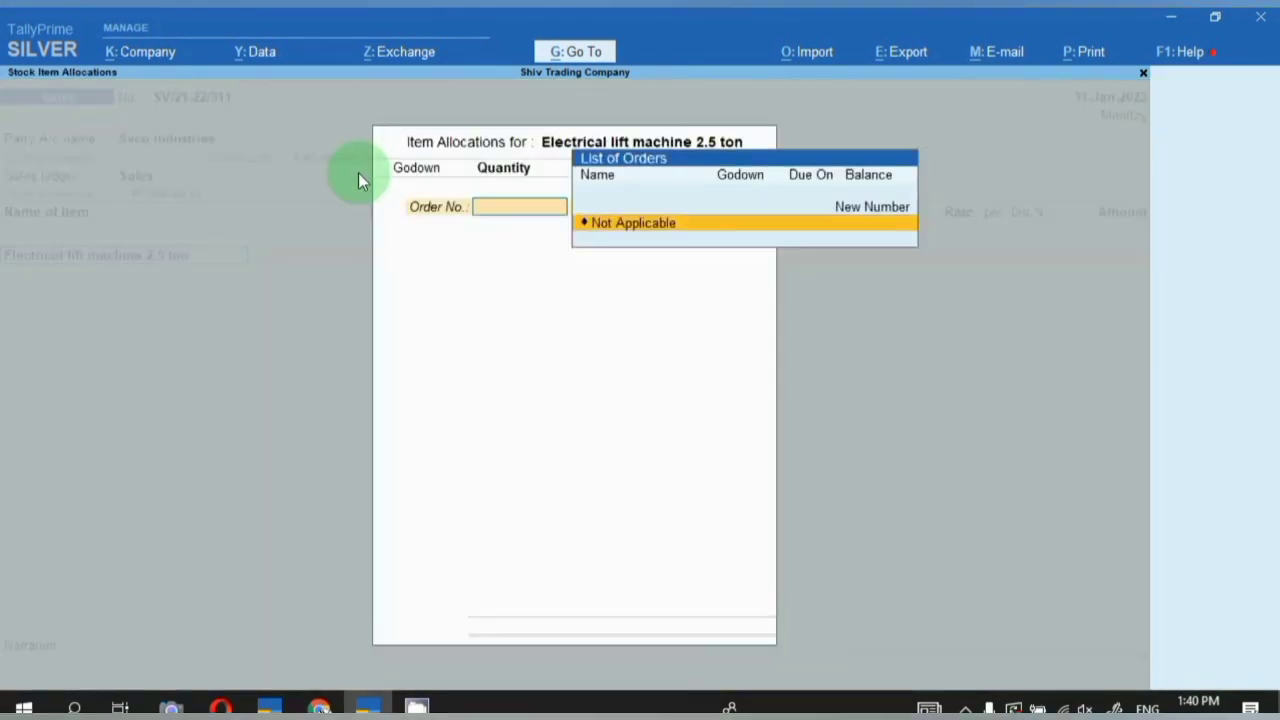
key("Return")
key("Return")
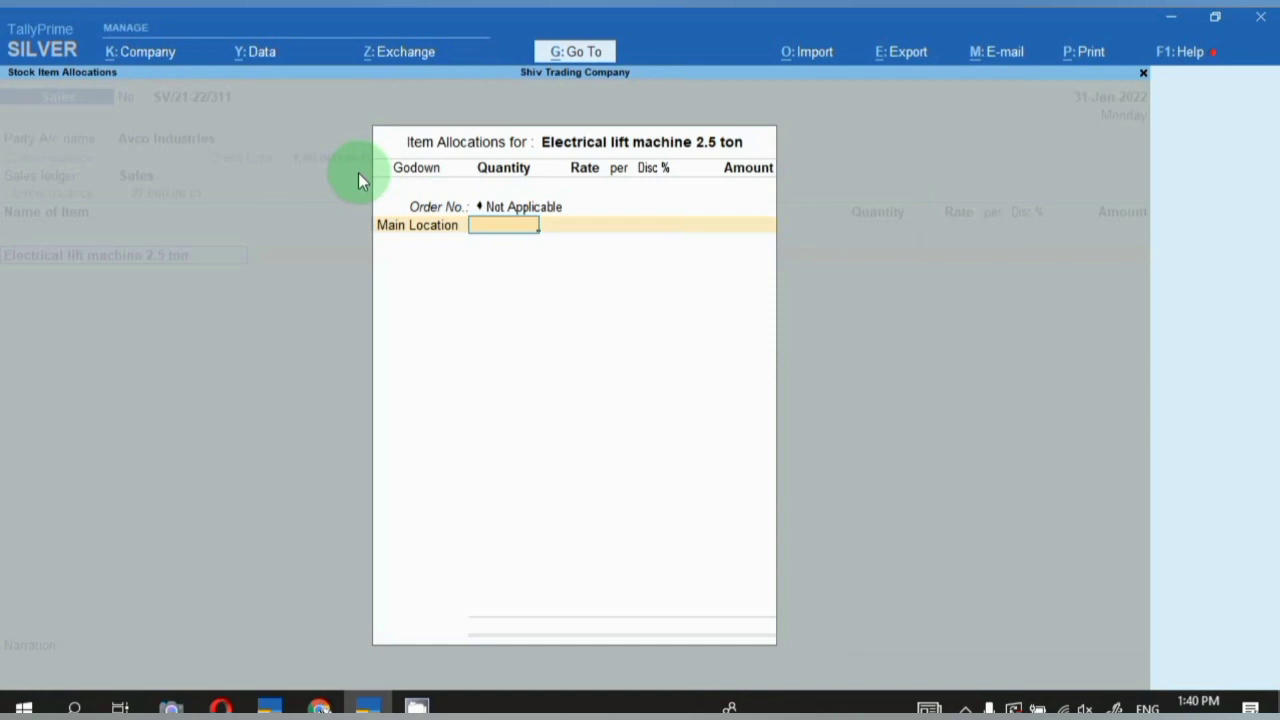
Allocate 3 pcs of the lift machine at a rate of 20,000 per piece and accept the item line
type("3")
key("Return")
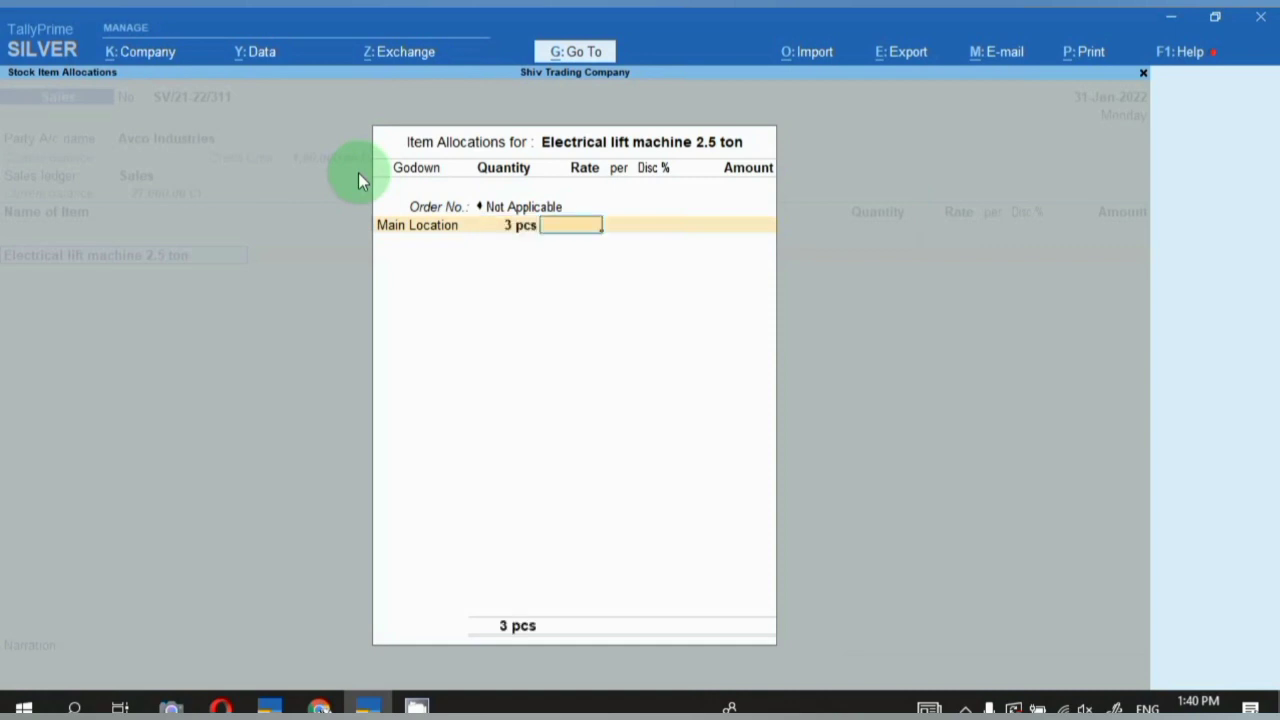
type("20000")
key("Return")
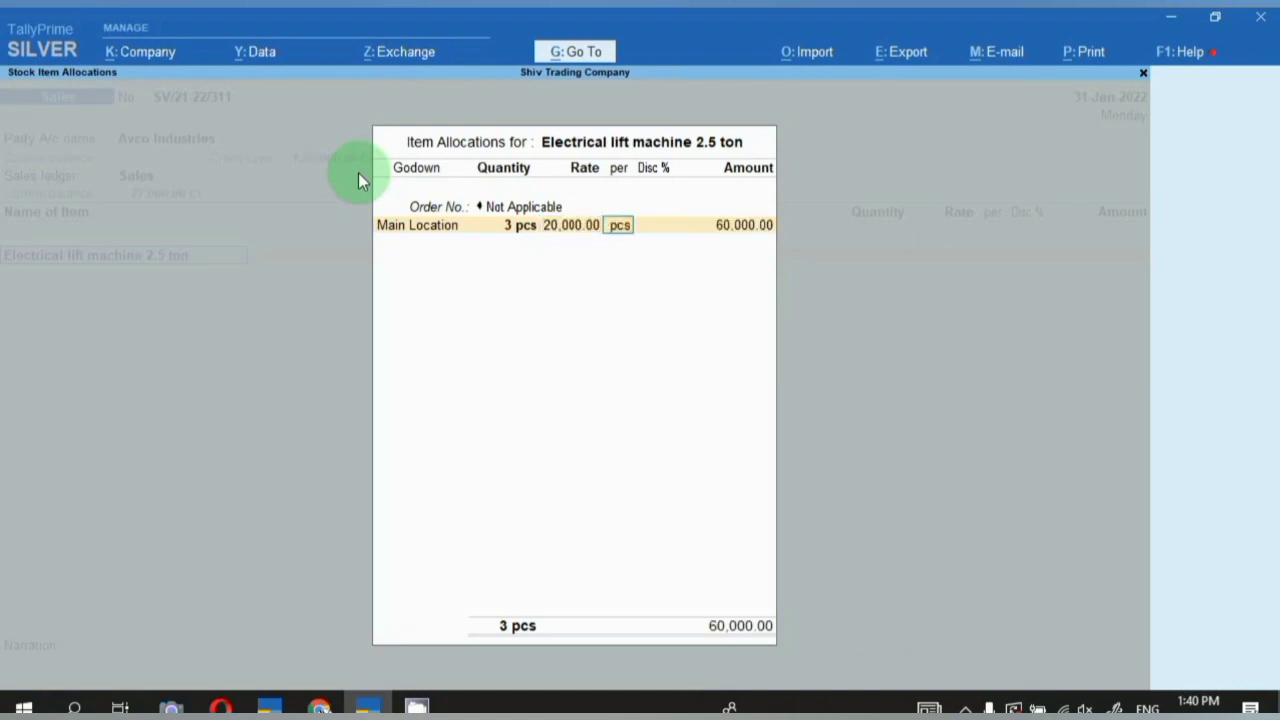
key("Return")
key("Return")
key("Return")
key("Return")
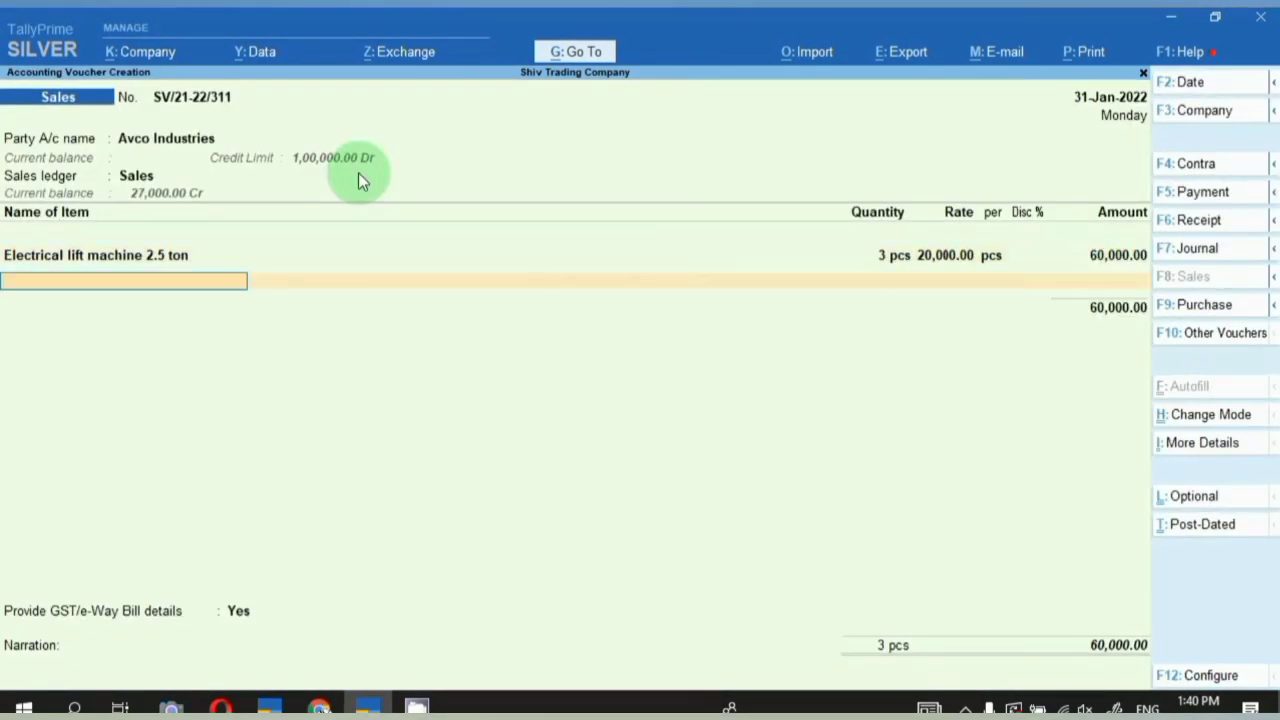
type("IGS")
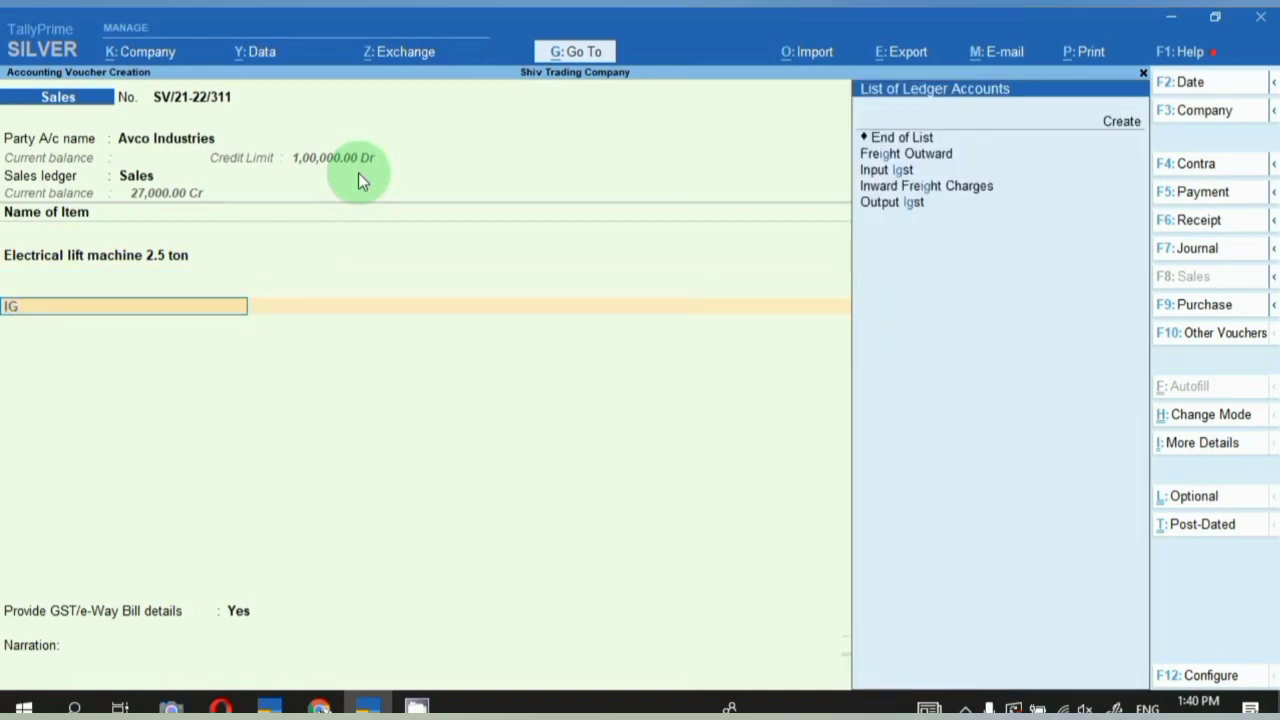
key("Down")
key("Down")
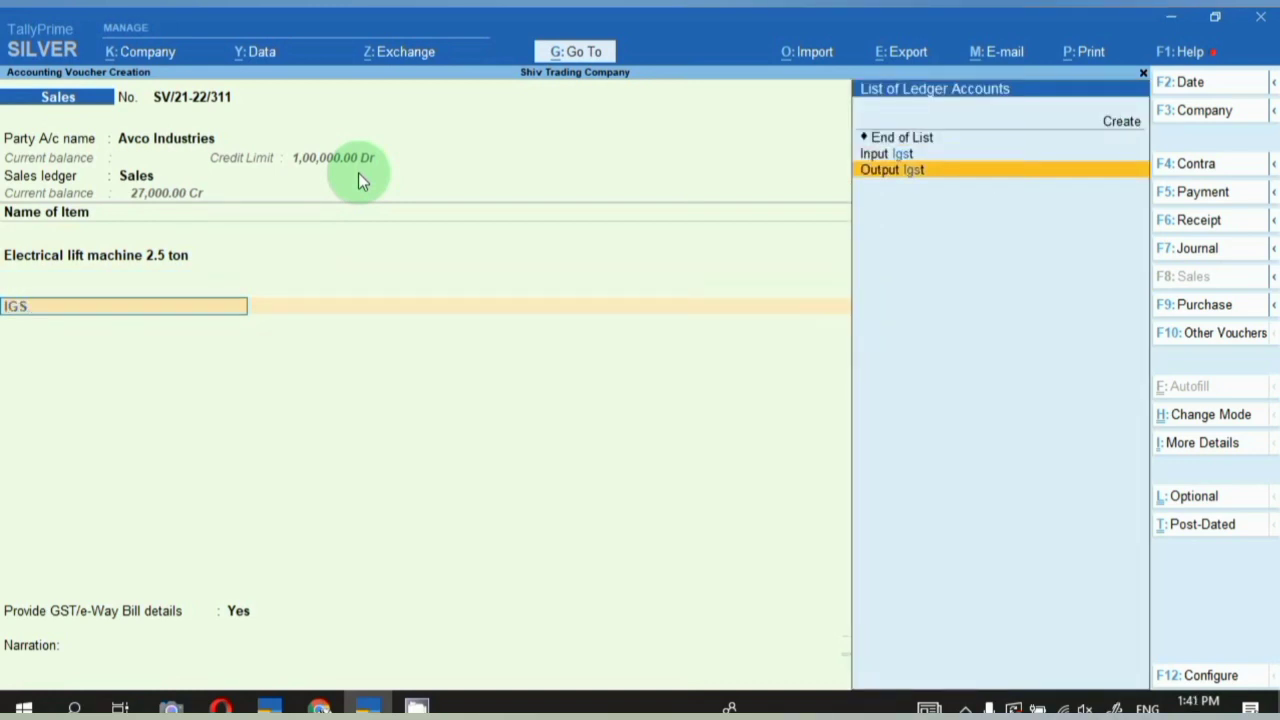
key("Return")
key("Return")
key("BackSpace")
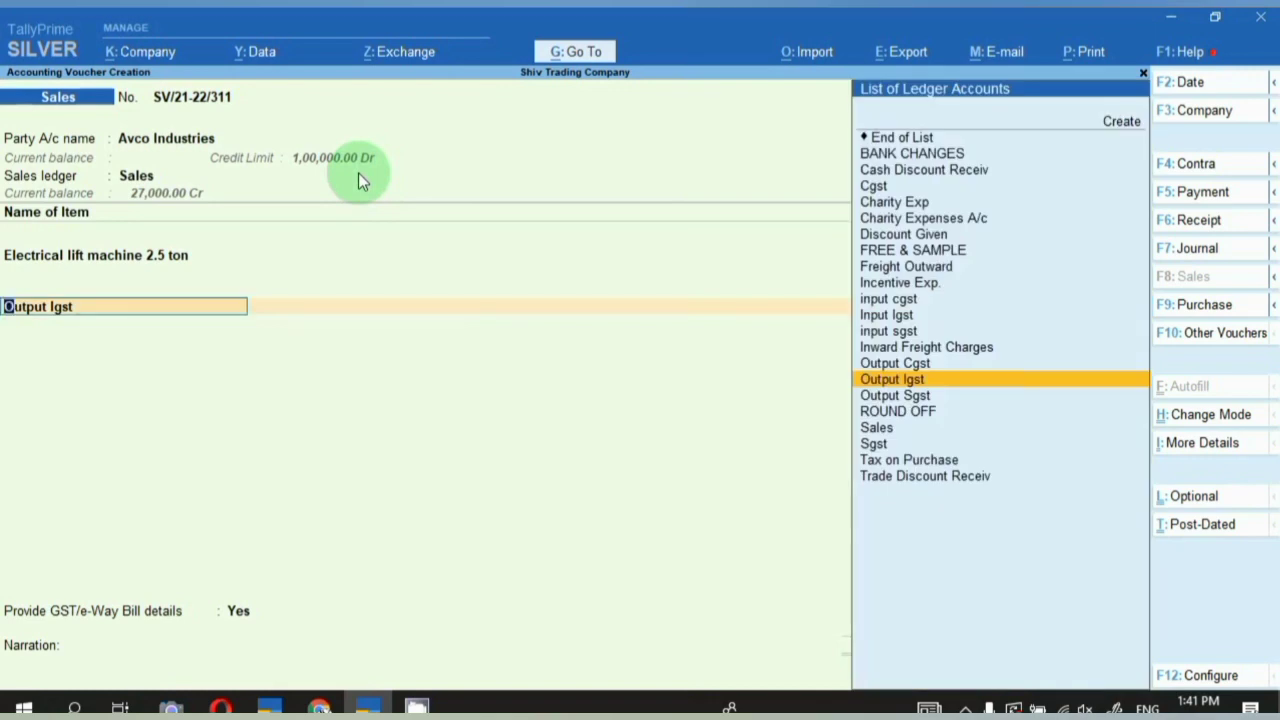
Add the Output Cgst ledger under the item line and accept its calculated amount
type("CGS")
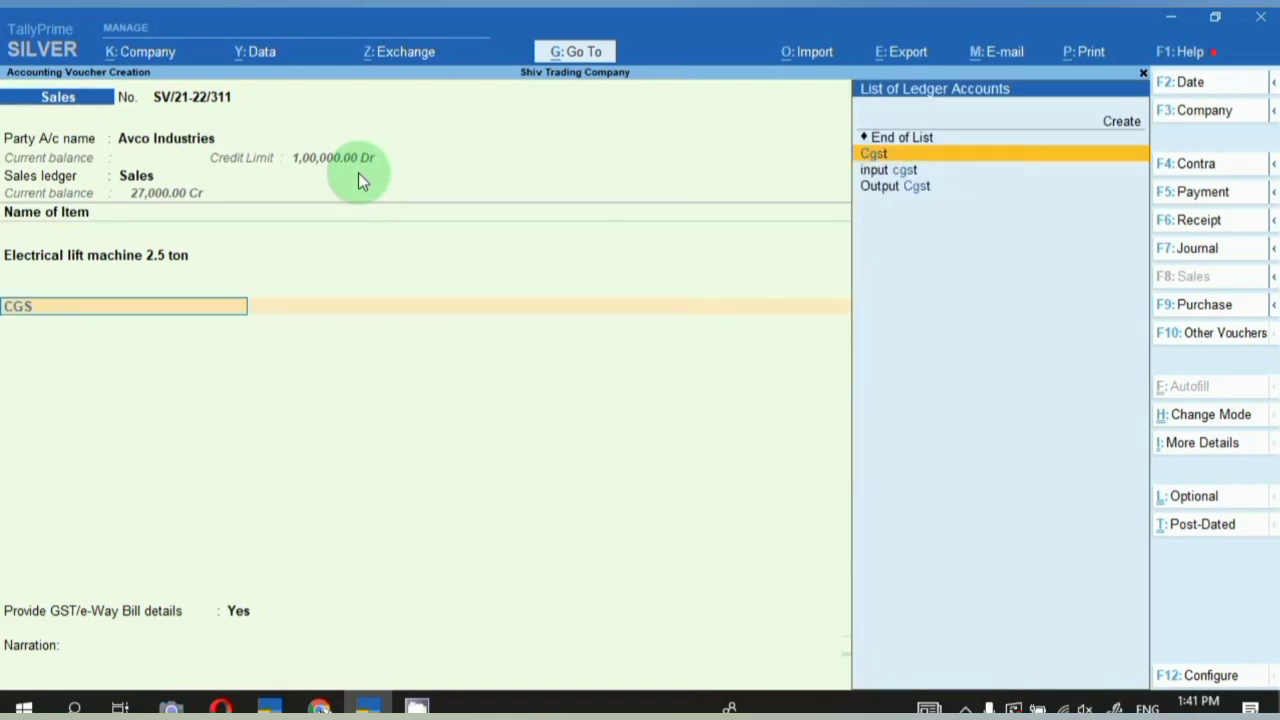
key("Down")
key("Down")
key("Return")
key("Return")
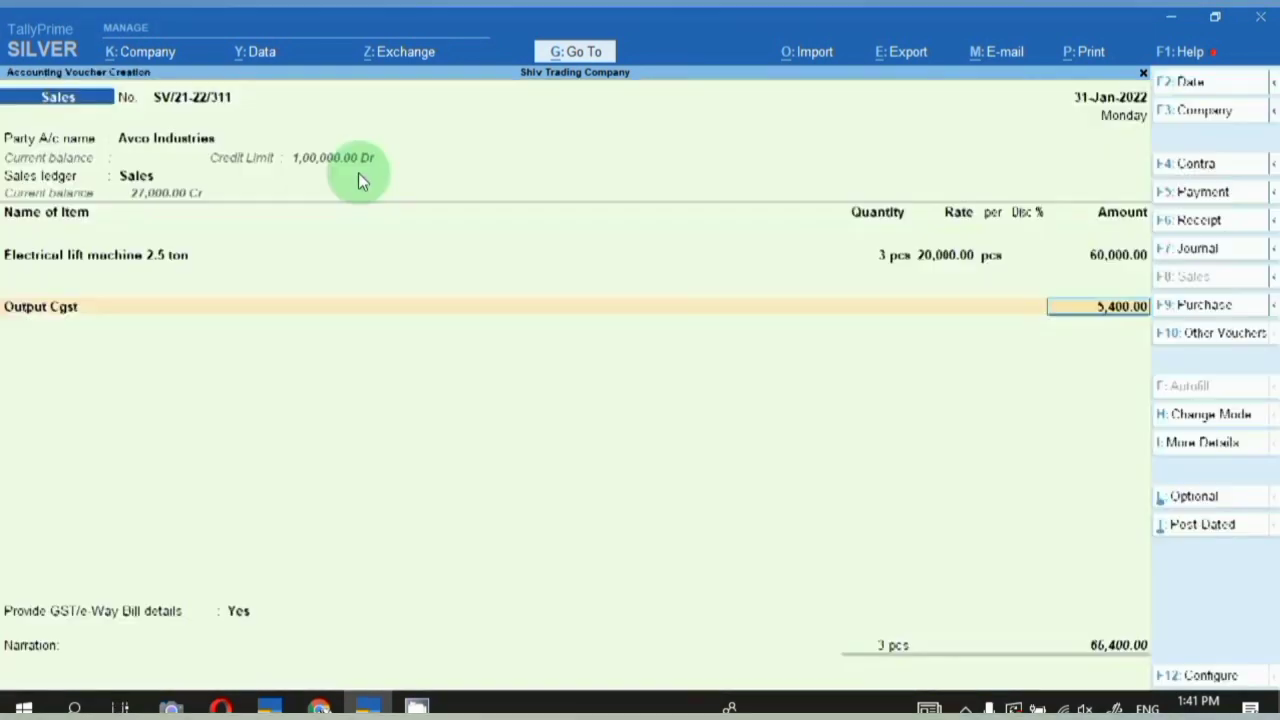
key("Return")
Add the Output Sgst ledger below Output Cgst, leave its description blank and accept the calculated amount
type("SGS")
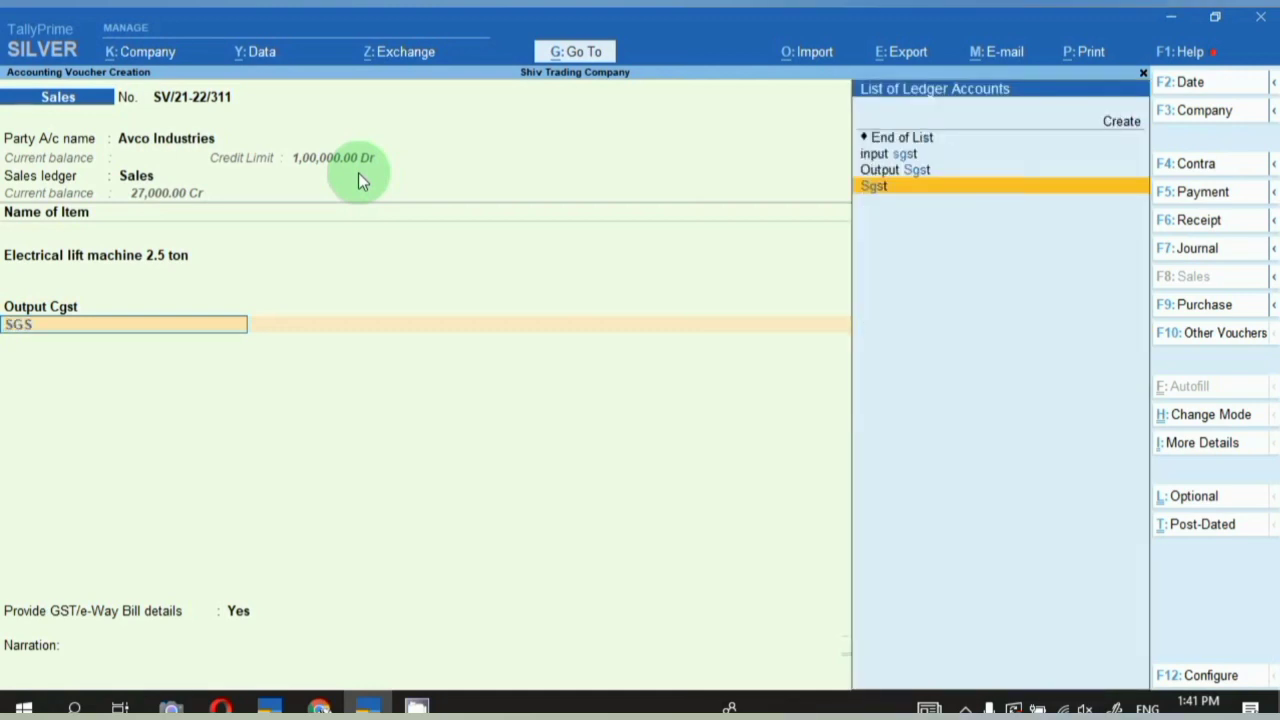
key("Up")
key("Return")
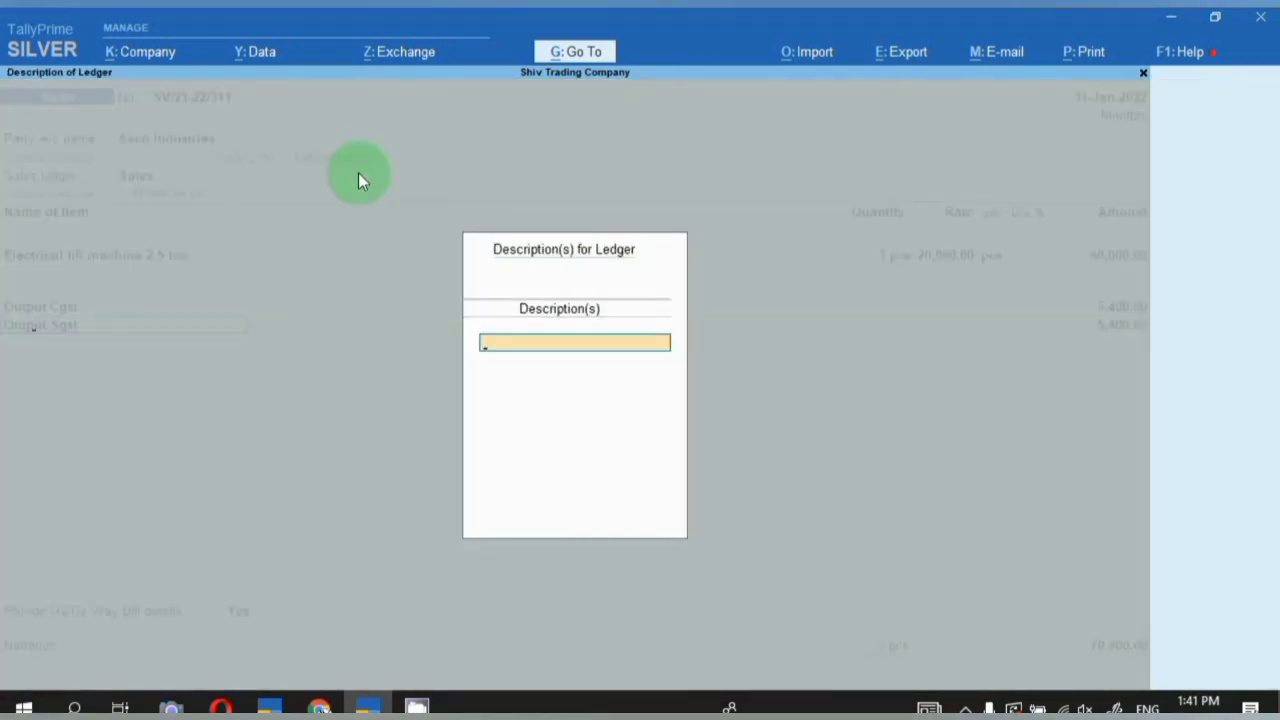
key("Return")
key("Return")
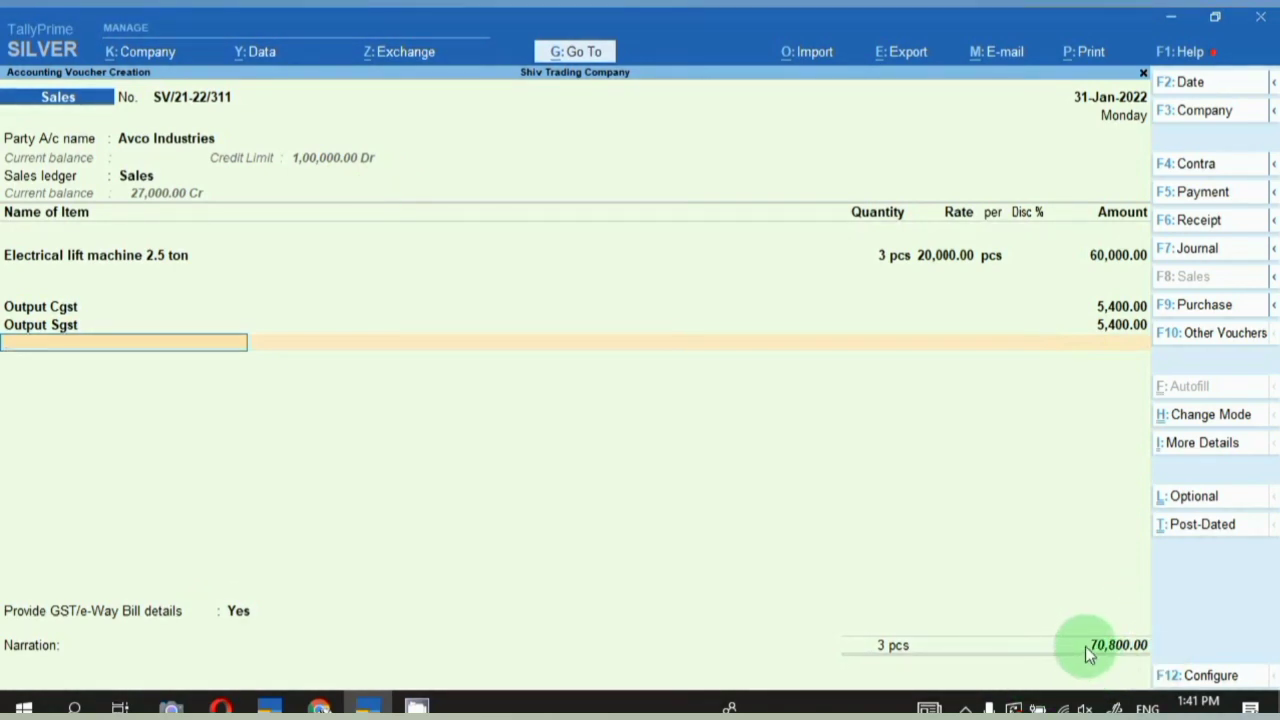
Save the sales voucher by printing its tax invoice with the default print settings
key("ctrl")
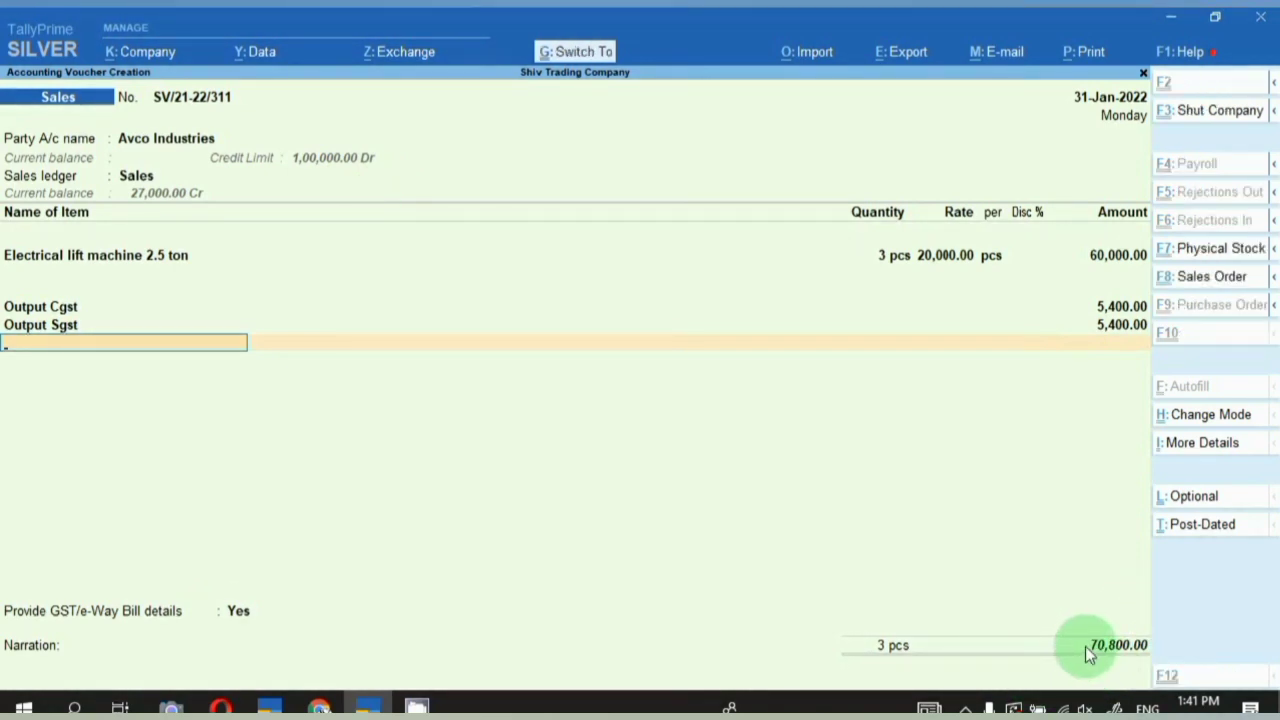
key("ctrl+p")
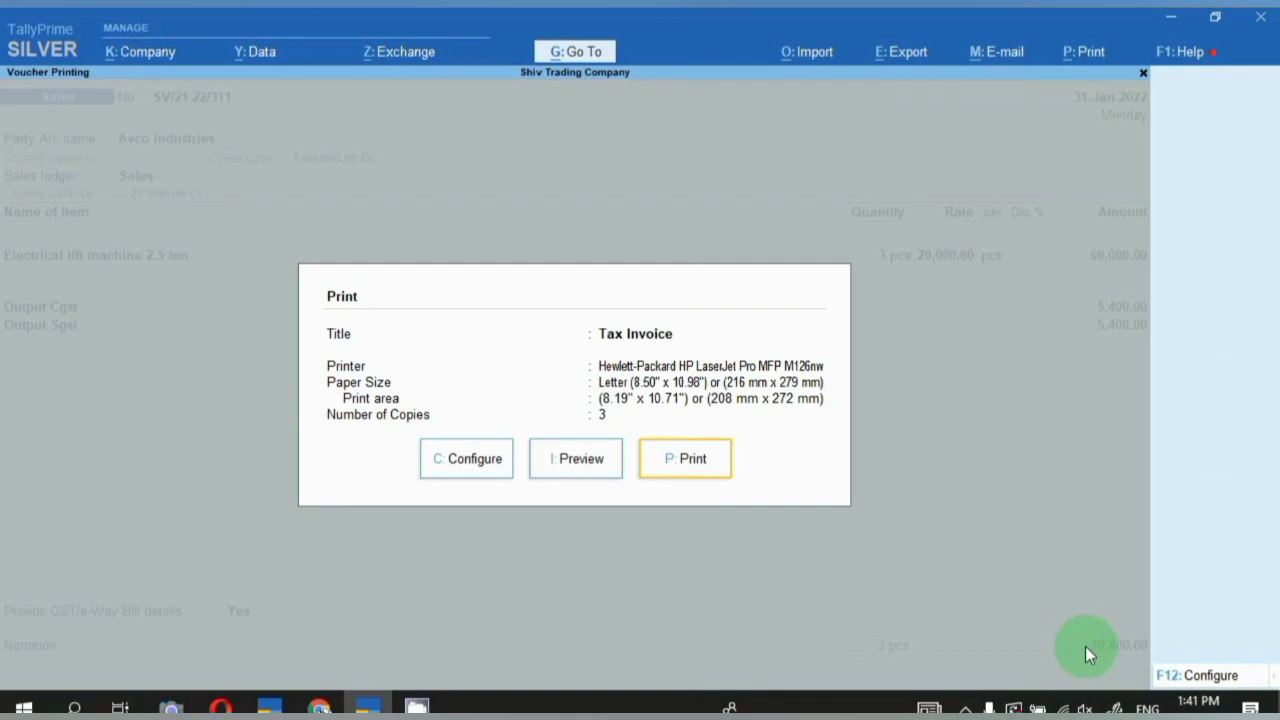
key("p")
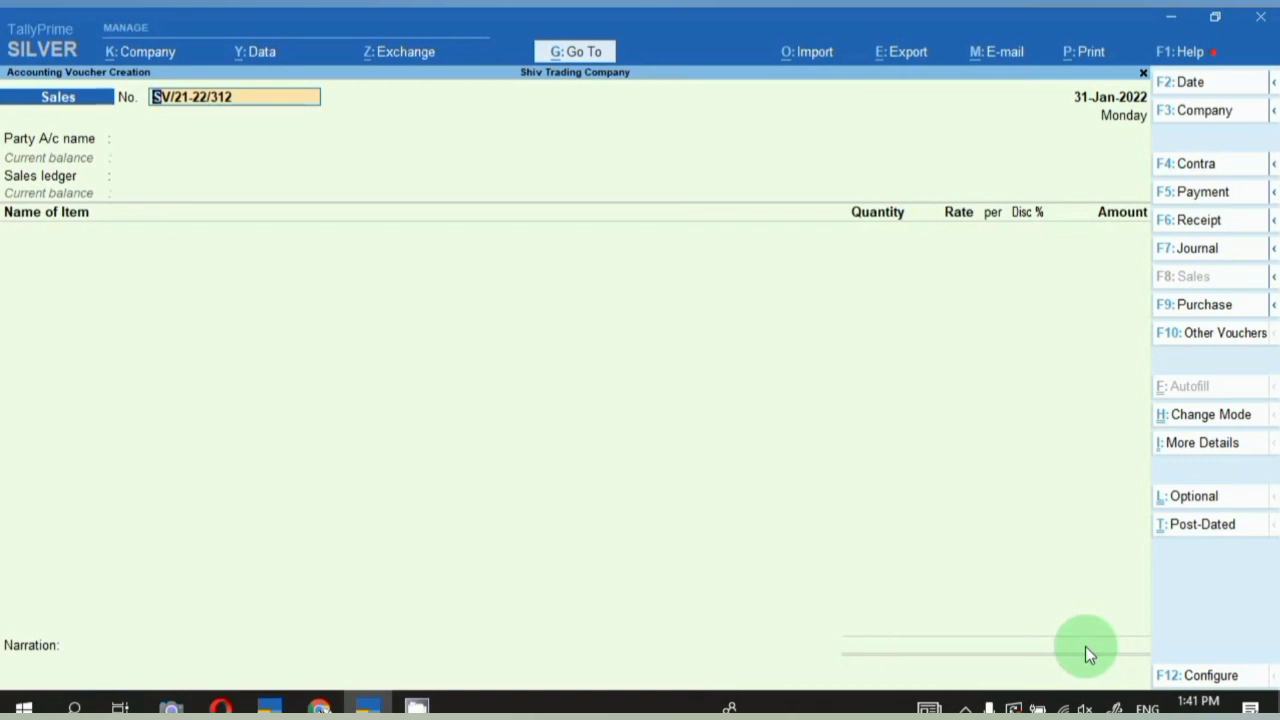
Choose Avco Industries as party account for the new sales voucher and leave its dispatch details blank
key("Return")
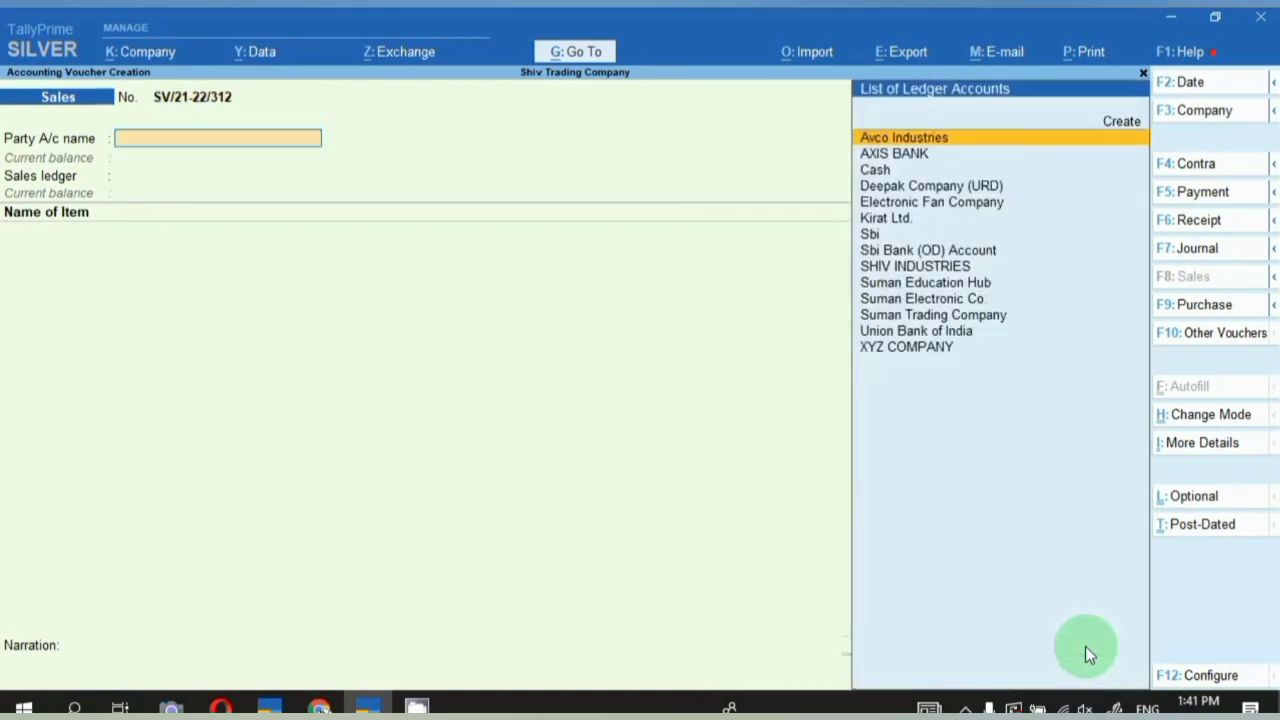
key("Return")
key("Return")
key("Return")
key("Return")
key("Return")
key("Return")
key("Return")
key("Return")
key("Return")
key("Return")
key("Return")
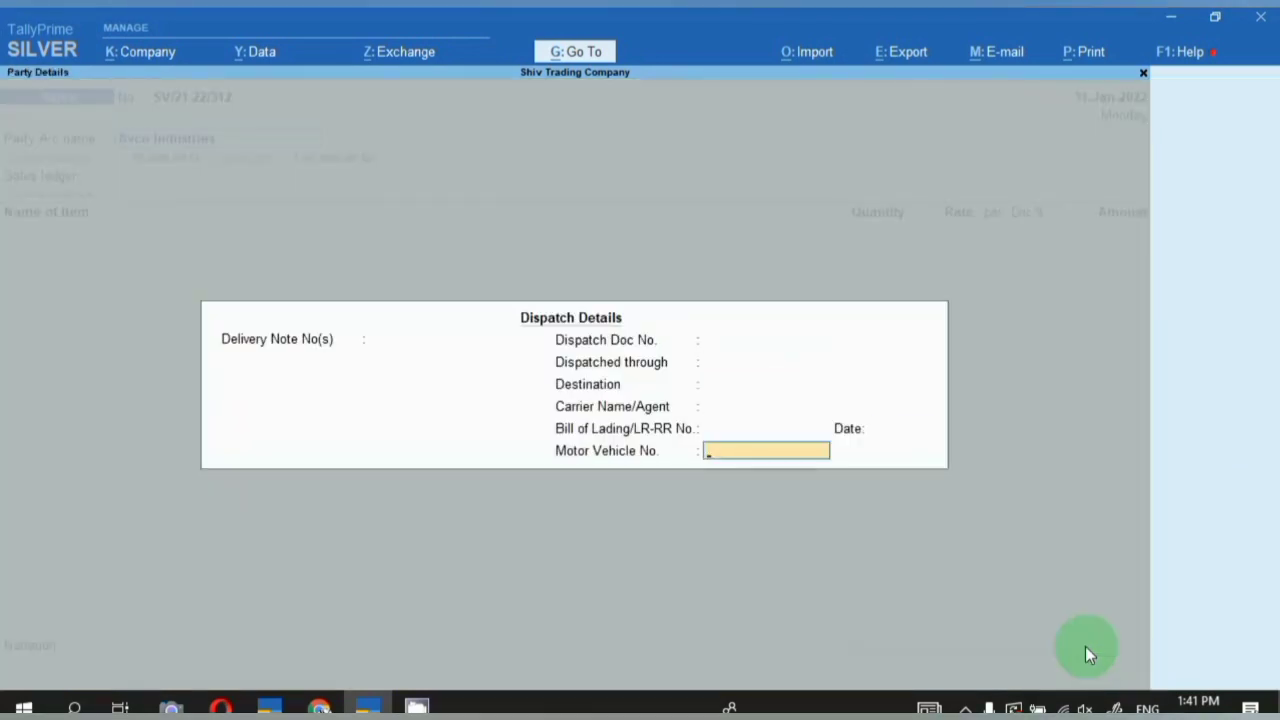
key("Return")
Accept the default buyer and consignee details for Avco Industries and choose Sales as the sales ledger
key("Return")
key("Return")
key("Return")
key("Return")
key("Return")
key("Return")
key("Return")
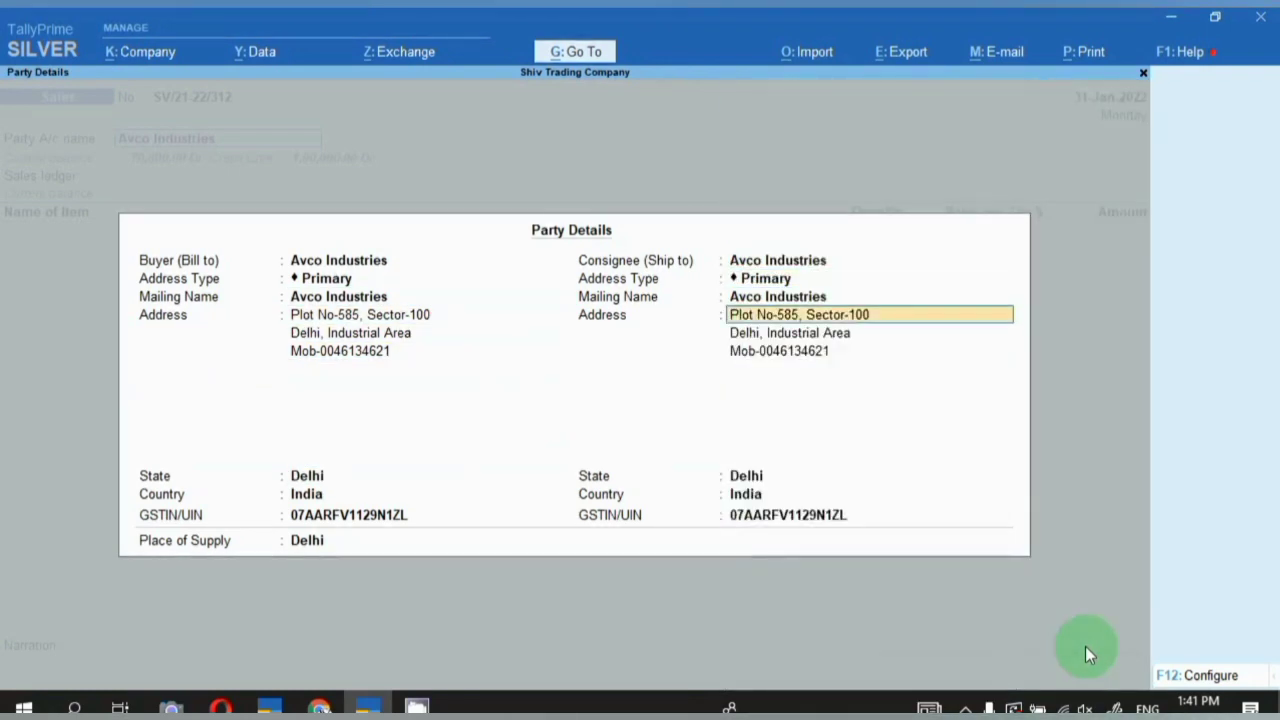
key("Return")
key("Return")
key("Return")
key("Return")
key("Return")
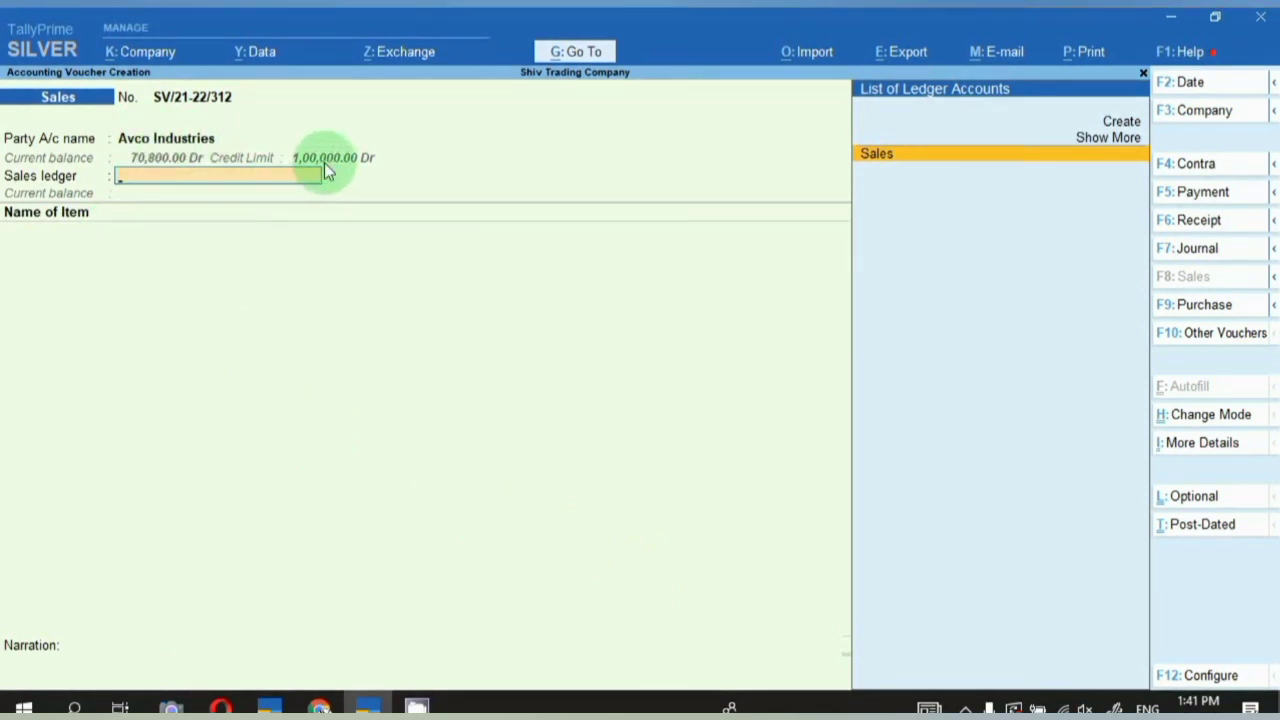
key("Return")
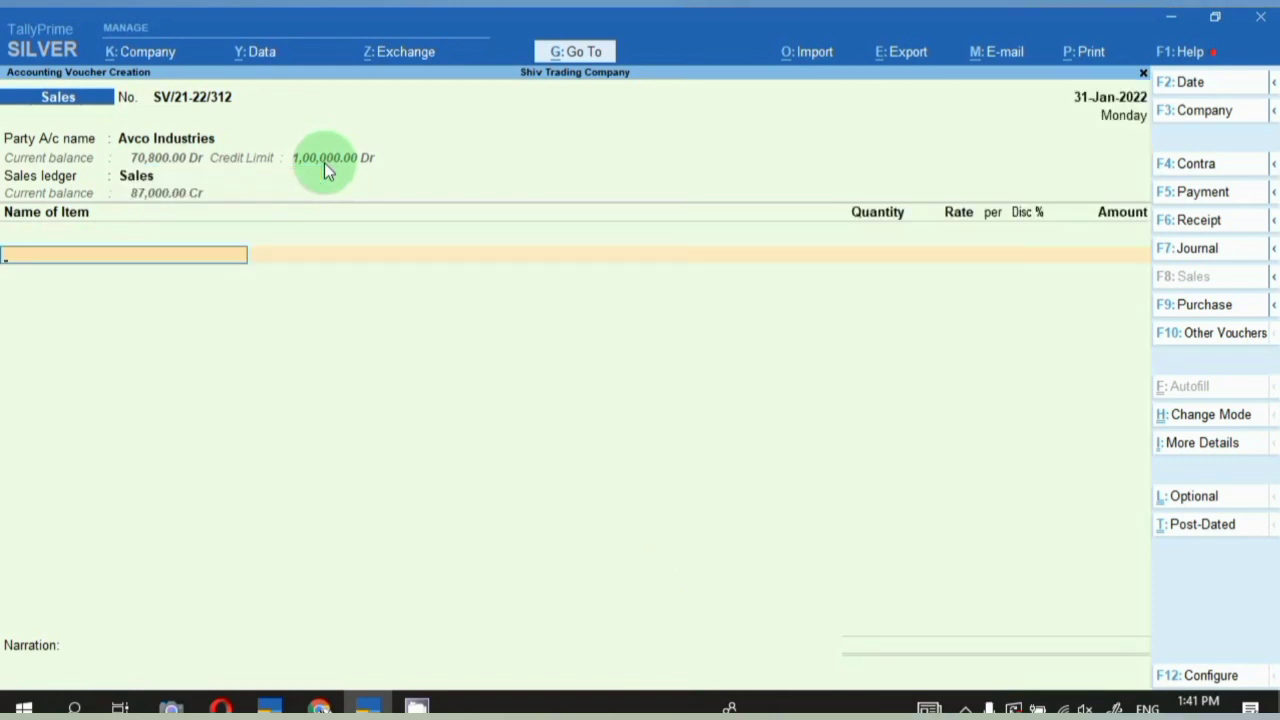
Add 2 pcs of Electrical lift machine 2.5 ton at 20,000 each from Main Location, with the order number Not Applicable
type("L")
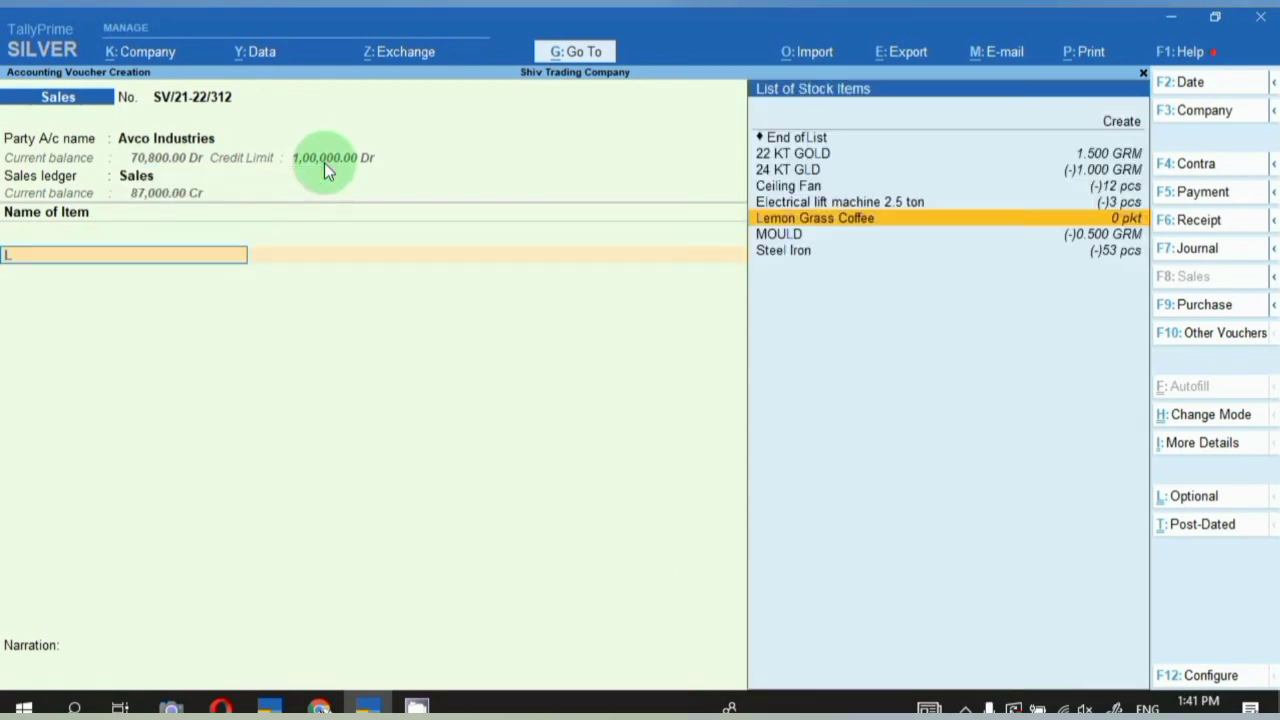
key("Up")
key("Return")
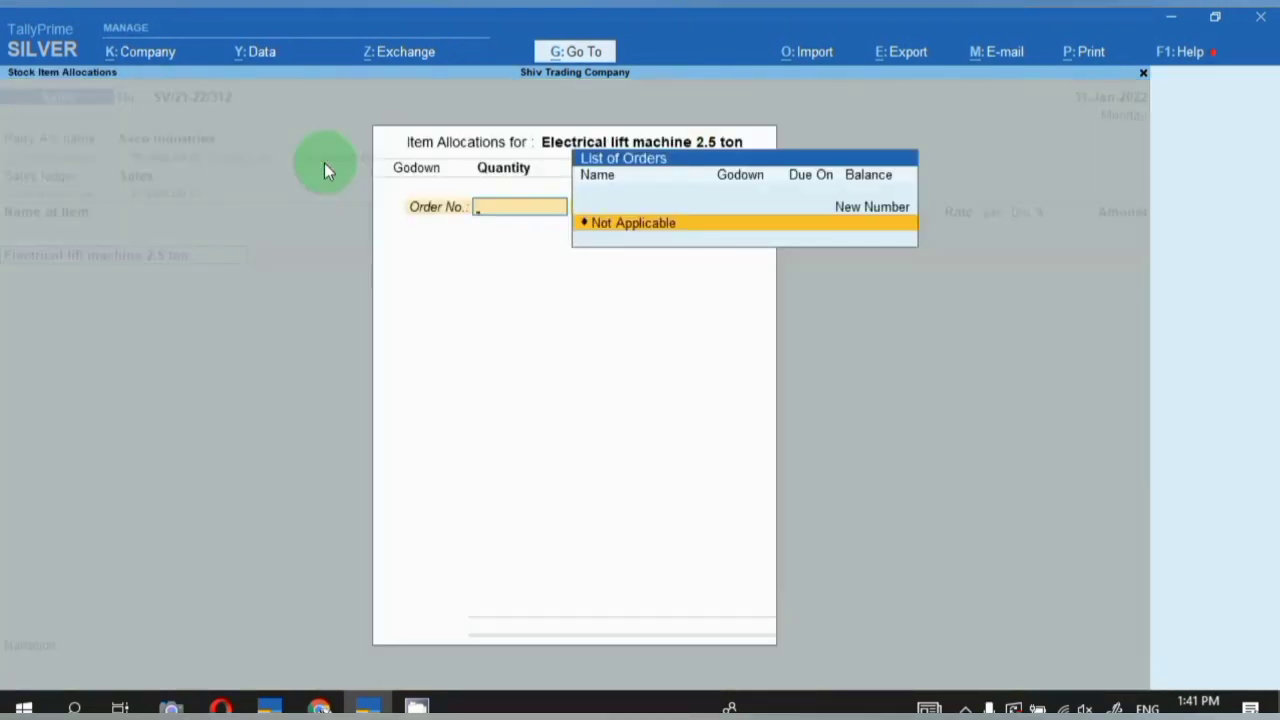
key("Return")
key("Return")
type("2")
key("Return")
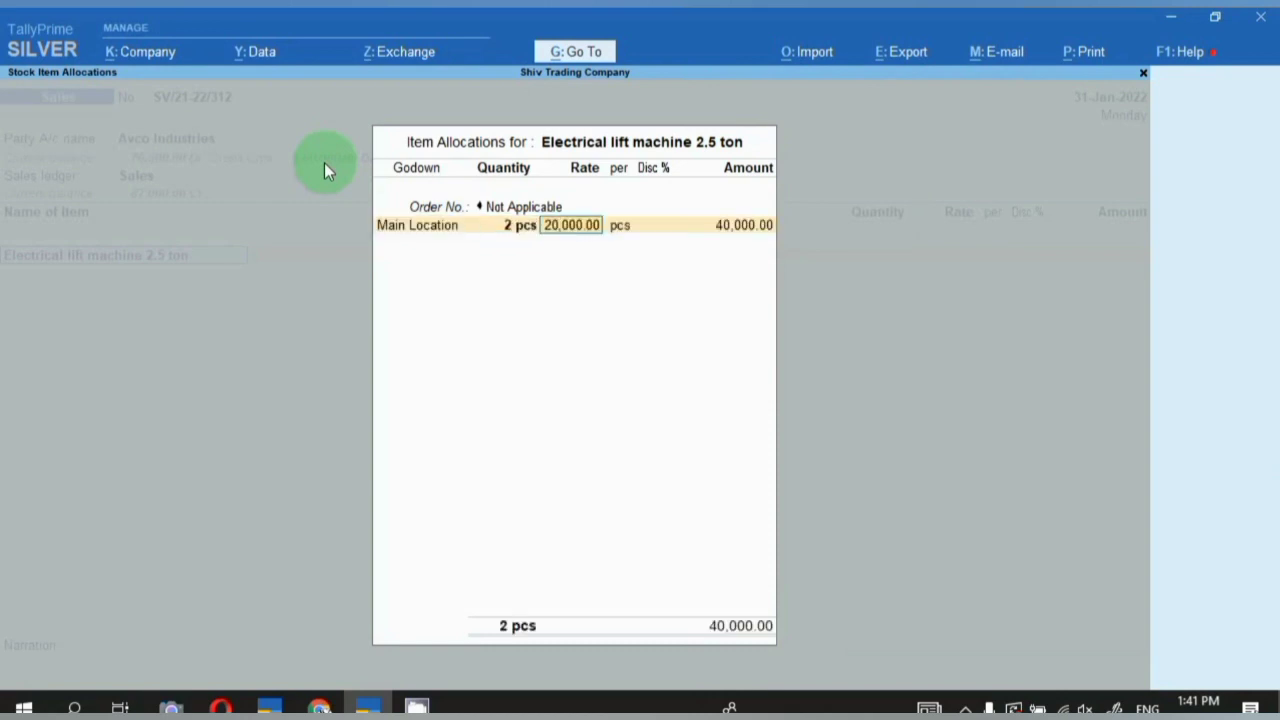
key("Return")
key("Return")
key("Return")
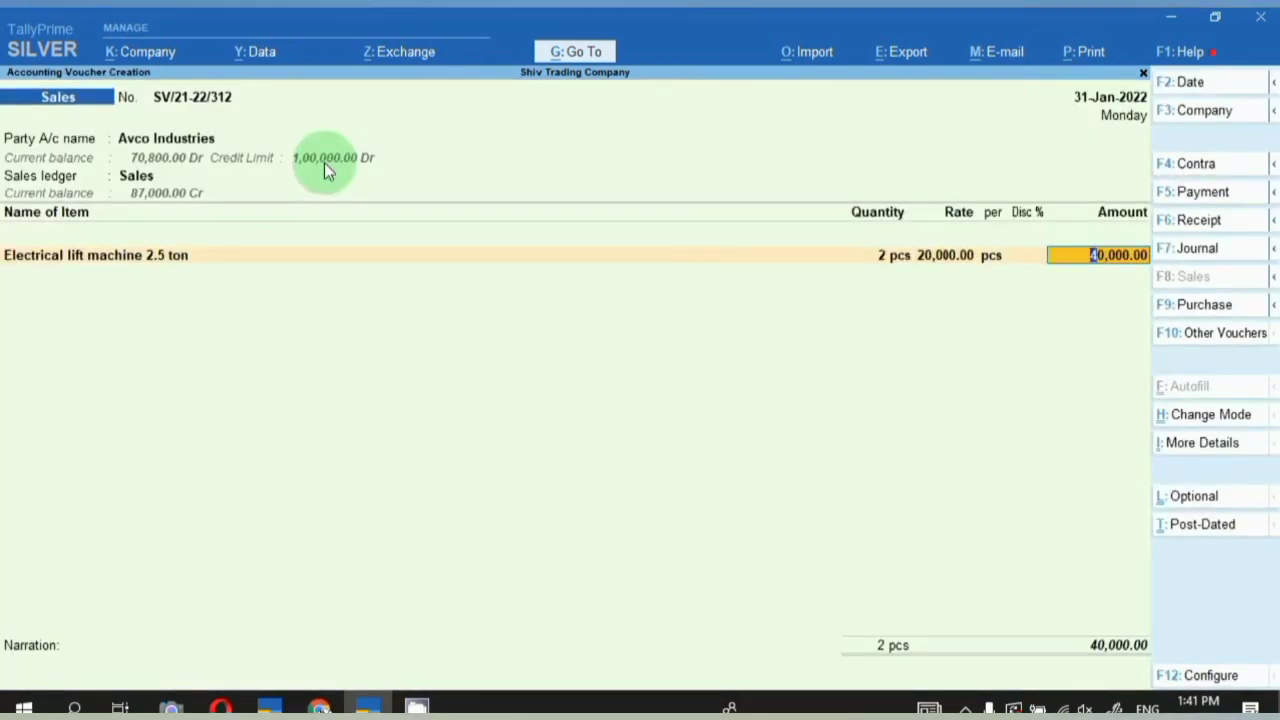
key("Return")
key("Return")
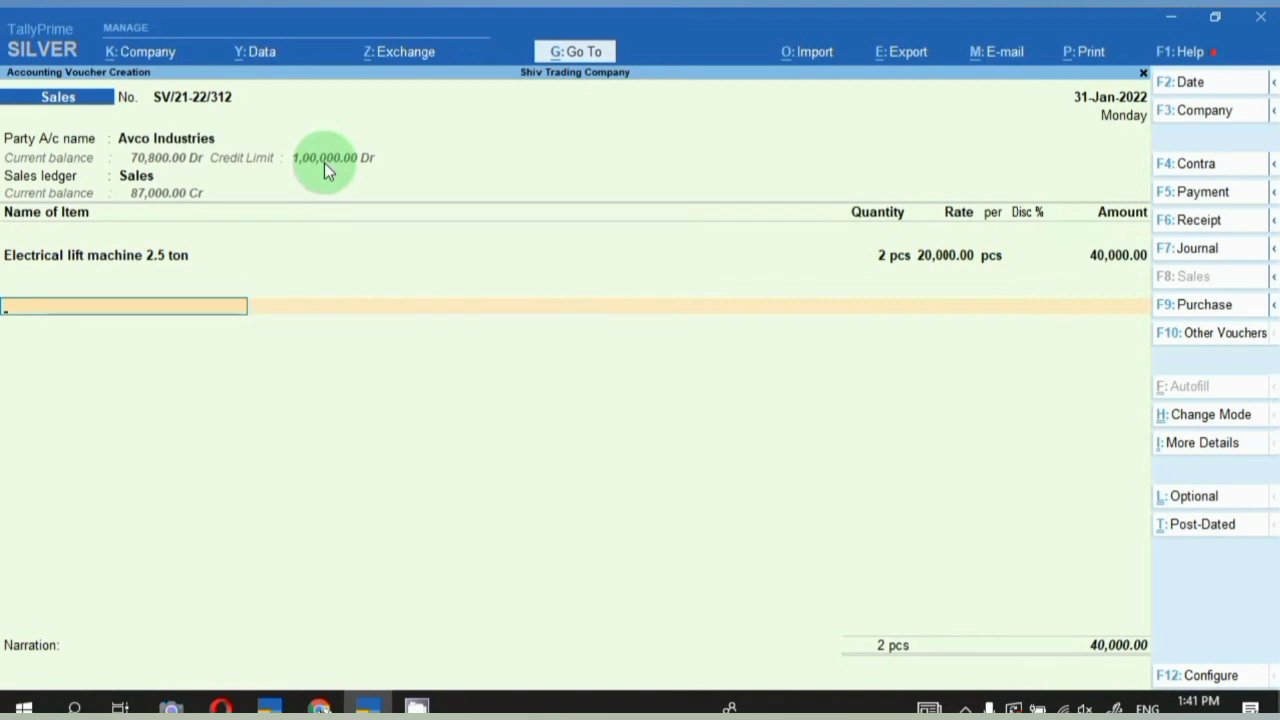
Add the Output Cgst ledger to the second voucher and accept its calculated amount
type("cgs")
key("Down")
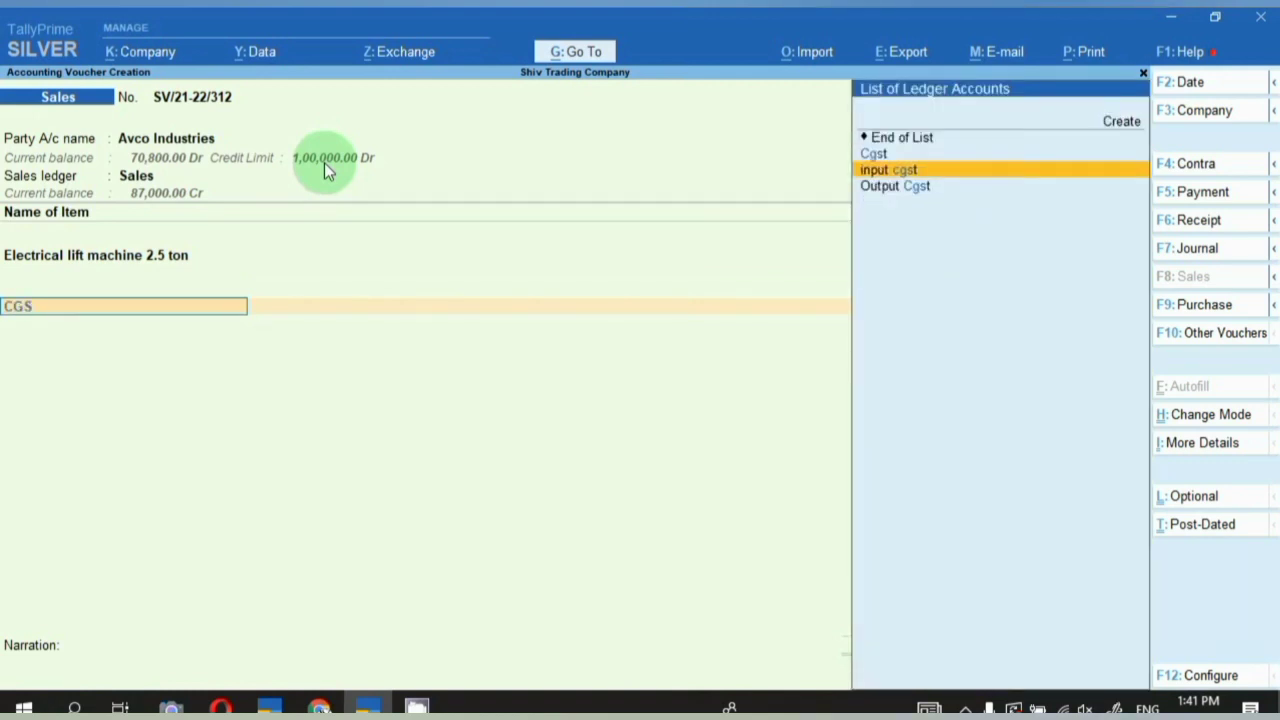
key("Down")
key("Return")
key("Return")
key("Return")
Add the Output Sgst ledger to the second voucher, leaving its description blank and accepting the calculated amount
type("SGS")
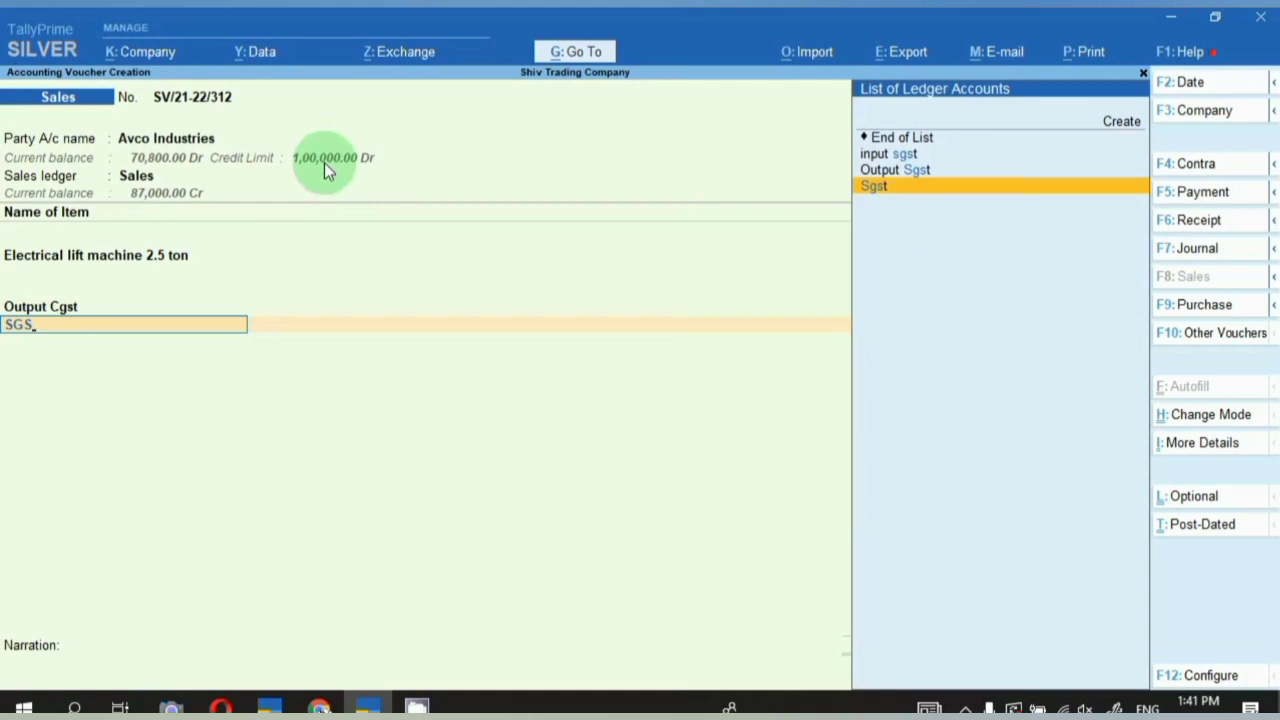
key("Up")
key("Return")
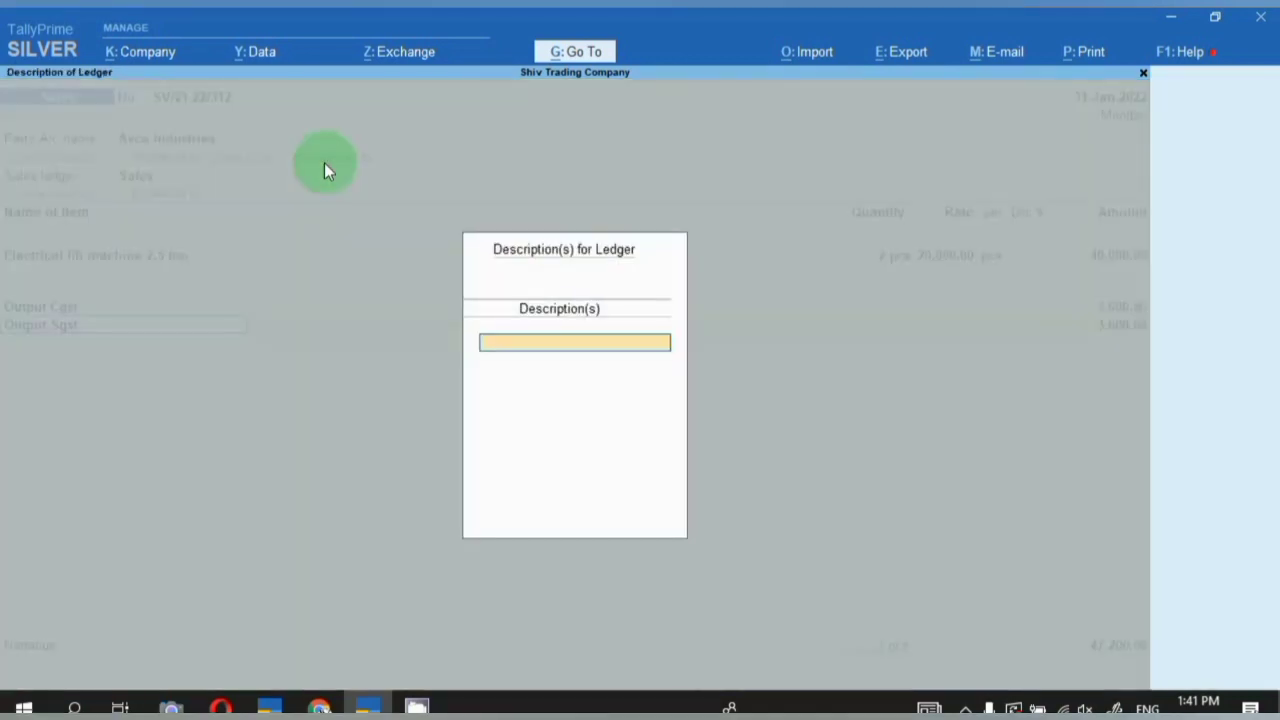
key("Return")
key("Return")
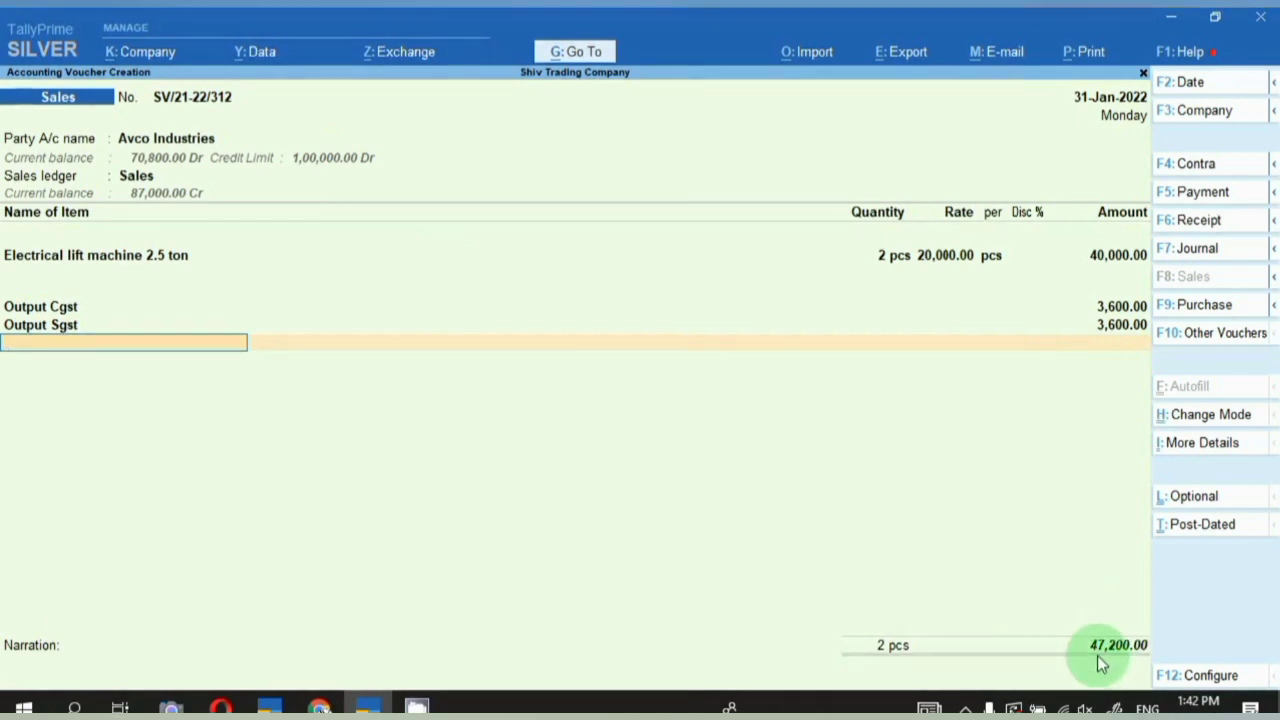
Accept the bill-wise details as a New Ref without credit days and try to save the voucher
key("Return")
key("Return")
key("Return")
key("Return")
key("Return")
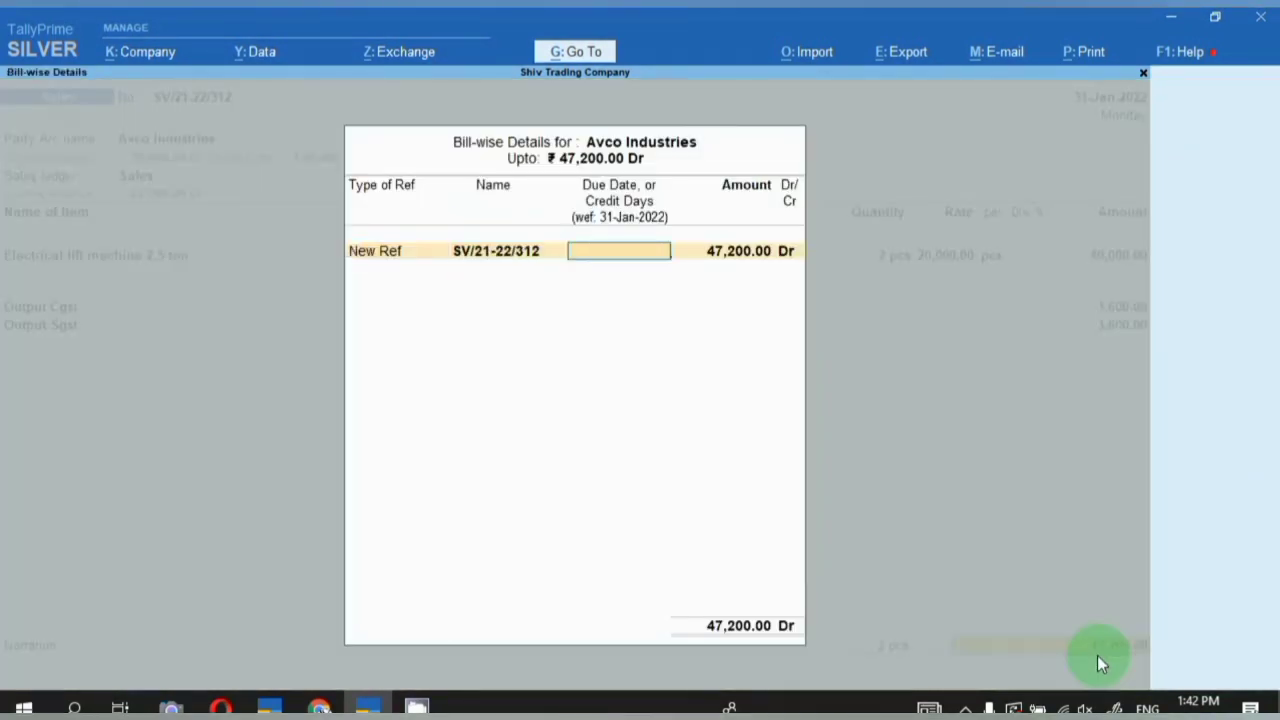
key("Return")
key("Return")
key("Return")
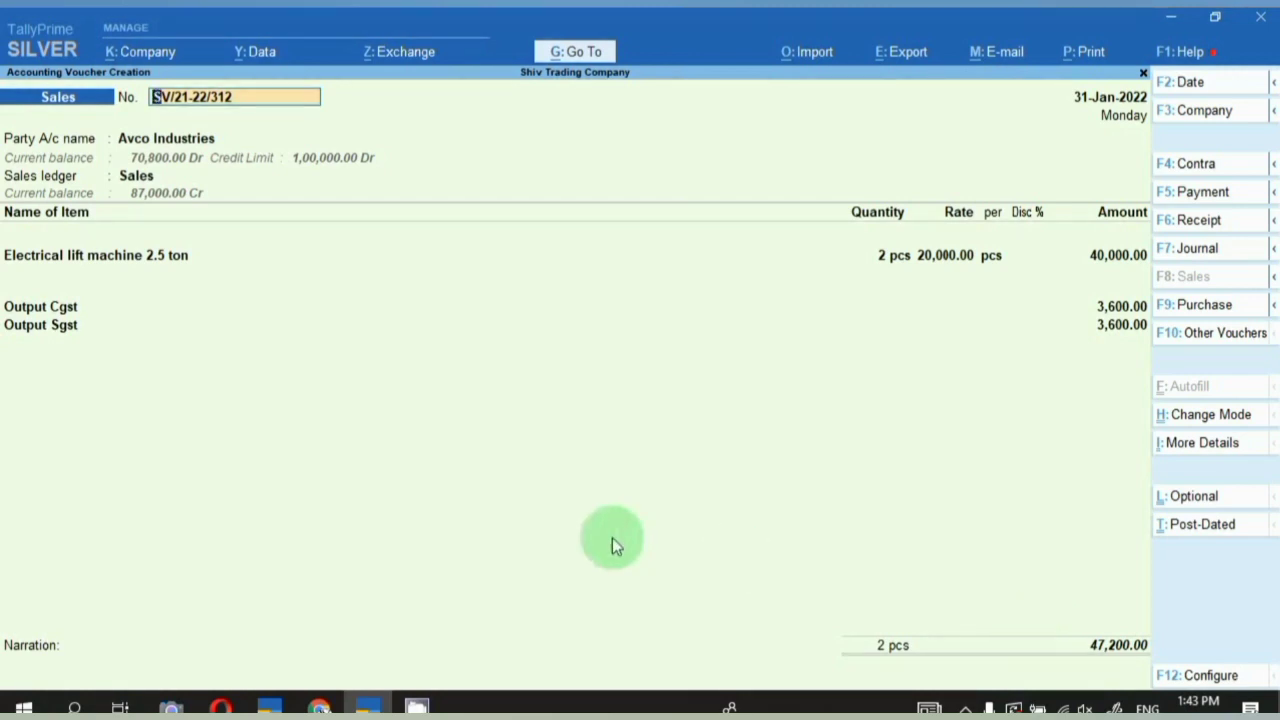
Raise the credit limit in the Avco Industries ledger to 1,18,000 from within the sales voucher and save the ledger
left_click(175, 144)
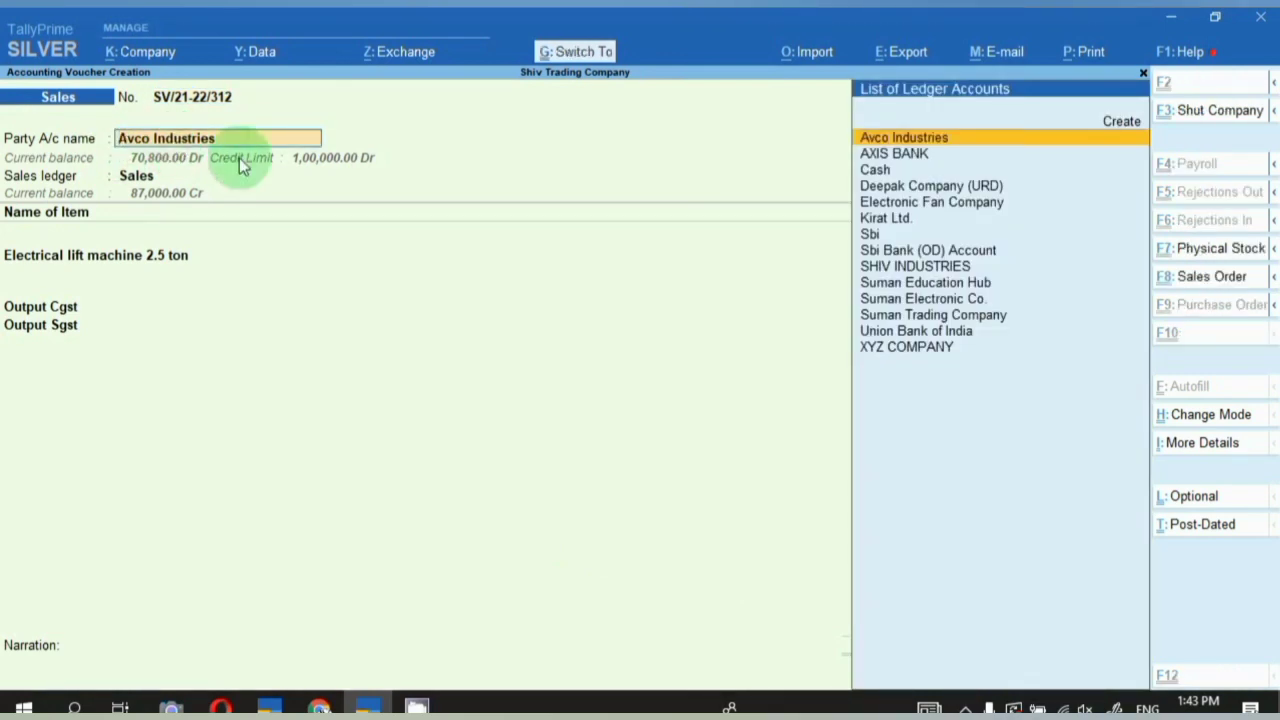
key("ctrl+Return")
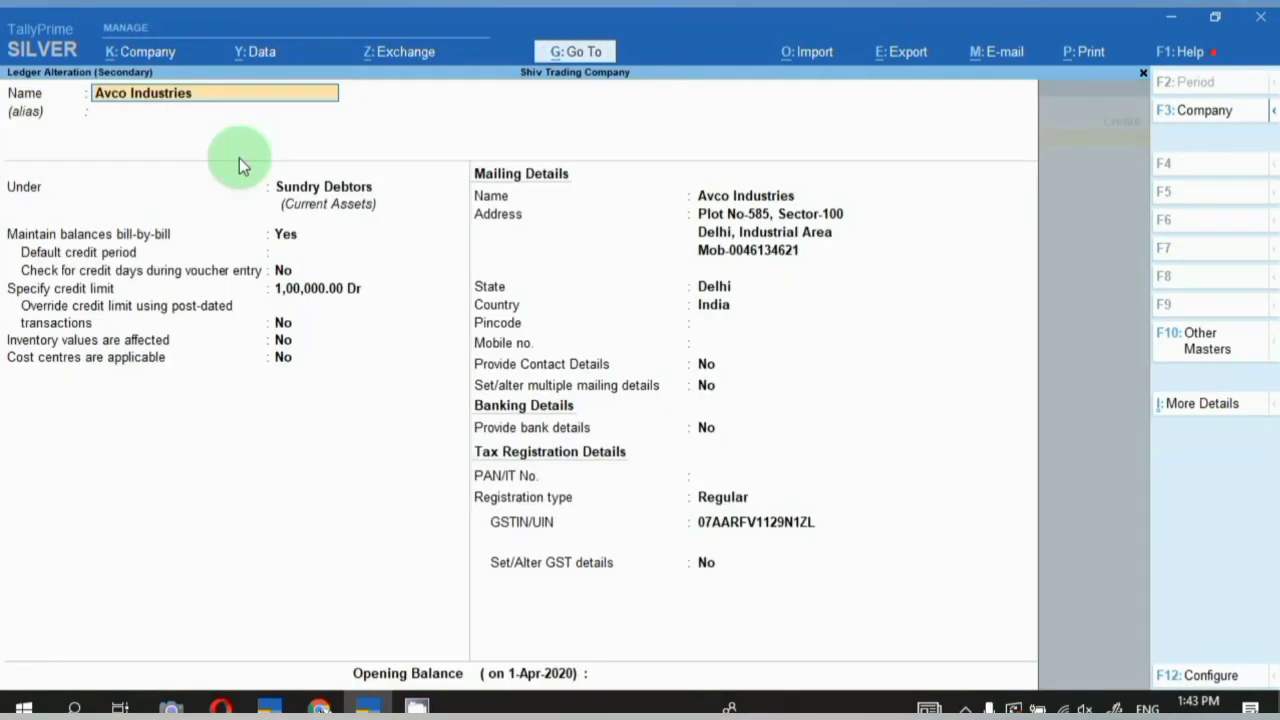
left_click(288, 289)
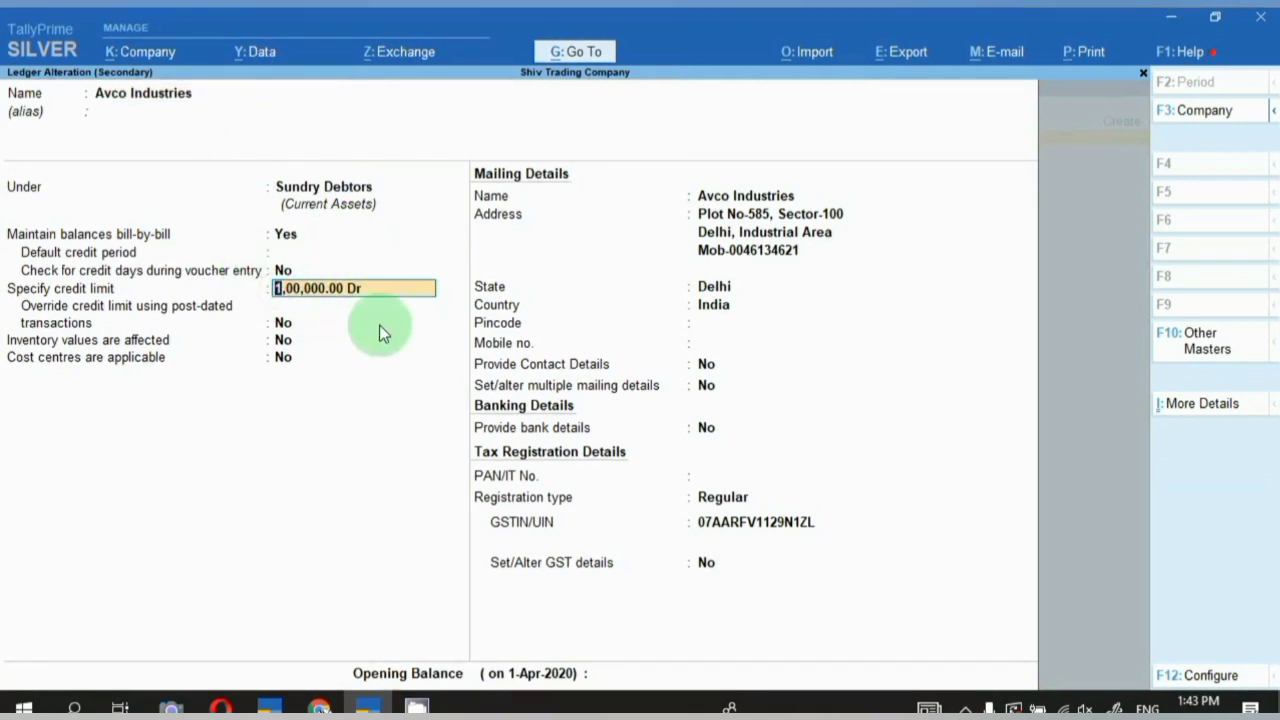
type("1,18,000")
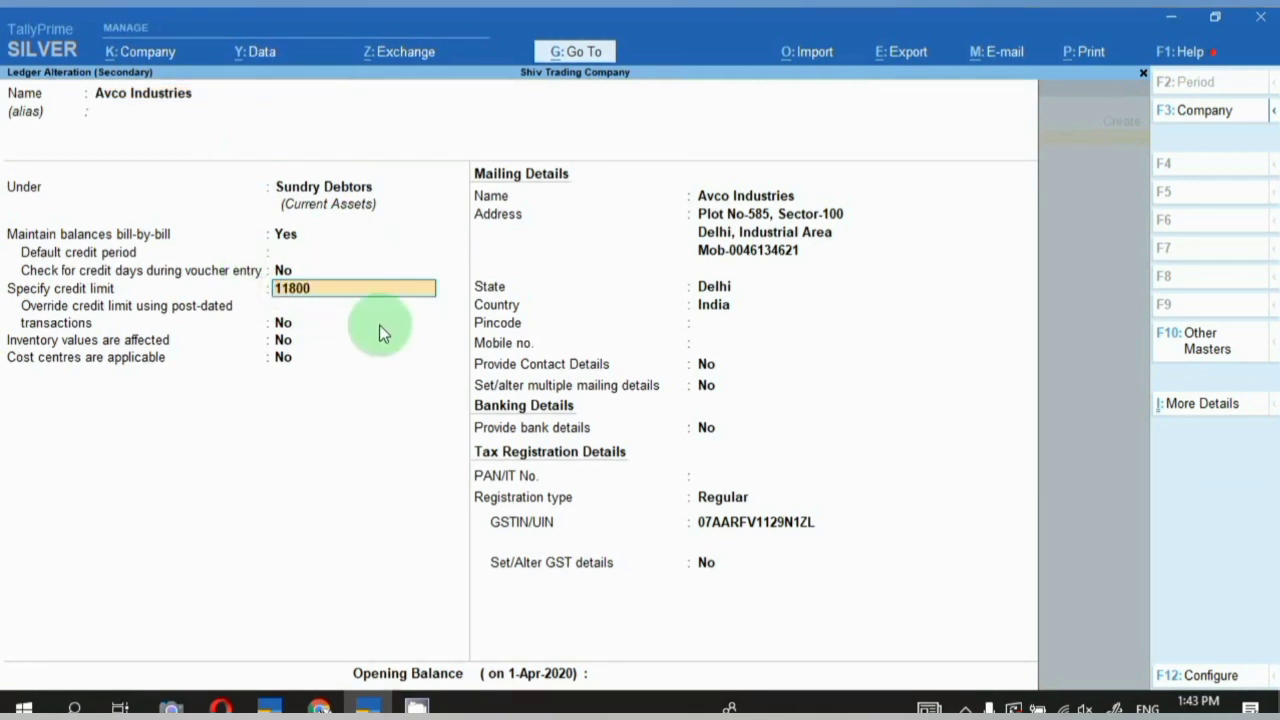
key("Return")
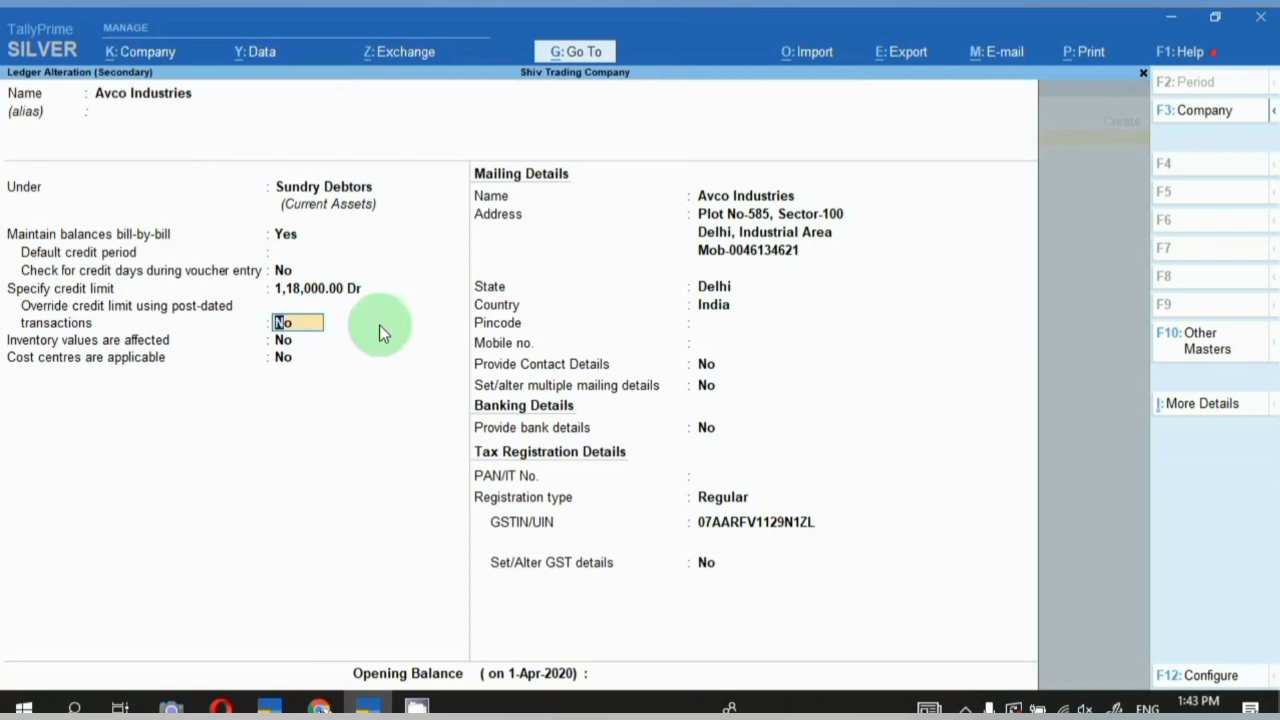
key("ctrl")
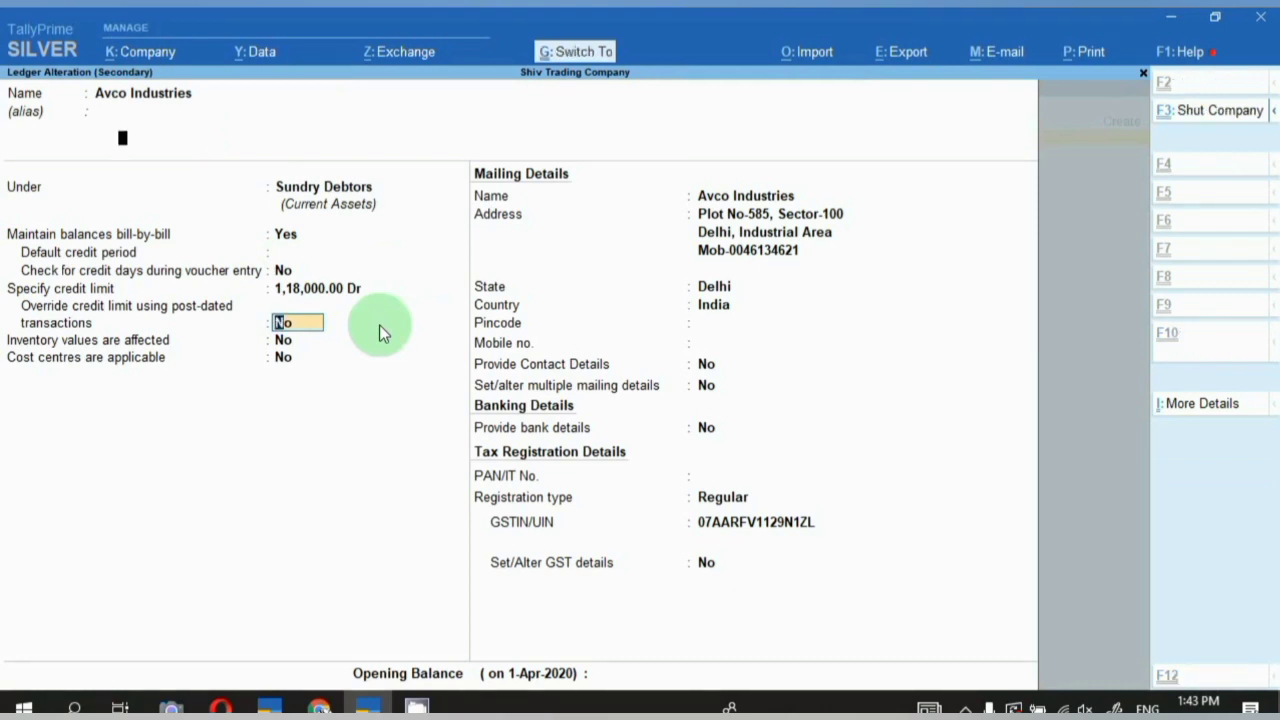
key("ctrl+a")
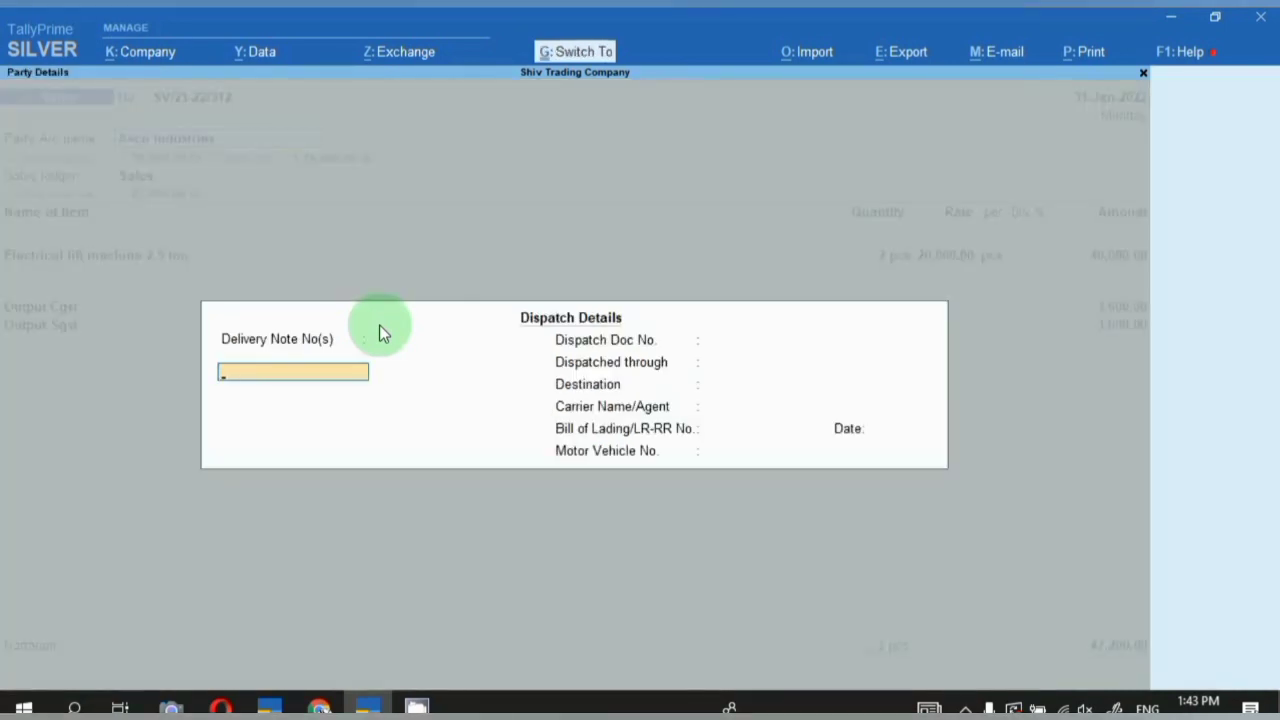
Accept the dispatch and party details unchanged, save the Avco Industries sales voucher and print its Tax Invoice
key("ctrl+a")
key("ctrl+a")
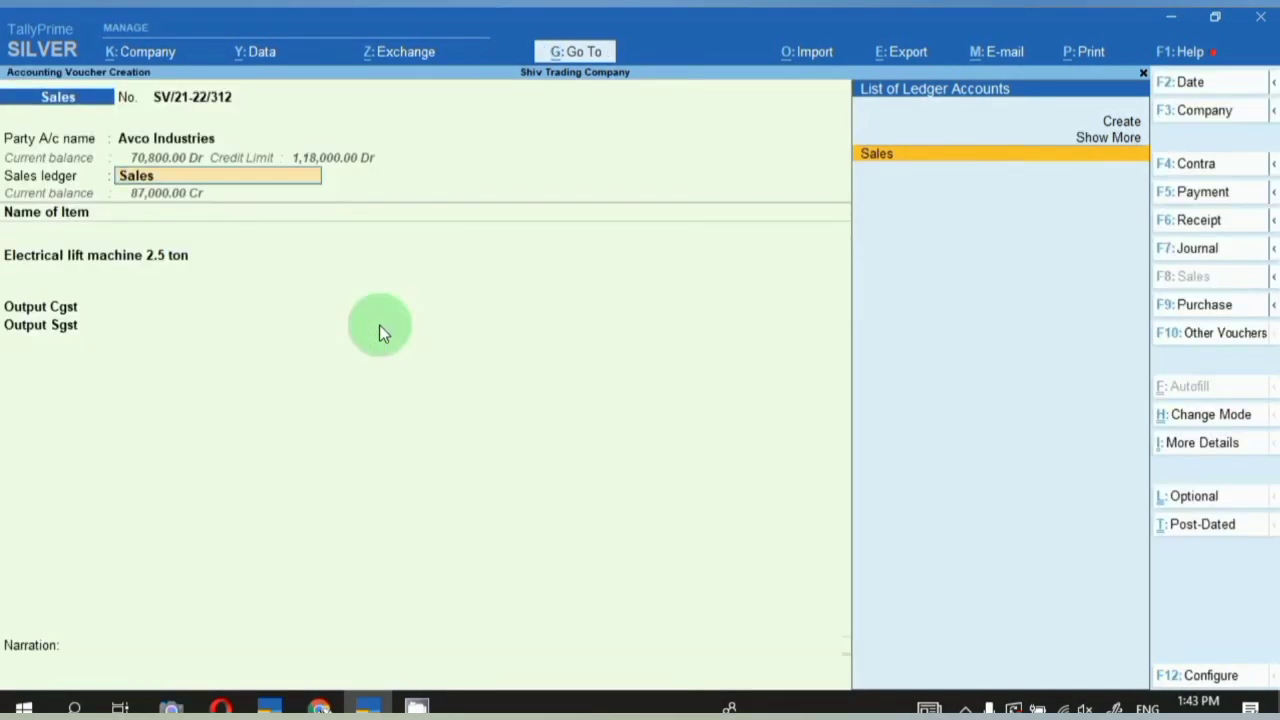
key("ctrl+a")
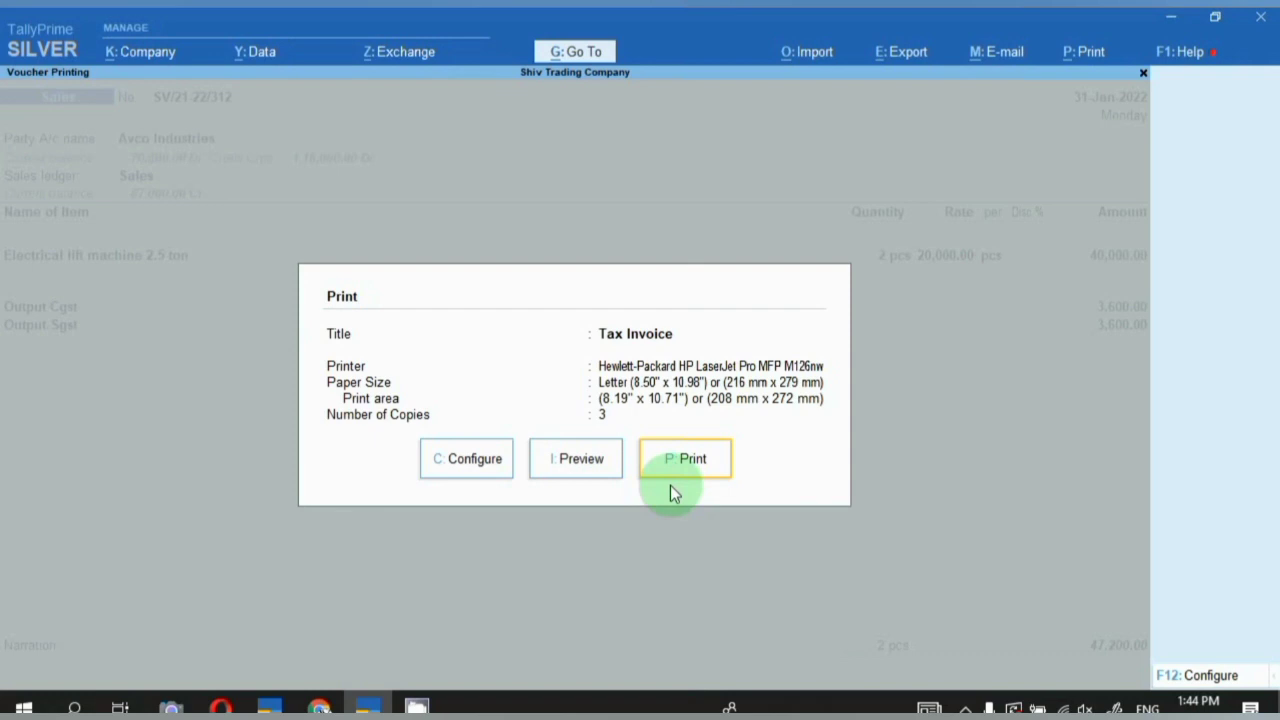
key("Return")
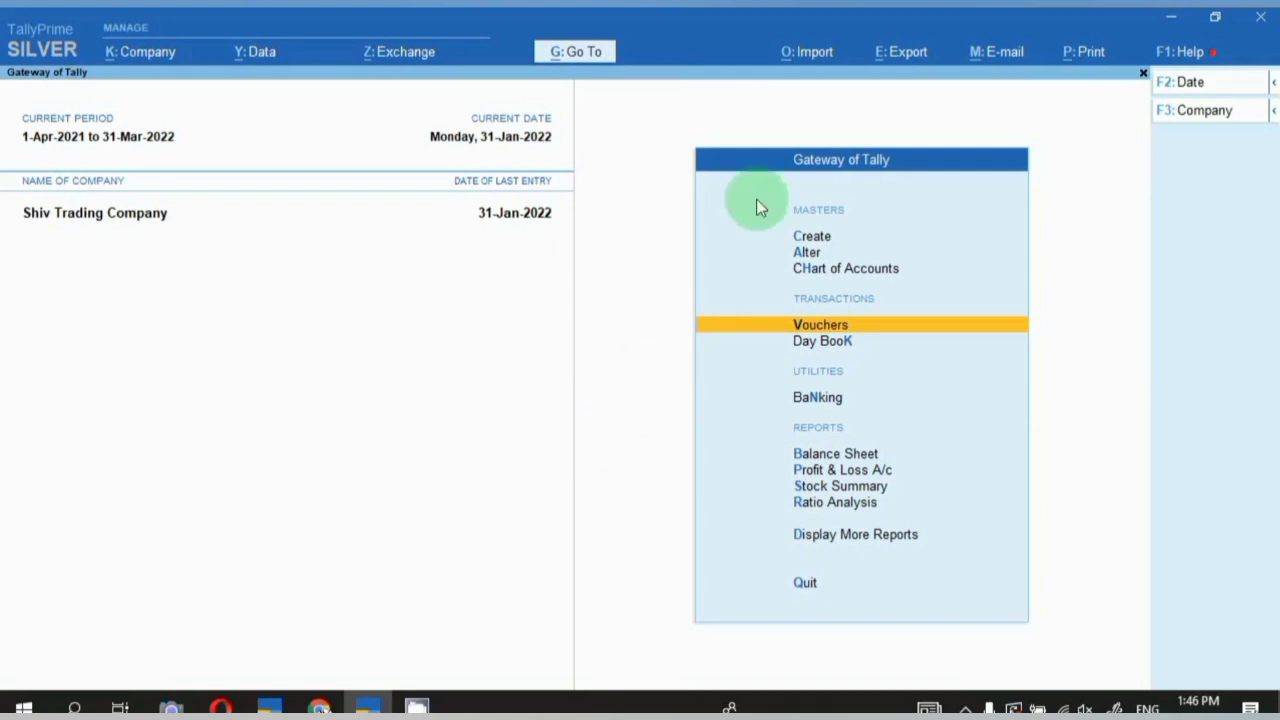
Open the multi-ledger Credit Limits alteration for the Sundry Debtors group from the ledger Chart of Accounts
left_click(808, 270)
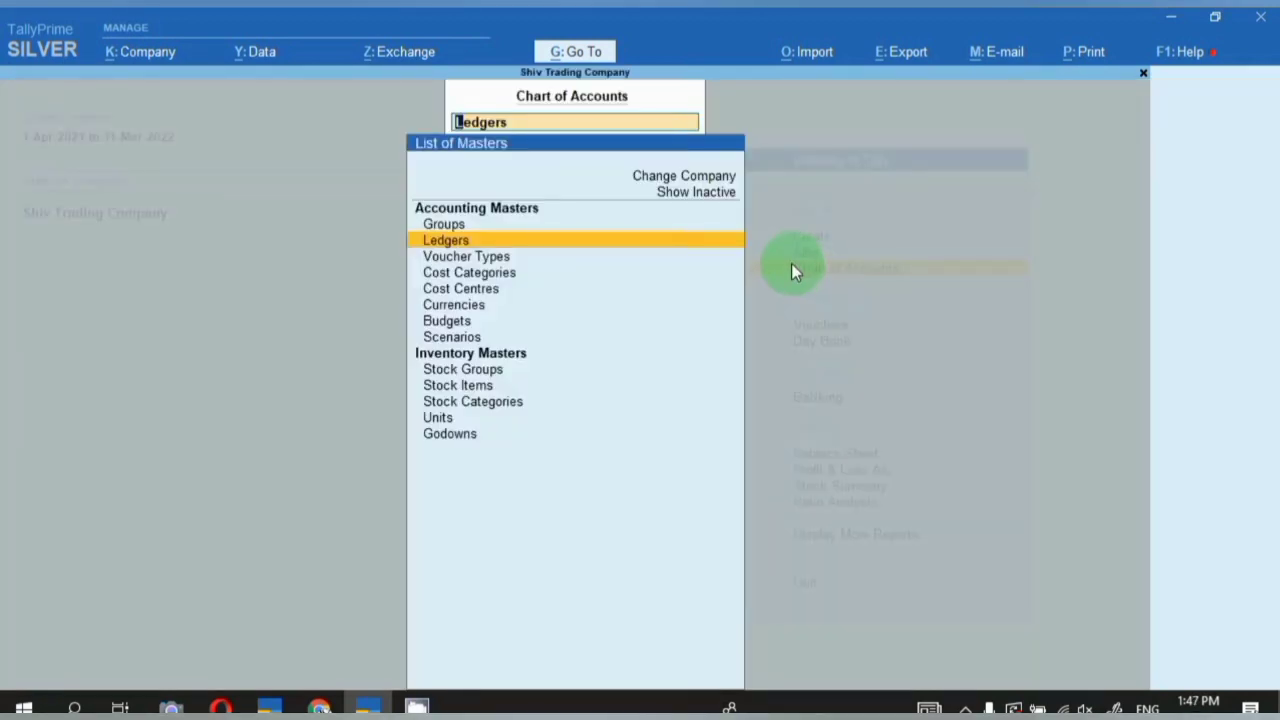
key("Return")
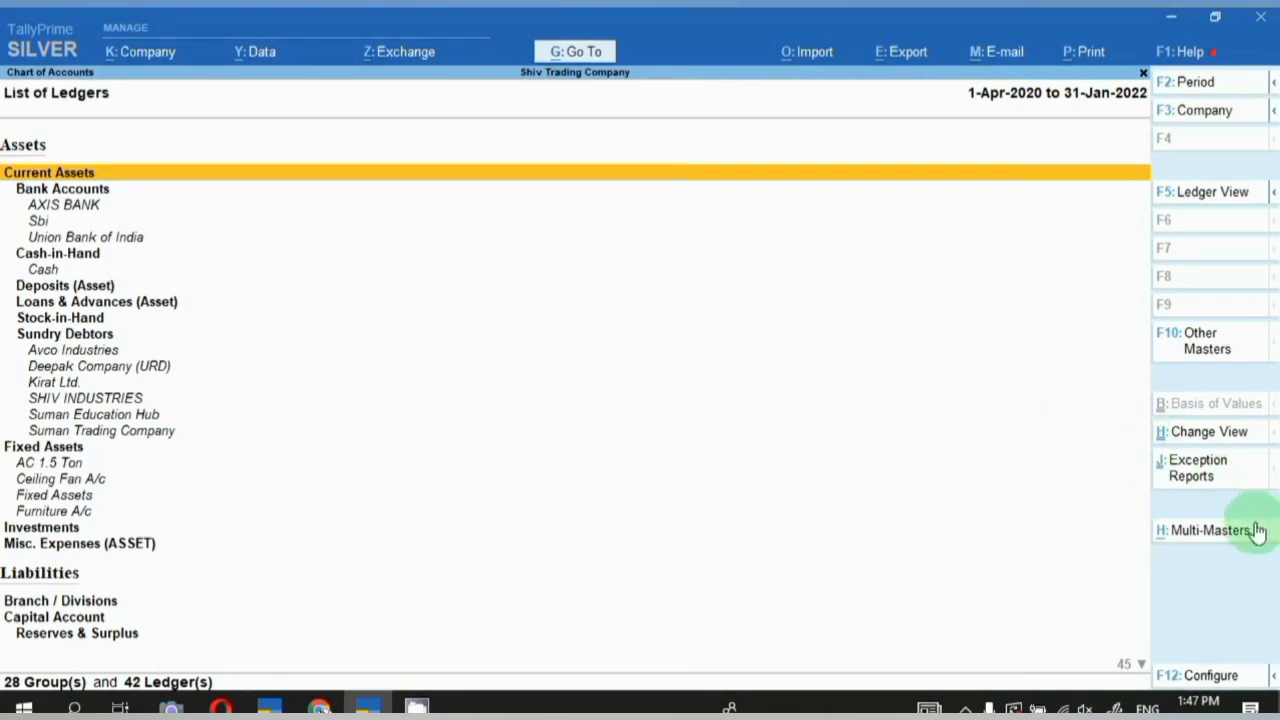
left_click(1211, 532)
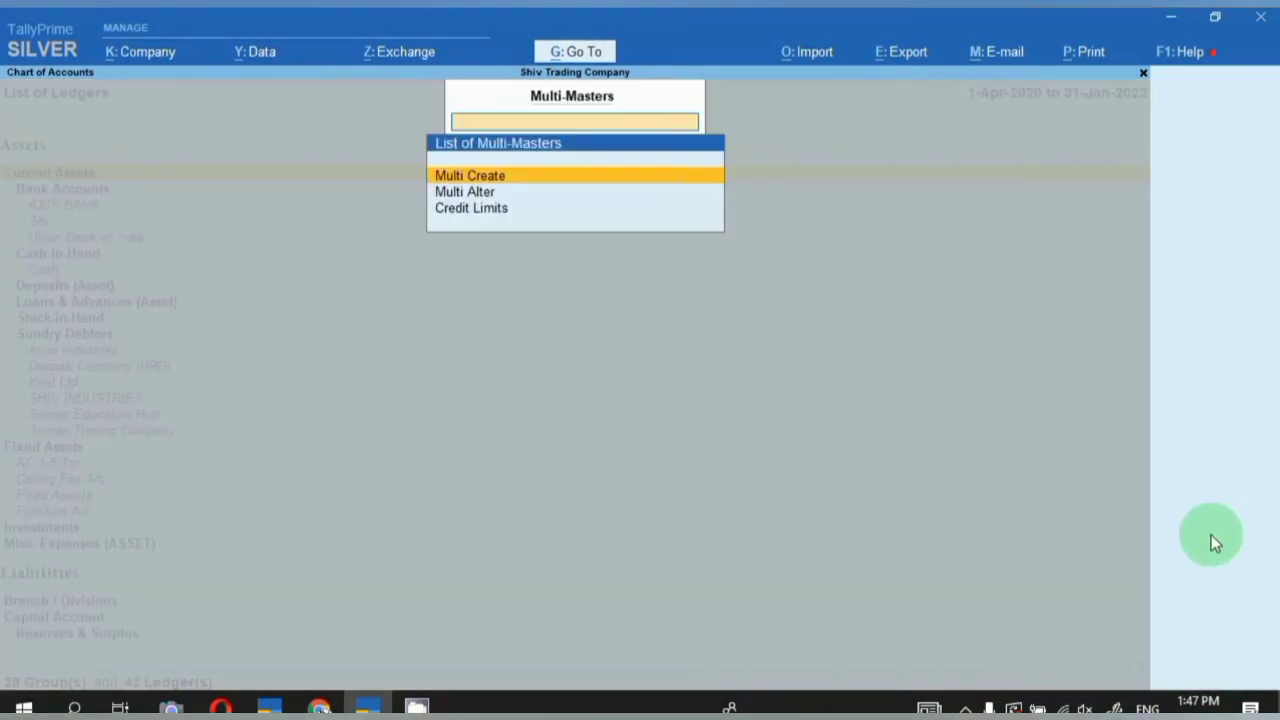
key("Down")
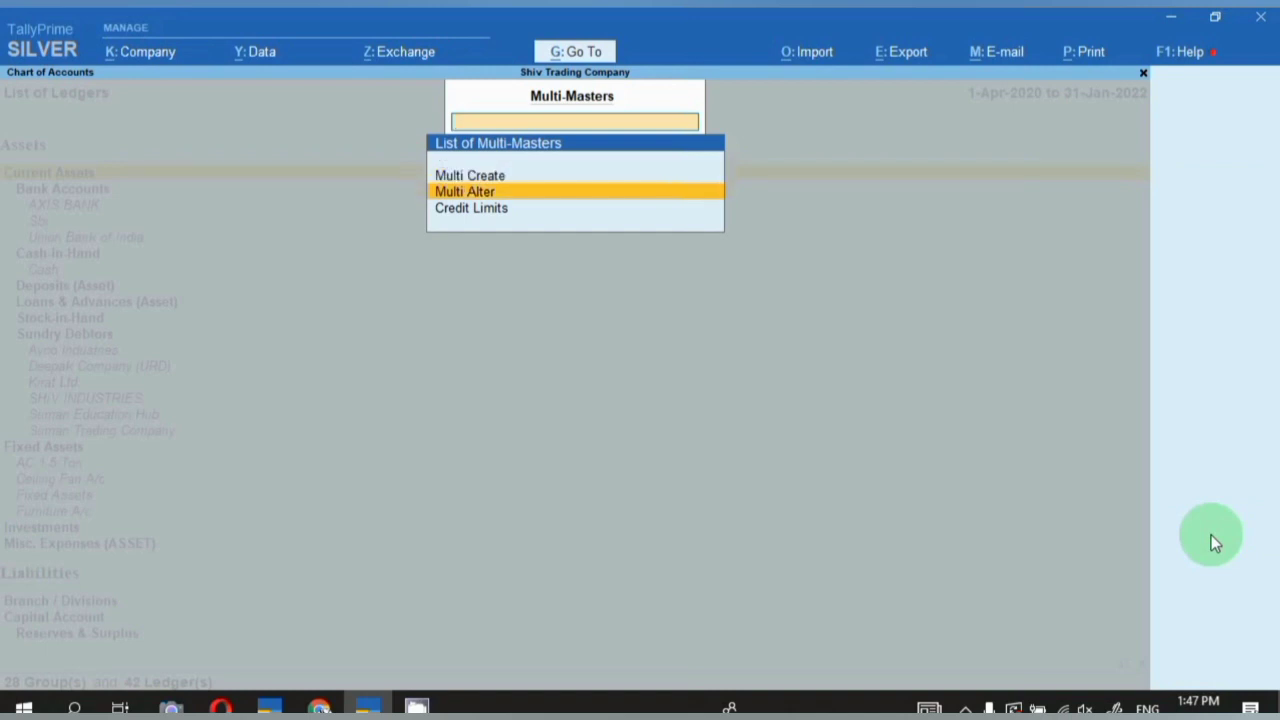
key("Down")
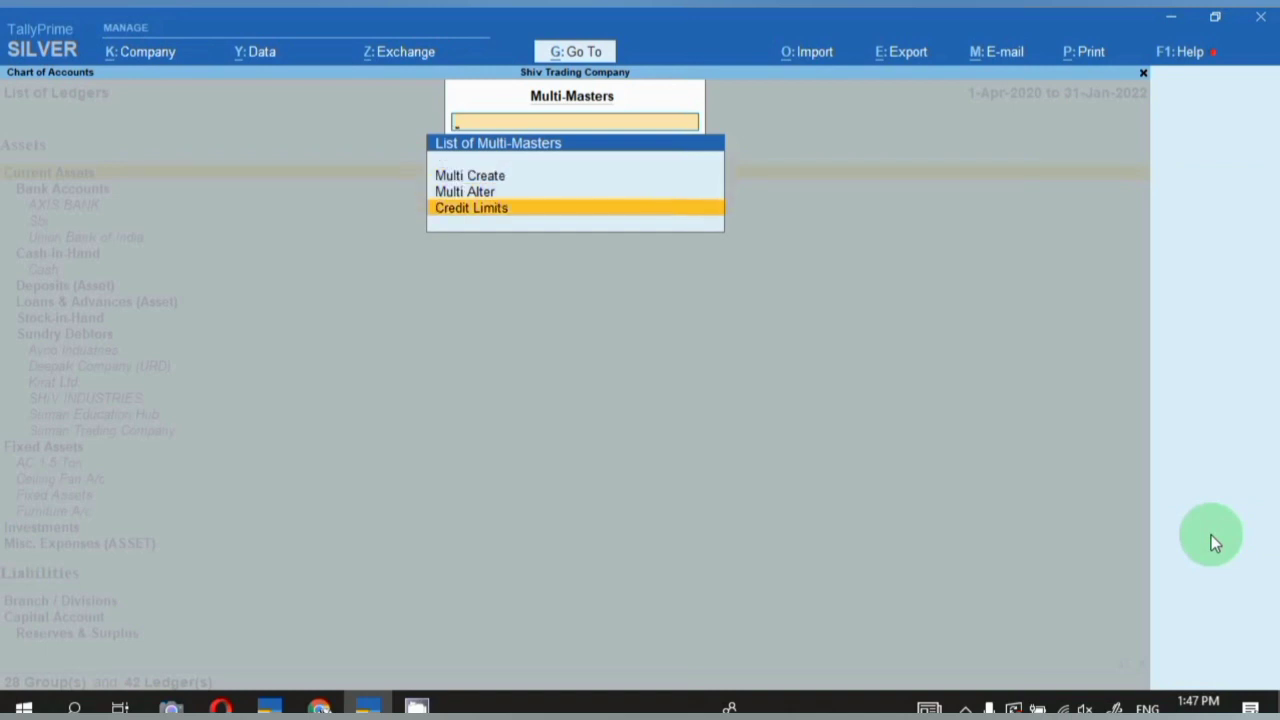
key("Return")
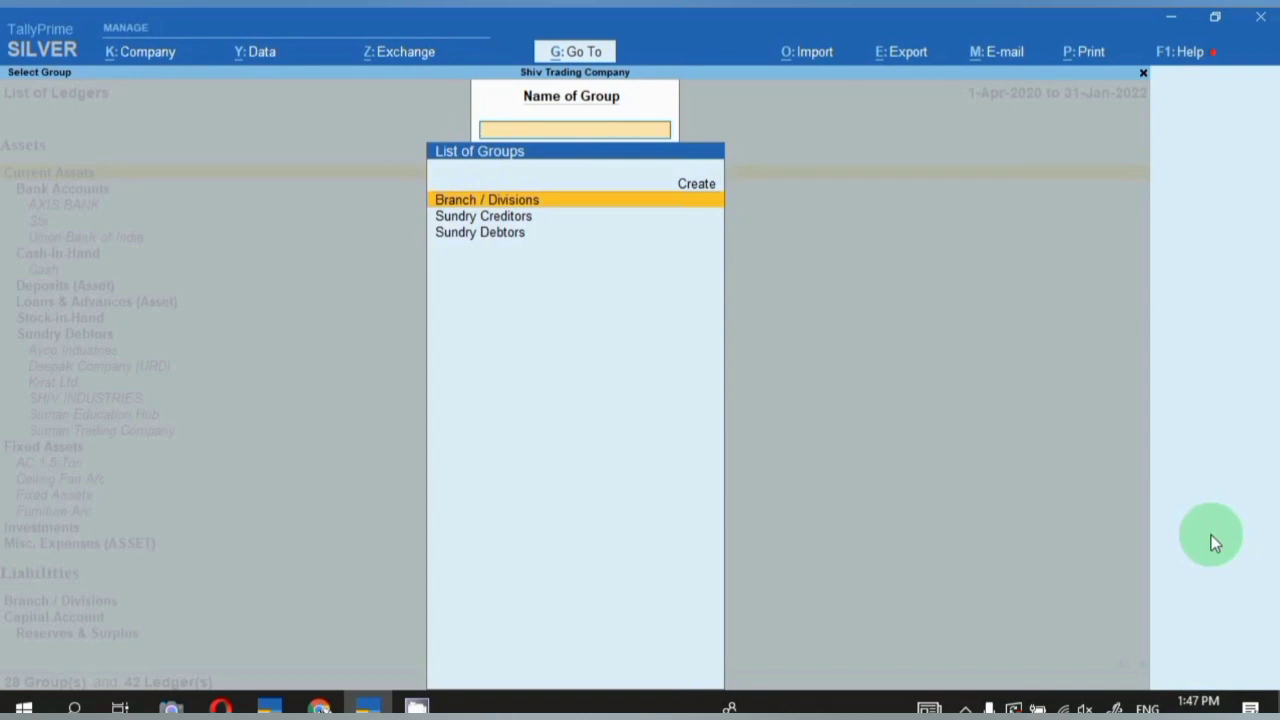
key("Down")
key("Down")
key("Return")
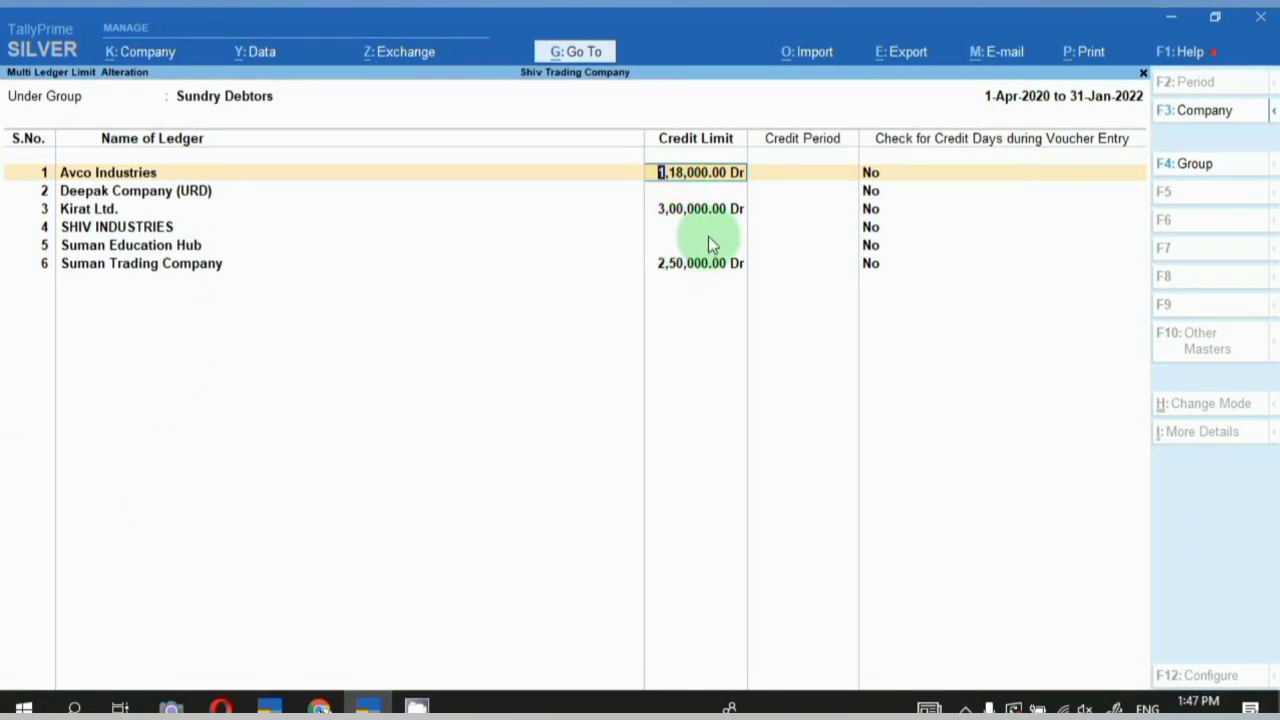
Set the credit period of Avco Industries to 15 Days, keeping its credit limit and the credit-days check at No
key("Return")
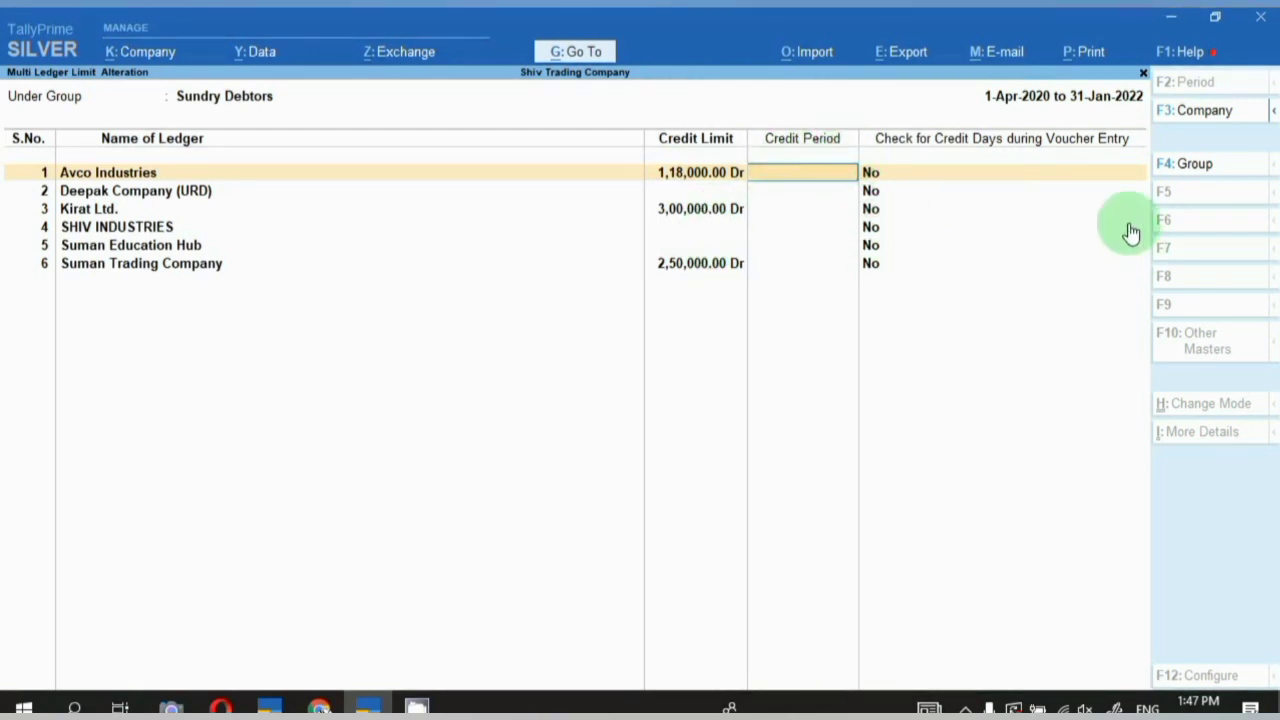
type("15")
key("Return")
key("Return")
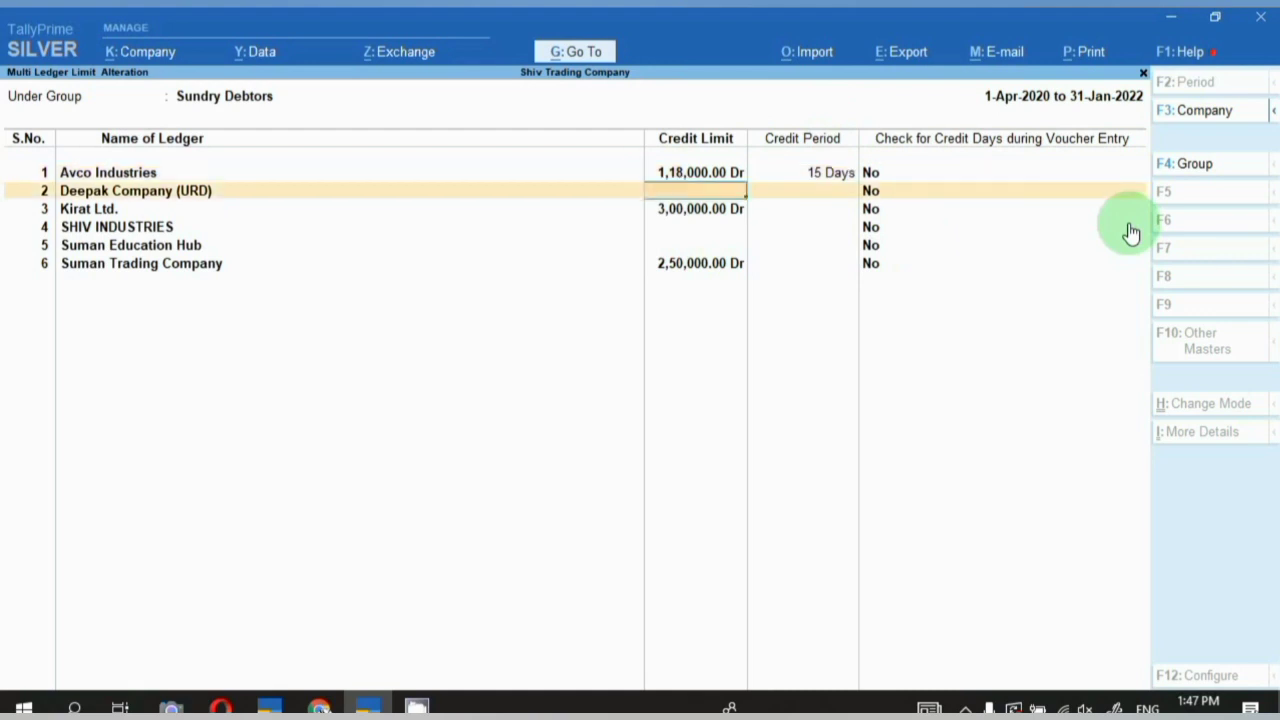
Set the credit limit of Deepak Company (URD) to 50,000, leaving its credit period blank and the credit-days check at No
type("50,")
type("0000")
key("Return")
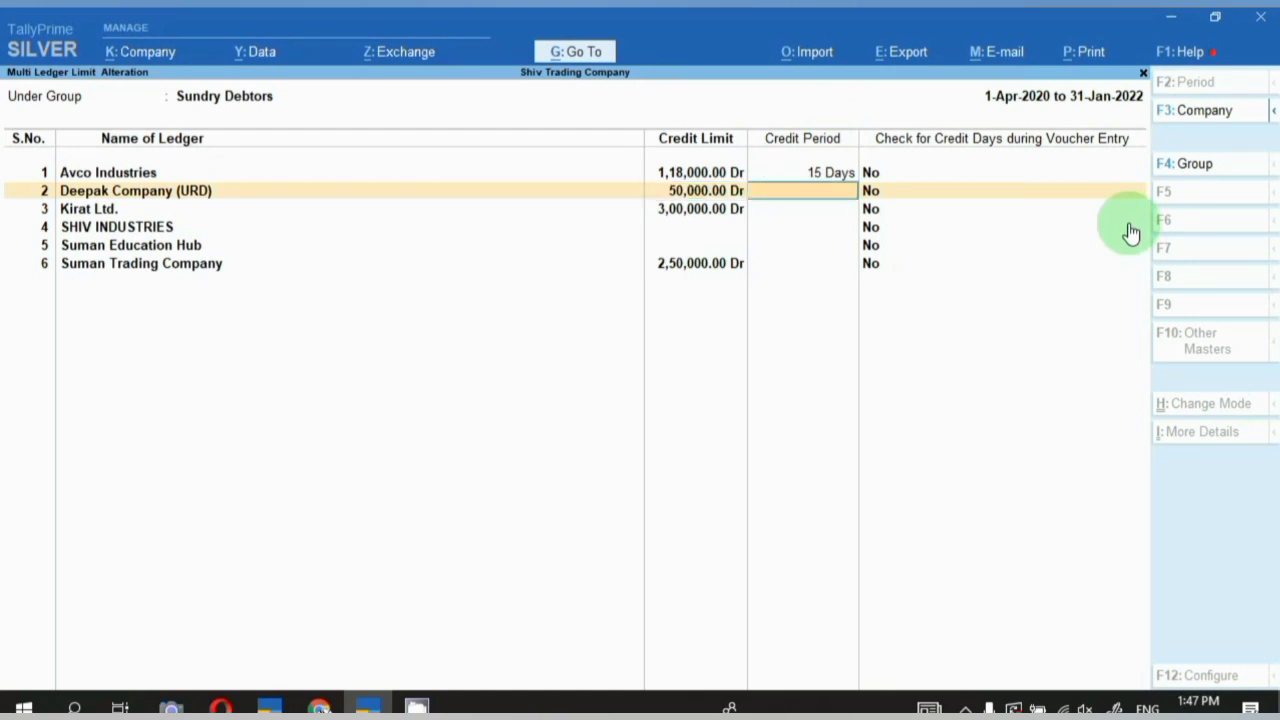
key("Return")
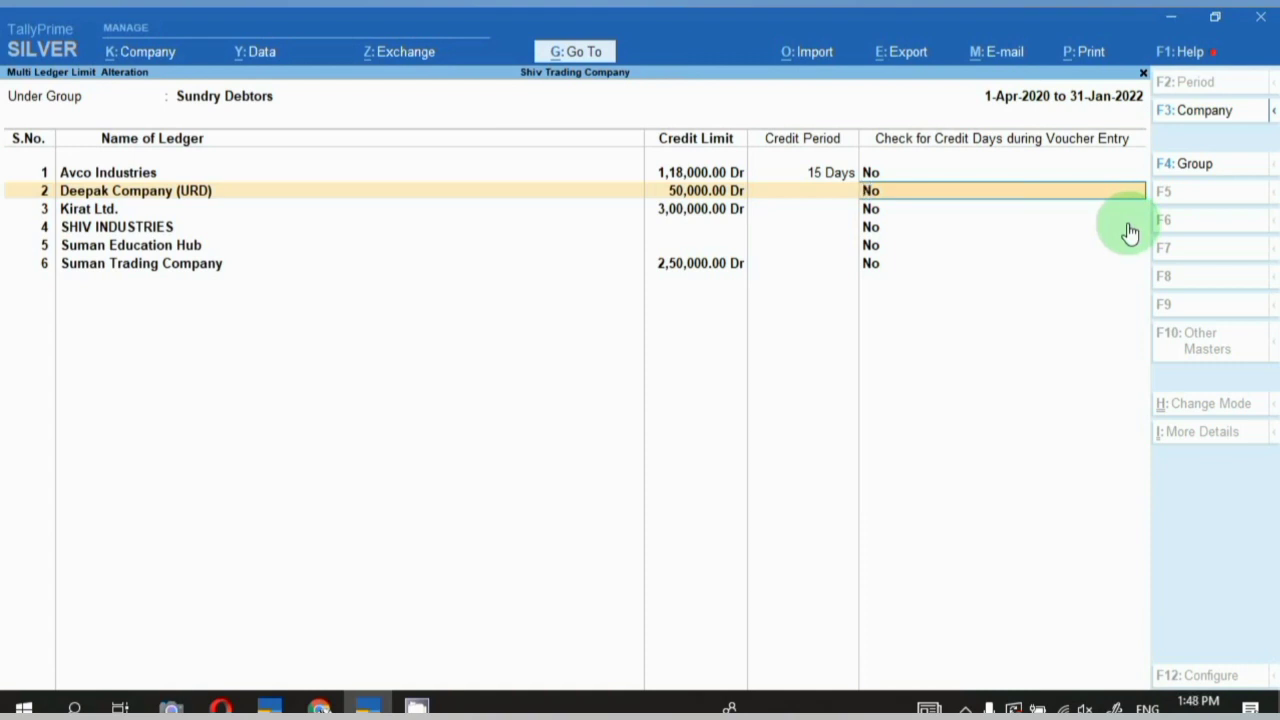
key("Return")
Keep the Kirat Ltd. entries as they are and set the credit limit of SHIV INDUSTRIES to 70,000 without a credit period
key("Return")
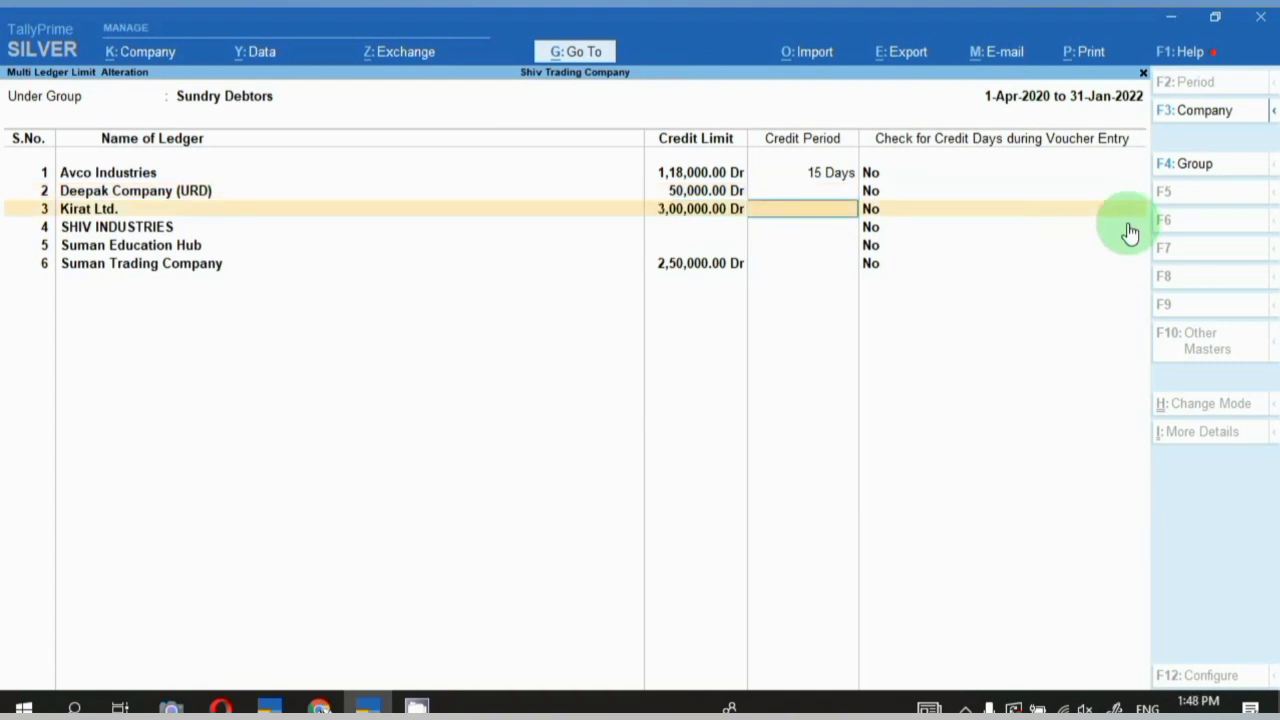
key("Return")
key("Return")
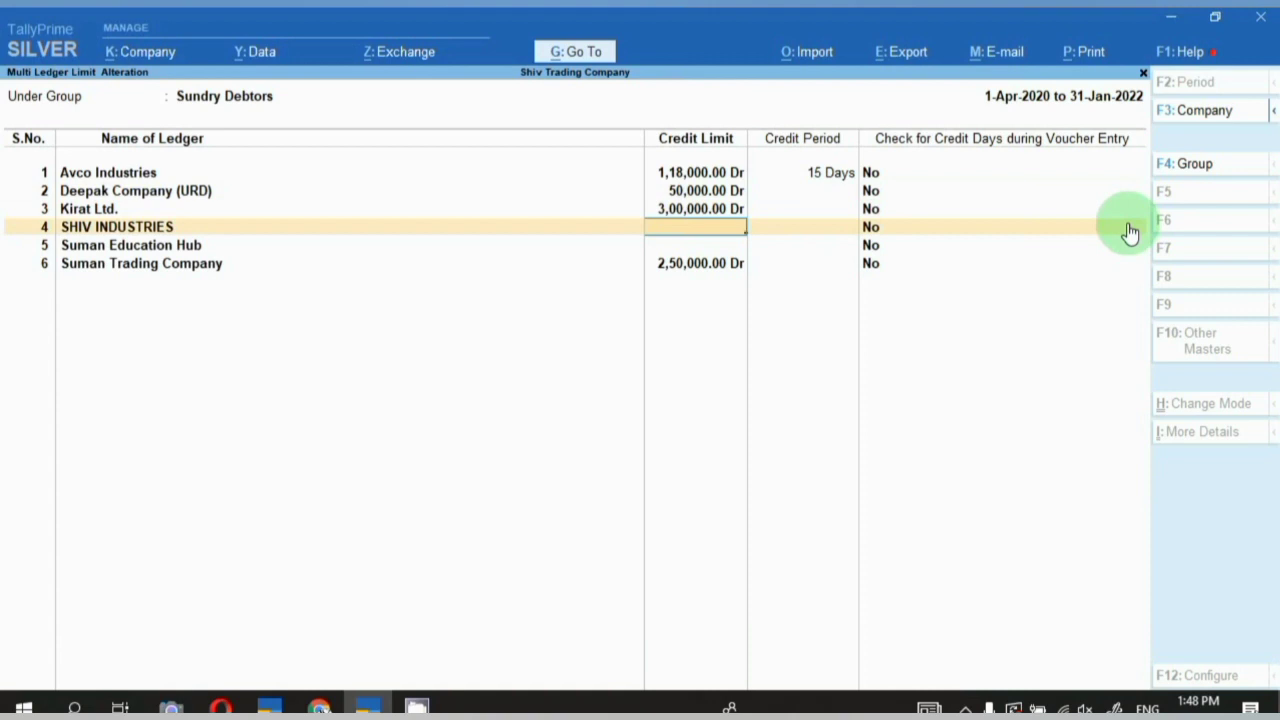
type("70000")
key("Return")
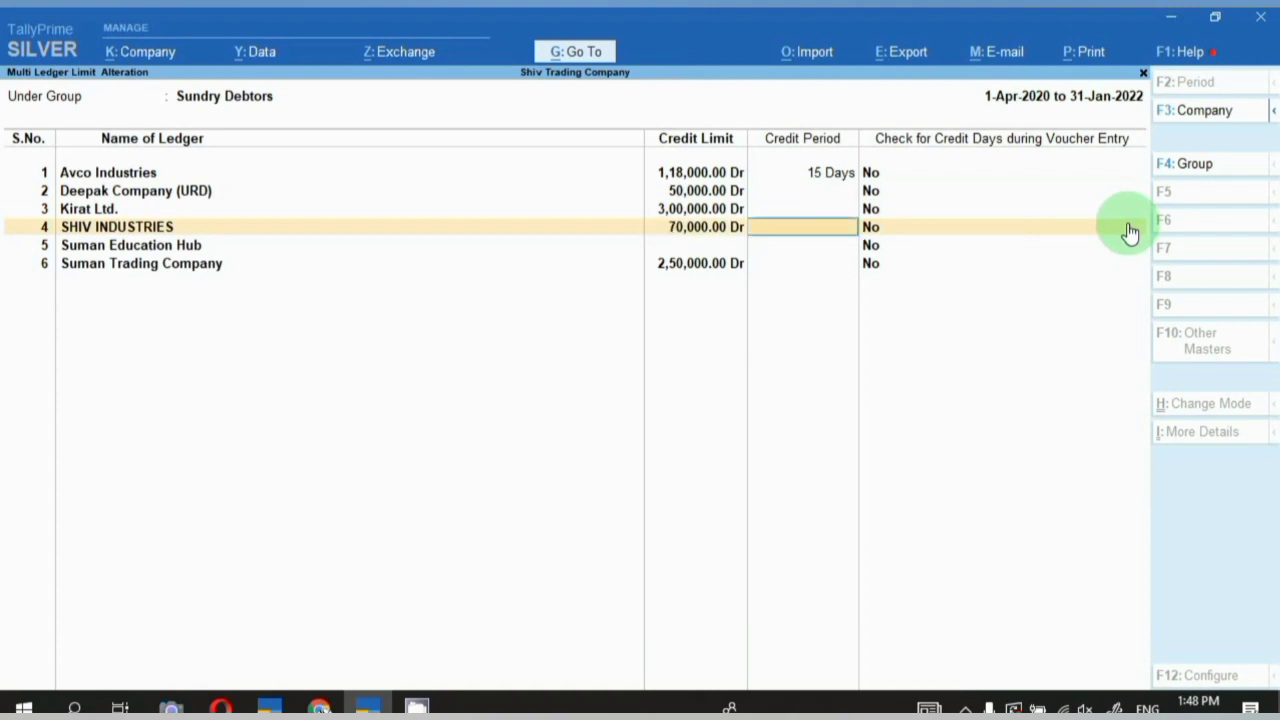
key("Return")
key("Return")
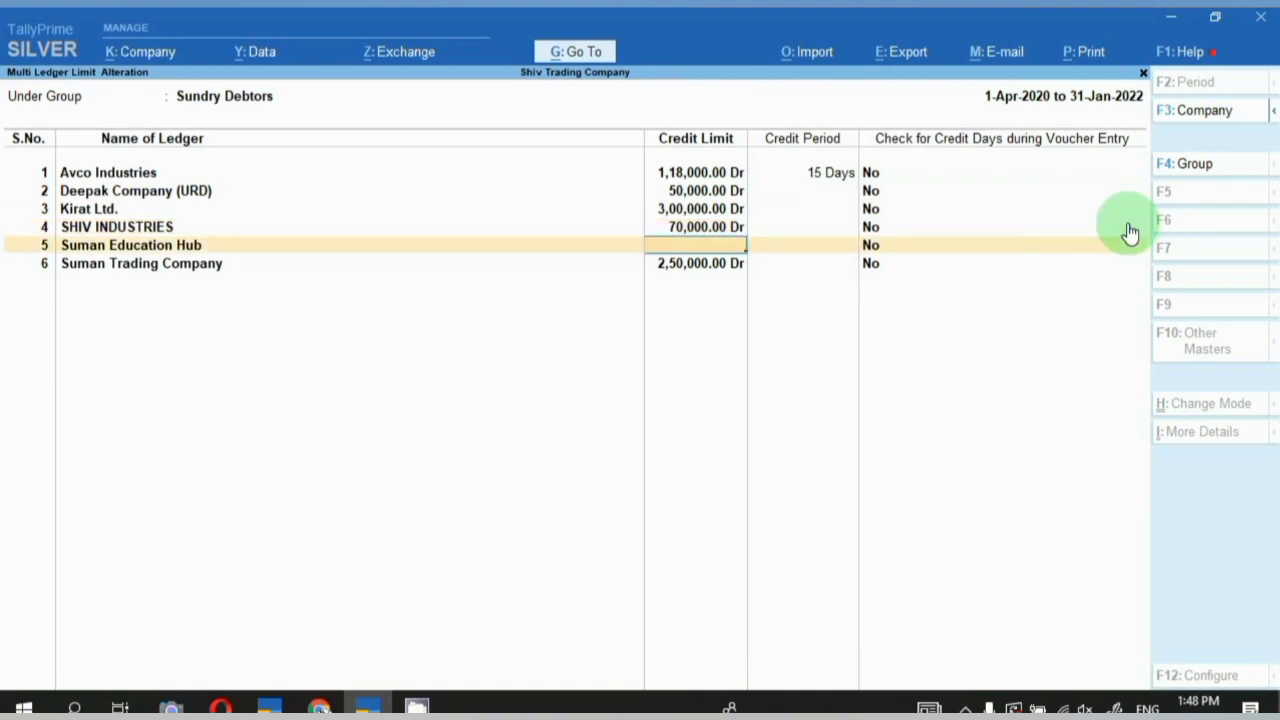
Set the credit limit of Suman Education Hub to 5,00,000 without a credit period and save the Sundry Debtors credit limits
type("00000")
key("Return")
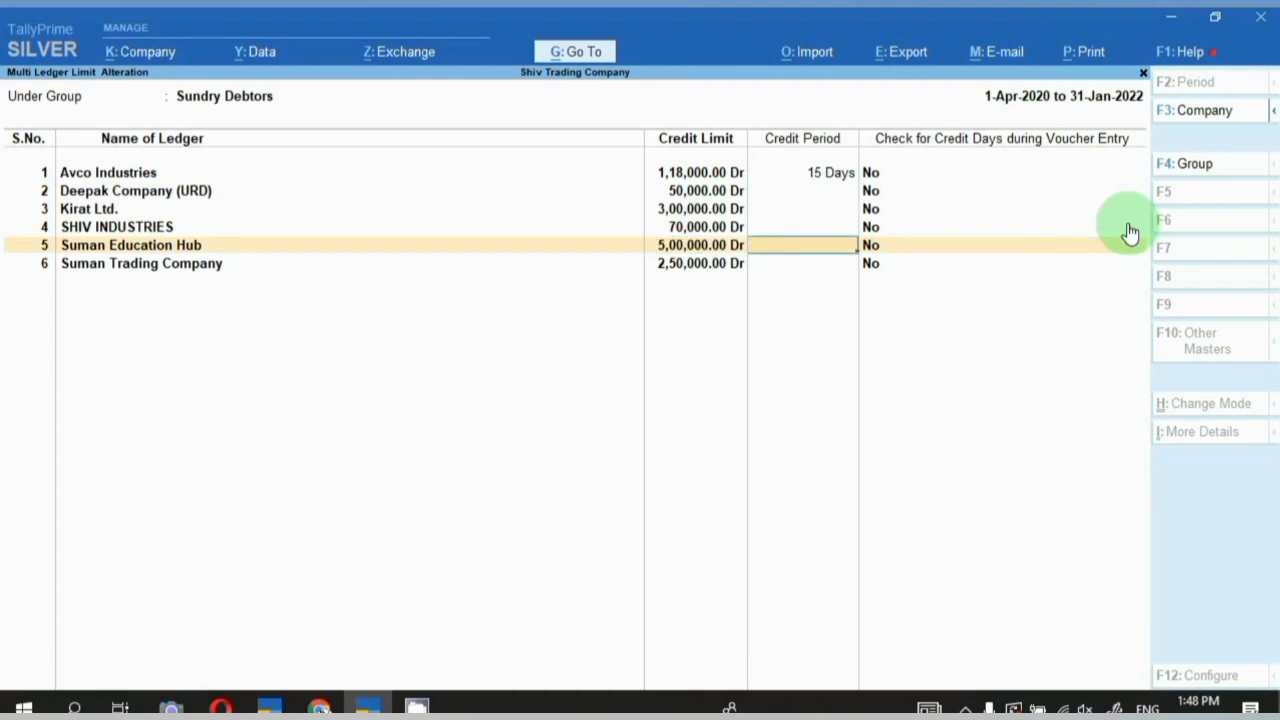
key("Return")
key("Return")
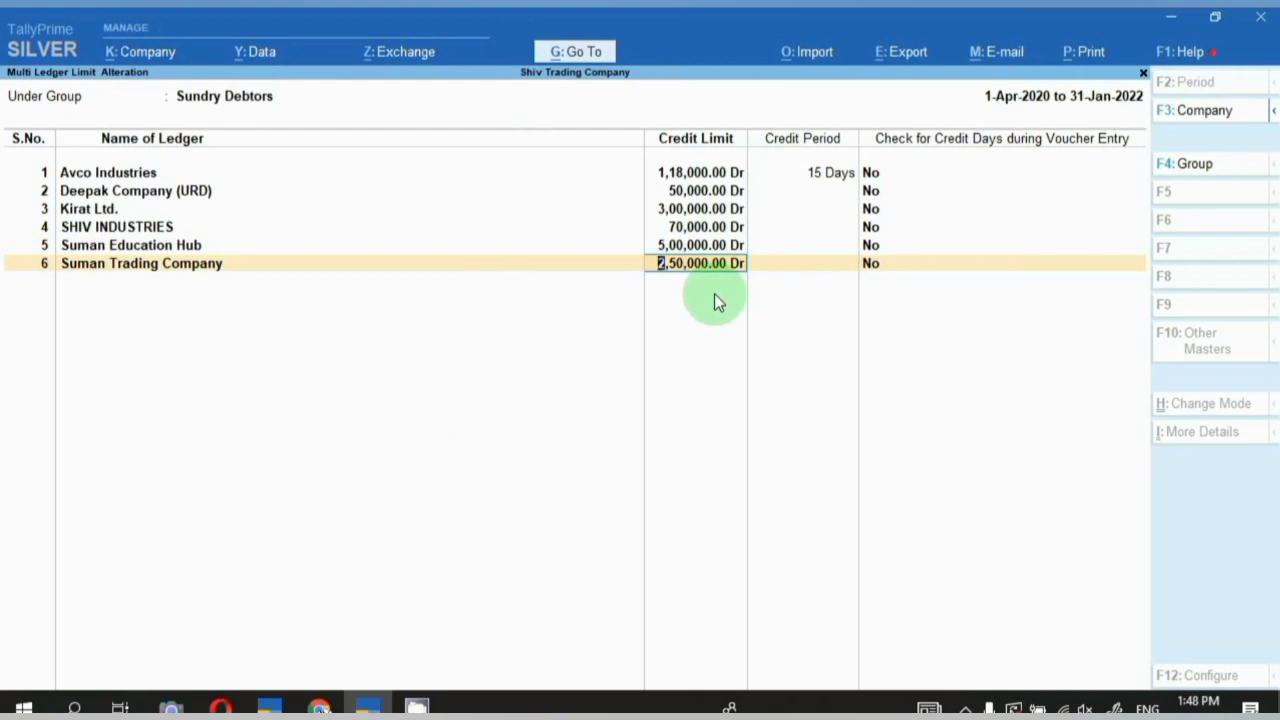
key("ctrl")
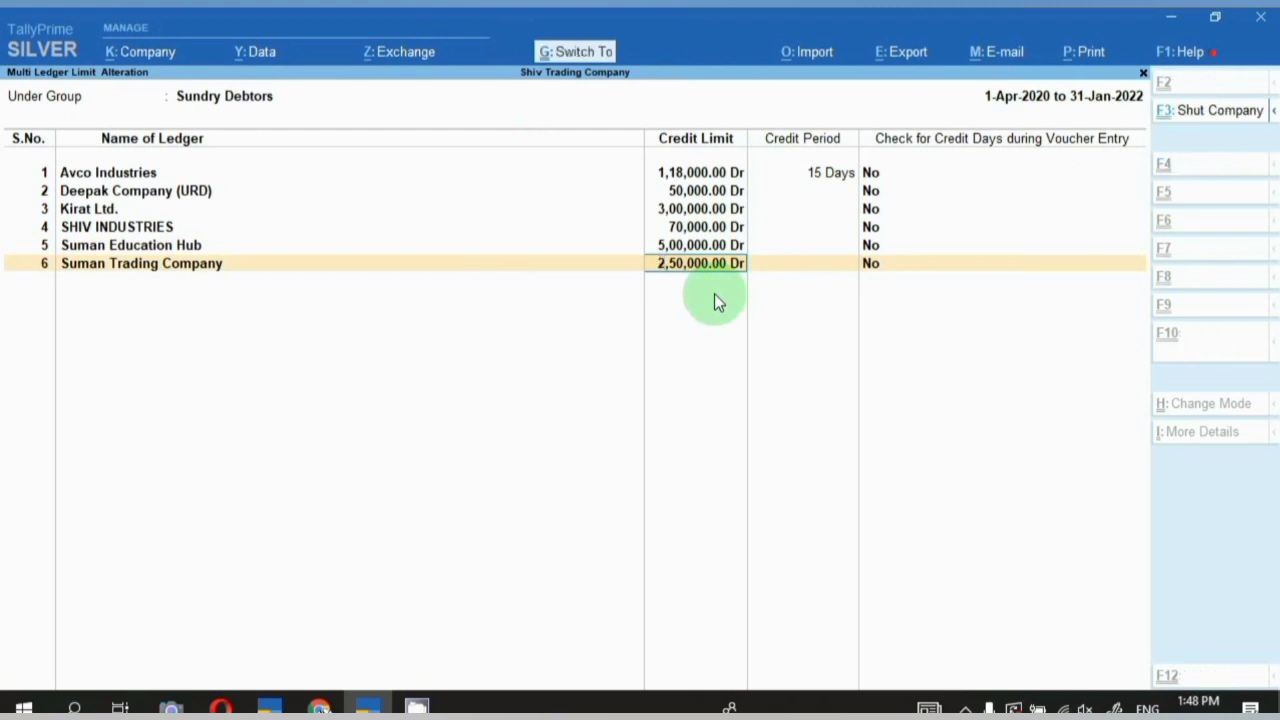
key("ctrl+a")
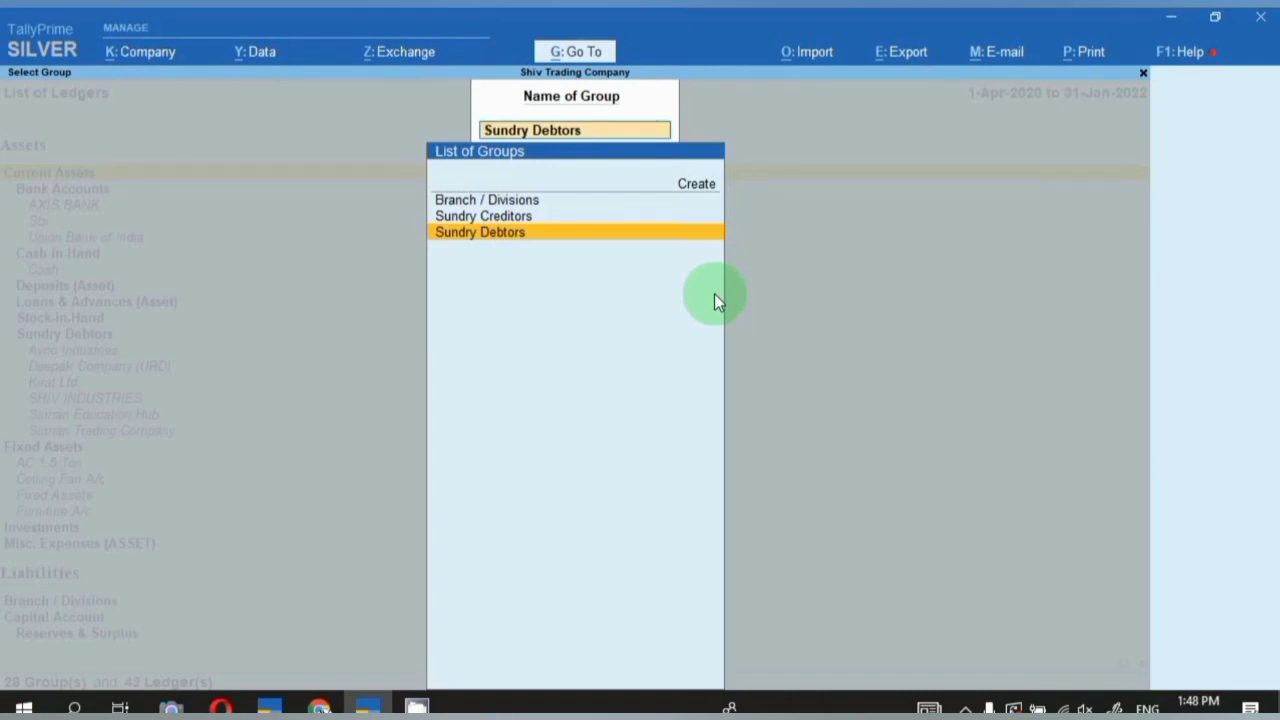
Leave the group selection and the ledger list and return to the Gateway of Tally without quitting
key("Escape")
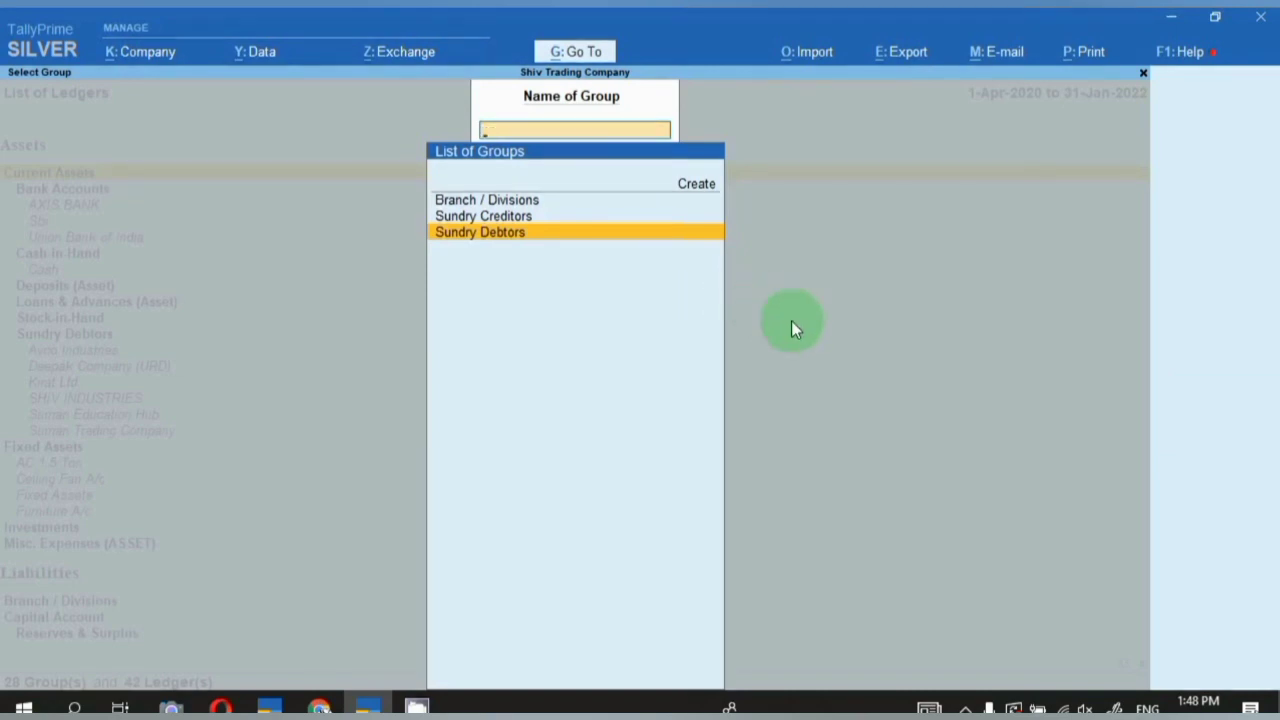
key("Escape")
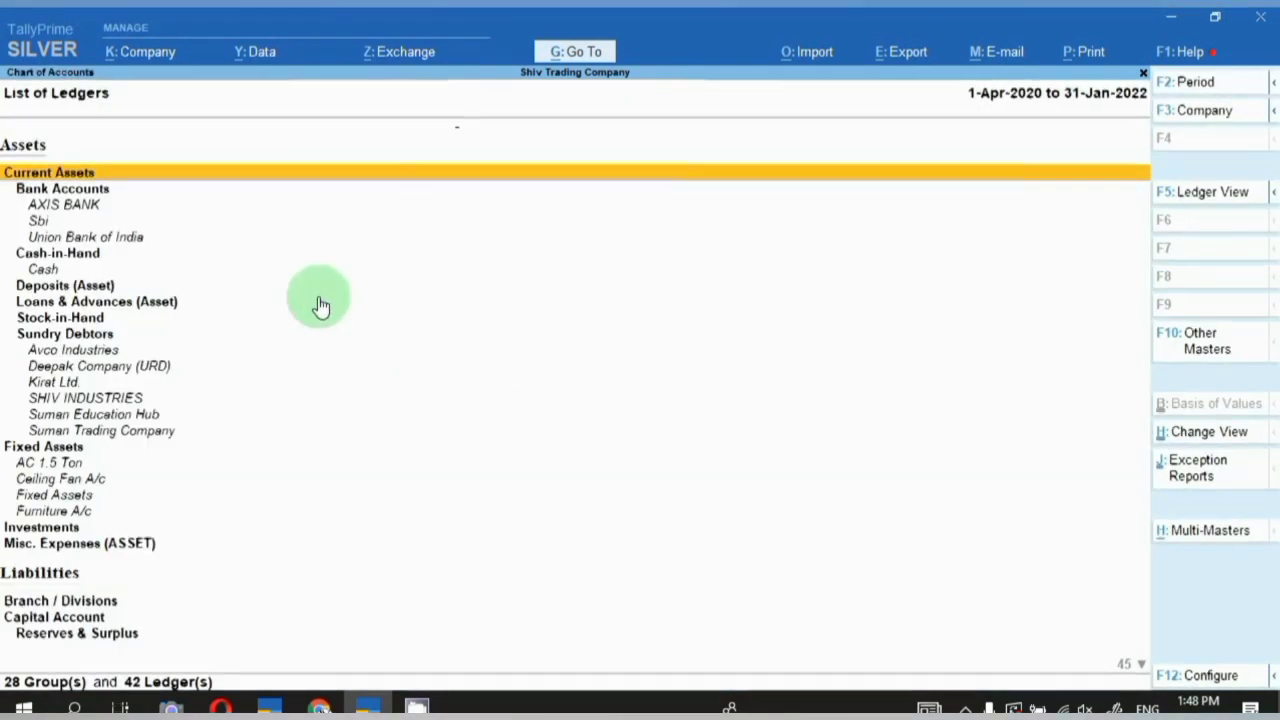
key("Escape")
key("Escape")
key("Escape")
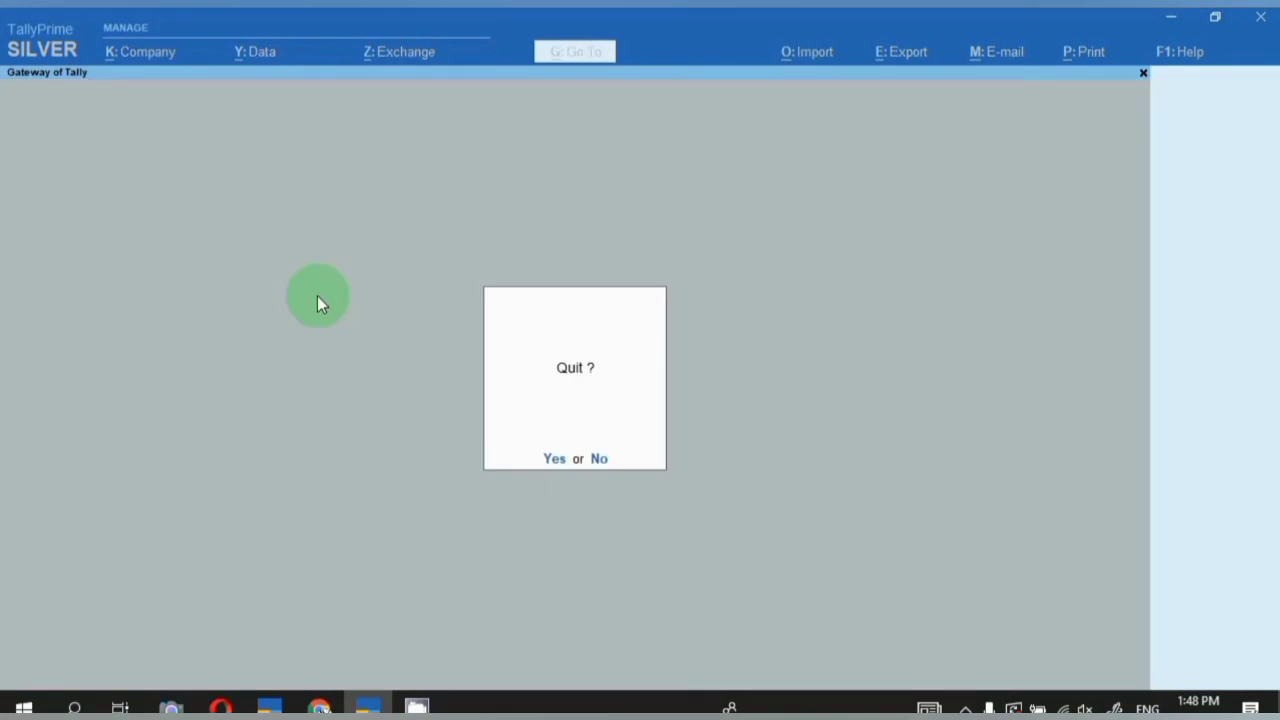
key("Escape")
Start a new sales voucher and choose Suman Trading Company as the party account
key("v")
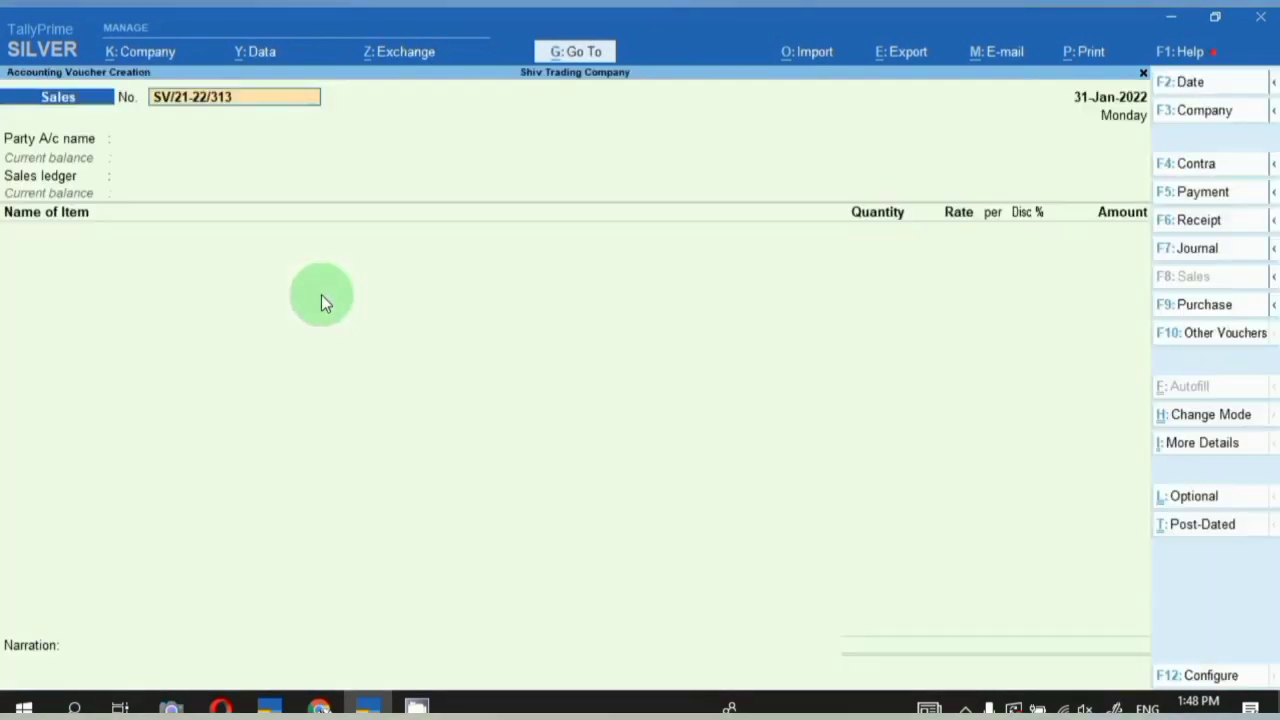
key("Return")
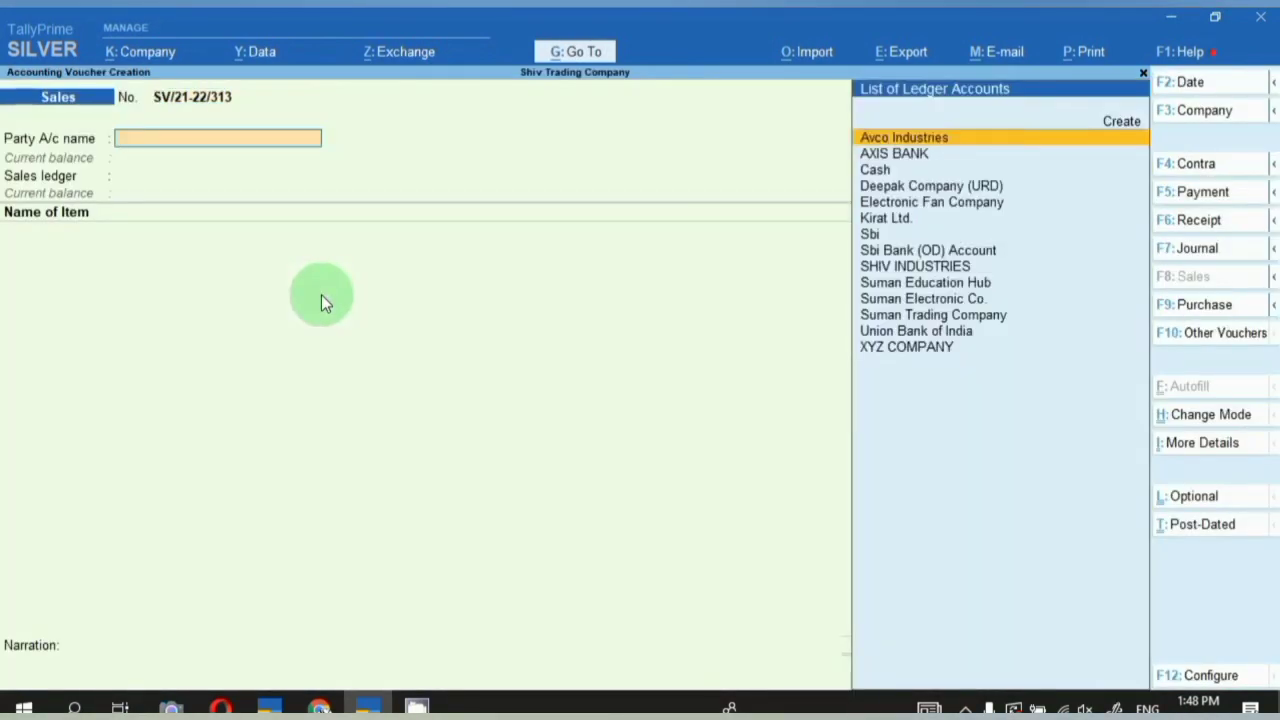
key("Down")
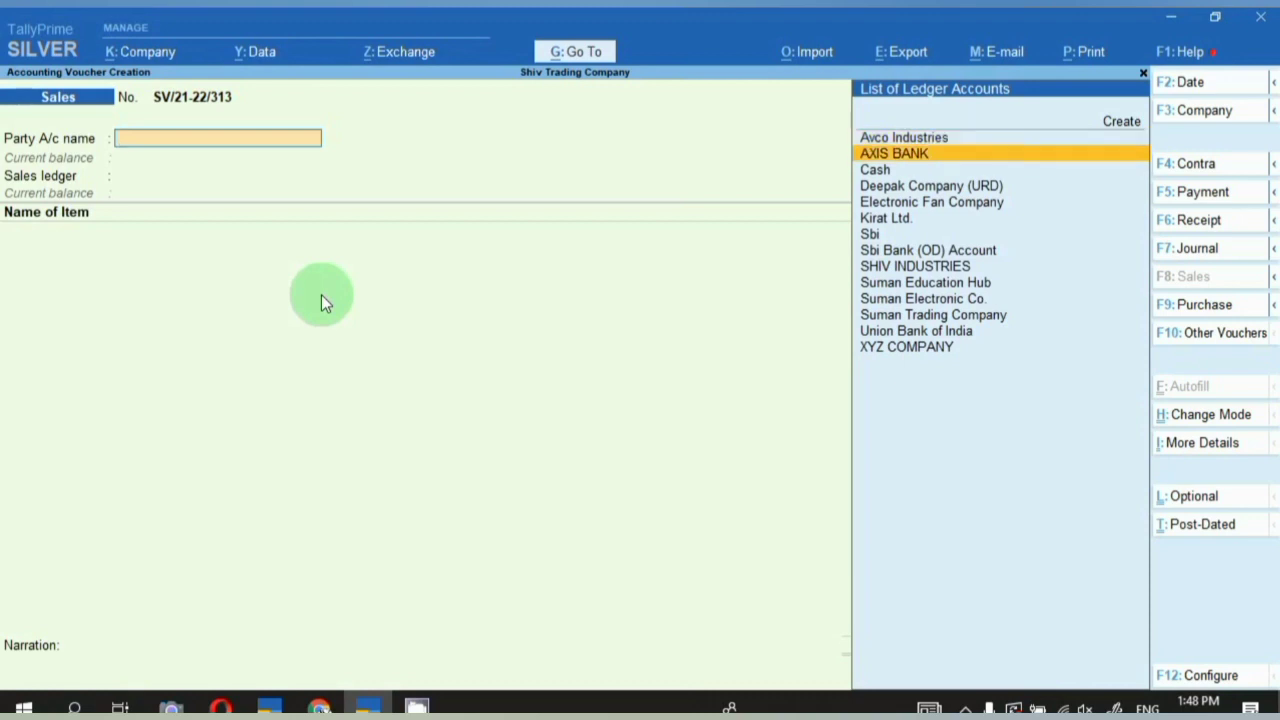
key("Down")
key("Down")
key("Down")
key("Down")
key("Down")
key("Down")
key("Down")
key("Down")
key("Down")
key("Return")
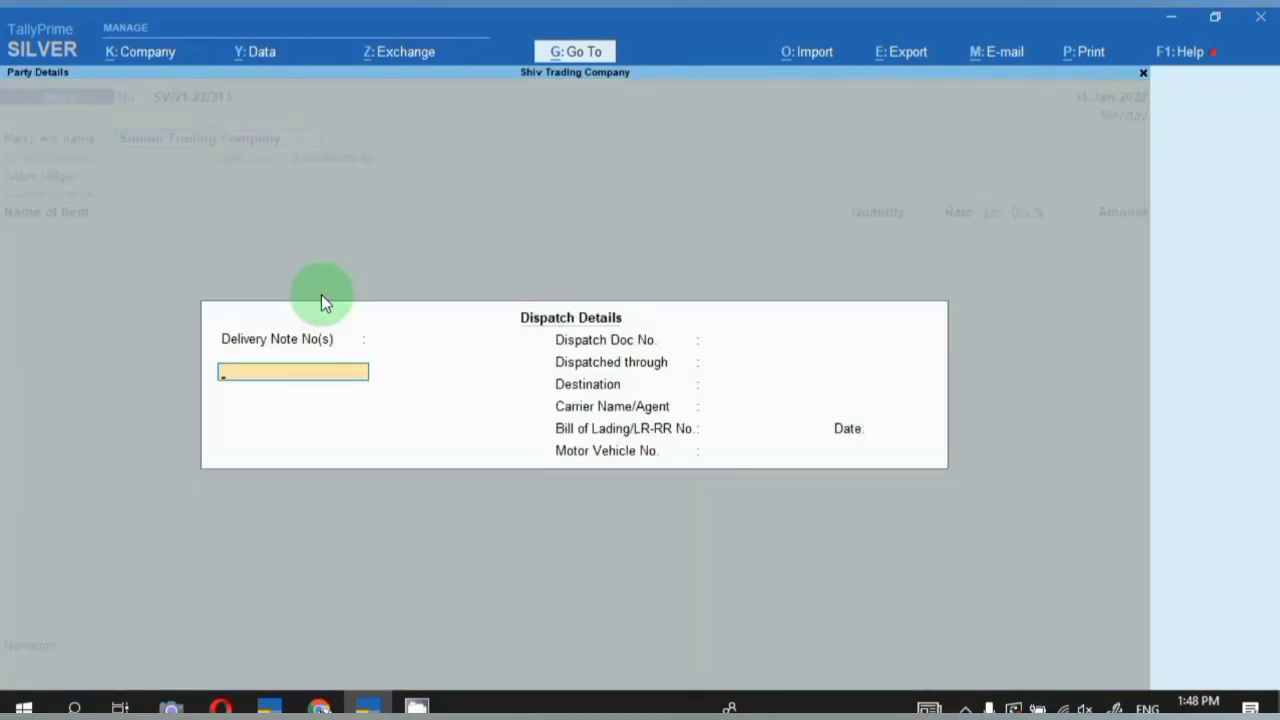
Accept the dispatch details as blank and keep the default party details for Suman Trading Company
key("Return")
key("Return")
key("Return")
key("Return")
key("Return")
key("Return")
key("Return")
key("Return")
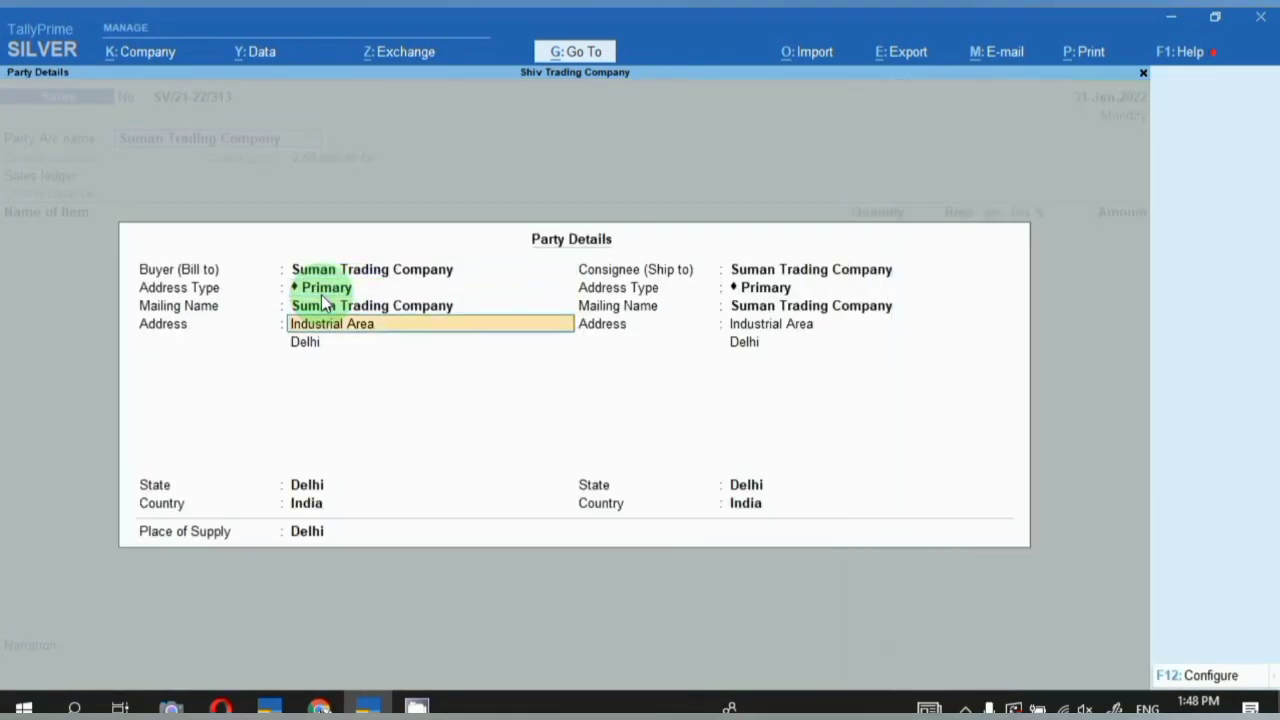
key("Return")
key("Return")
key("Return")
key("Return")
key("Return")
key("Return")
key("Return")
key("Return")
key("Return")
key("Return")
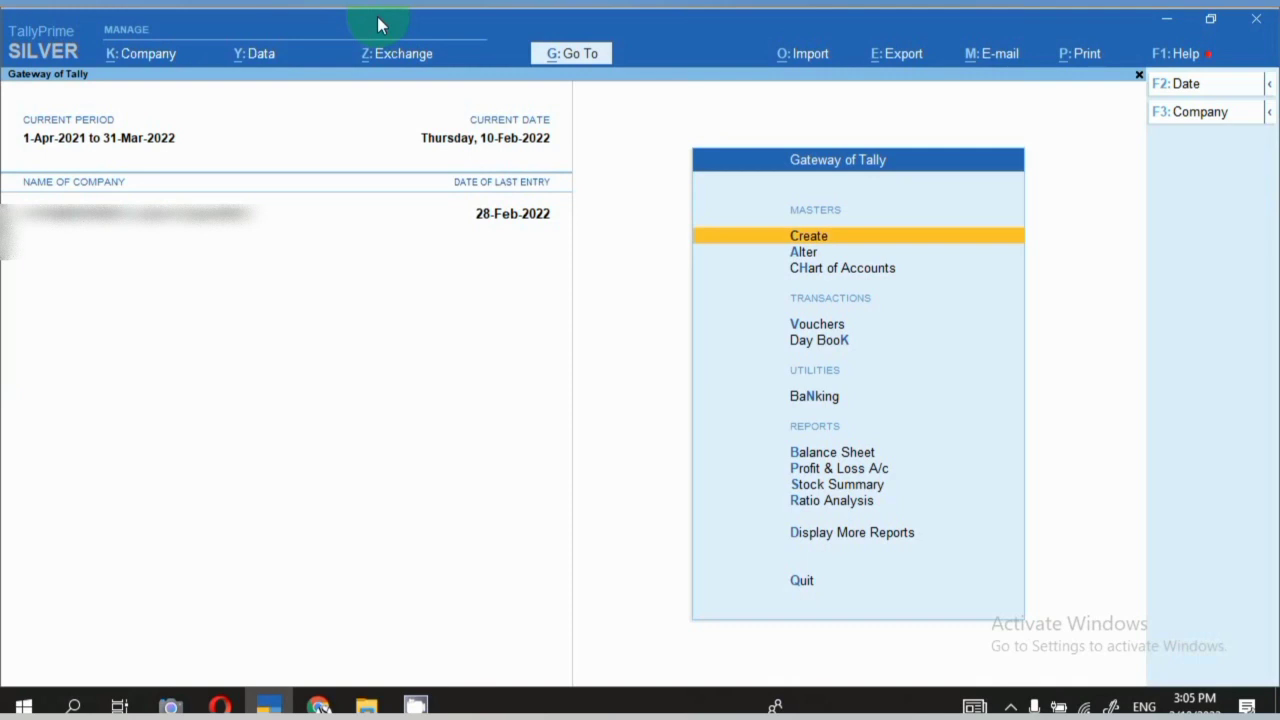
Open the license information to check the edition and the Tally Software Services validity
left_click(1206, 58)
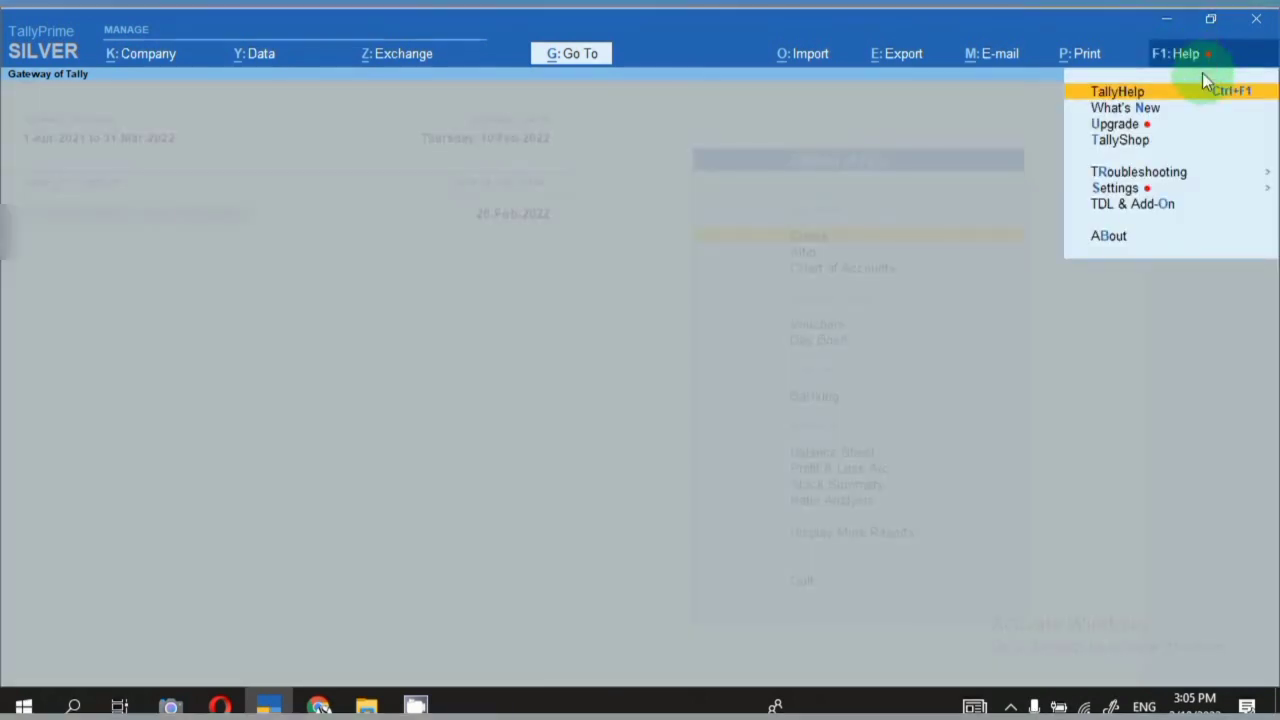
left_click(1147, 196)
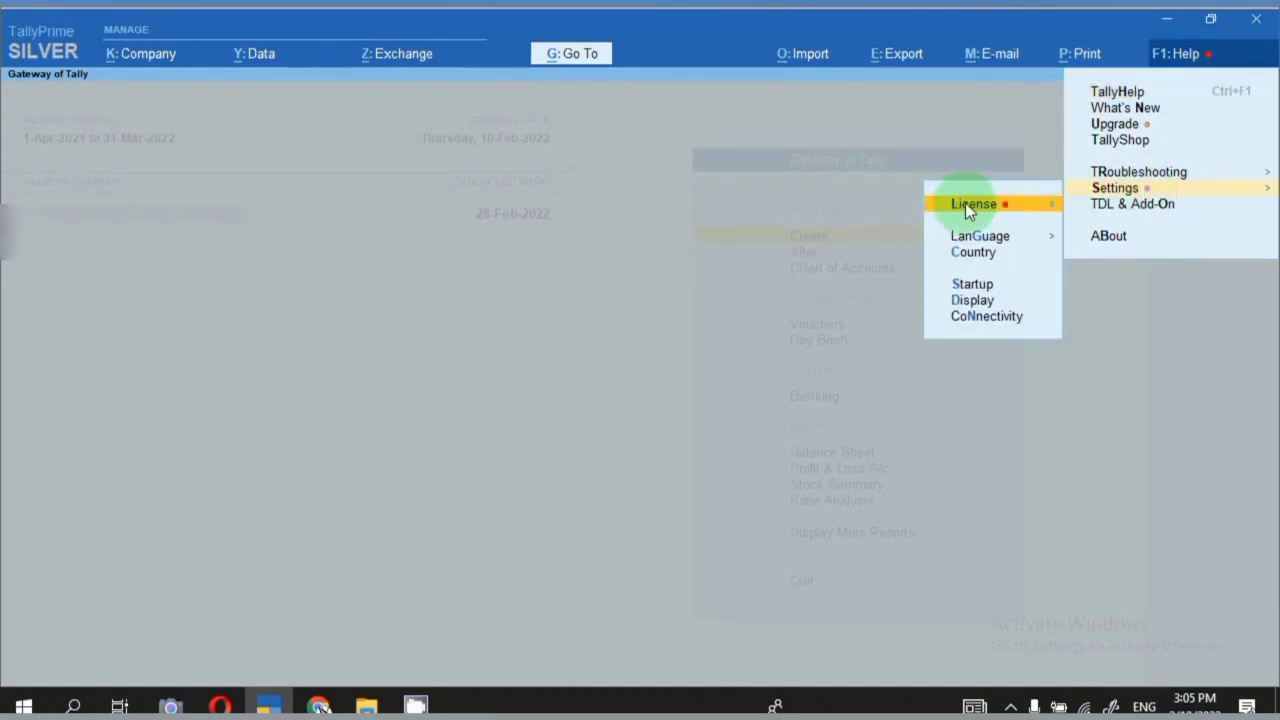
left_click(1047, 210)
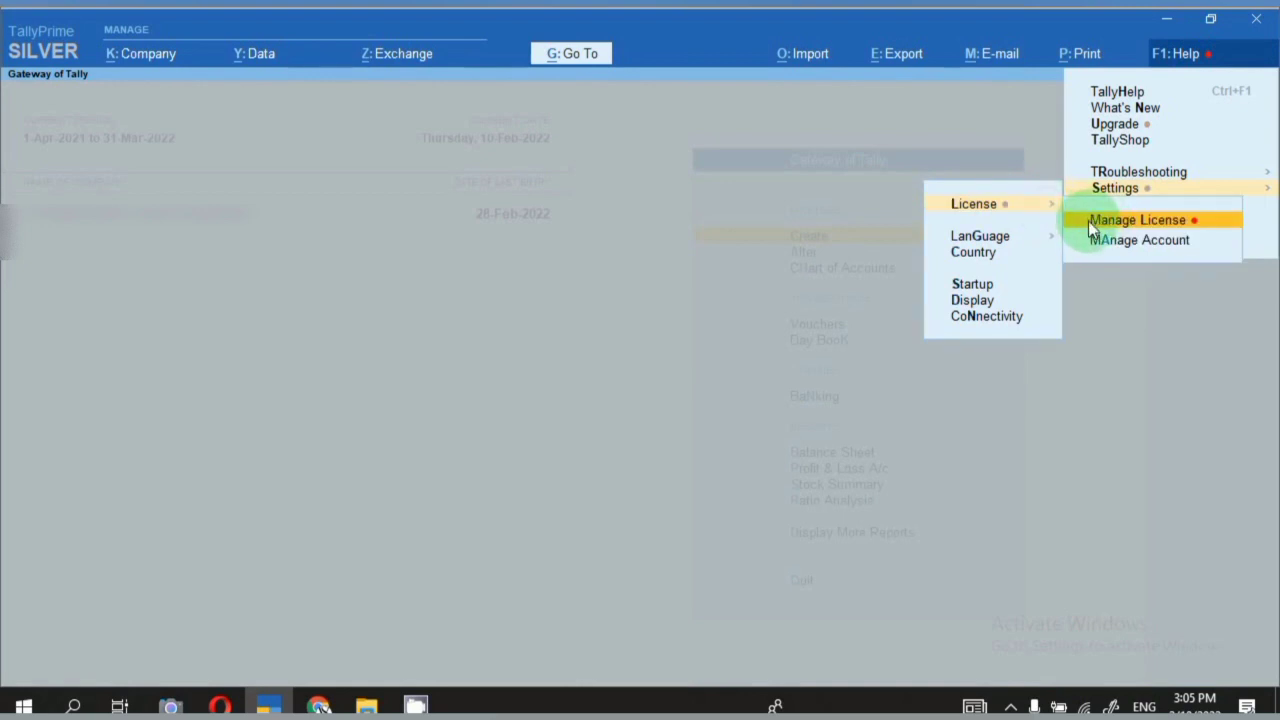
left_click(1088, 221)
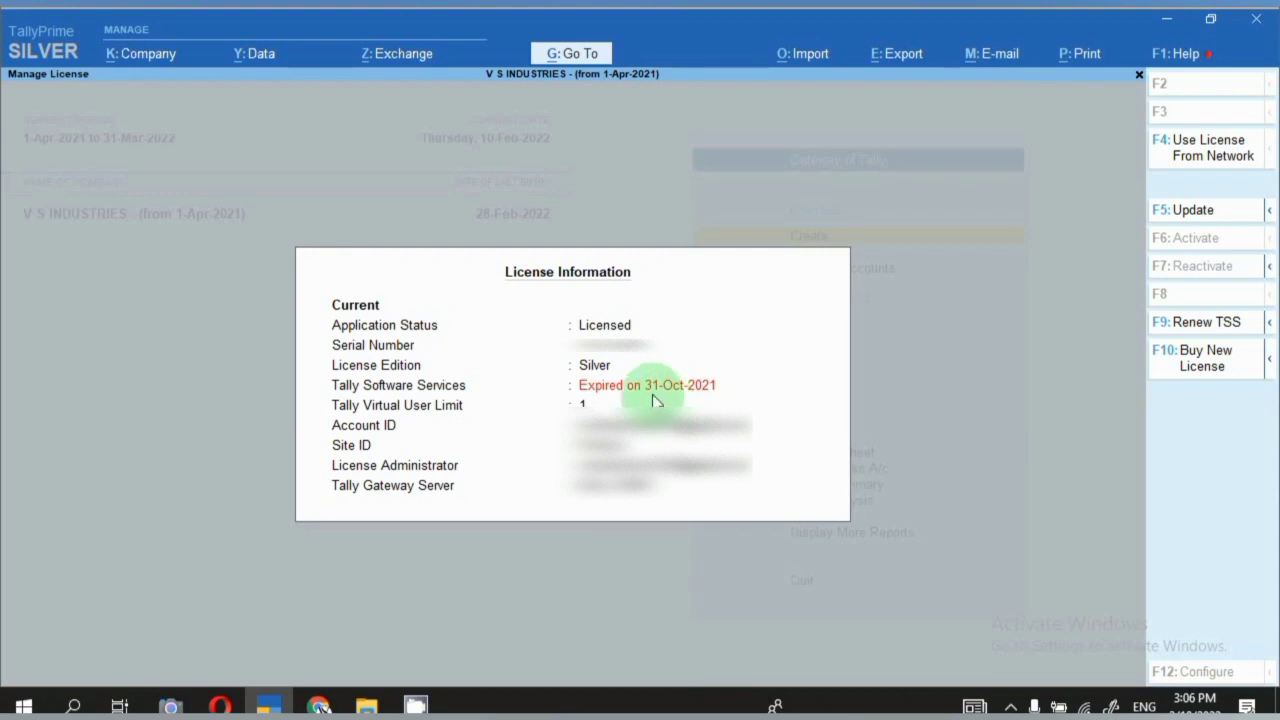
Open the online TSS renewal page, review the purchase, billing and payment sections, and close it without paying
left_click(1195, 325)
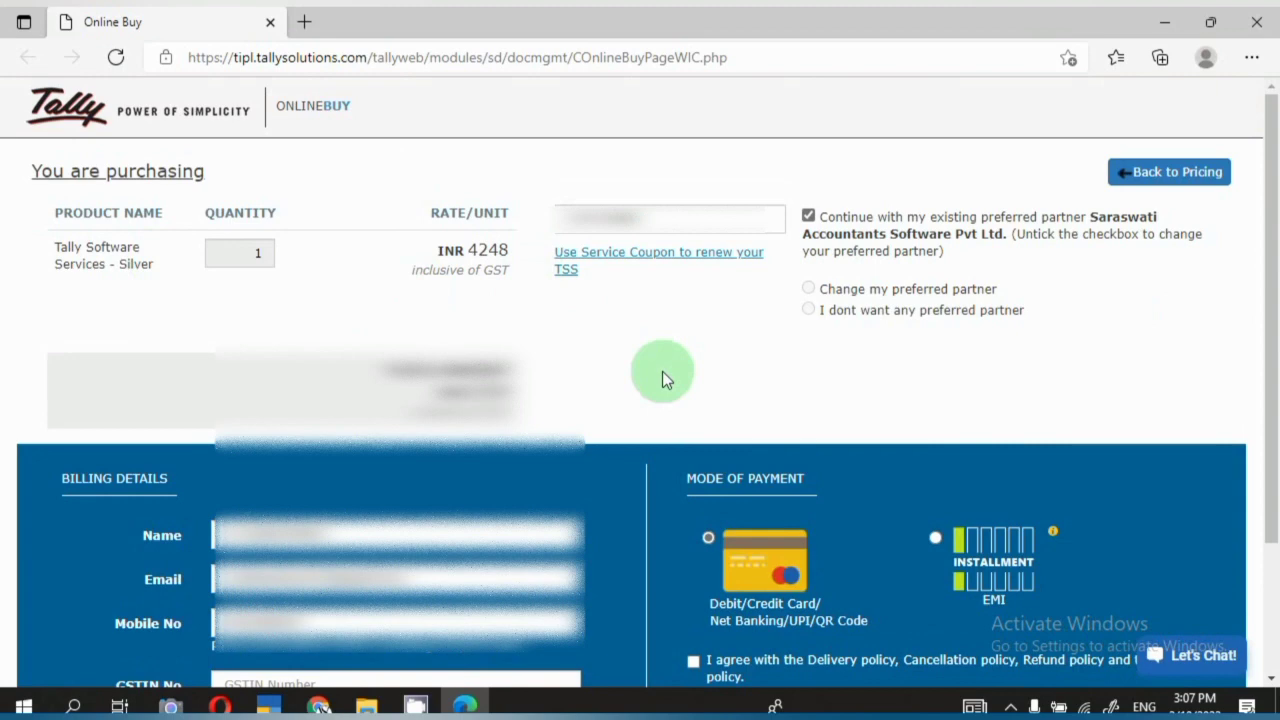
scroll(662, 371, "down", 3)
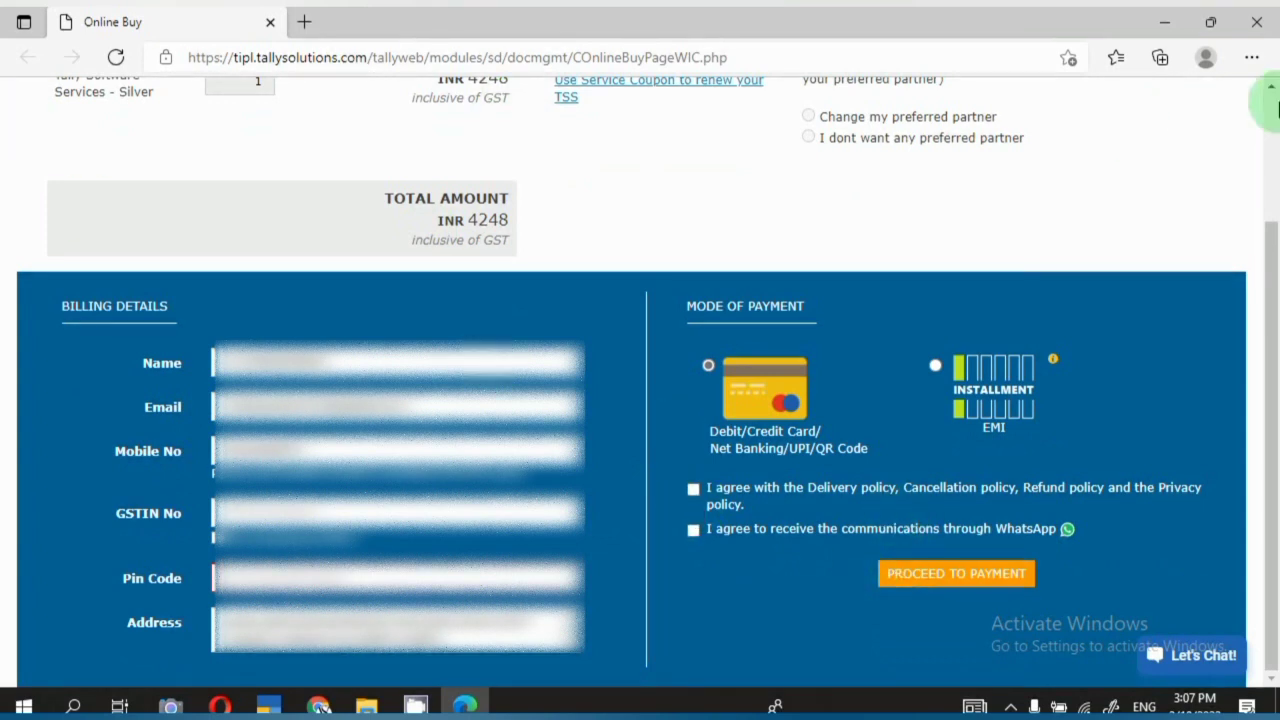
left_click(1257, 22)
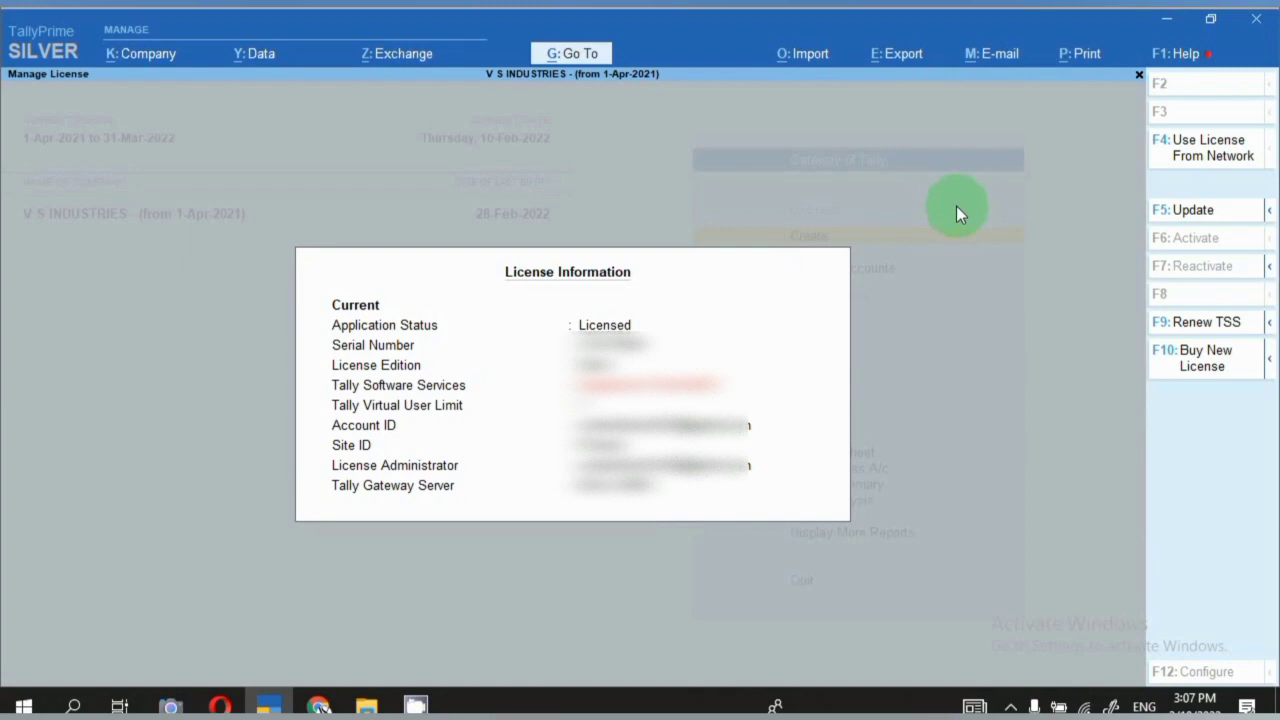
left_click(1010, 707)
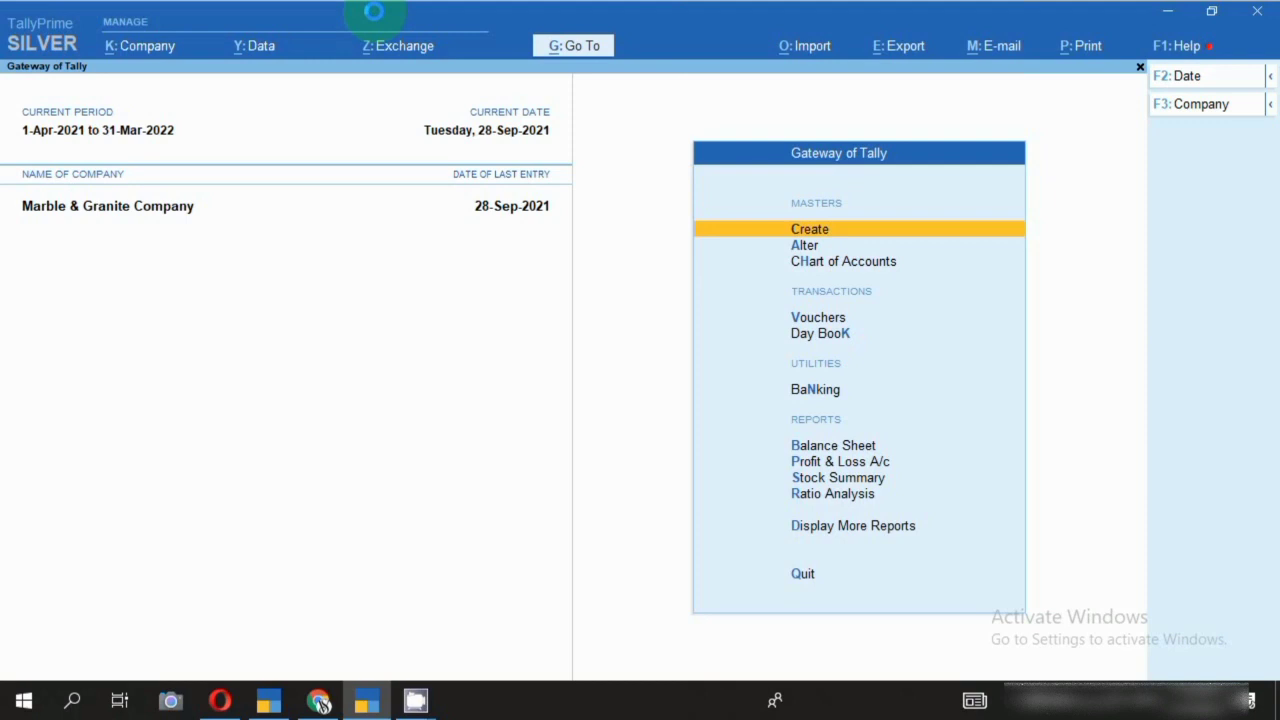
Open GST Rate Setup for Marble & Granite Company tax rate-wise and list the stock items under the 18% integrated tax rate
left_click(826, 528)
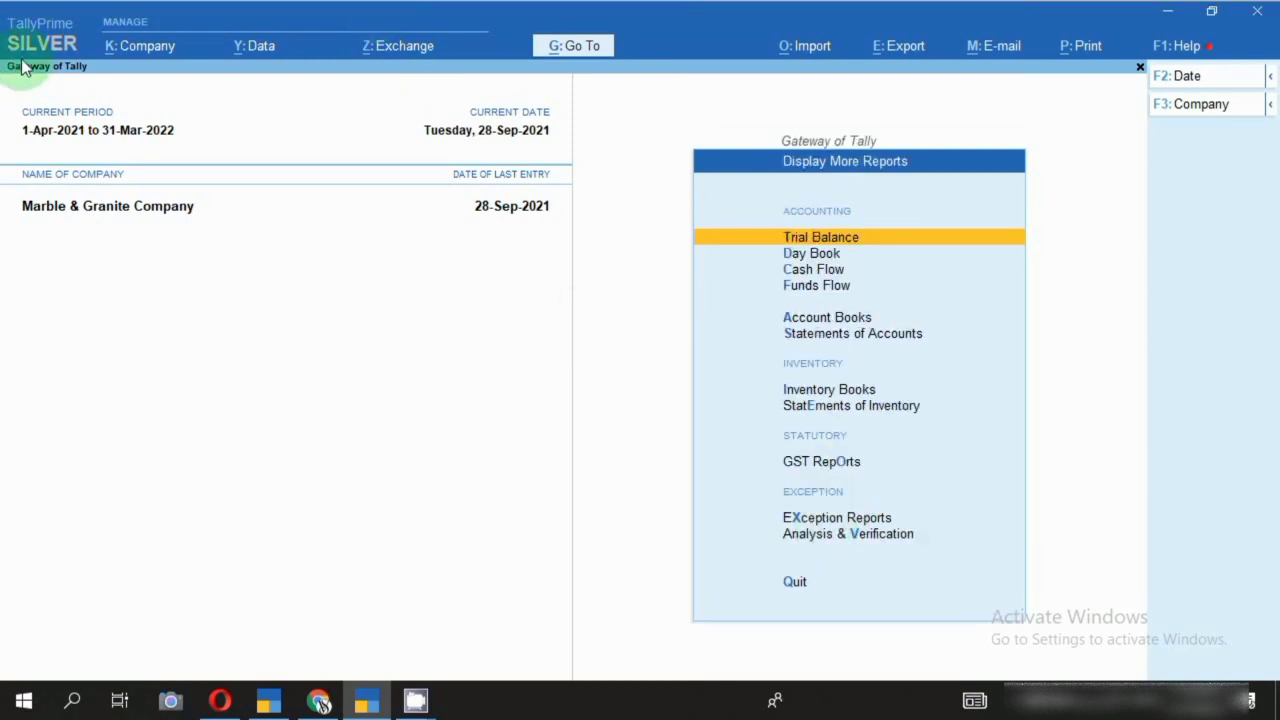
left_click(819, 463)
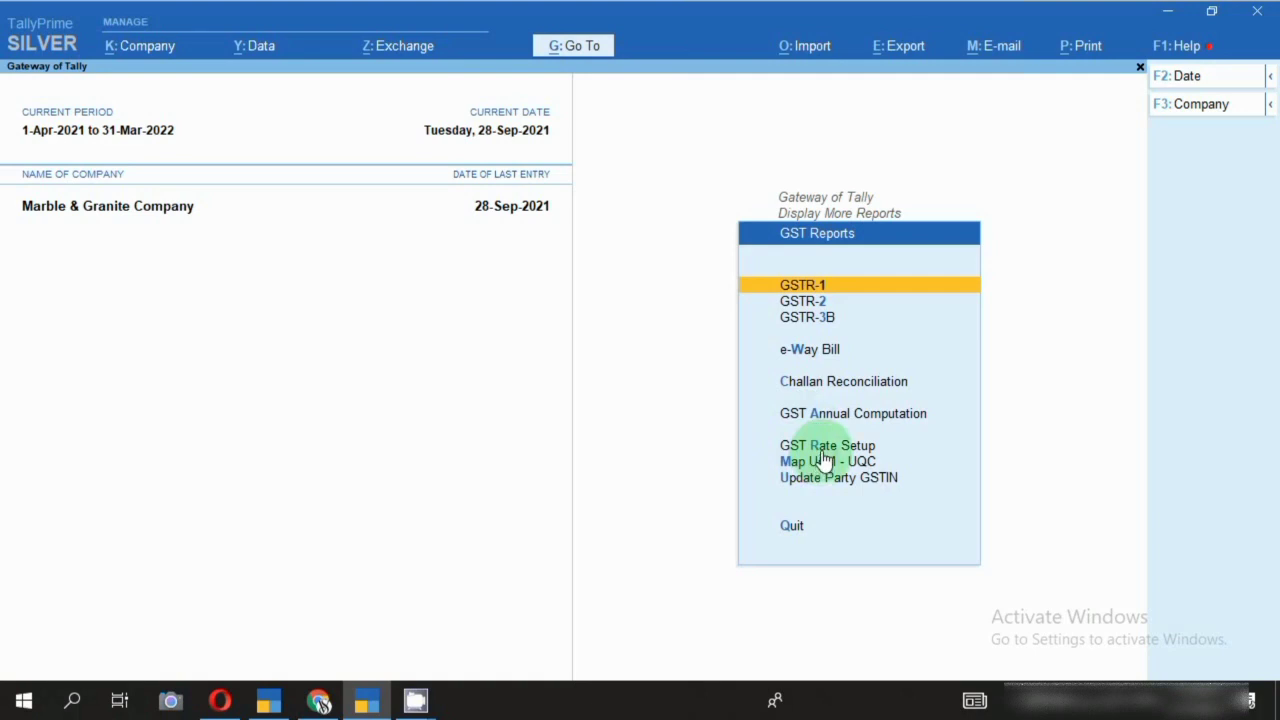
left_click(823, 452)
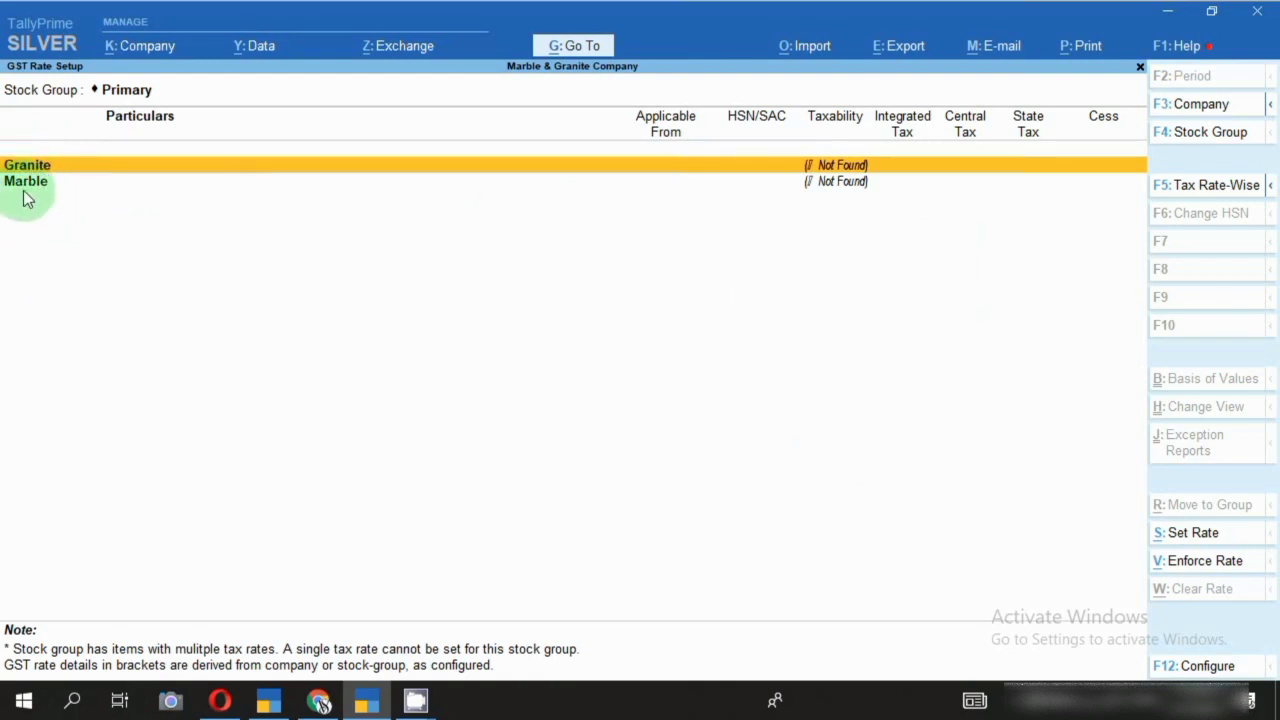
left_click(1180, 198)
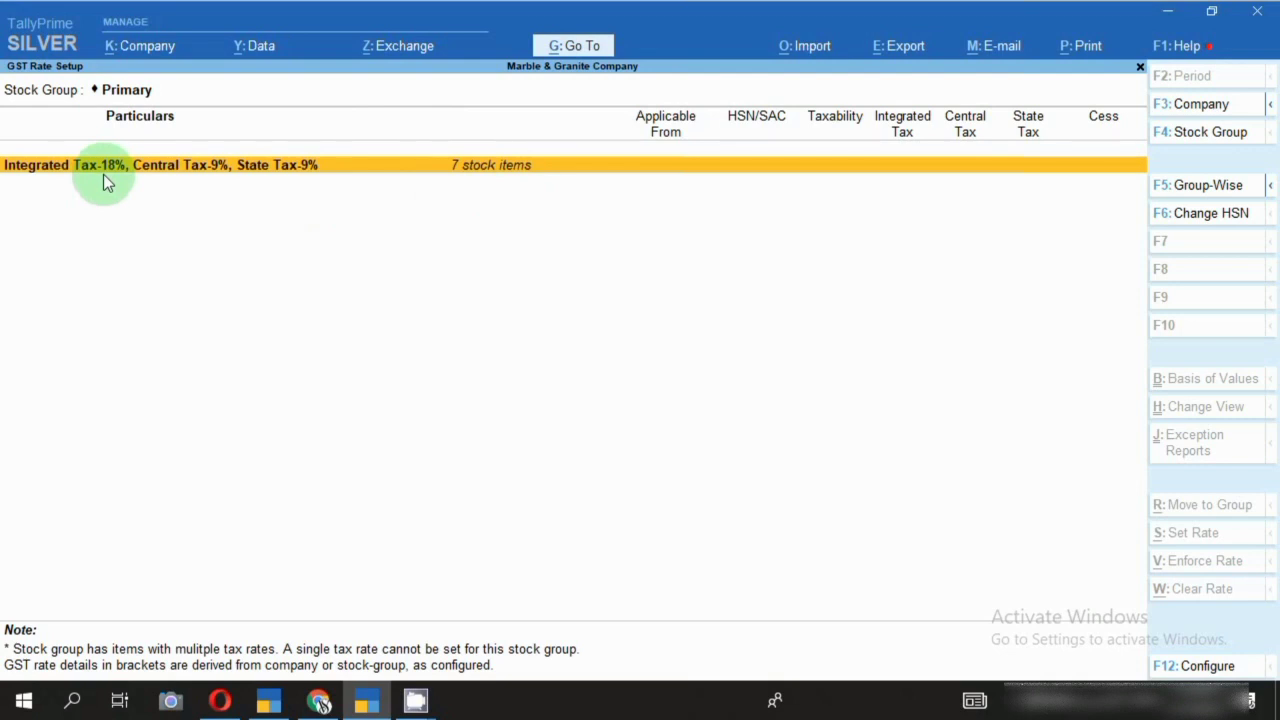
left_click(440, 177)
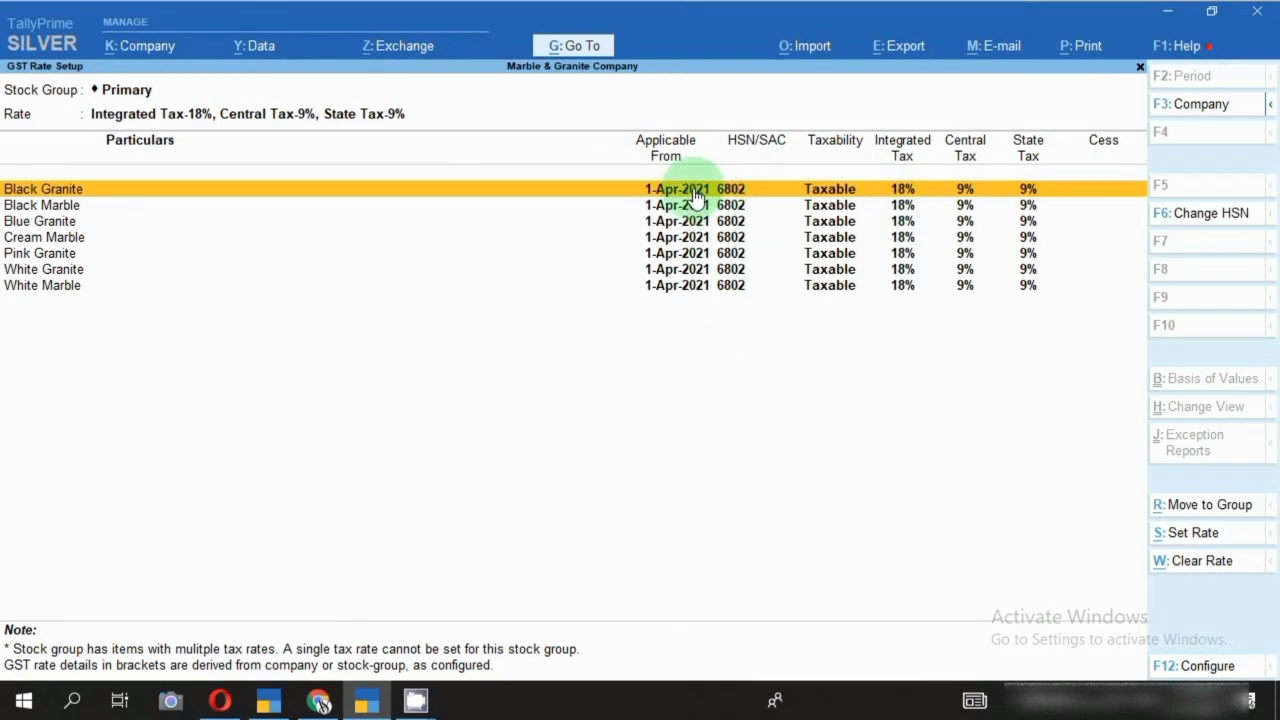
Open the GST details of Black Granite for rate setting and set the tax rate history's applicable-from date to 11-Feb-2022
key("space")
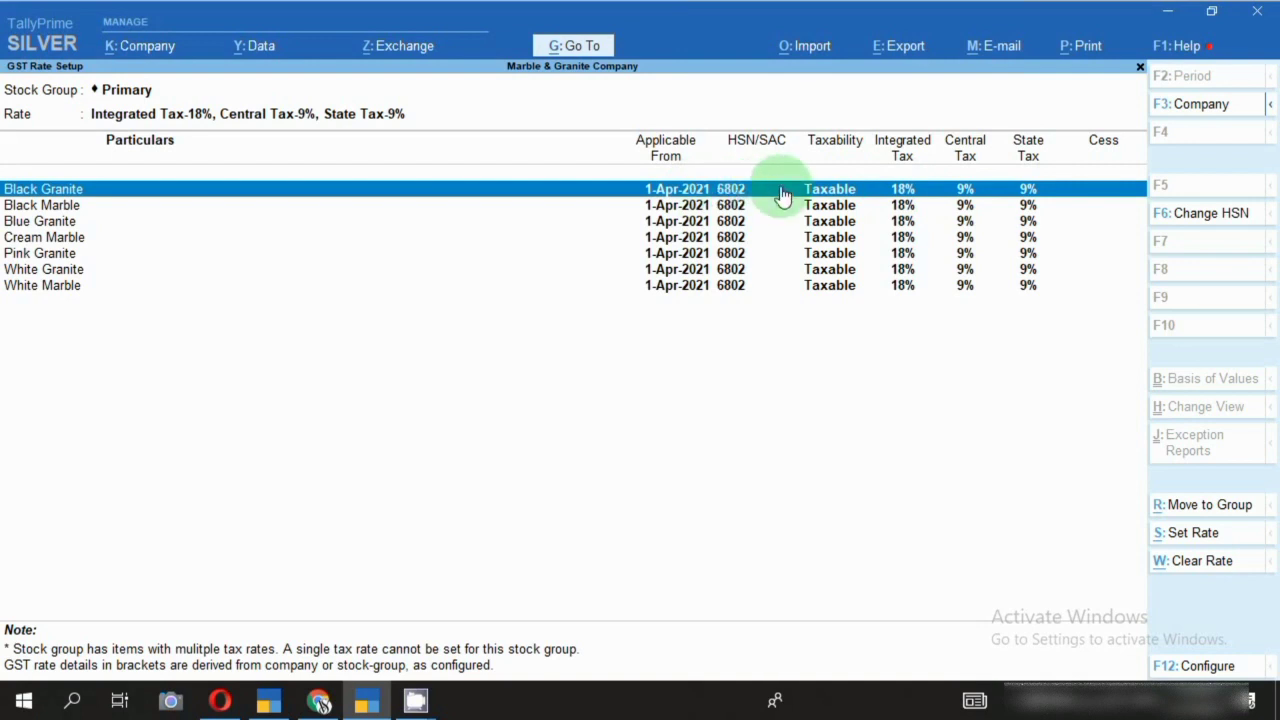
left_click(1183, 533)
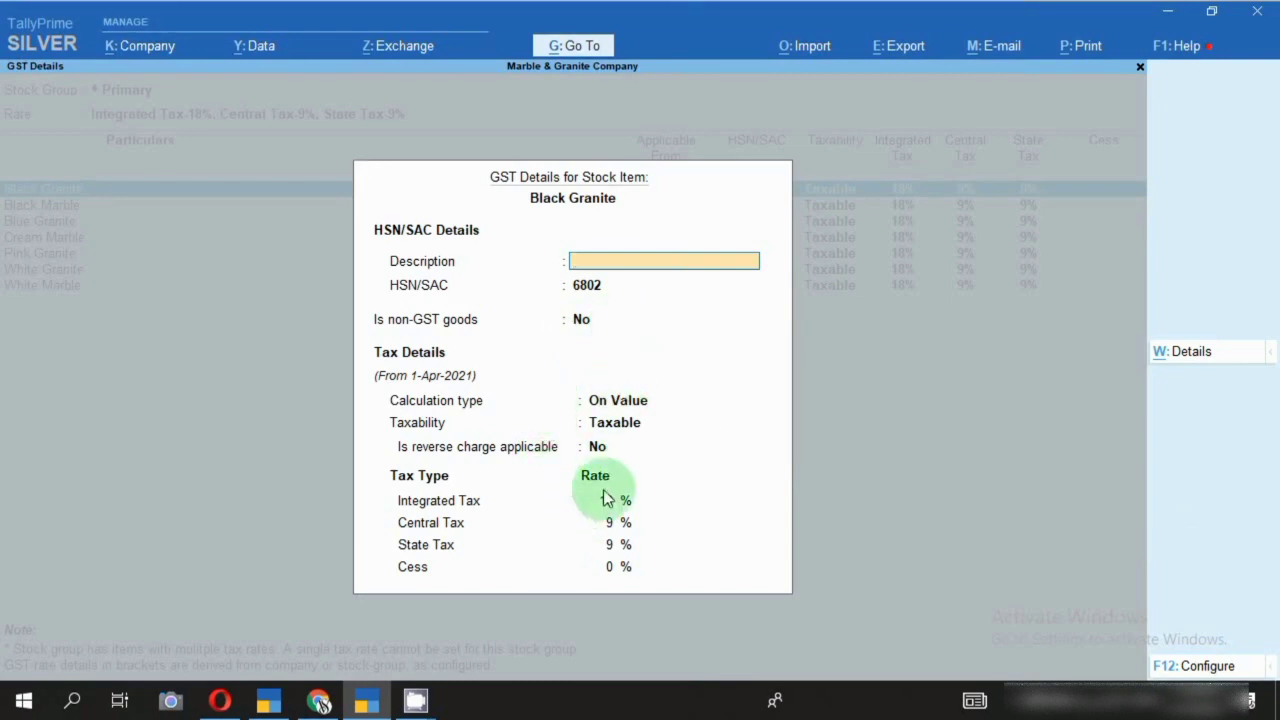
key("Return")
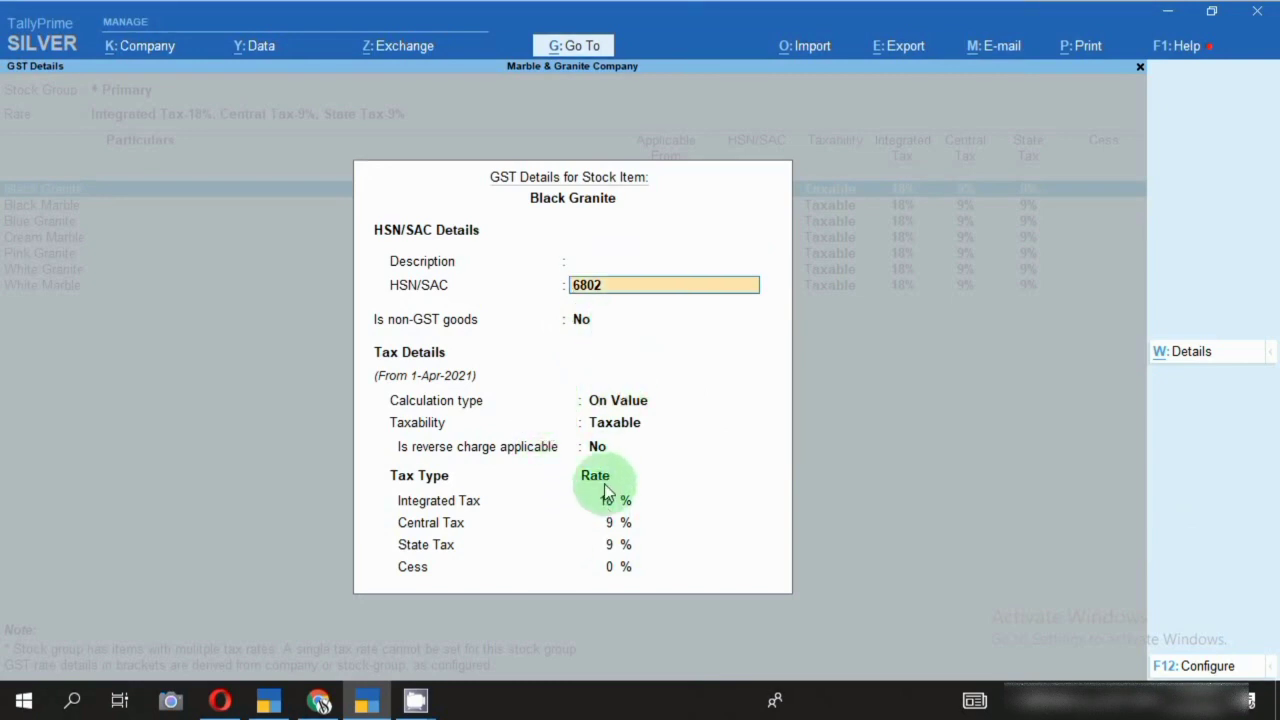
left_click(1209, 353)
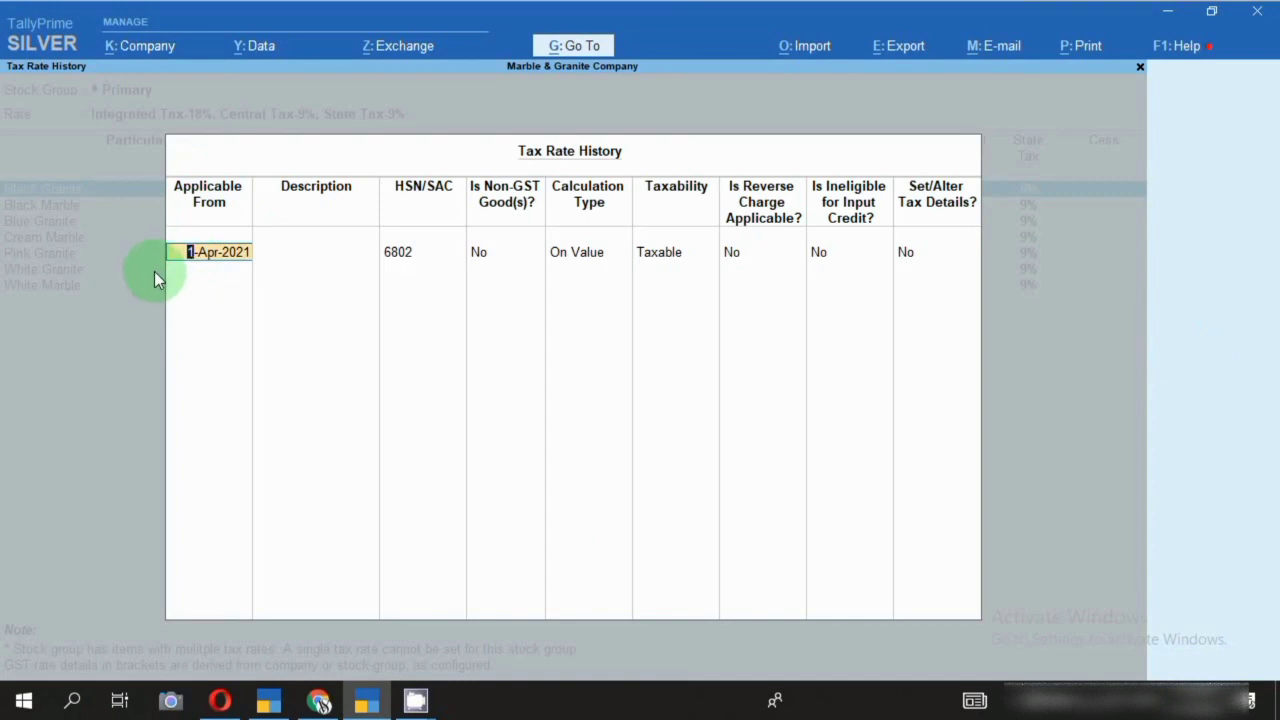
type("11.2.22")
key("Return")
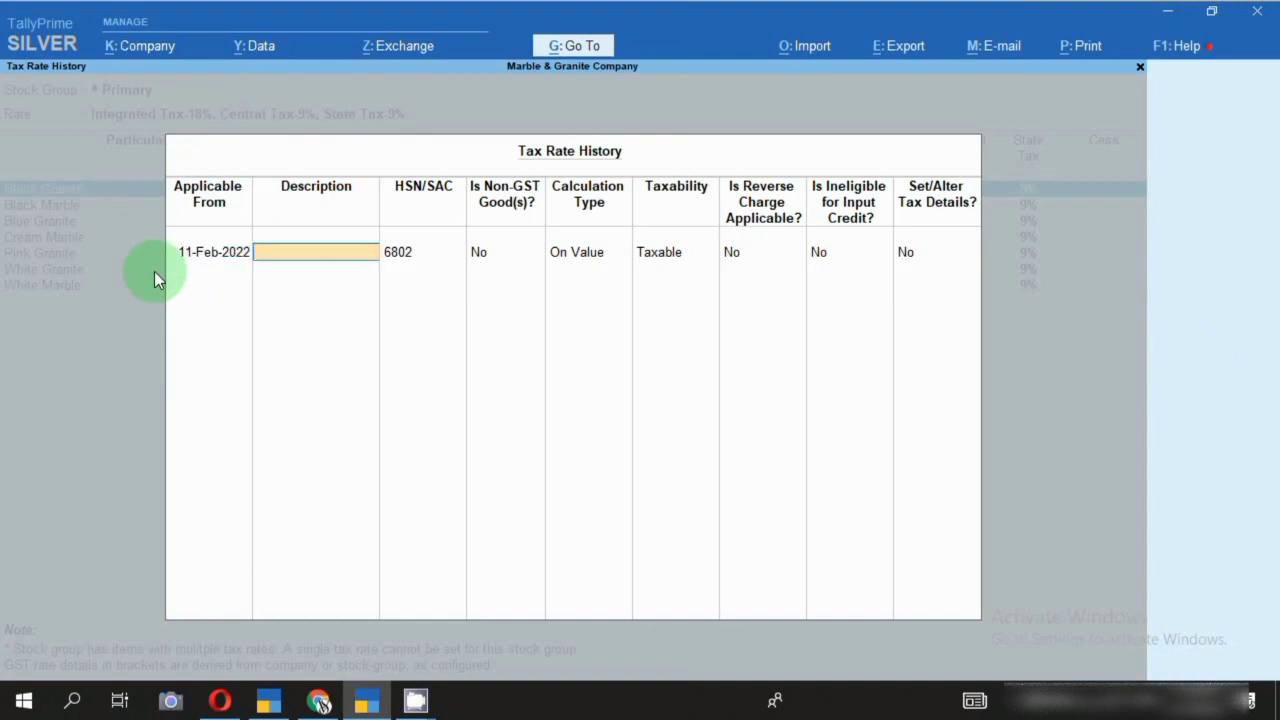
Keep HSN/SAC 6802 and the remaining tax rate history entries for Black Granite, then return to its tax rates
key("Return")
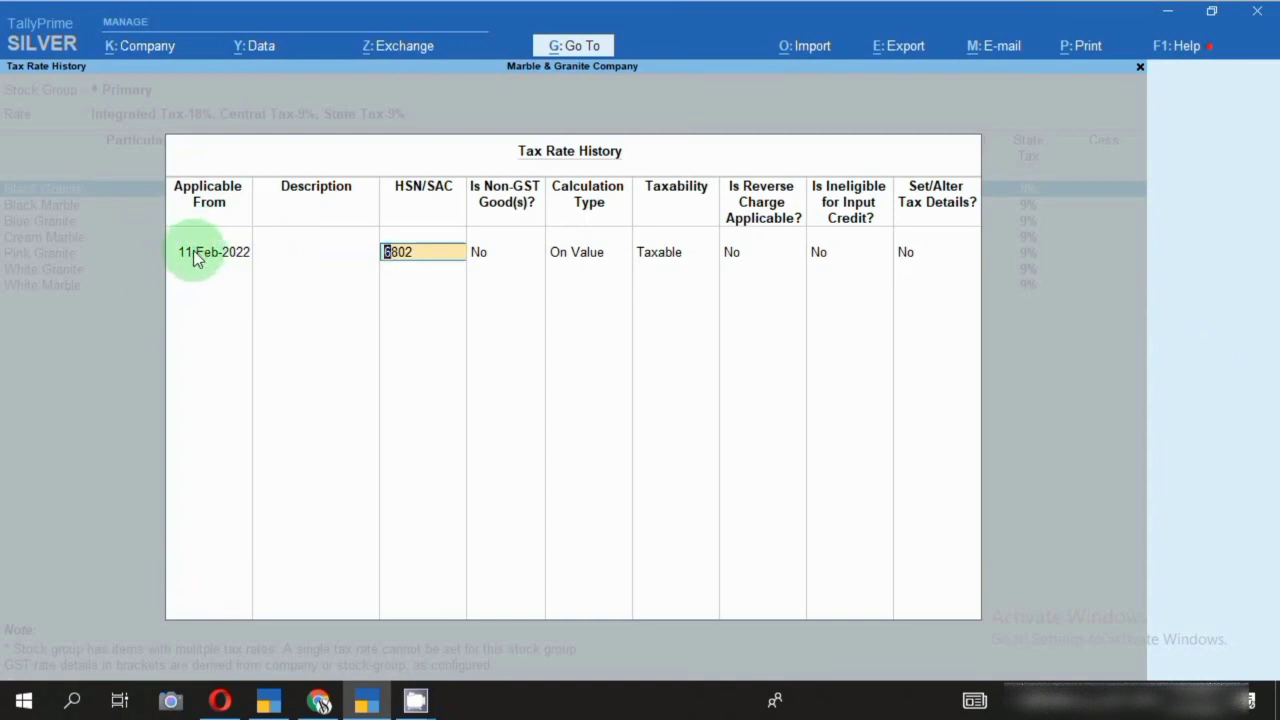
left_click(181, 261)
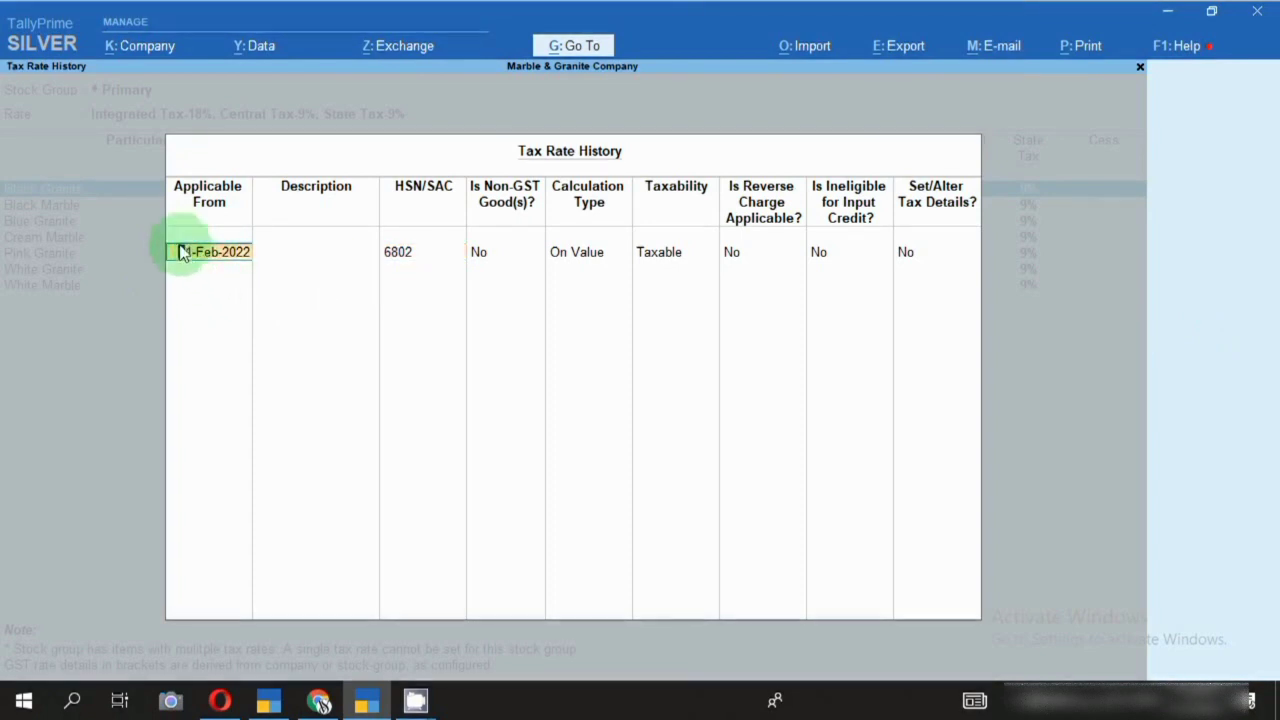
key("Return")
key("Return")
key("Return")
key("Return")
key("Return")
key("Return")
key("Return")
key("Return")
key("Return")
key("Return")
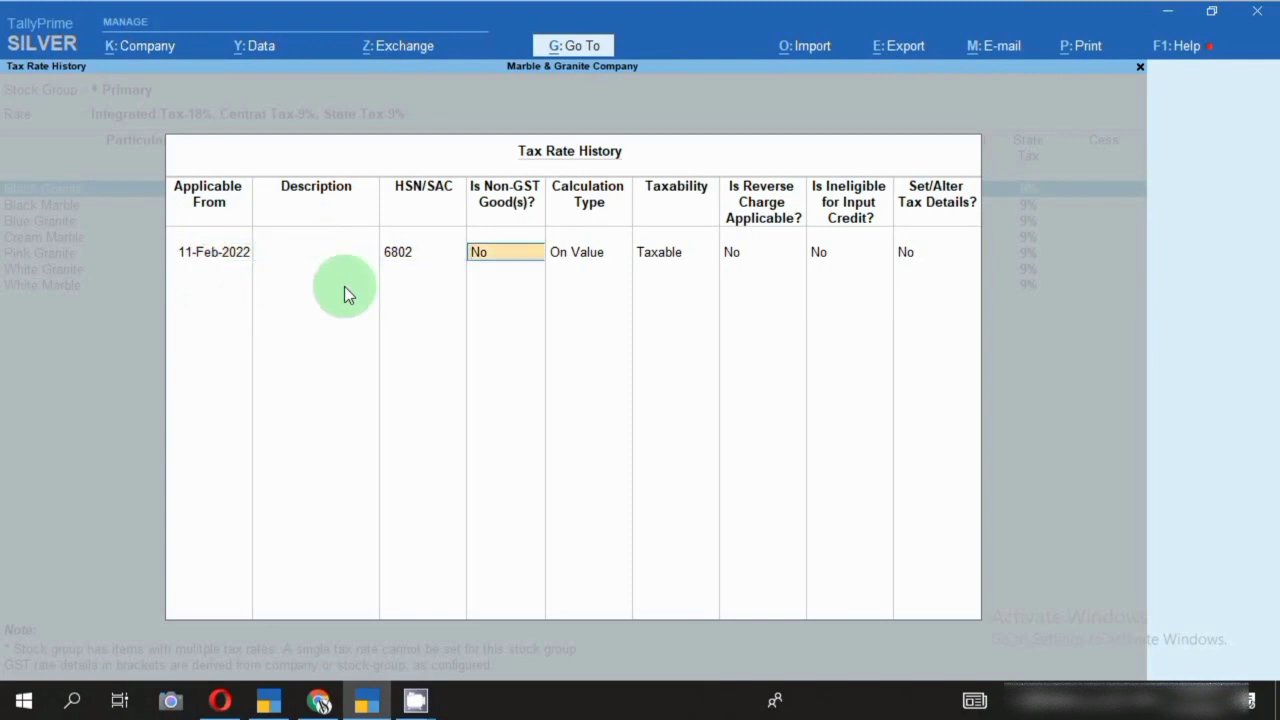
key("Return")
key("Return")
key("Return")
key("Return")
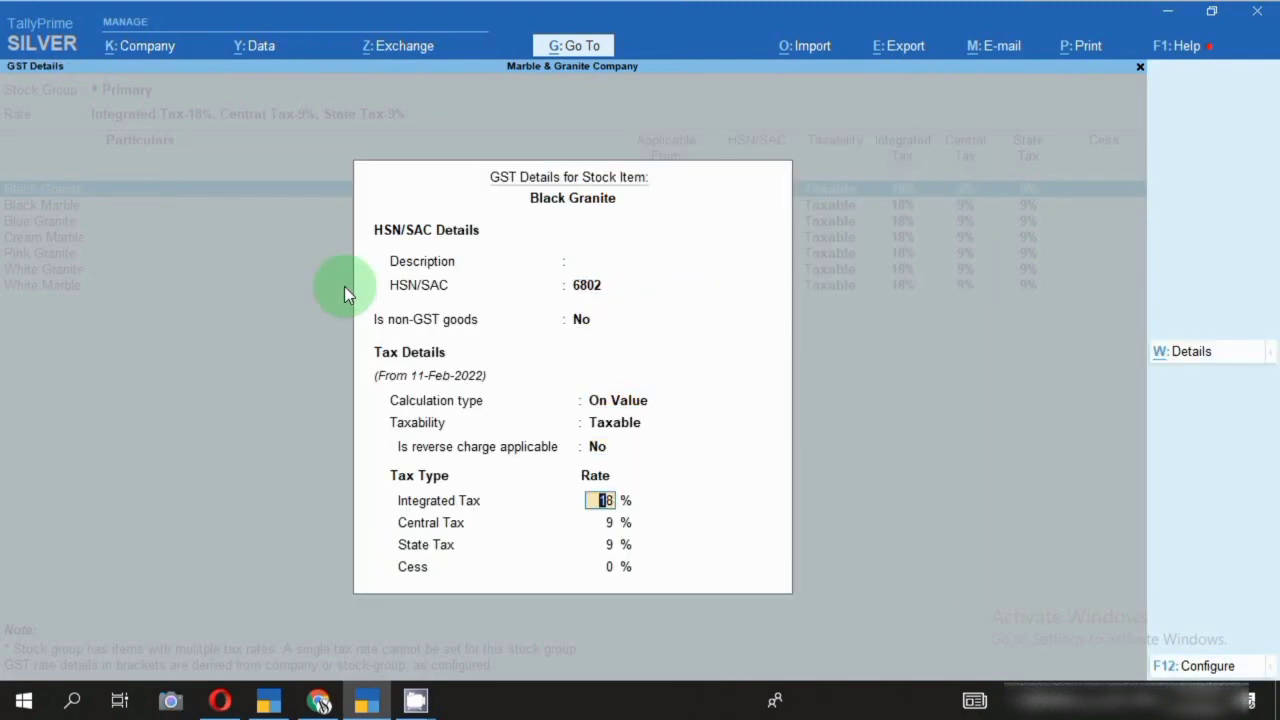
Set Black Granite's integrated tax rate to 28%, keep 11-Feb-2022 as the revised applicability date, and save the GST details
type("2")
type("0")
key("Return")
key("Return")
key("Return")
key("Return")
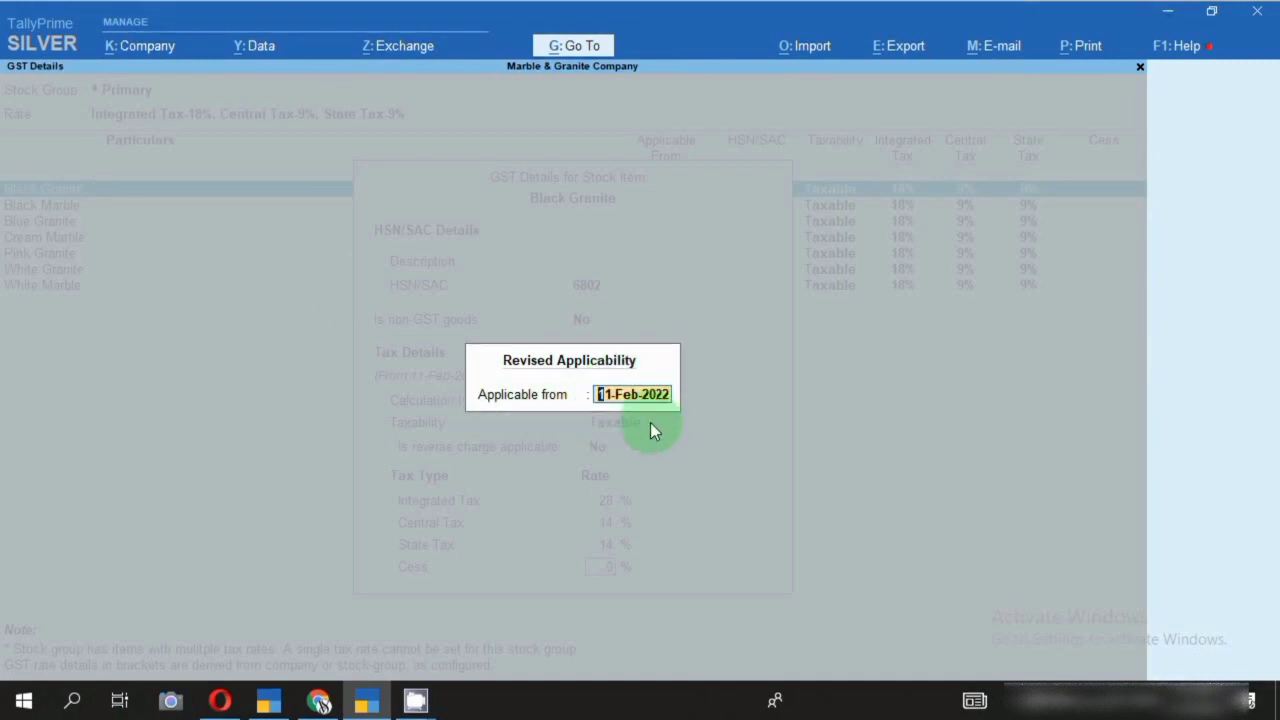
key("Return")
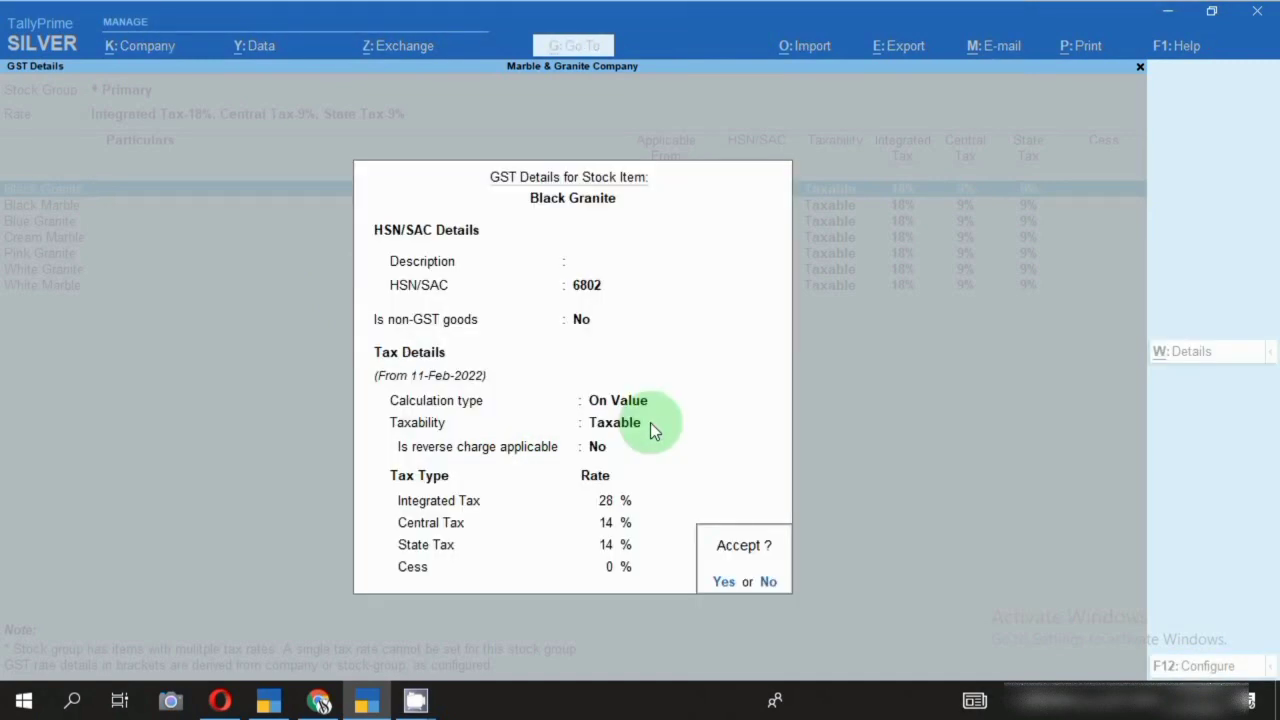
key("Return")
Return to the tax rate-wise summary and open the 28% integrated tax group to check its stock items
key("Down")
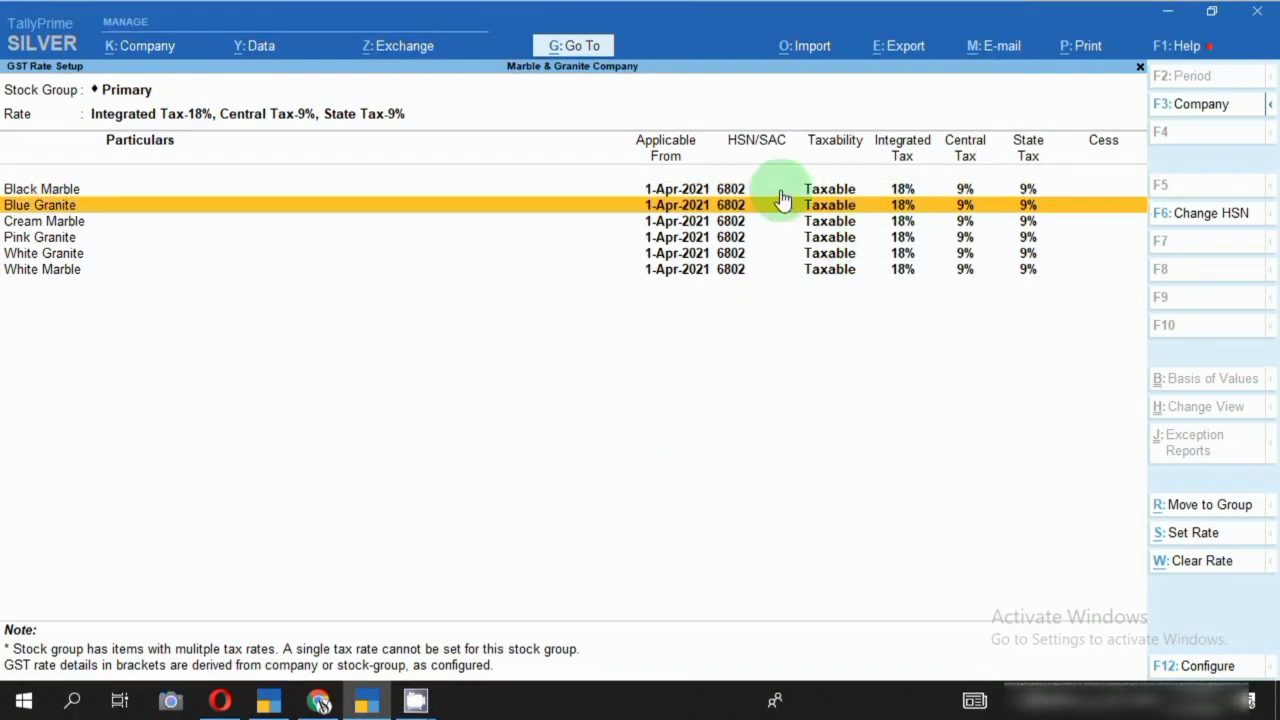
key("Escape")
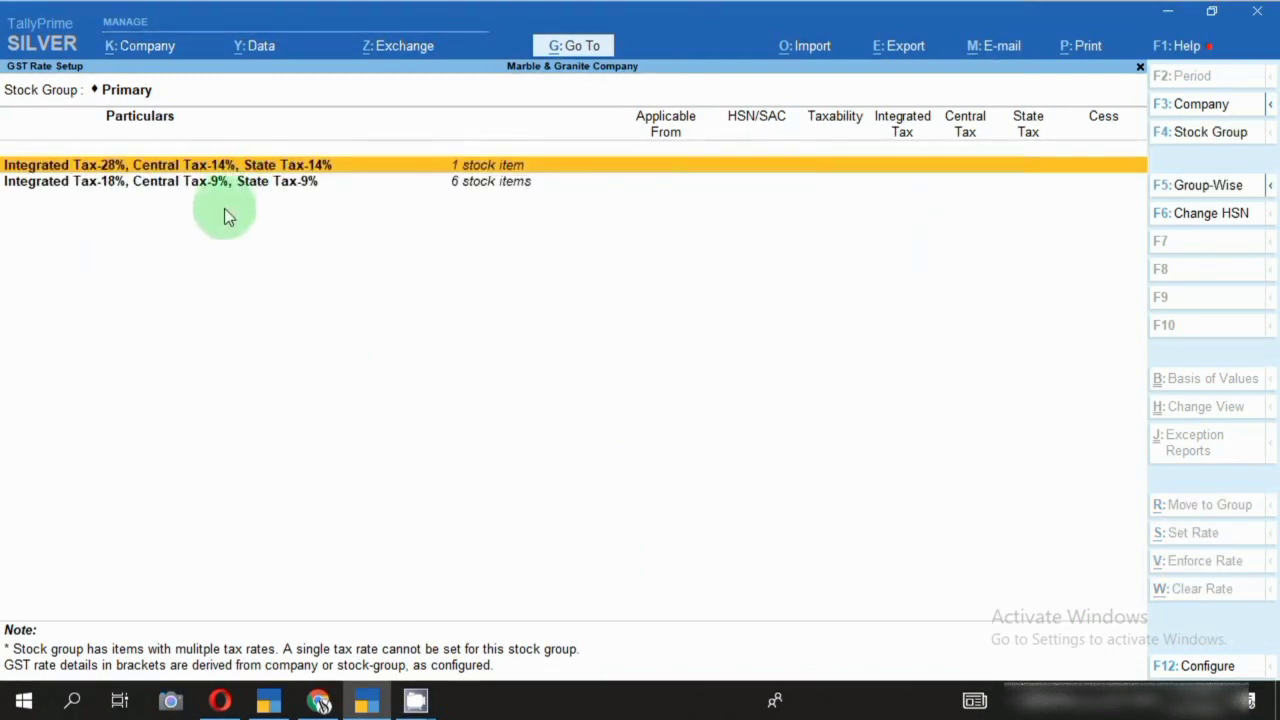
left_click(35, 188)
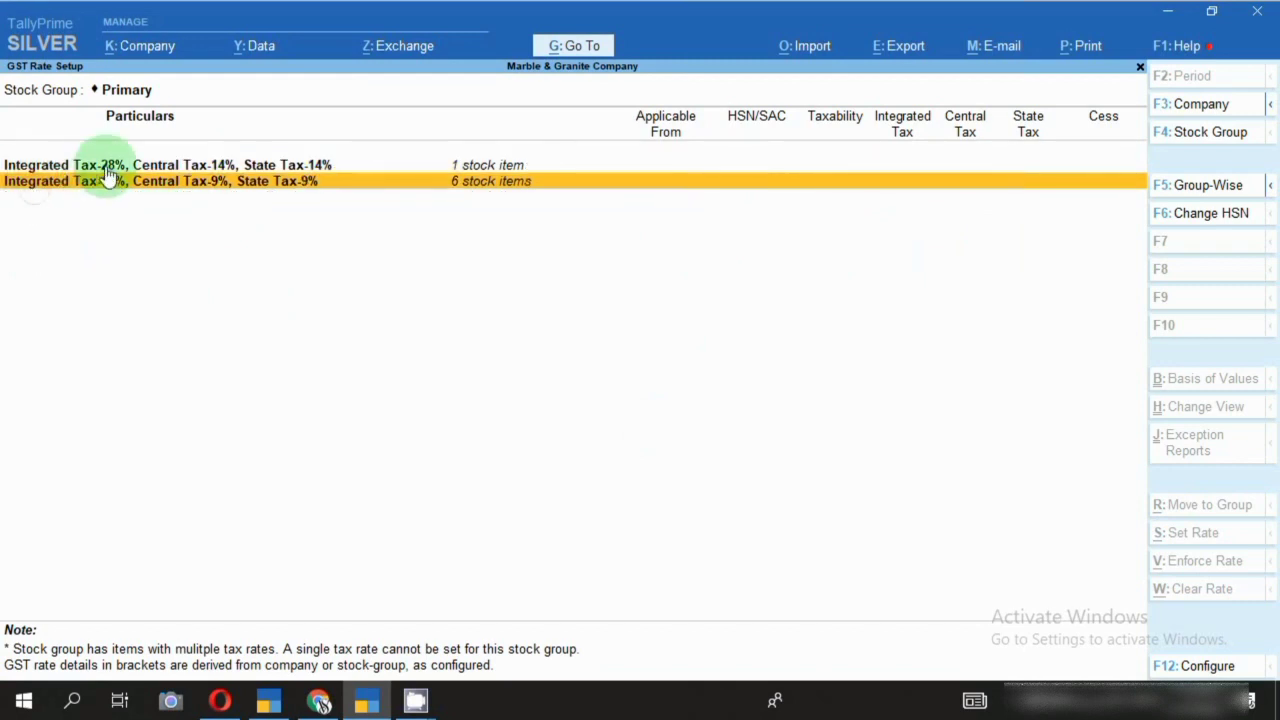
left_click(108, 168)
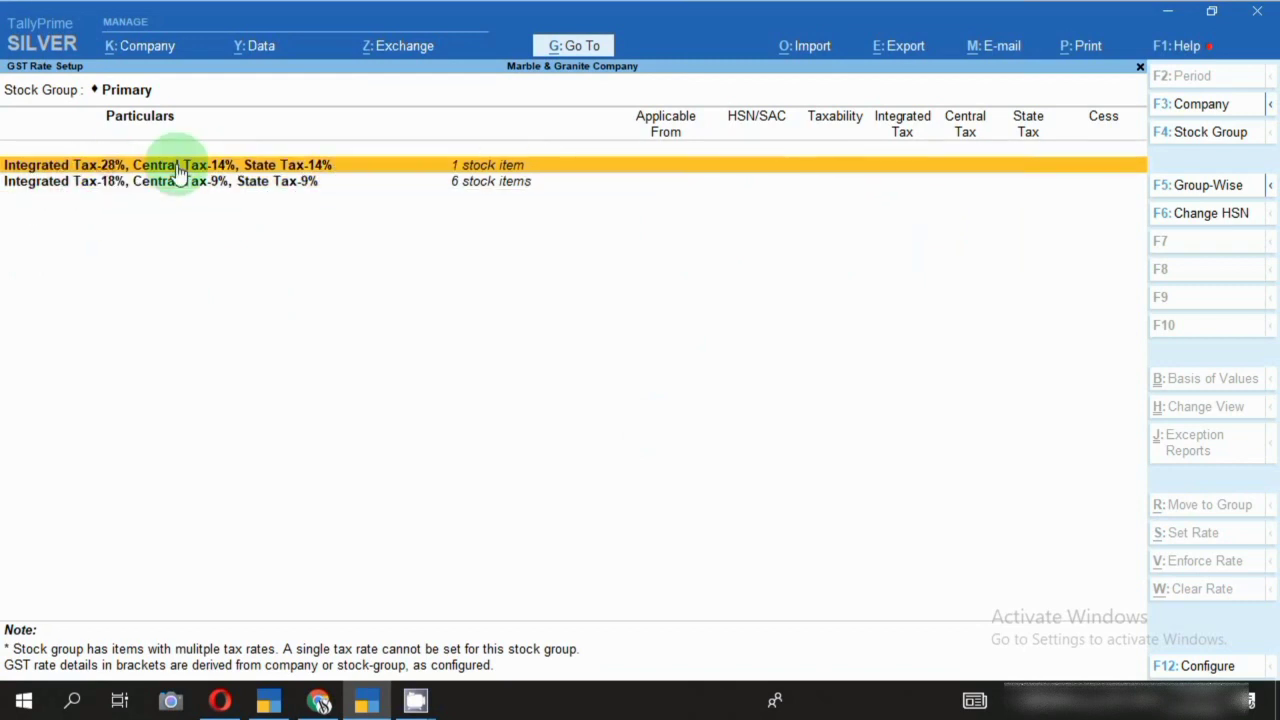
left_click(497, 172)
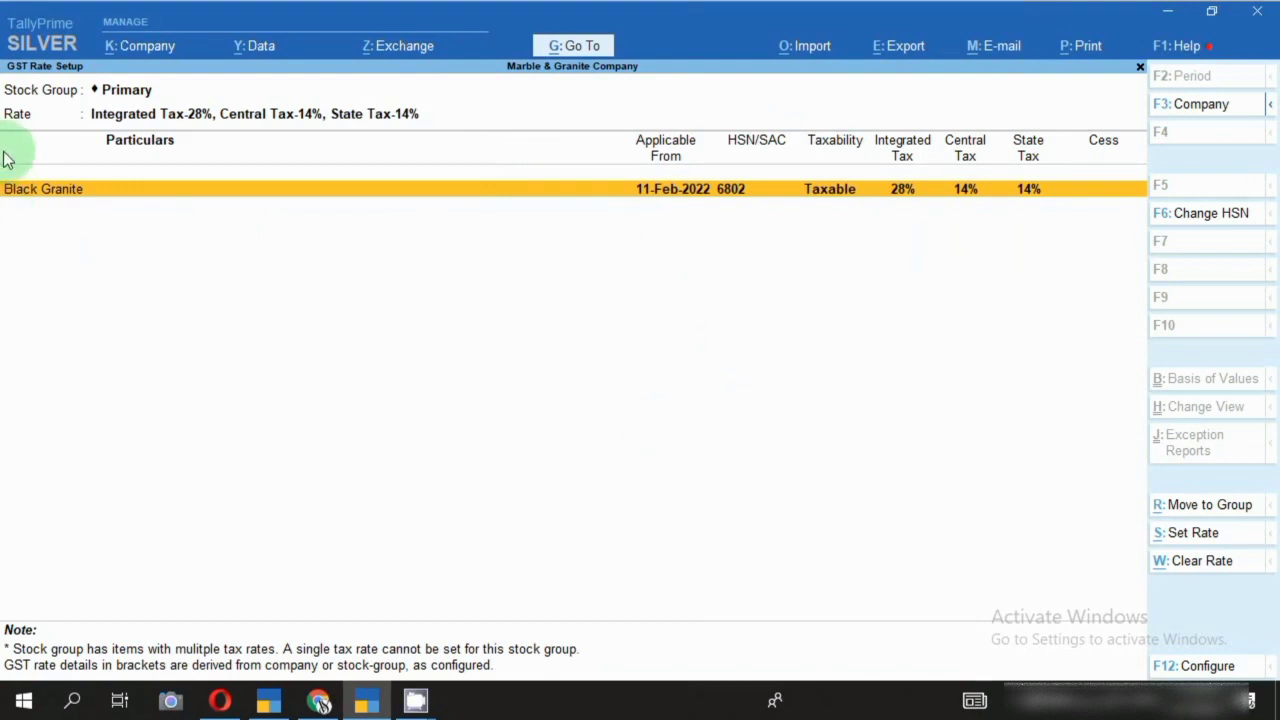
Return from the 28% group to the tax rate-wise summary and open the 18% integrated tax group
left_click(82, 194)
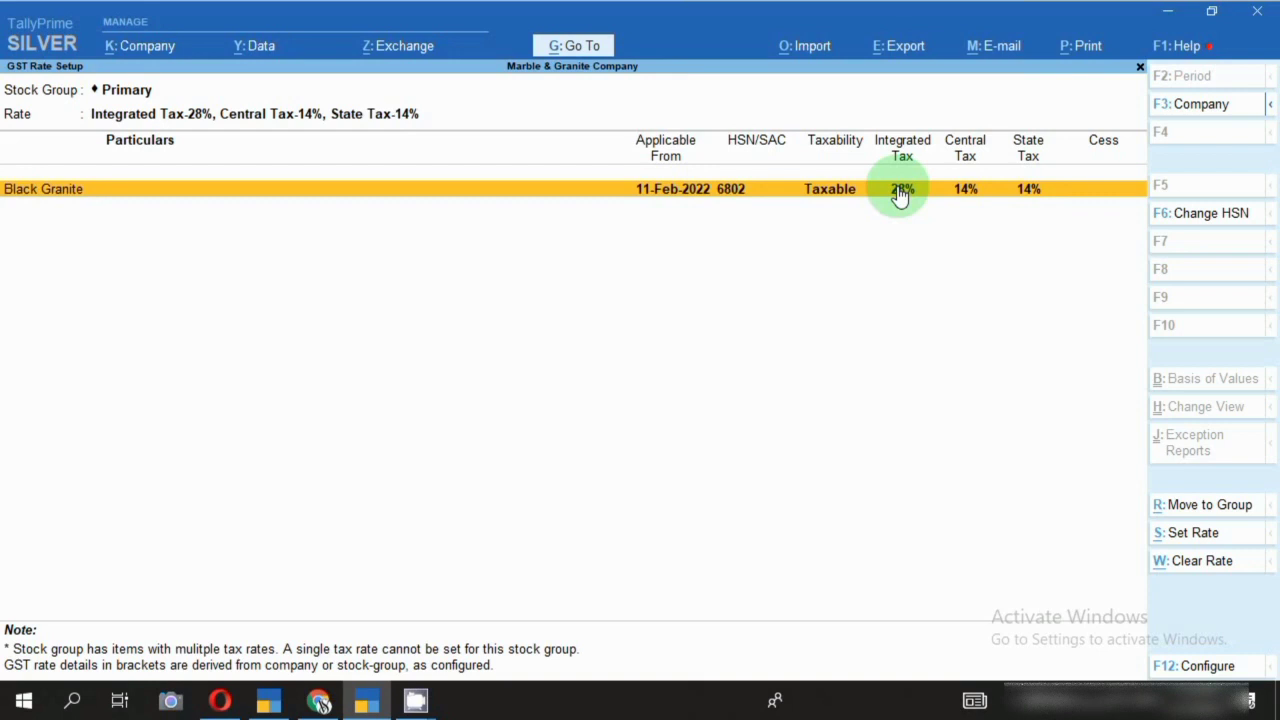
key("Escape")
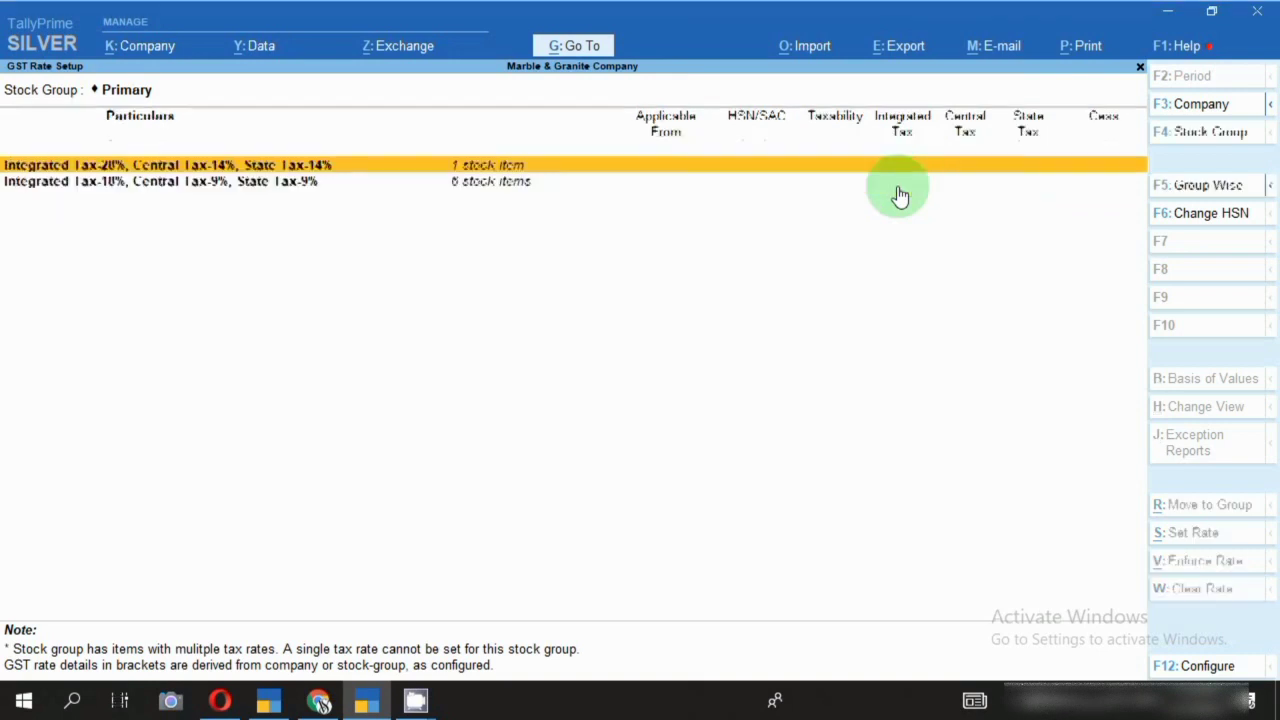
key("Down")
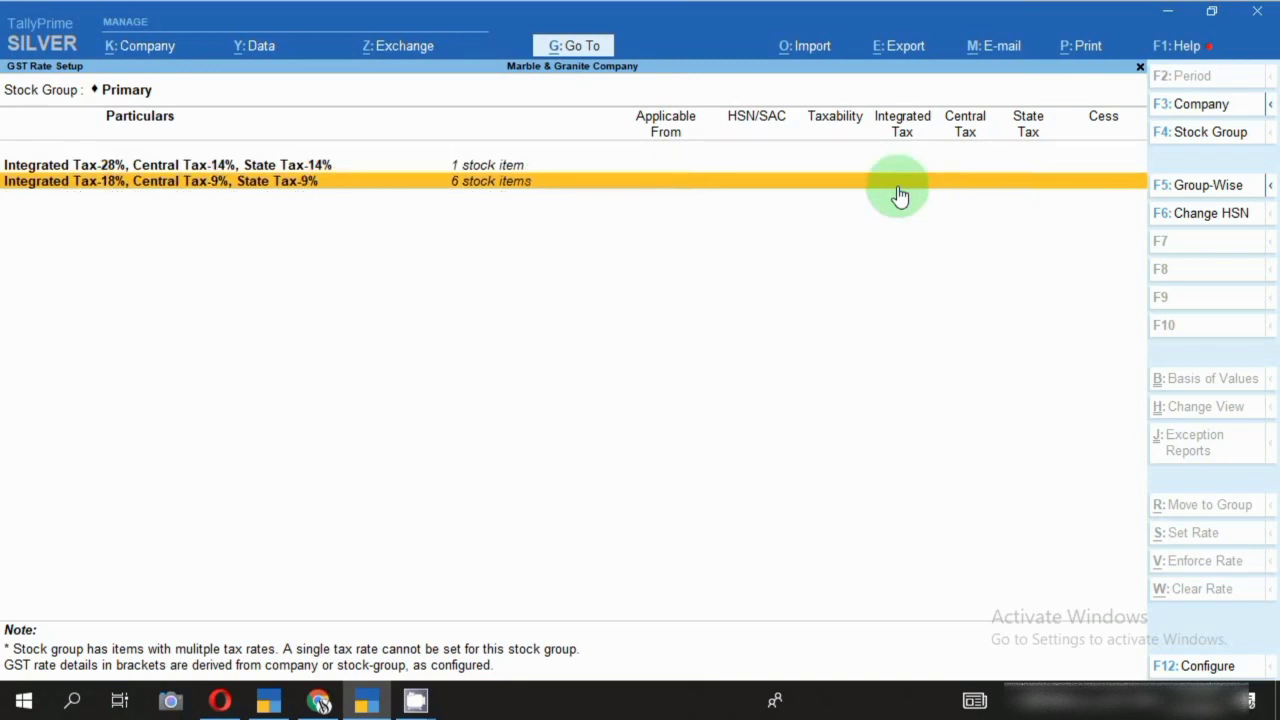
key("Return")
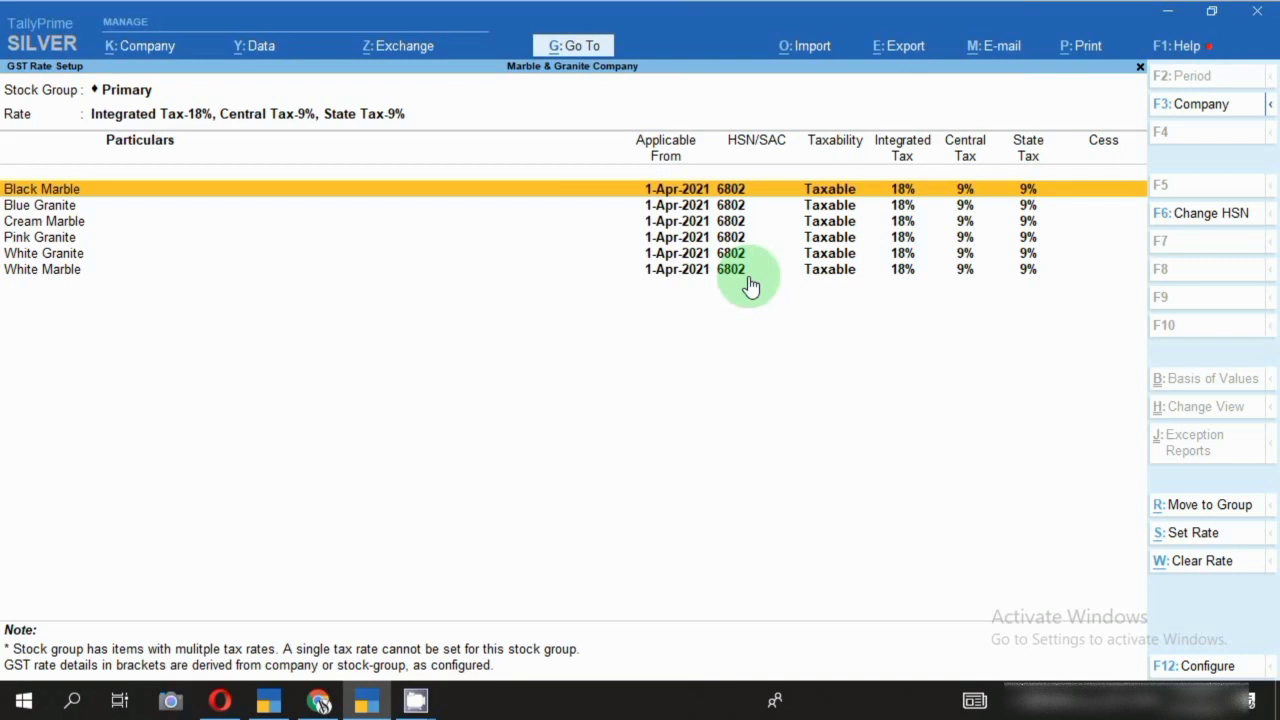
Select all six stock items from Black Marble to White Marble and open their GST details for setting the rate together
key("space")
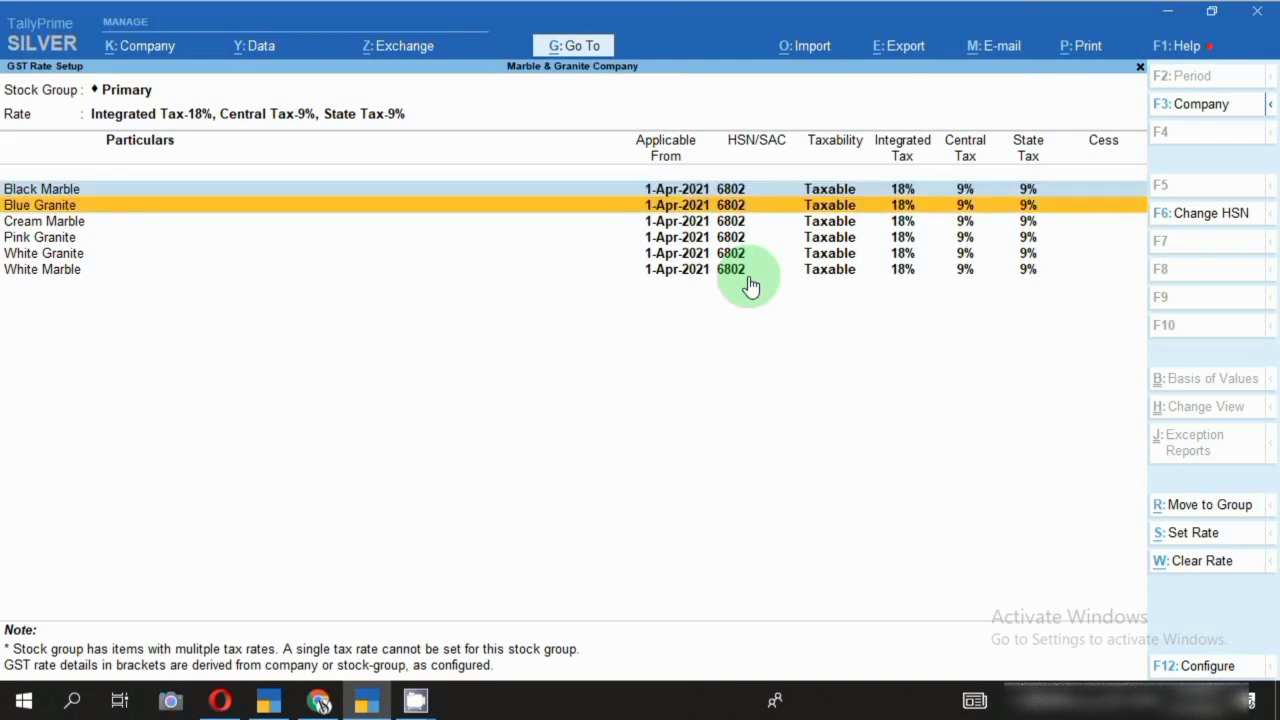
key("space")
key("space")
key("space")
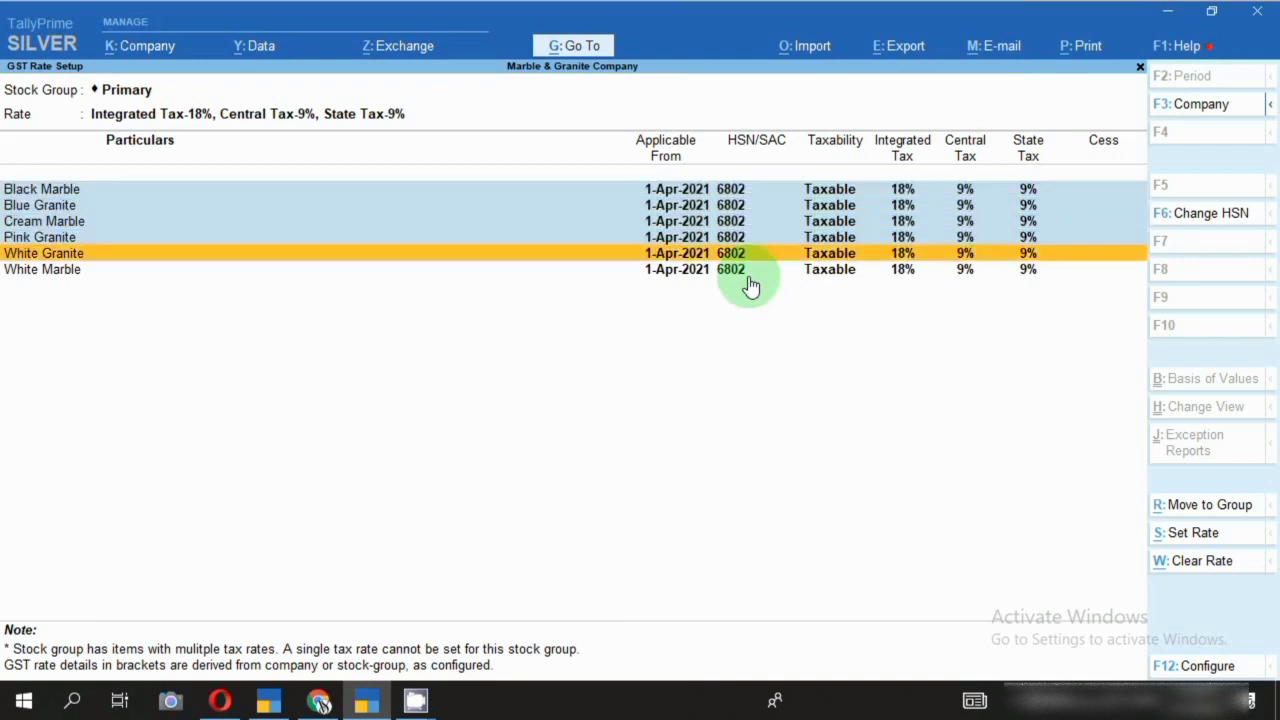
key("space")
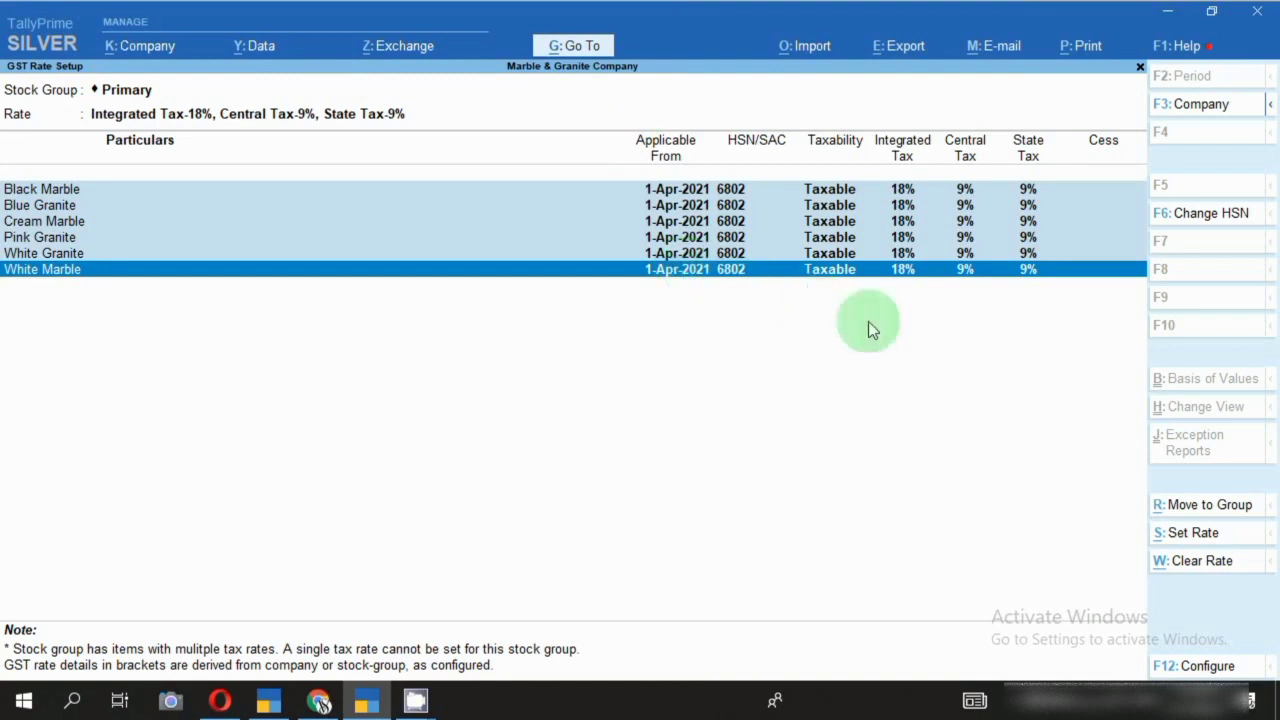
left_click(1228, 538)
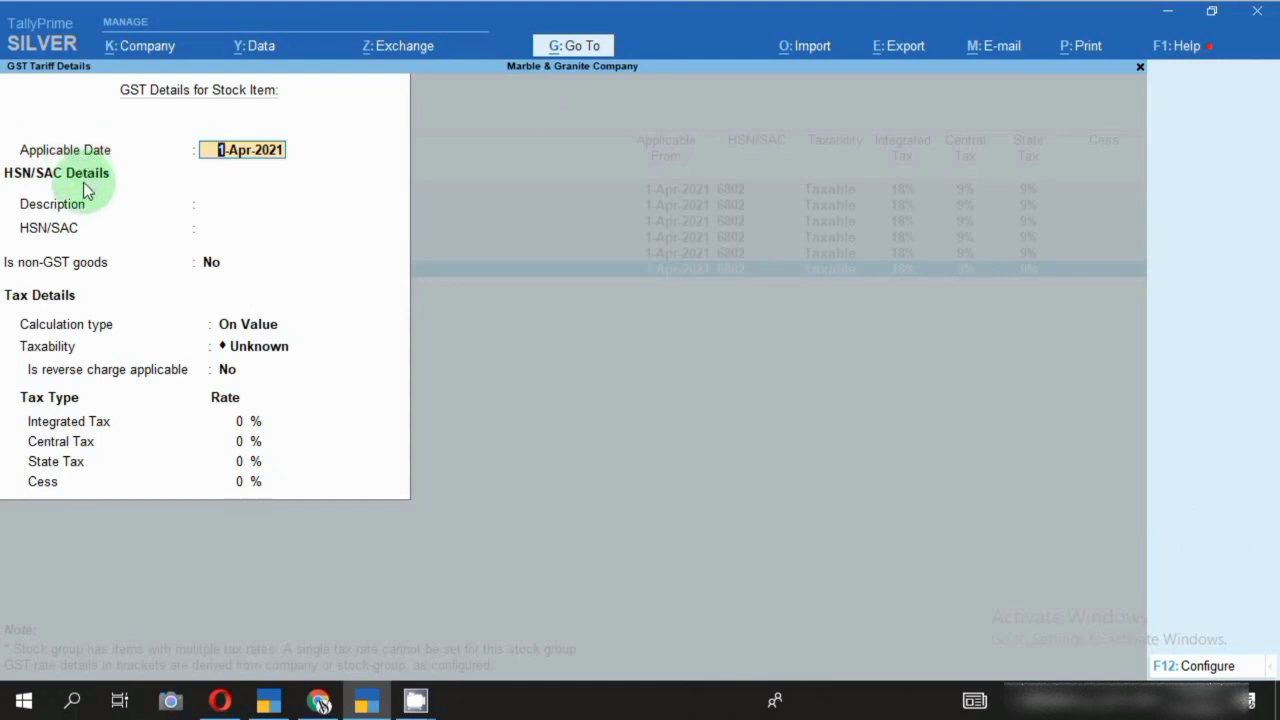
Set the applicable date to 11-Feb-2022 and HSN/SAC to 6802, leaving the description blank and keeping the non-GST goods and calculation type settings
type("11.2.22")
key("Return")
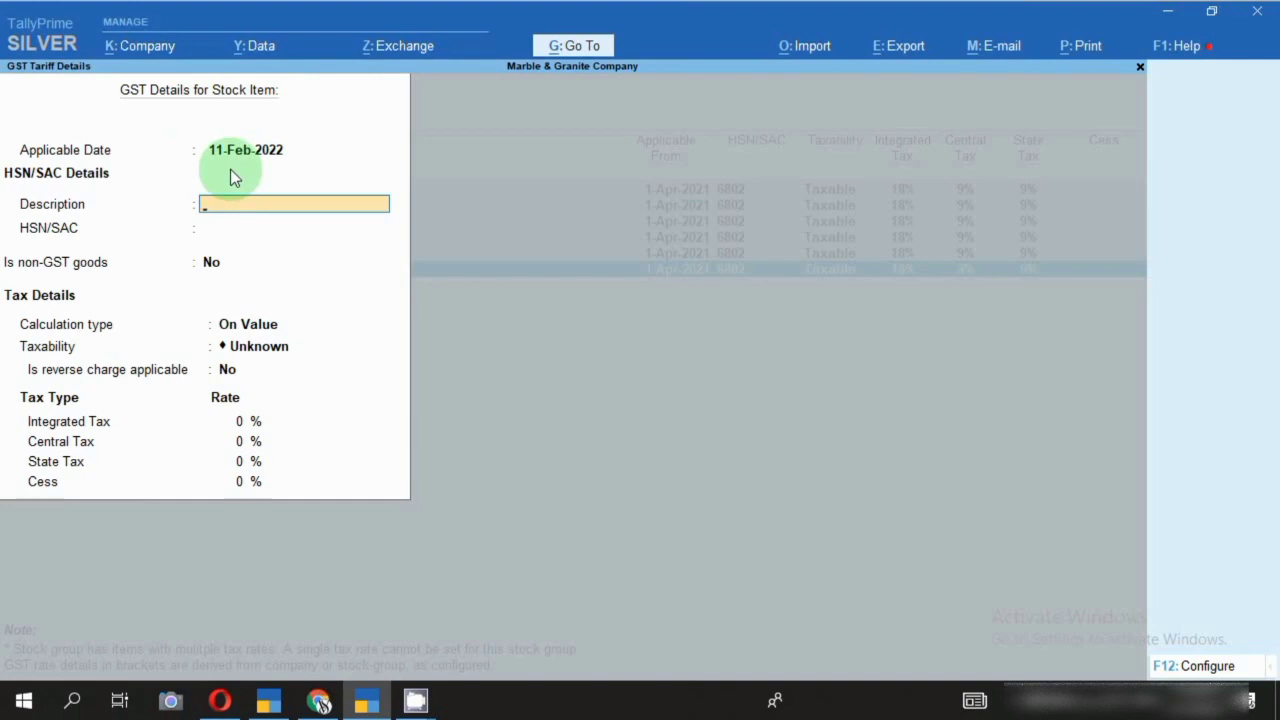
key("Return")
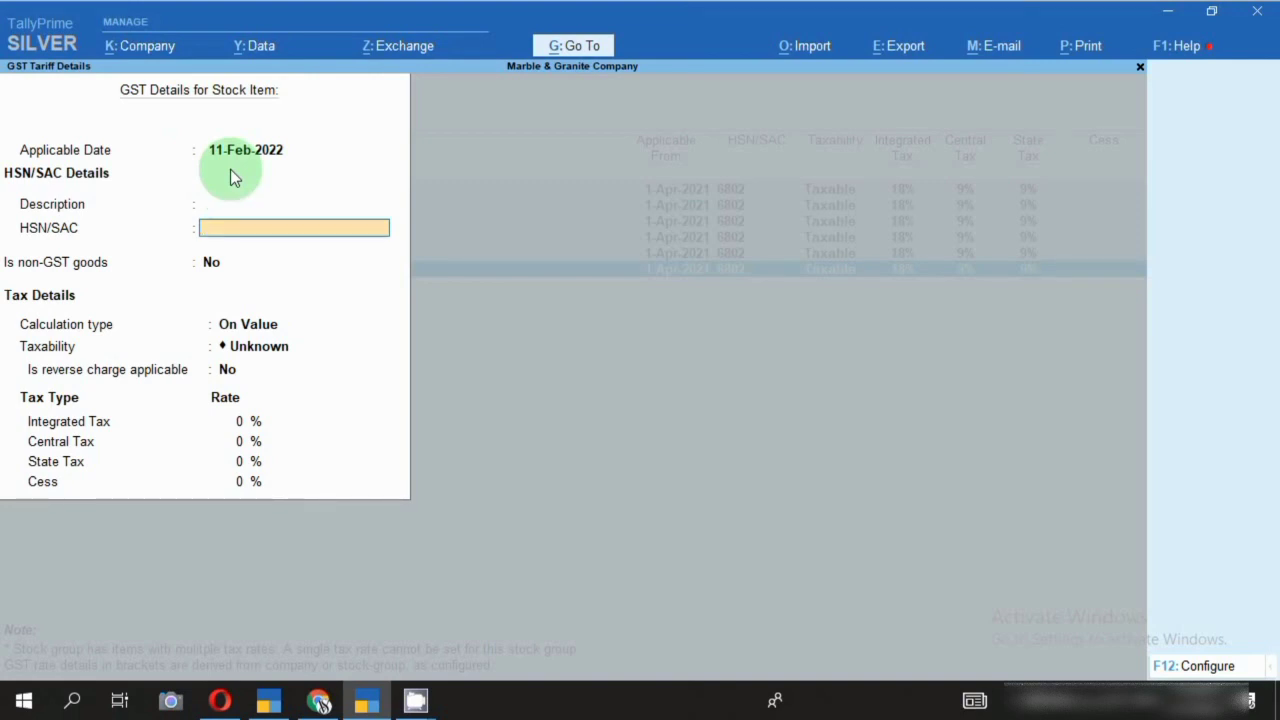
type("6802")
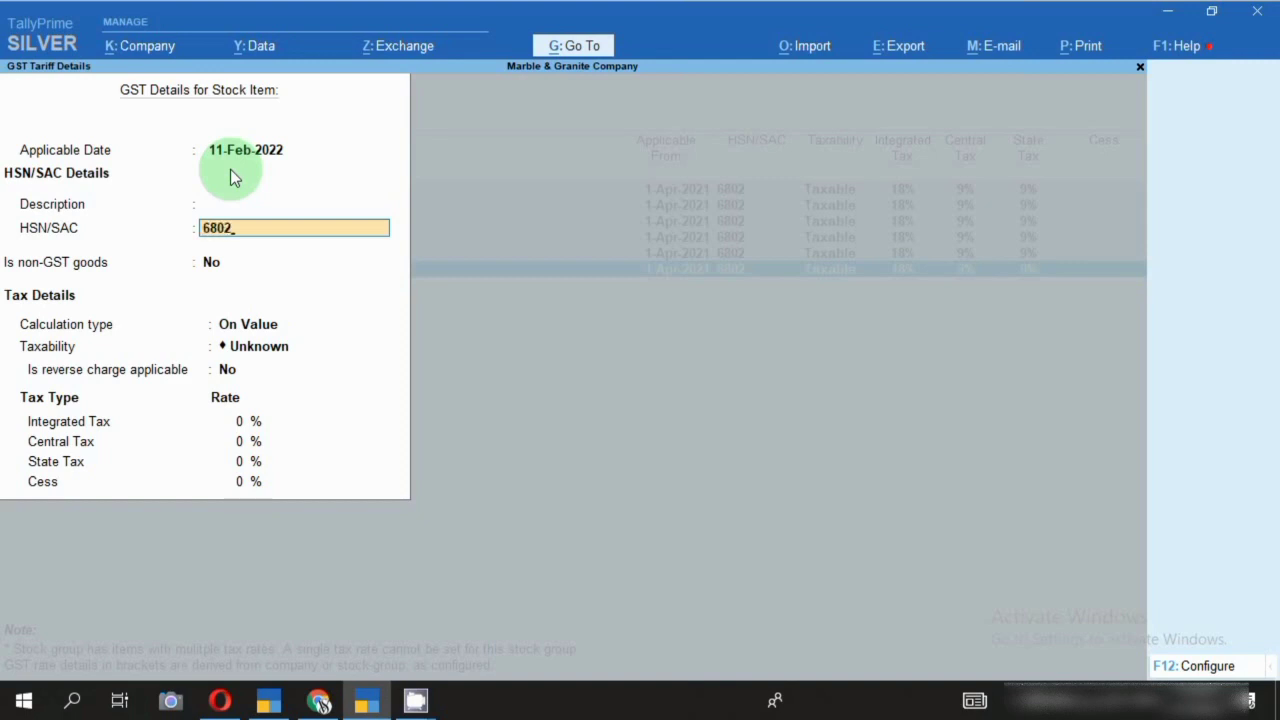
key("Return")
key("Return")
key("Return")
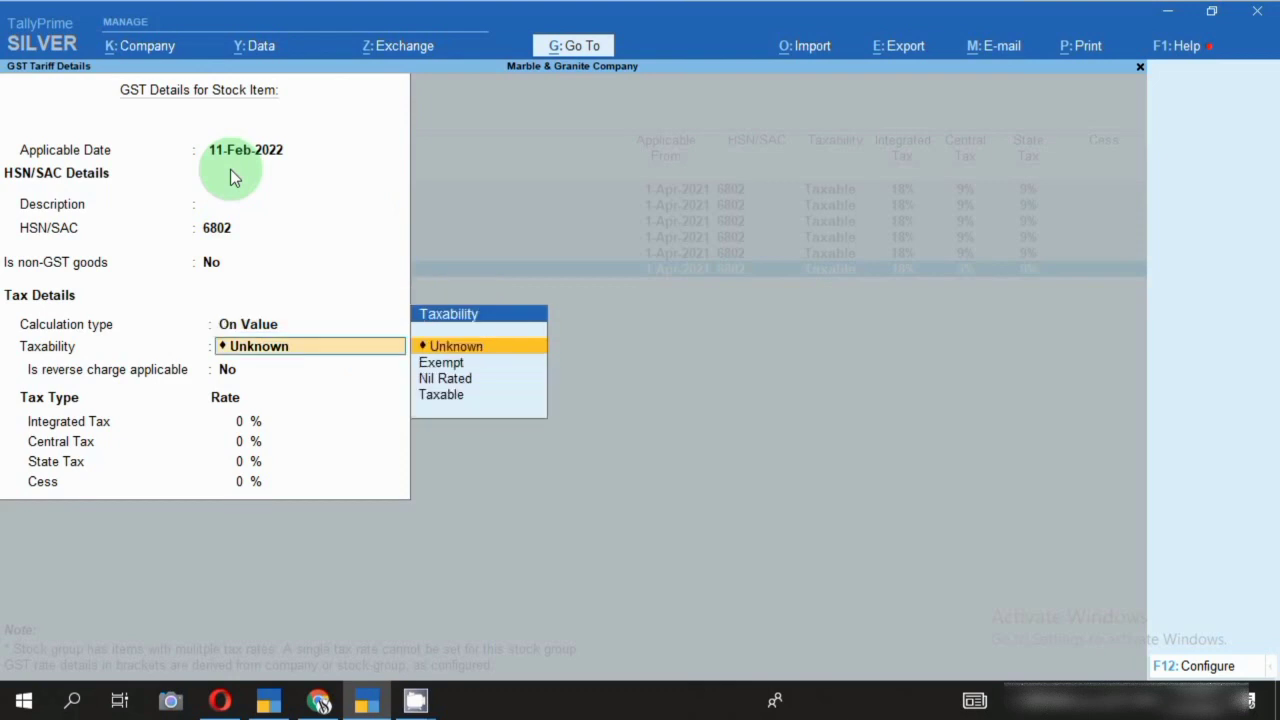
Set taxability to Taxable and integrated tax to 28%, save the selected items' GST details, and open the 28% group
key("Down")
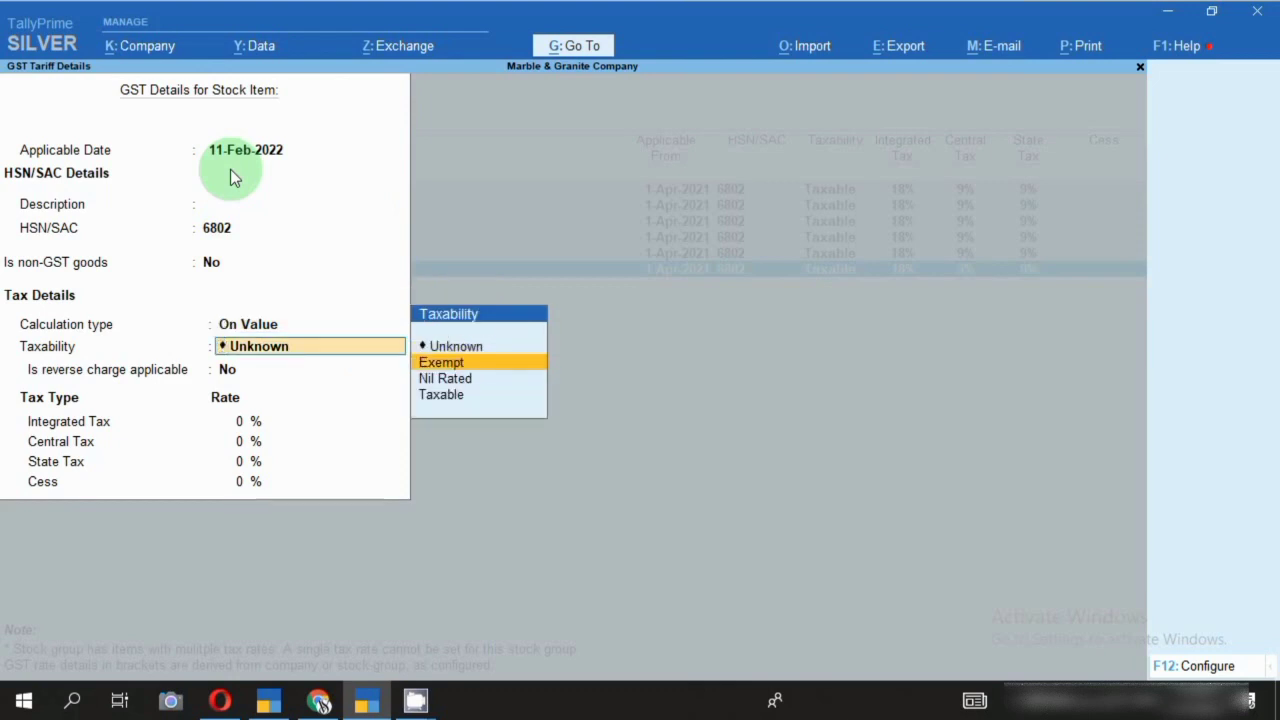
key("Down")
key("Down")
key("Return")
key("Return")
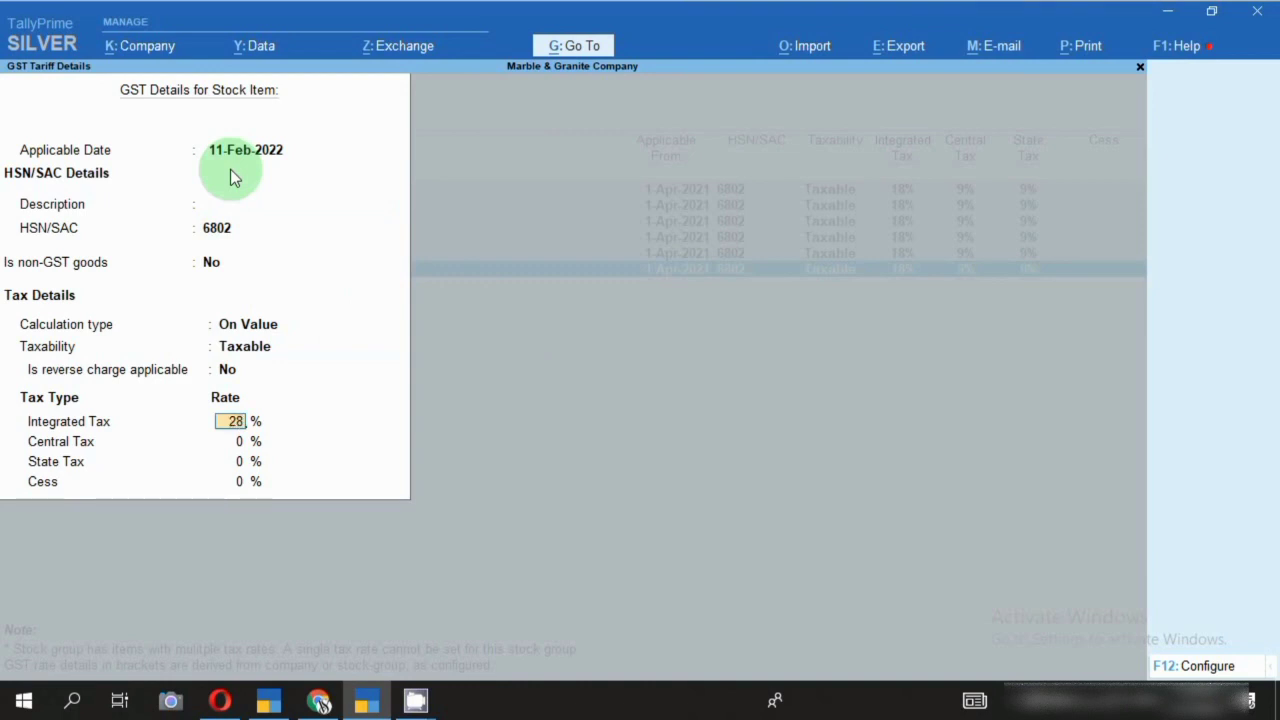
key("Return")
key("Return")
key("Return")
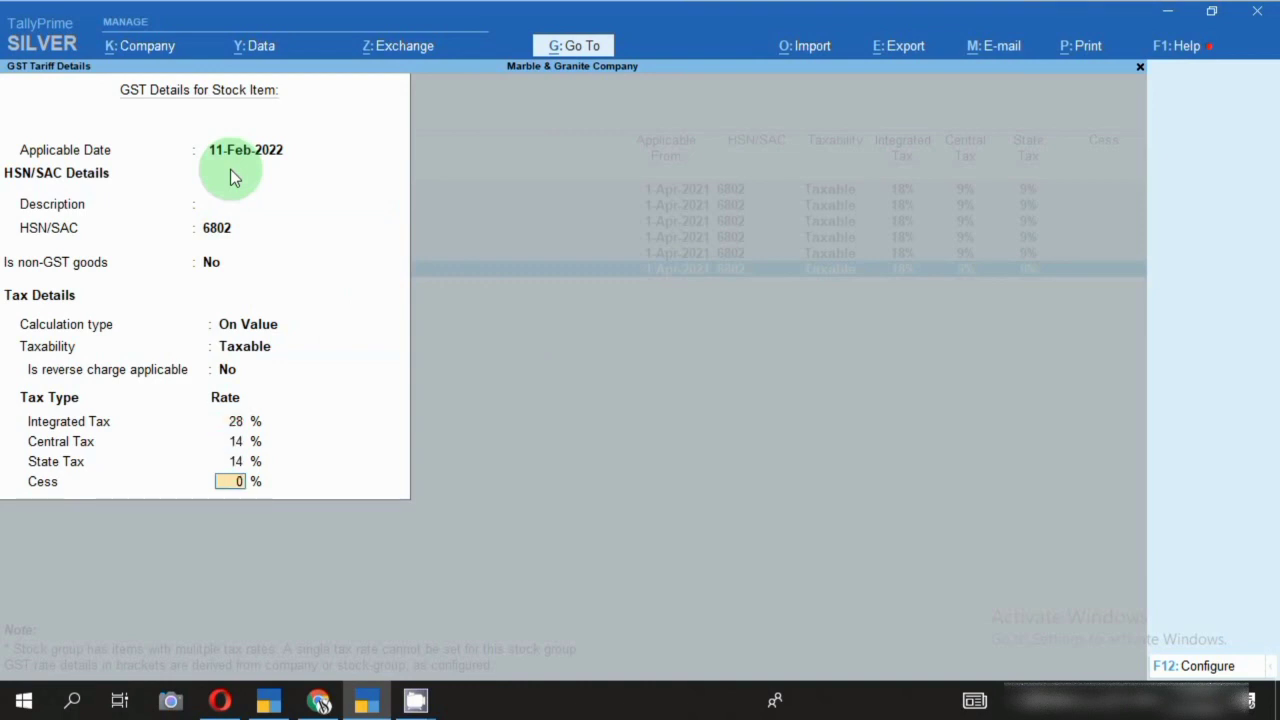
key("Return")
key("Return")
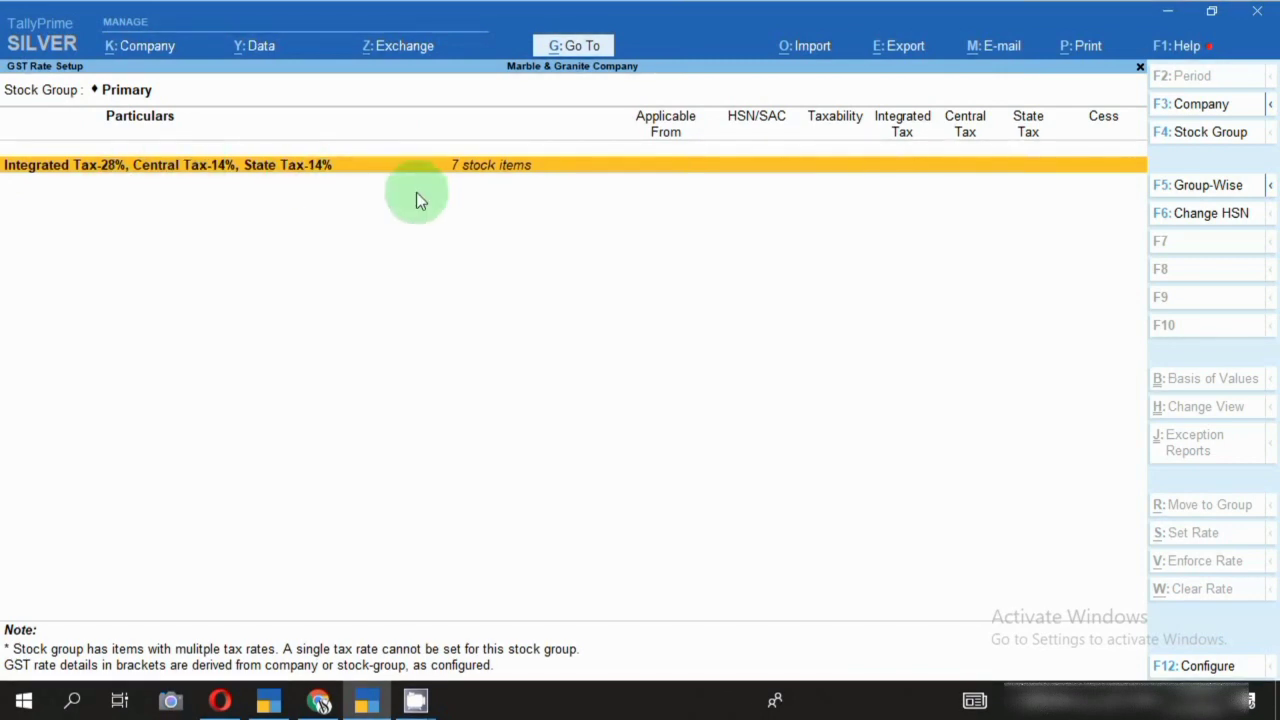
key("Return")
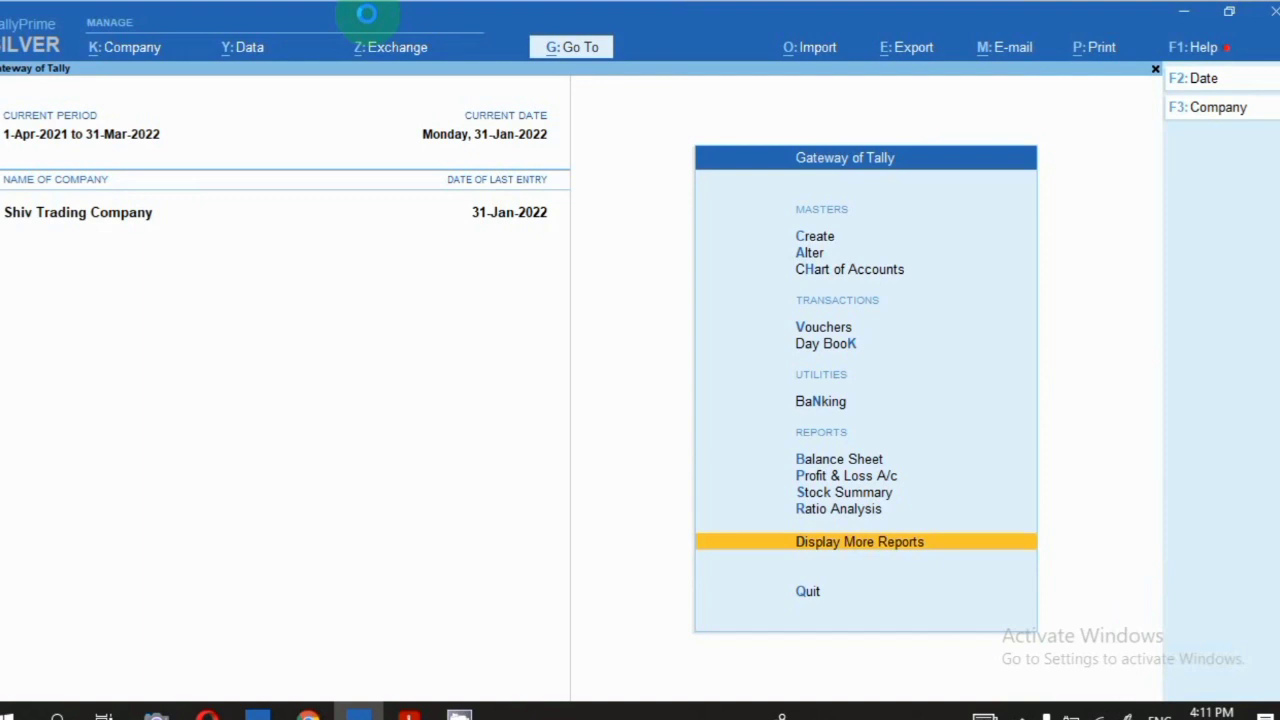
Open the Statistics report of Shiv Trading Company and drill down to its list of ledgers
key("d")
key("s")
key("s")
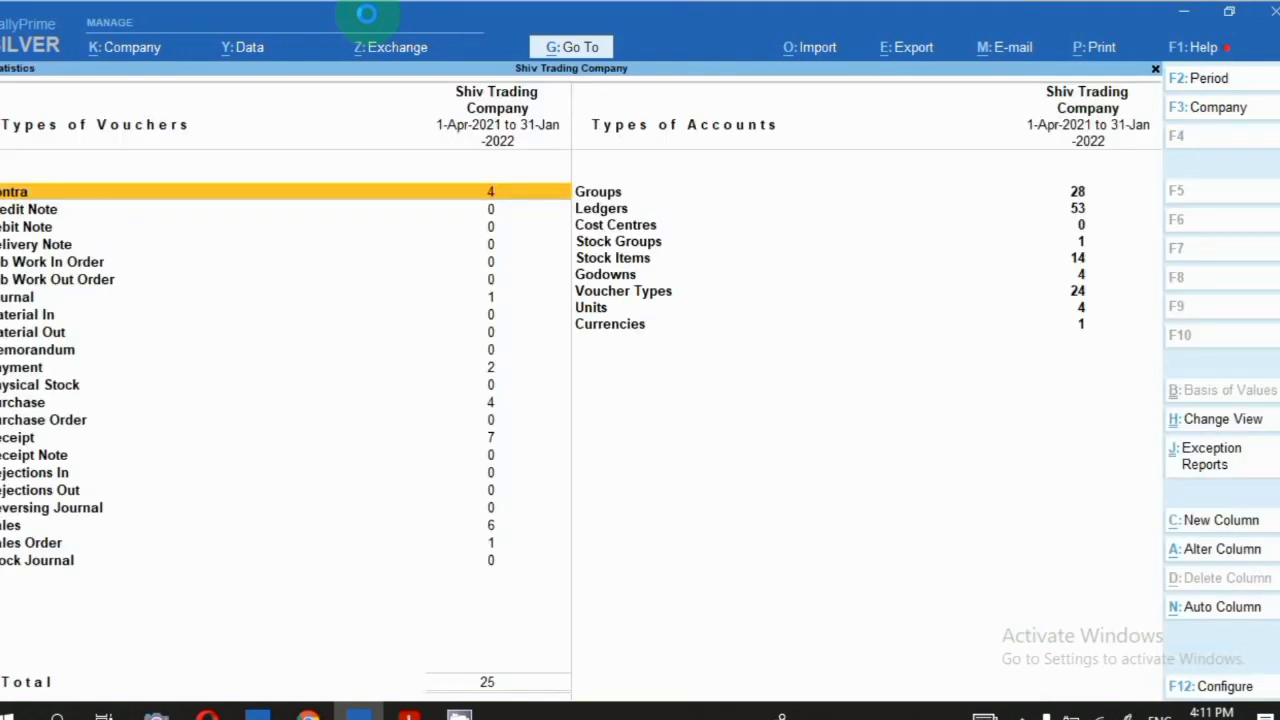
key("Right")
key("Down")
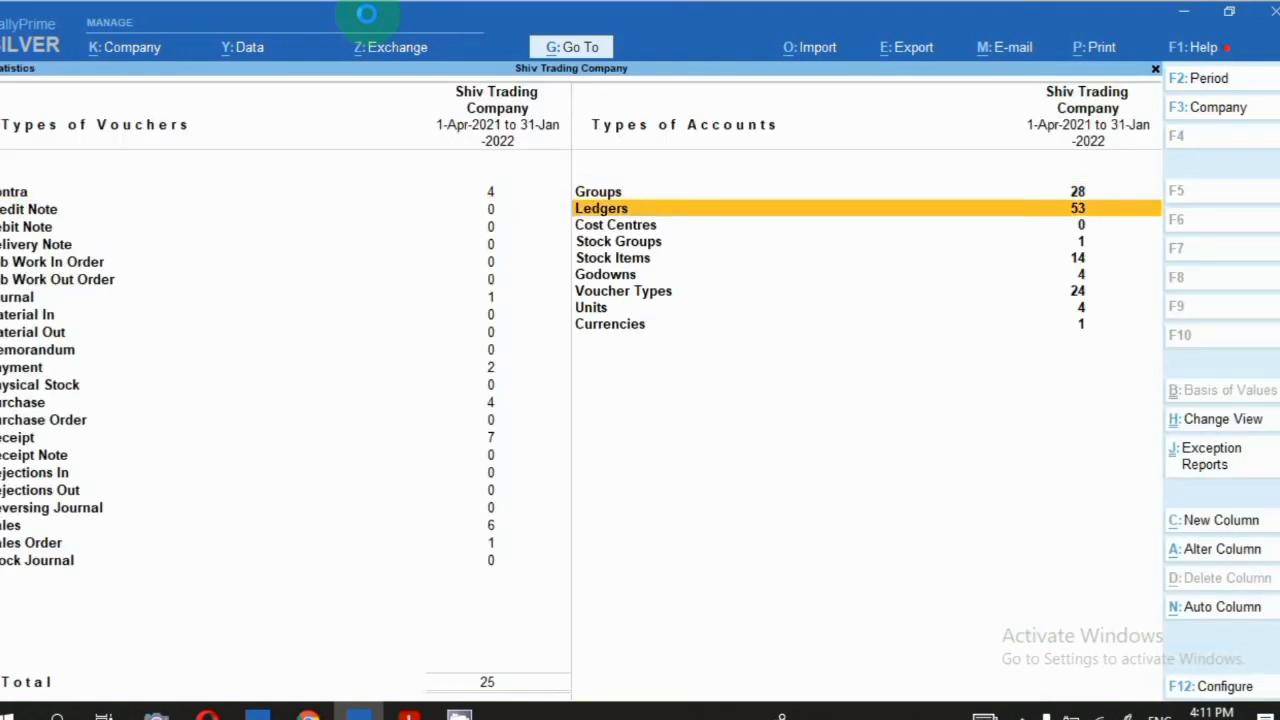
key("Return")
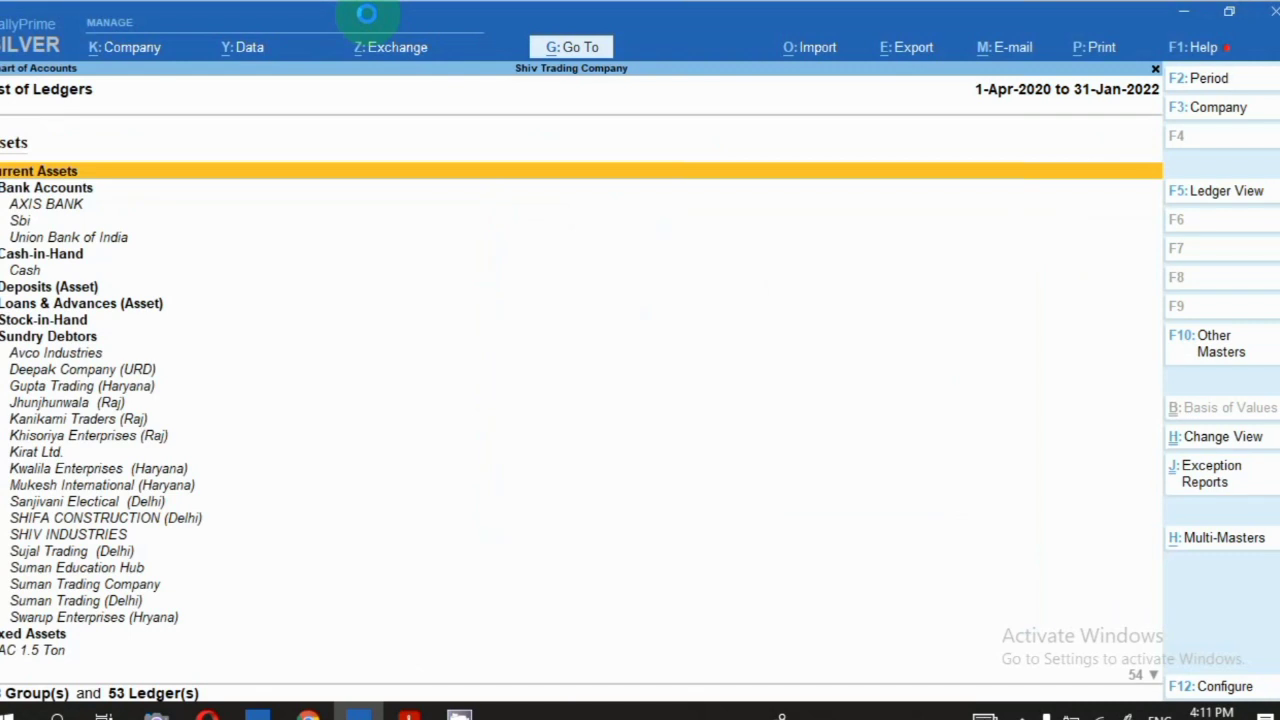
Examine the party ledgers listed under Sundry Debtors, noting the state given in each party's name
key("Down")
key("Down")
key("Down")
key("Down")
key("Down")
key("Down")
key("Down")
key("Down")
key("Down")
key("Down")
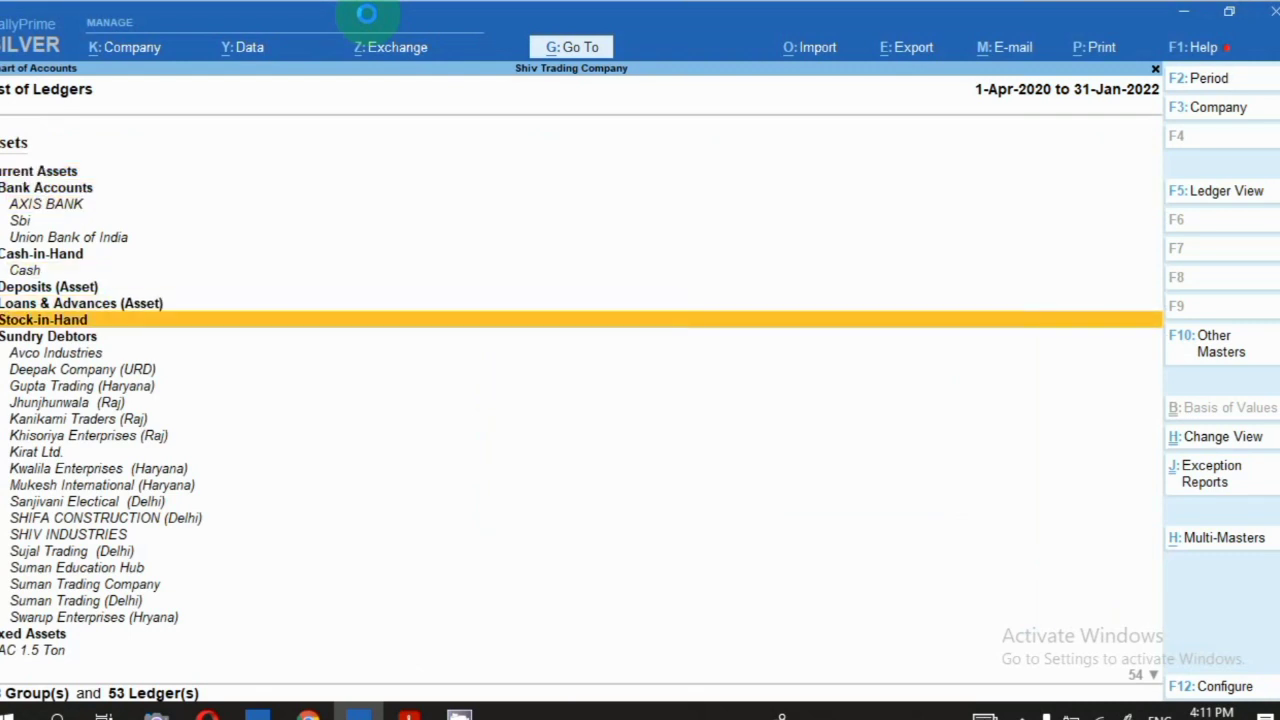
key("space")
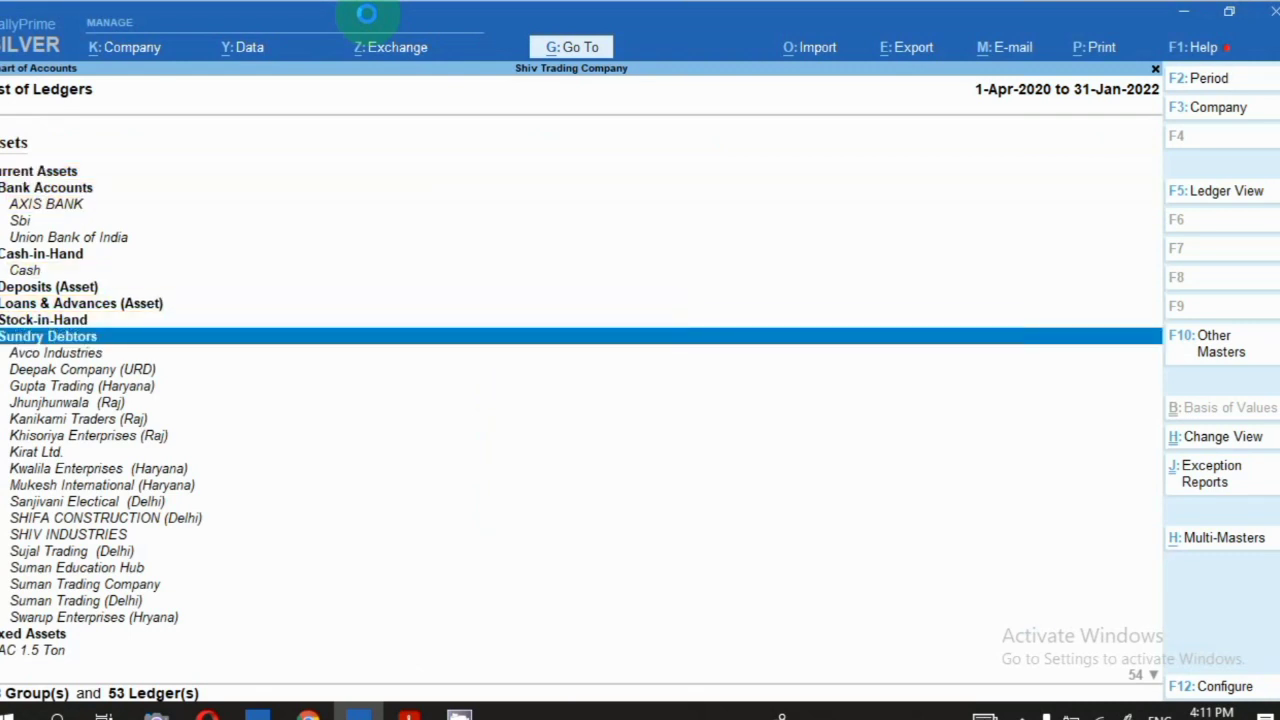
key("Down")
key("Down")
key("Down")
key("Down")
key("Down")
key("Down")
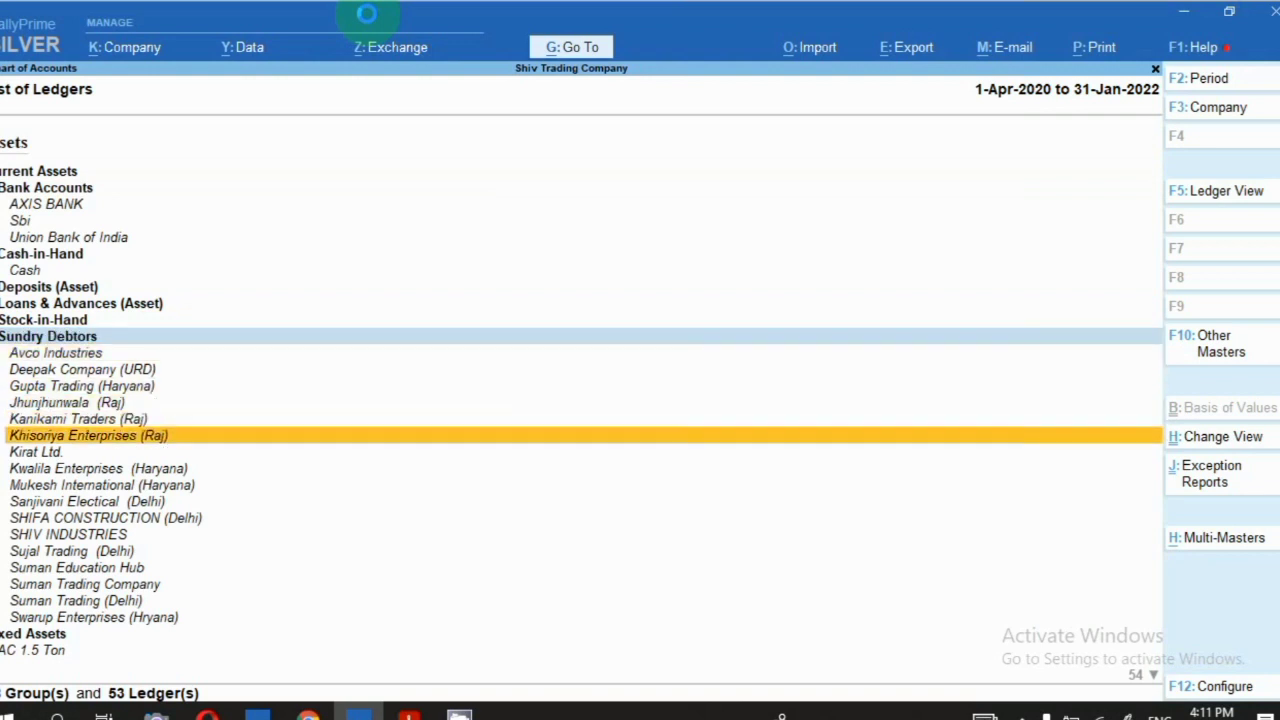
key("Down")
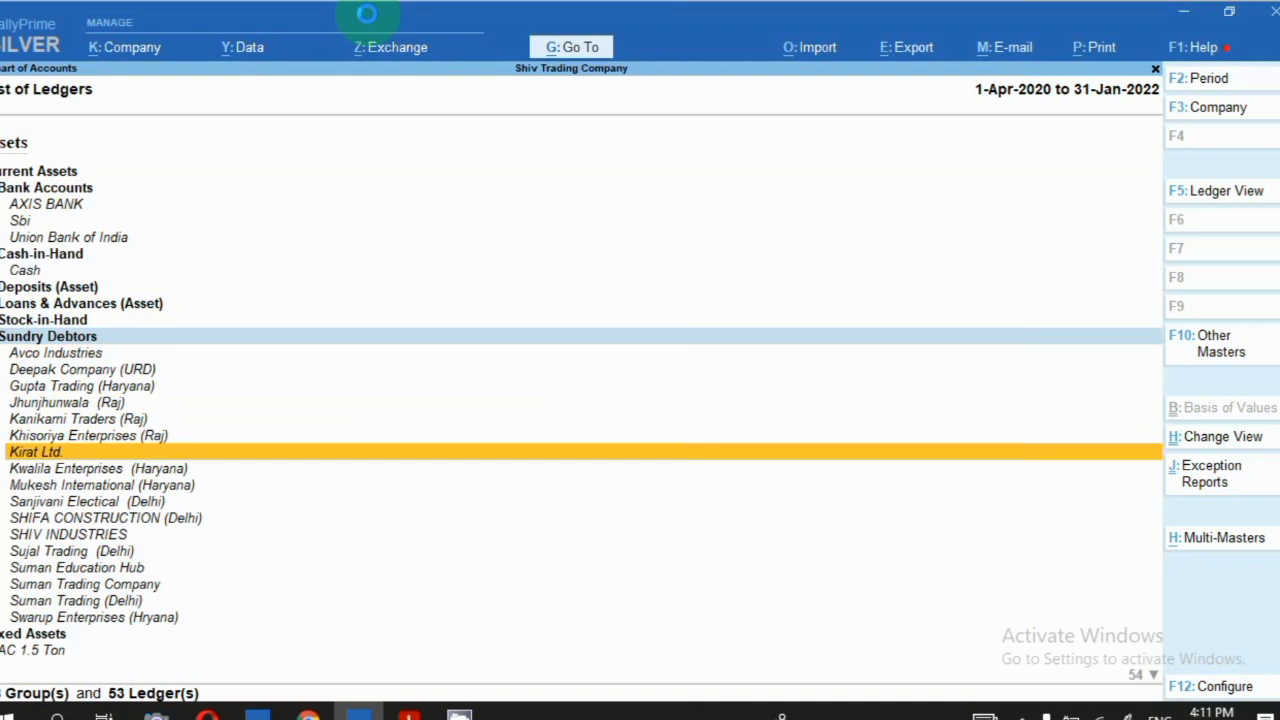
key("Up")
key("Up")
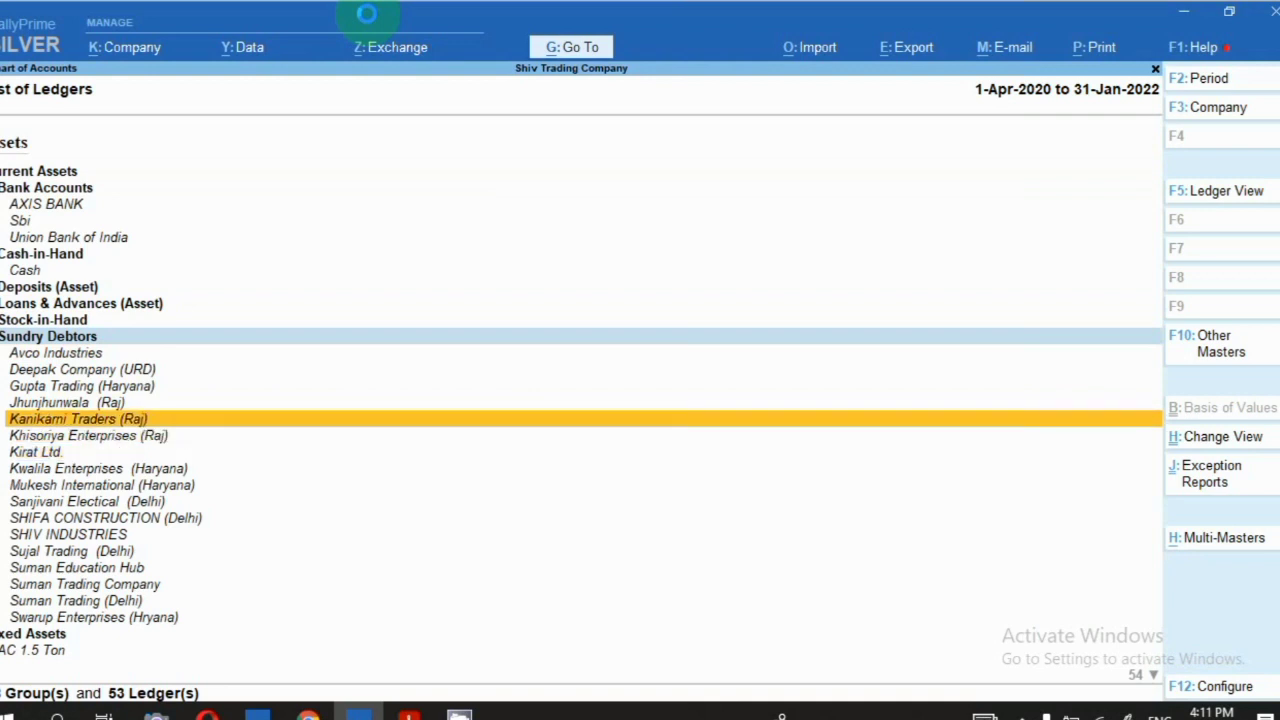
key("Down")
key("Down")
key("Down")
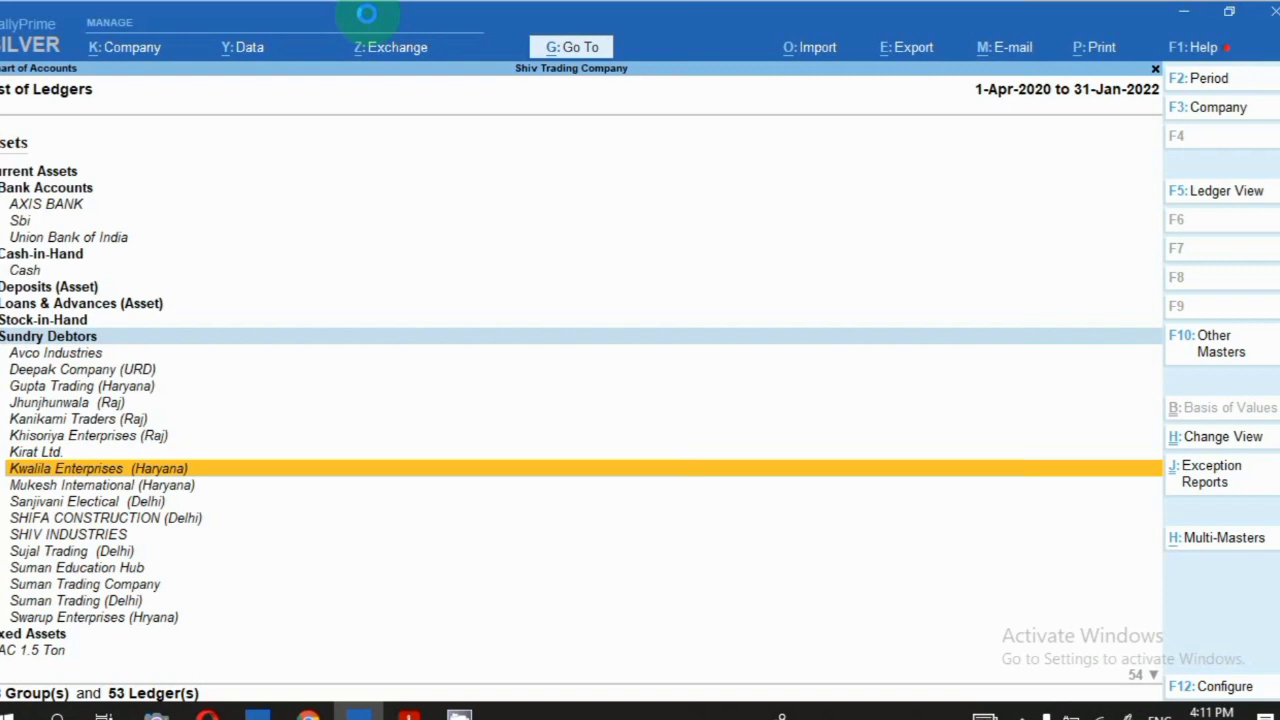
key("Up")
key("Up")
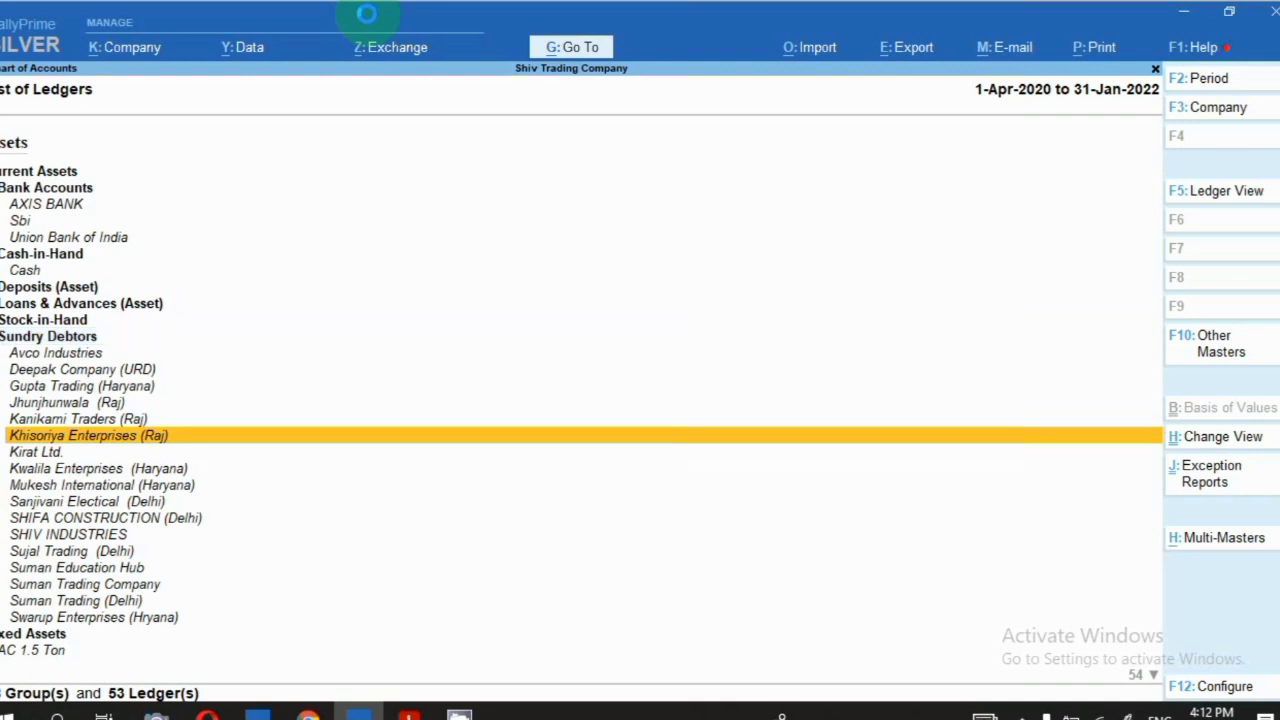
Return to the Gateway of Tally and start creating a new accounting group
key("Escape")
key("Escape")
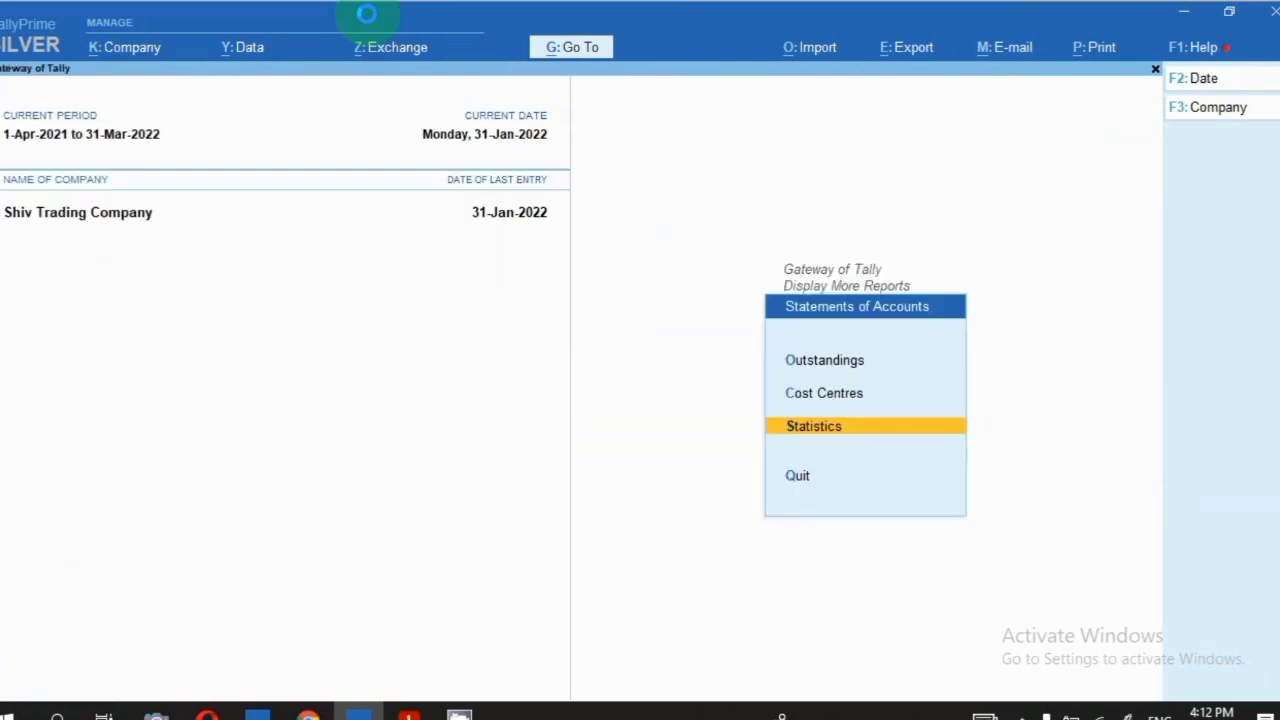
key("Escape")
key("Escape")
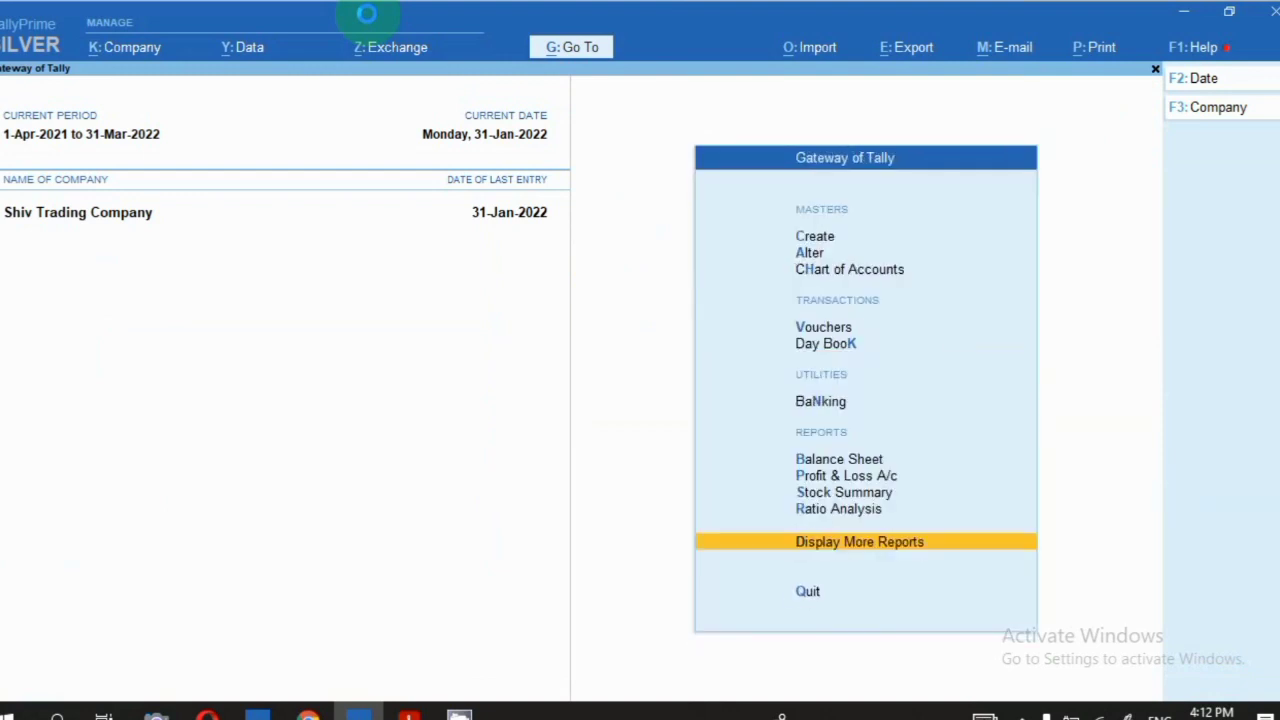
key("Down")
key("Down")
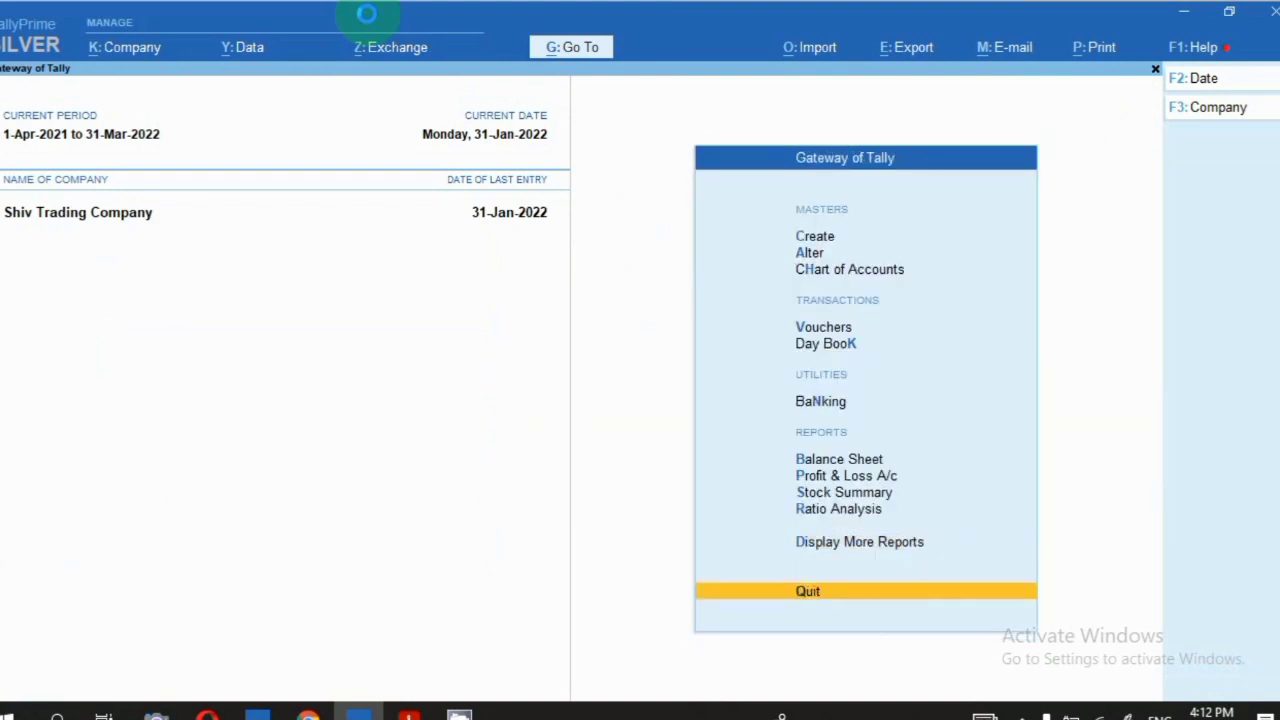
key("Return")
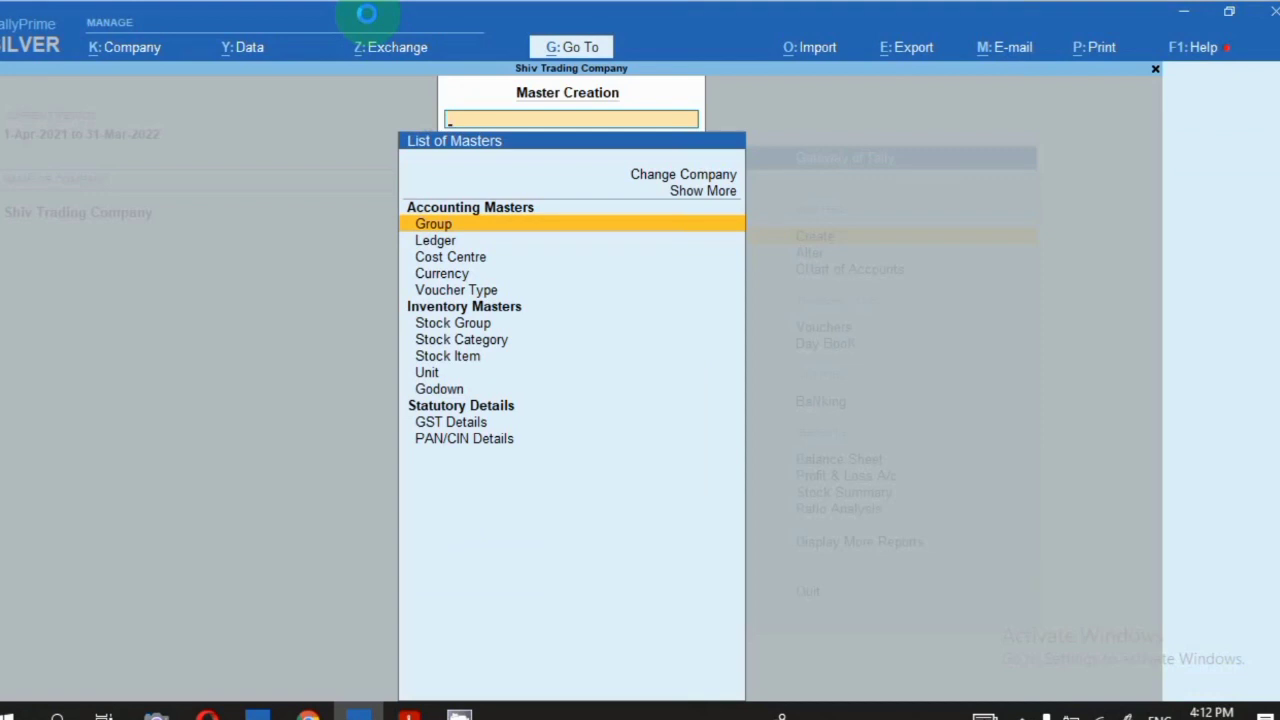
key("Down")
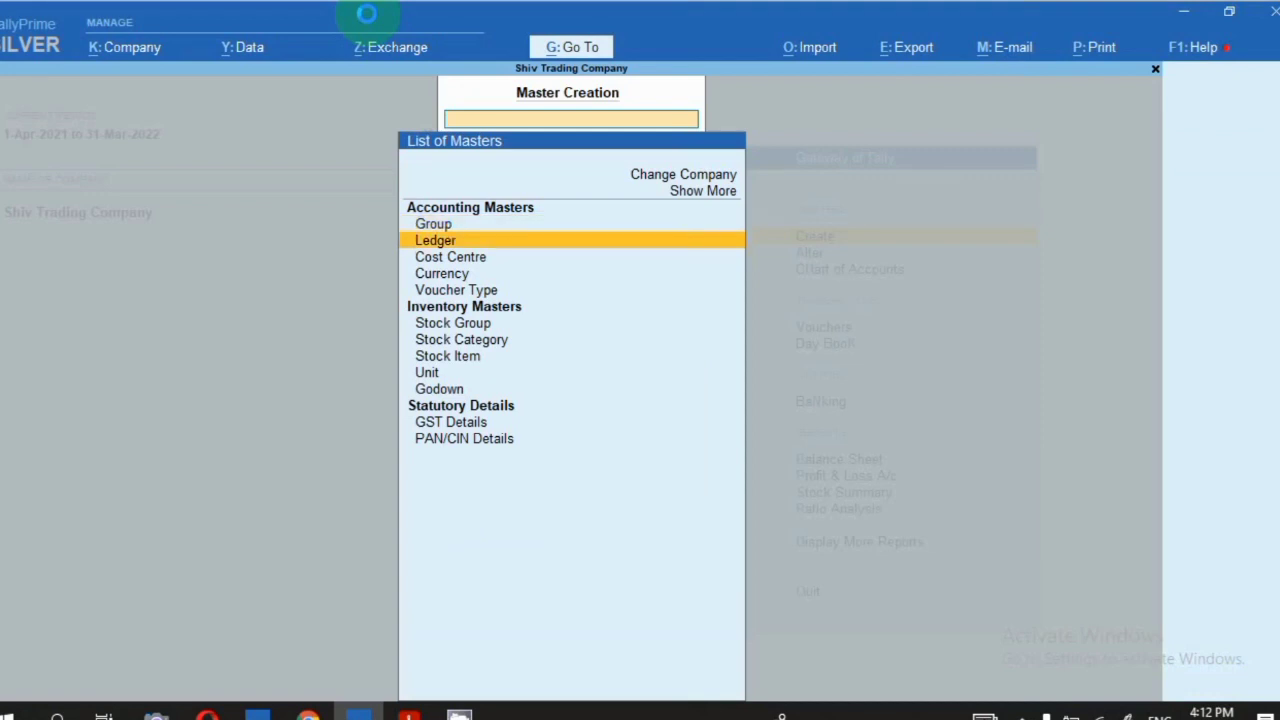
key("Up")
key("Return")
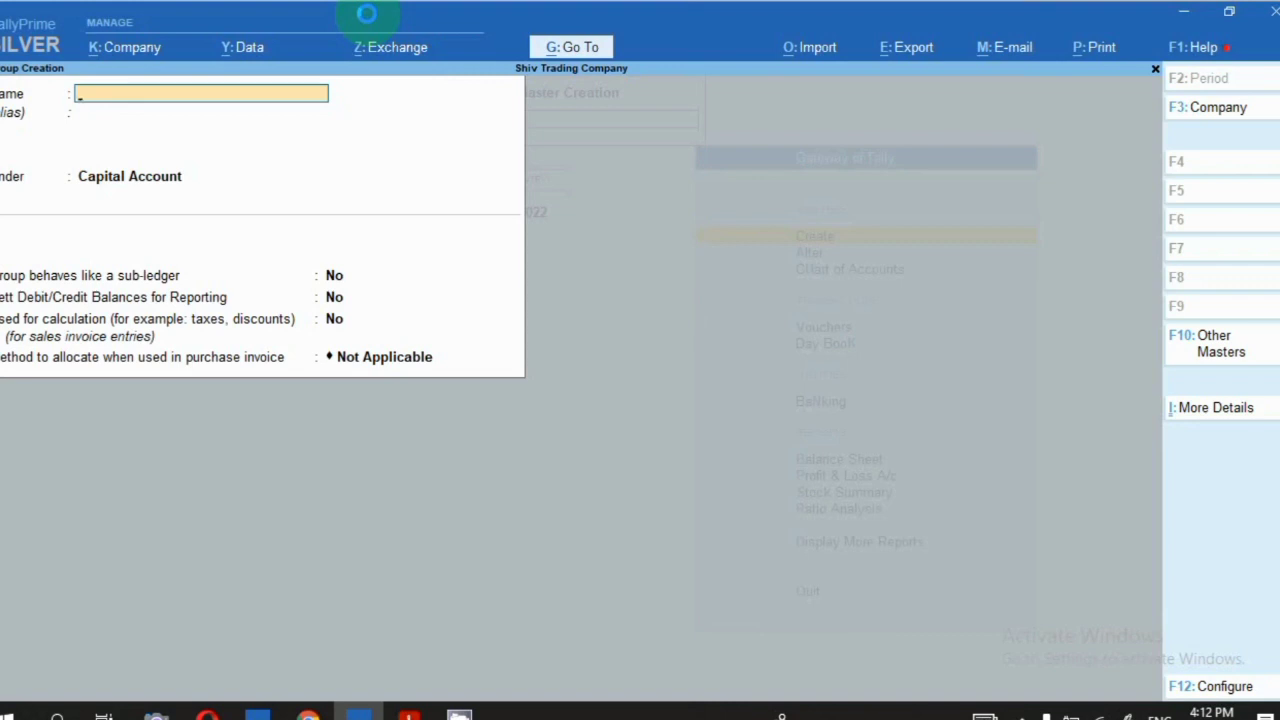
Name the new group Delhi Debtors, leave its alias blank, and proceed to the choice of its parent group
type("Delhi")
type(" State")
key("BackSpace")
key("BackSpace")
key("BackSpace")
key("BackSpace")
key("BackSpace")
type("debtors")
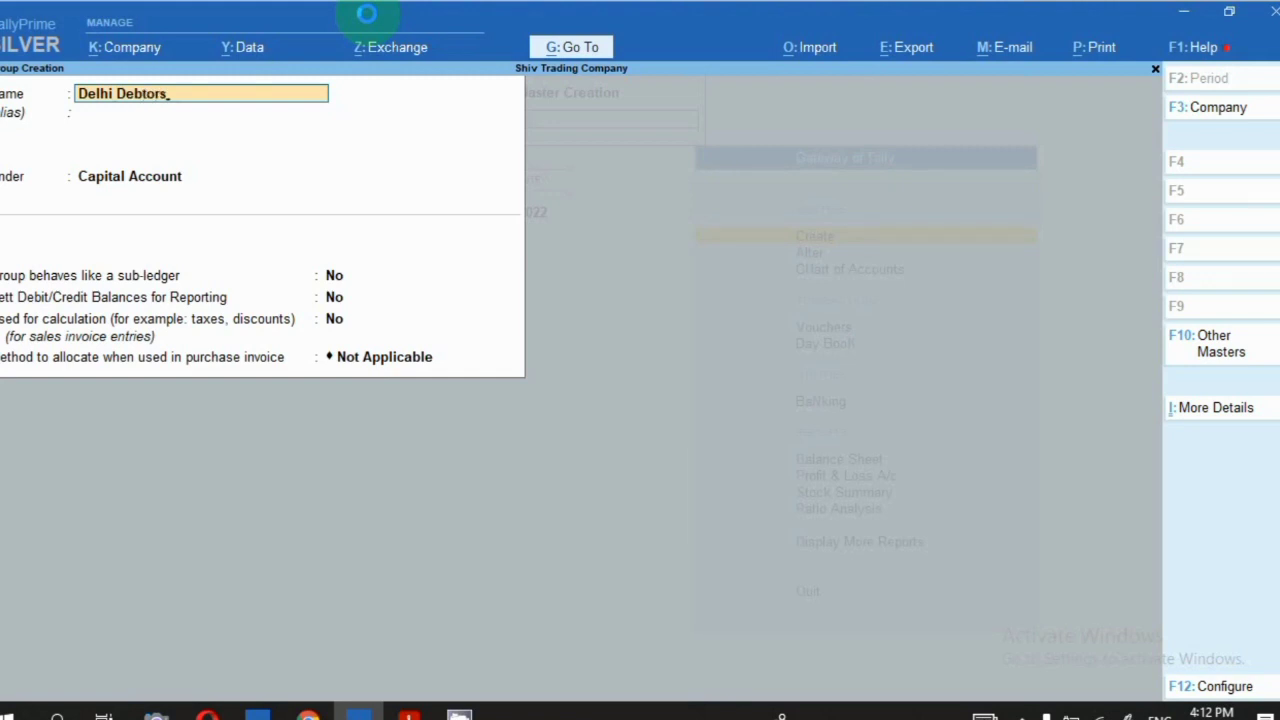
key("Return")
key("Return")
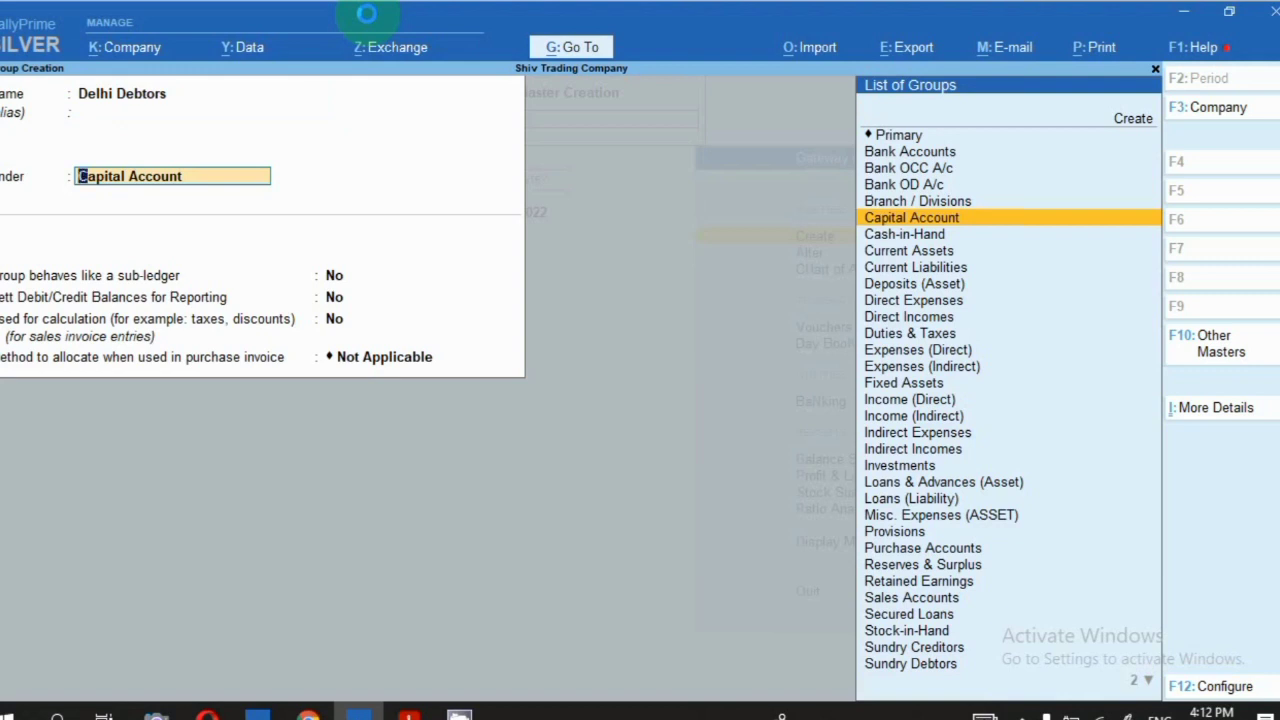
Place the Delhi Debtors group under Sundry Debtors and save it
type("Su")
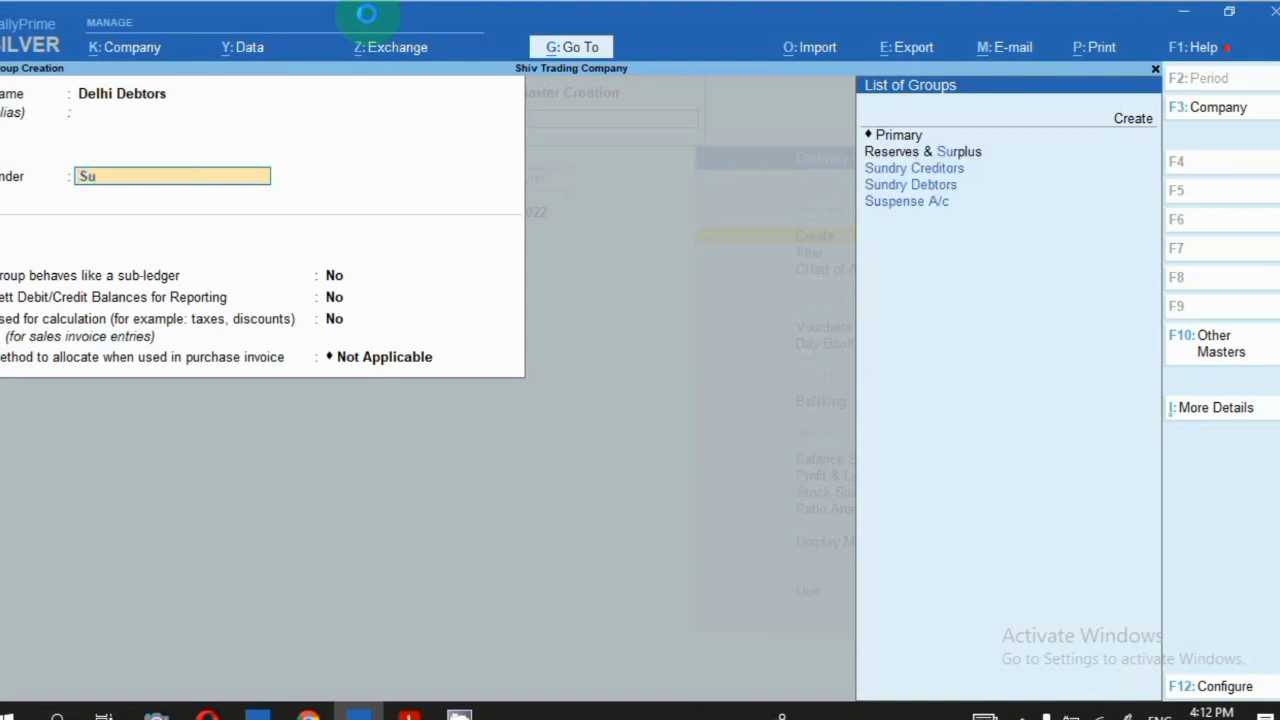
key("Down")
key("Return")
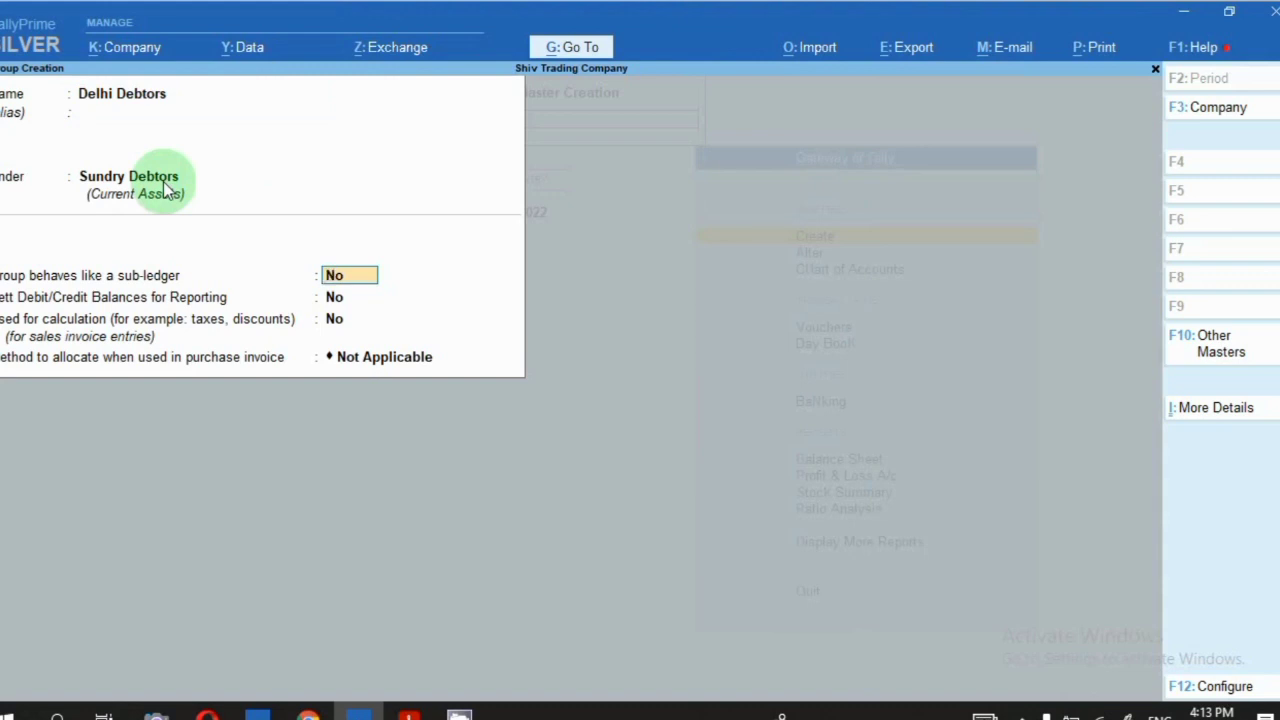
key("ctrl")
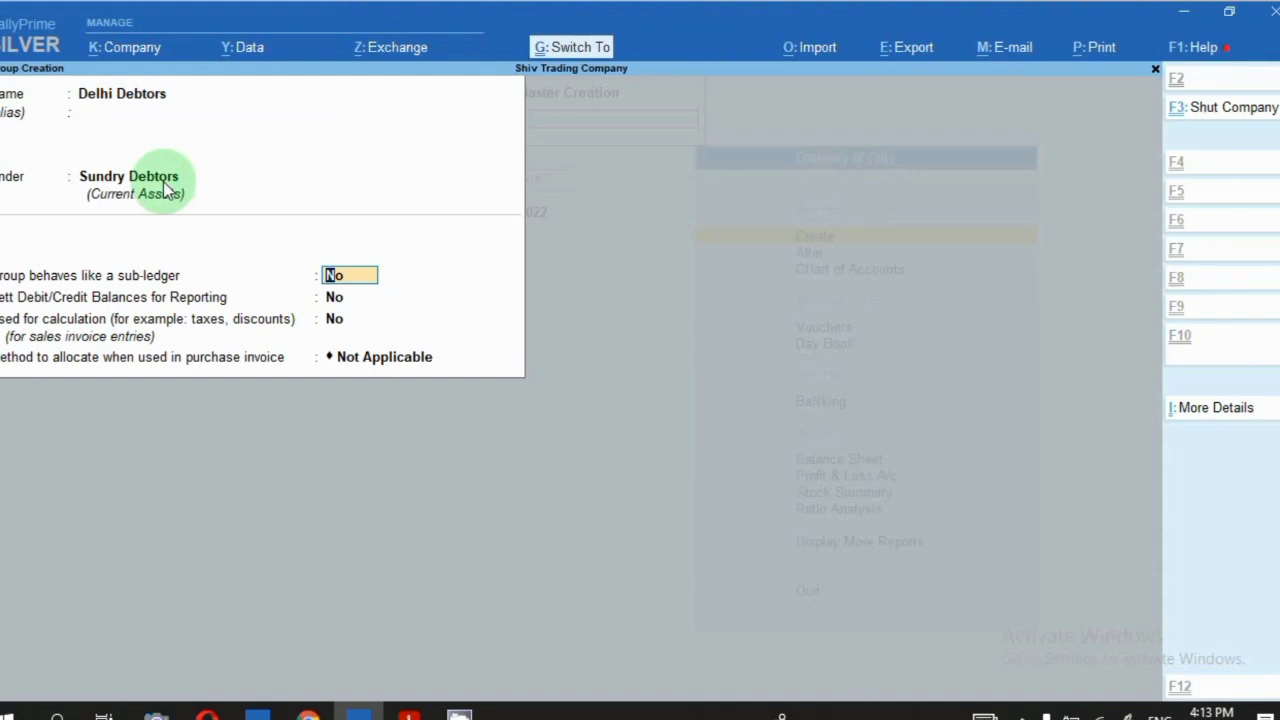
key("ctrl+a")
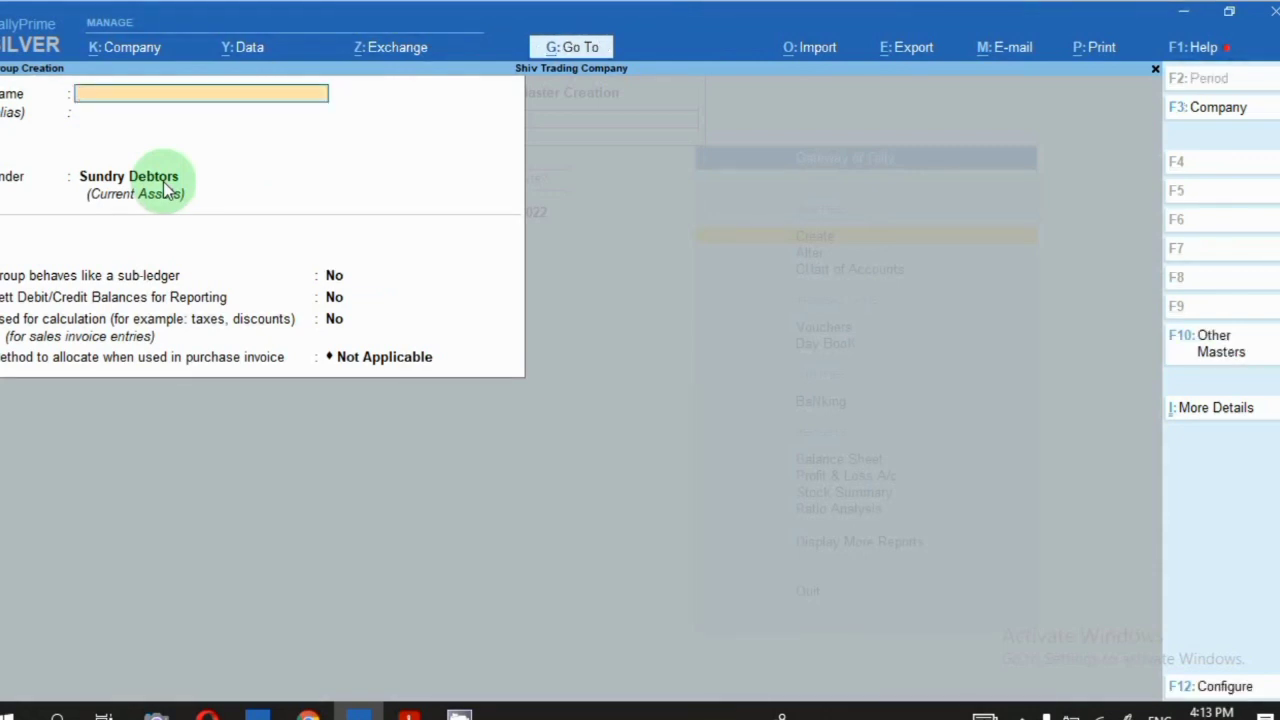
Create a group named Haryana Debtors under Sundry Debtors, without an alias, and save it
type("Haryana Debtors")
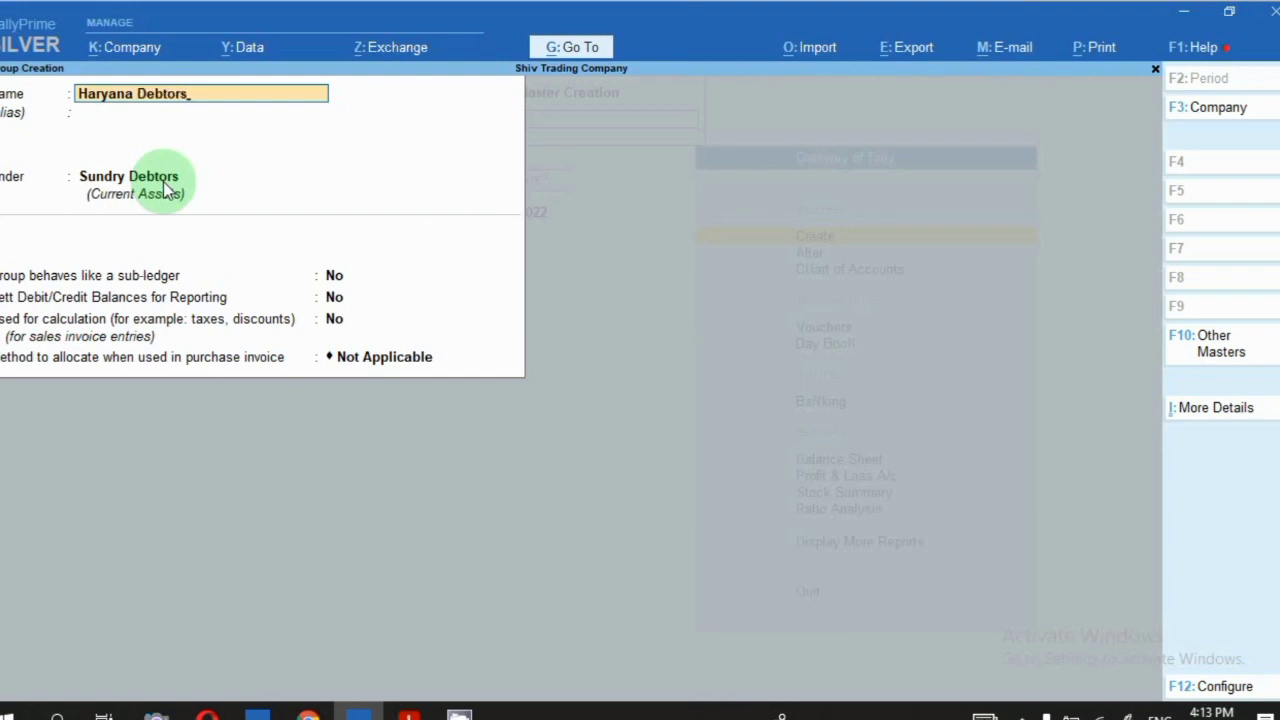
key("Return")
key("Return")
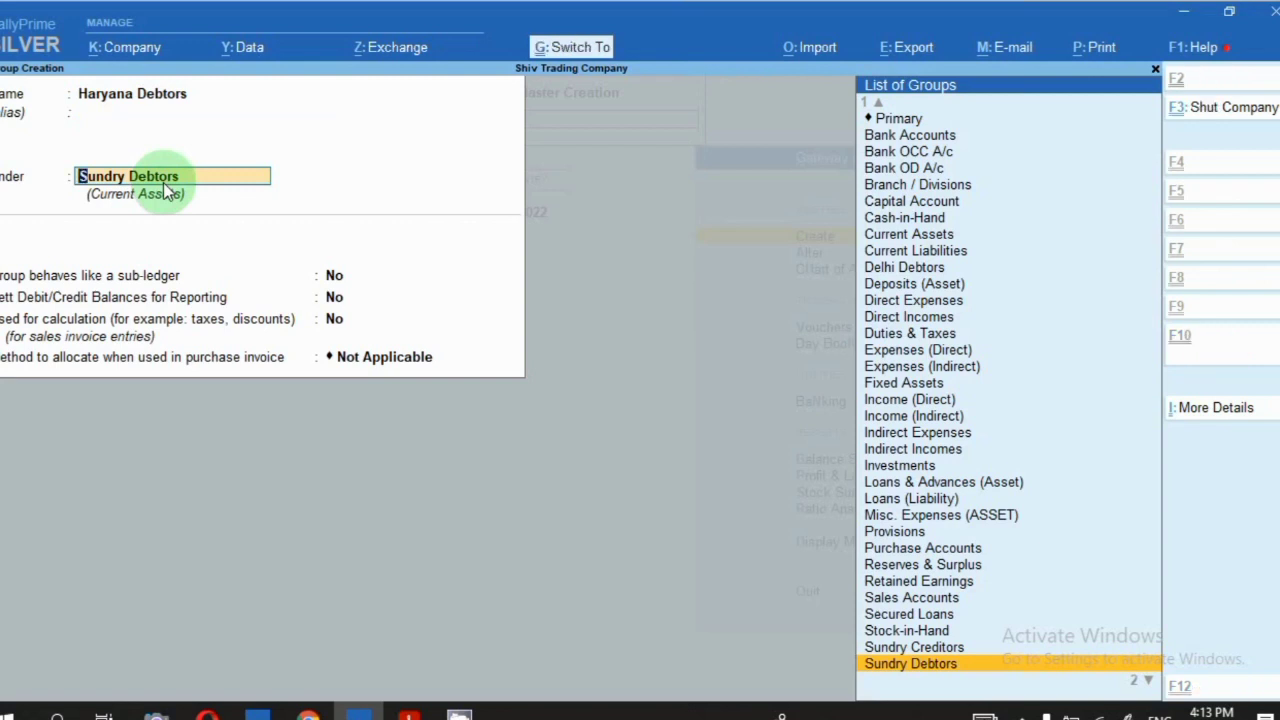
key("ctrl+a")
Create a group named Rajsthan Debtors under Sundry Debtors, without an alias, and save it
type("Rajstahn")
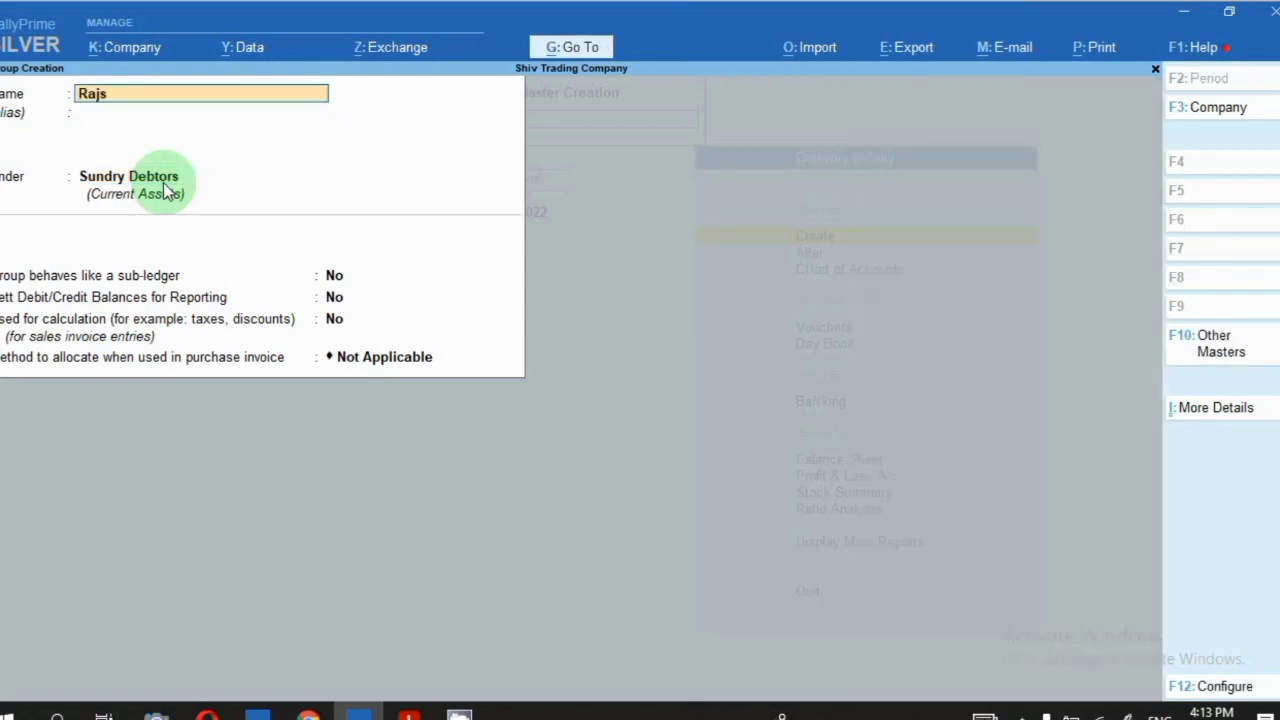
key("BackSpace")
key("BackSpace")
key("BackSpace")
key("BackSpace")
type("than Debtors")
key("Return")
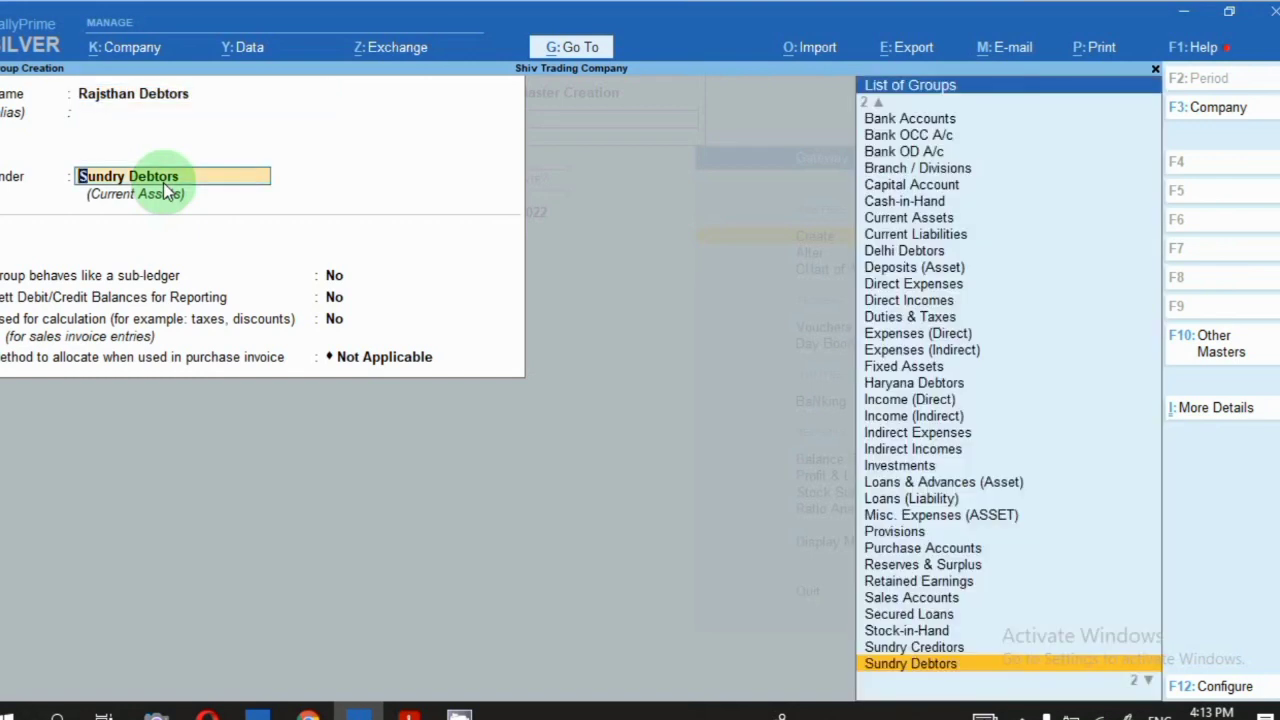
key("ctrl")
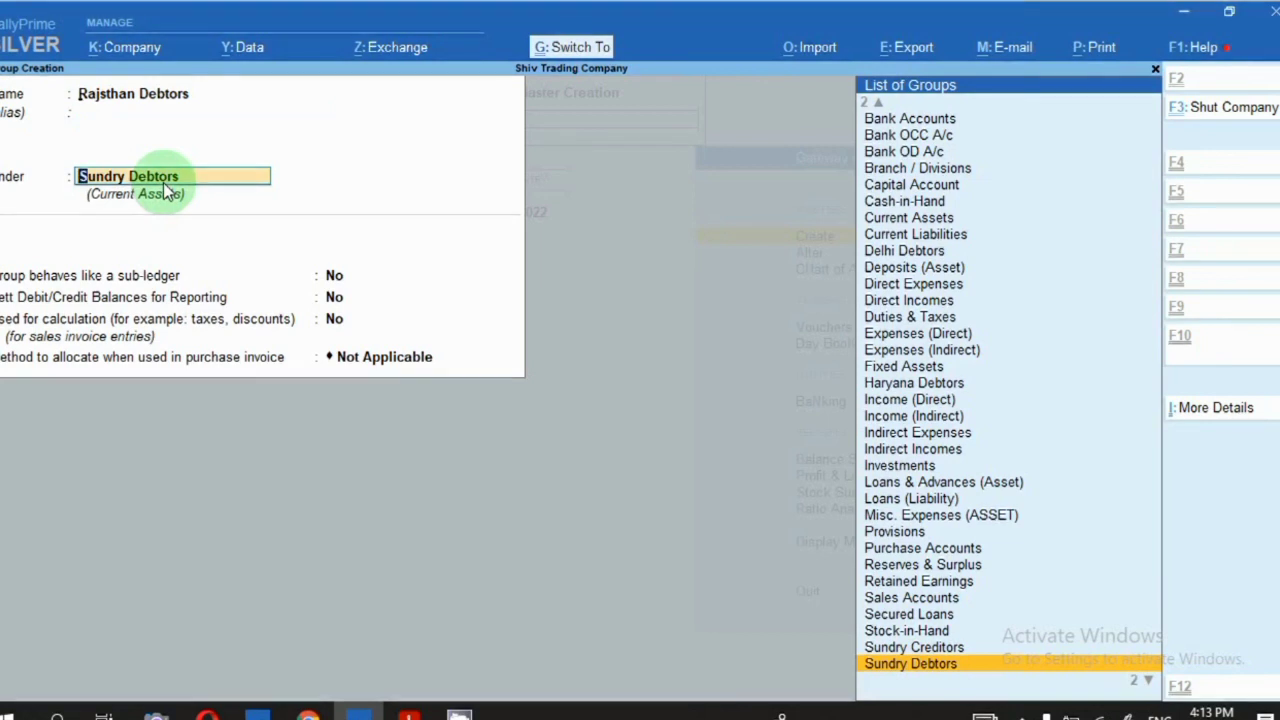
key("ctrl+a")
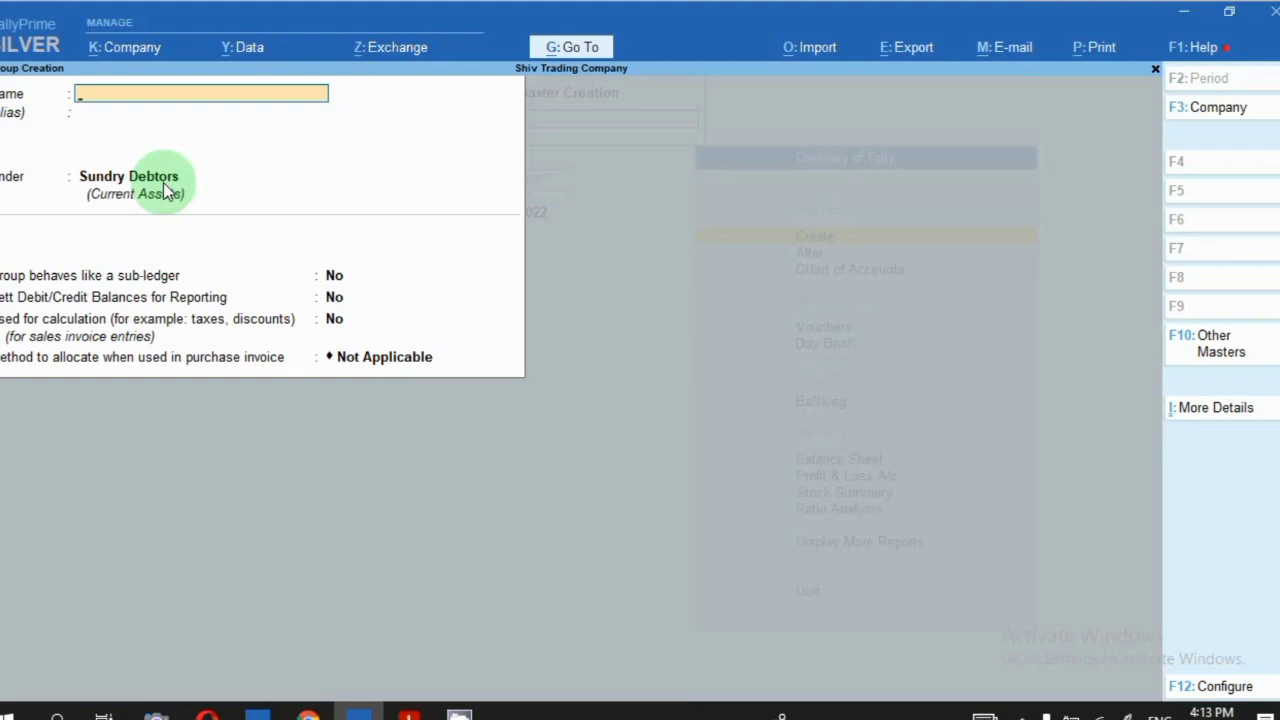
Quit group creation and return to the Gateway of Tally
key("Escape")
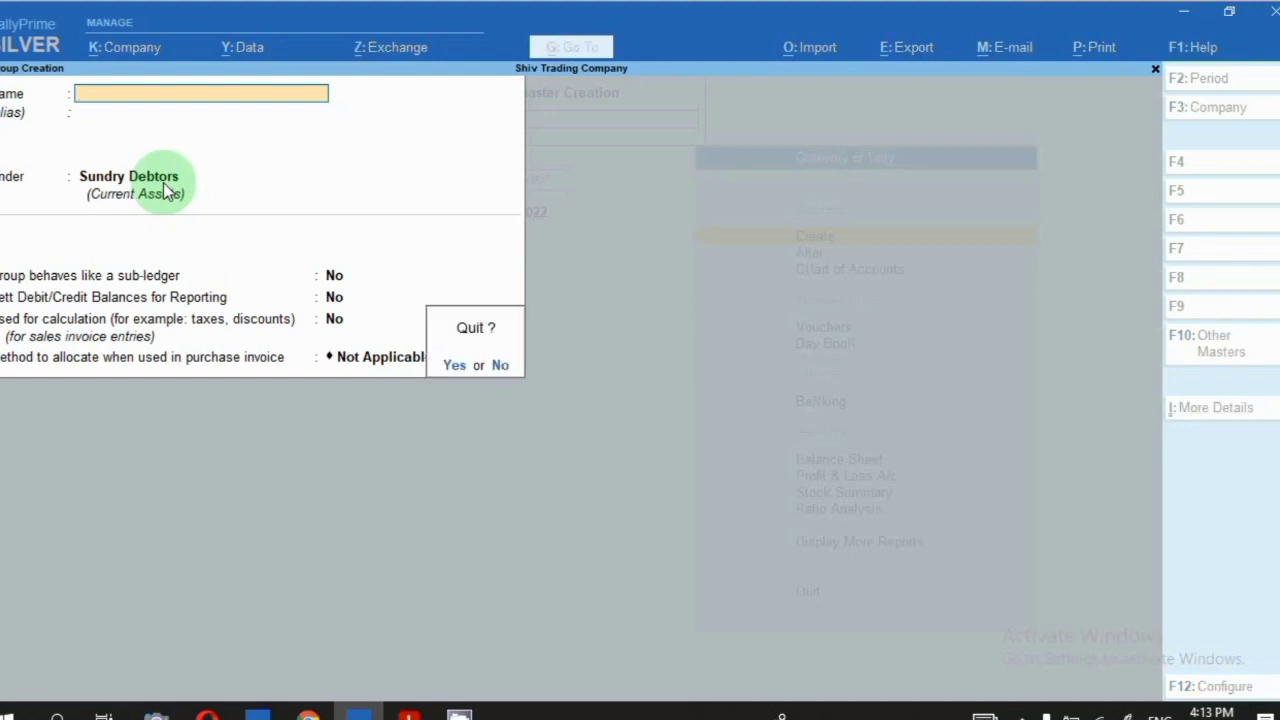
key("y")
key("Escape")
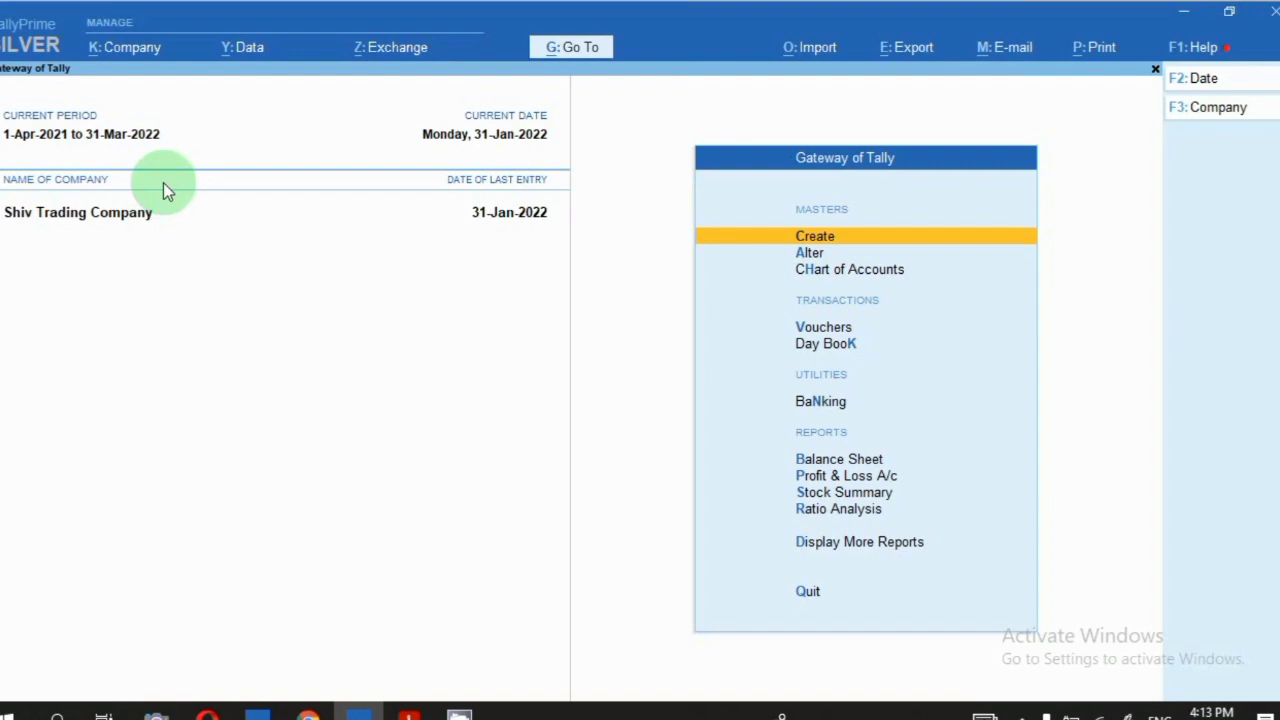
key("Down")
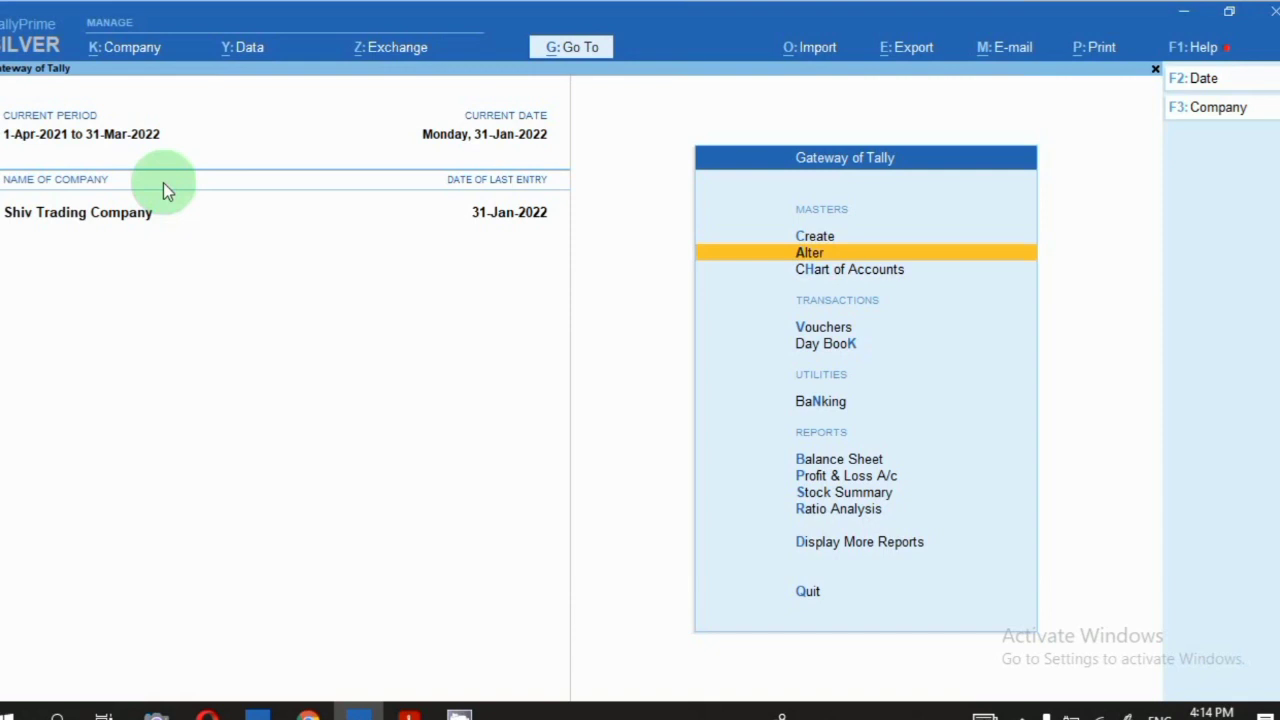
key("Escape")
key("Escape")
Open the Statistics report from the Statements of Accounts and drill down to the list of ledgers
key("d")
key("s")
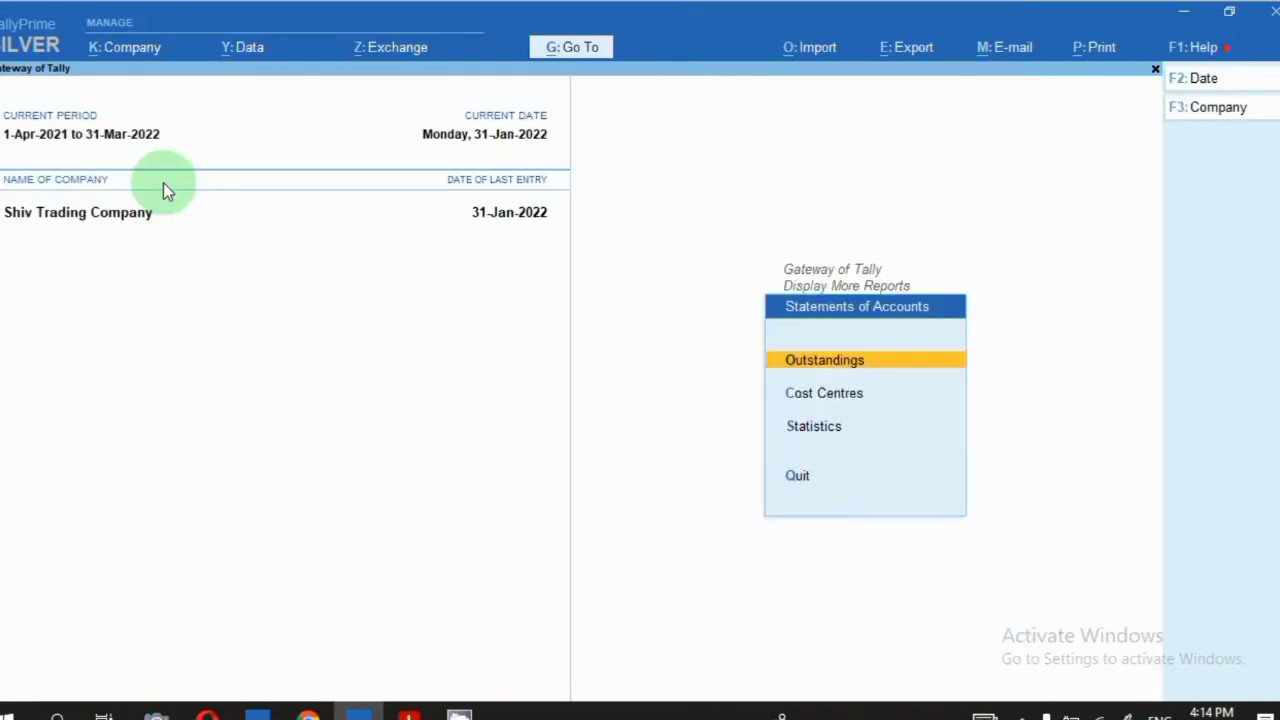
key("s")
key("Right")
key("Up")
key("Up")
key("Up")
key("Up")
key("Up")
key("Up")
key("Up")
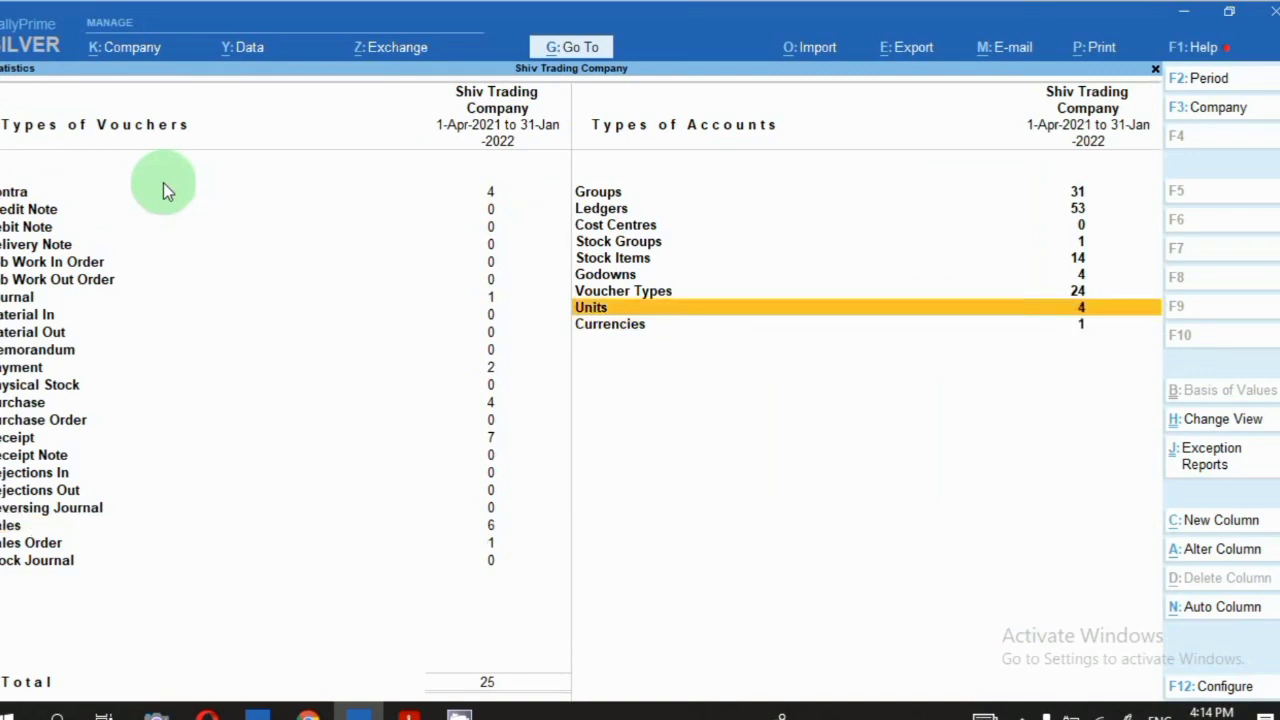
key("Return")
Open the Avco Industries ledger under Sundry Debtors for alteration
key("Down")
key("Down")
key("Down")
key("Down")
key("Down")
key("Down")
key("Down")
key("Down")
key("Down")
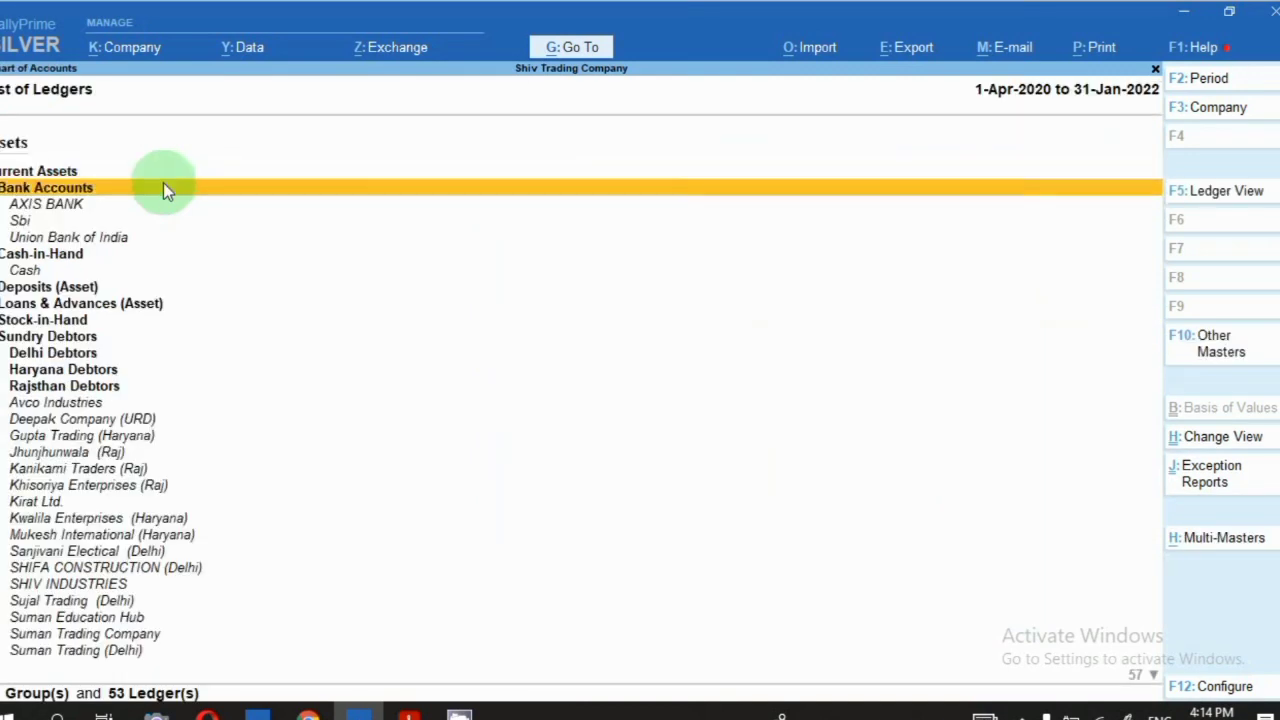
key("Down")
key("Down")
key("Down")
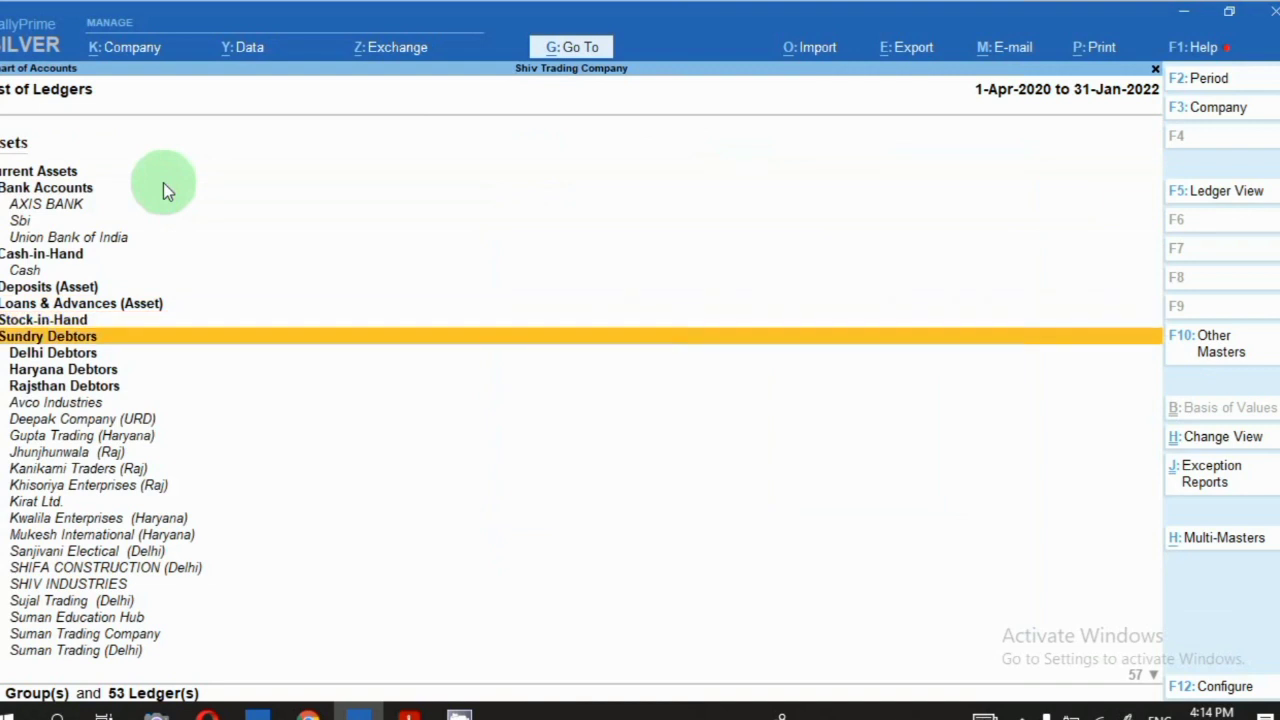
key("Down")
key("Down")
key("Return")
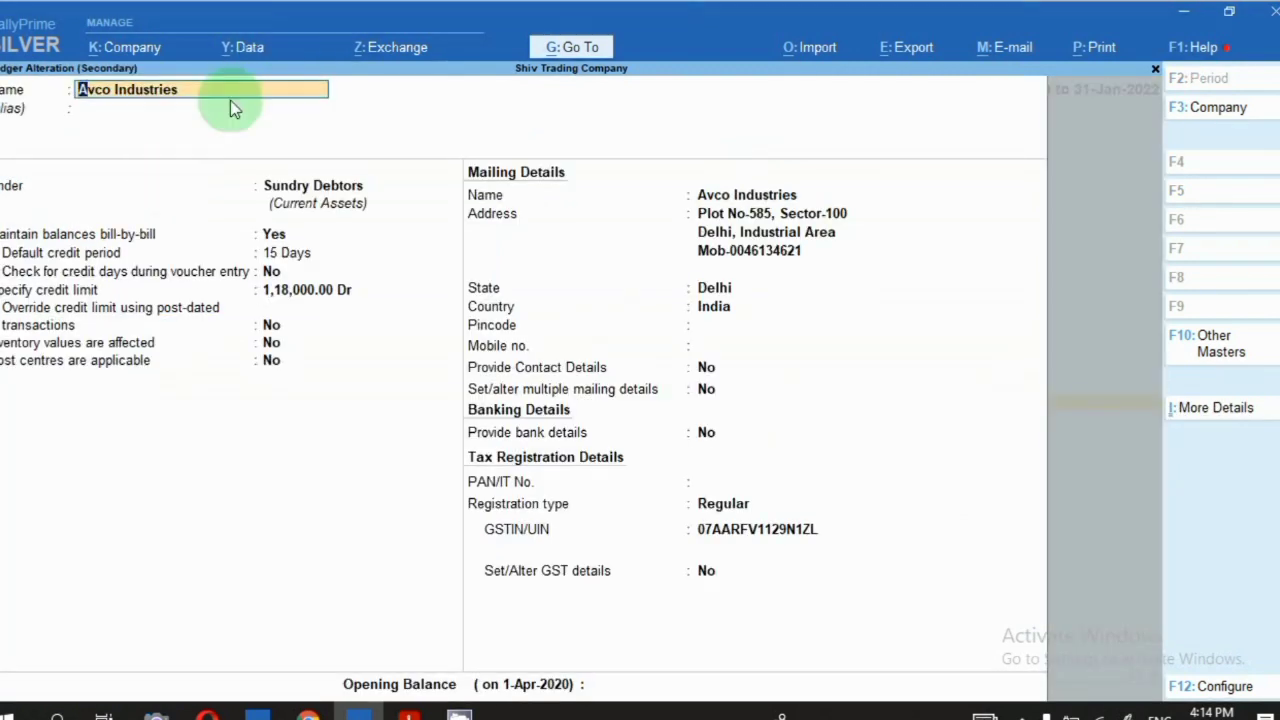
Rename the Avco Industries ledger as Avco Industries (Delhi) and leave its alias blank
left_click(315, 188)
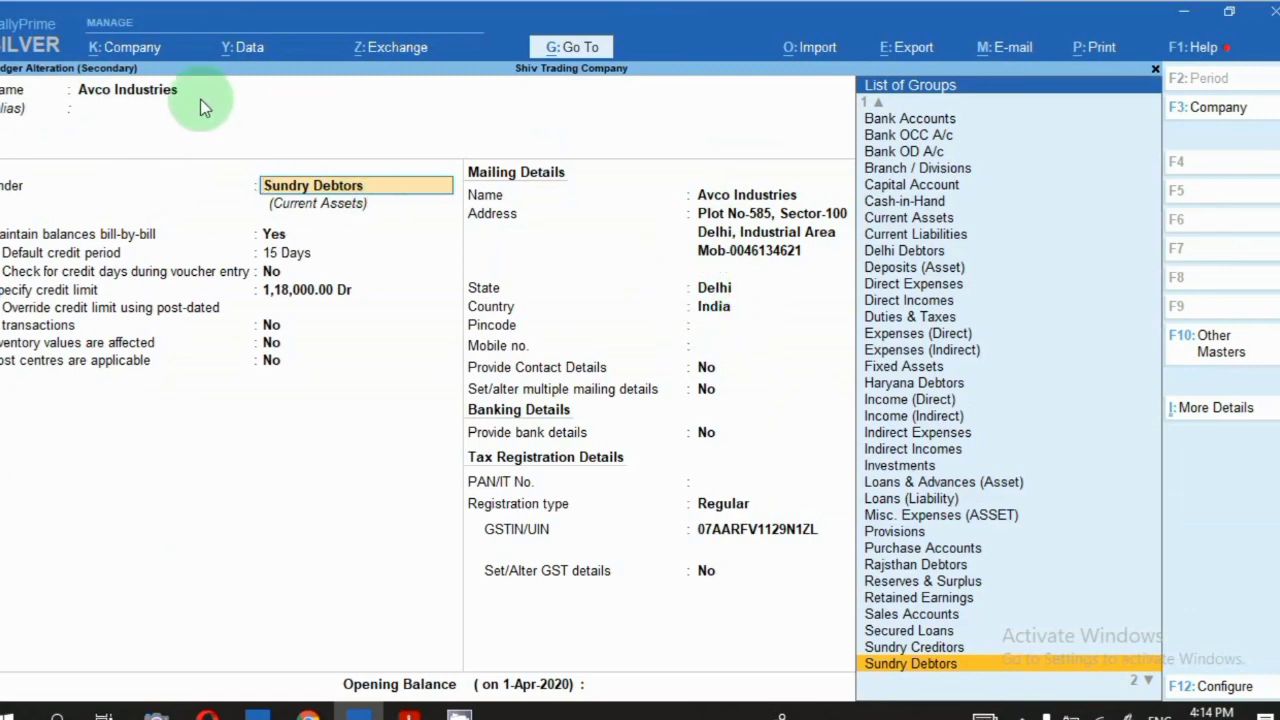
left_click(148, 90)
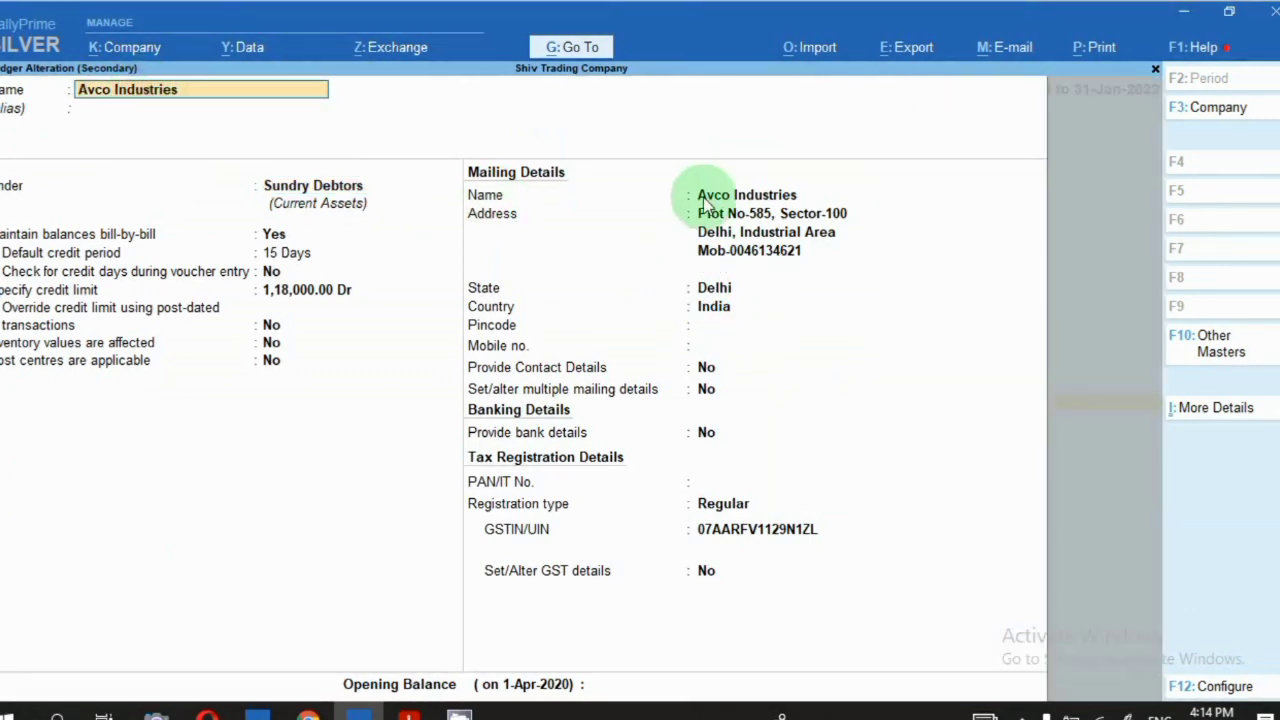
type("(Delhi)")
key("Return")
key("Return")
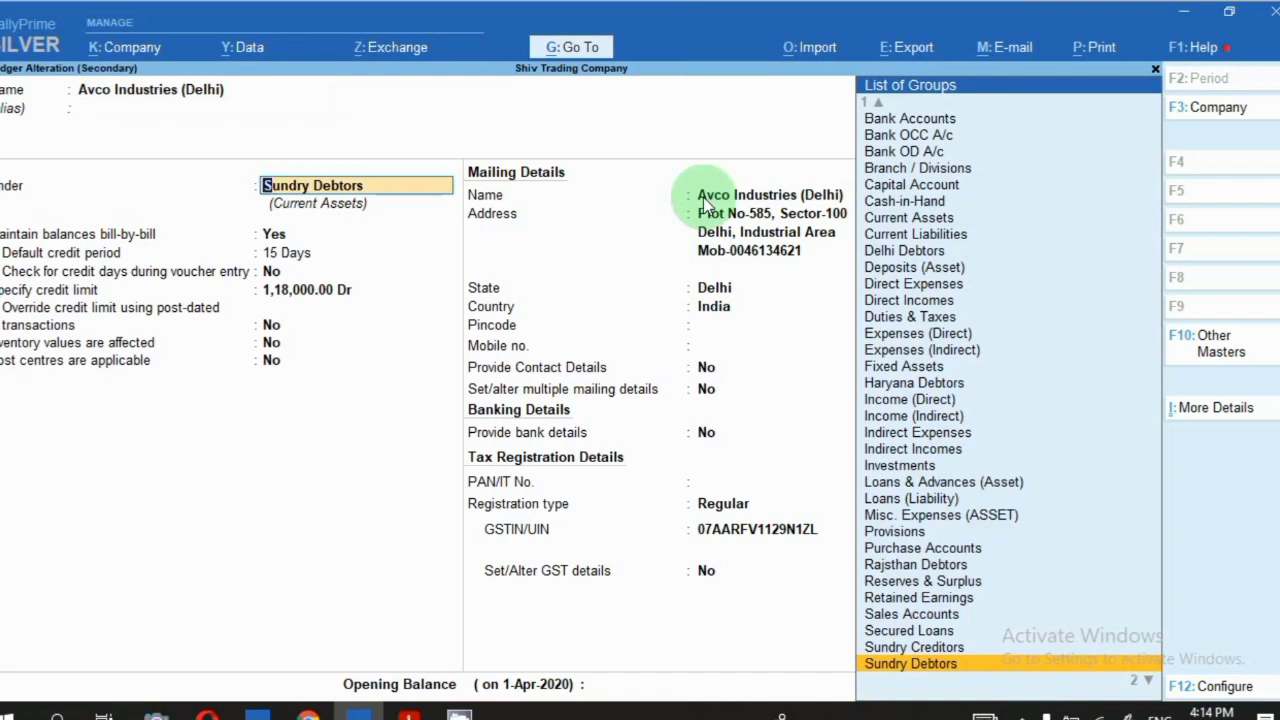
Move the Avco Industries (Delhi) ledger under the Delhi Debtors group and save it
type("D")
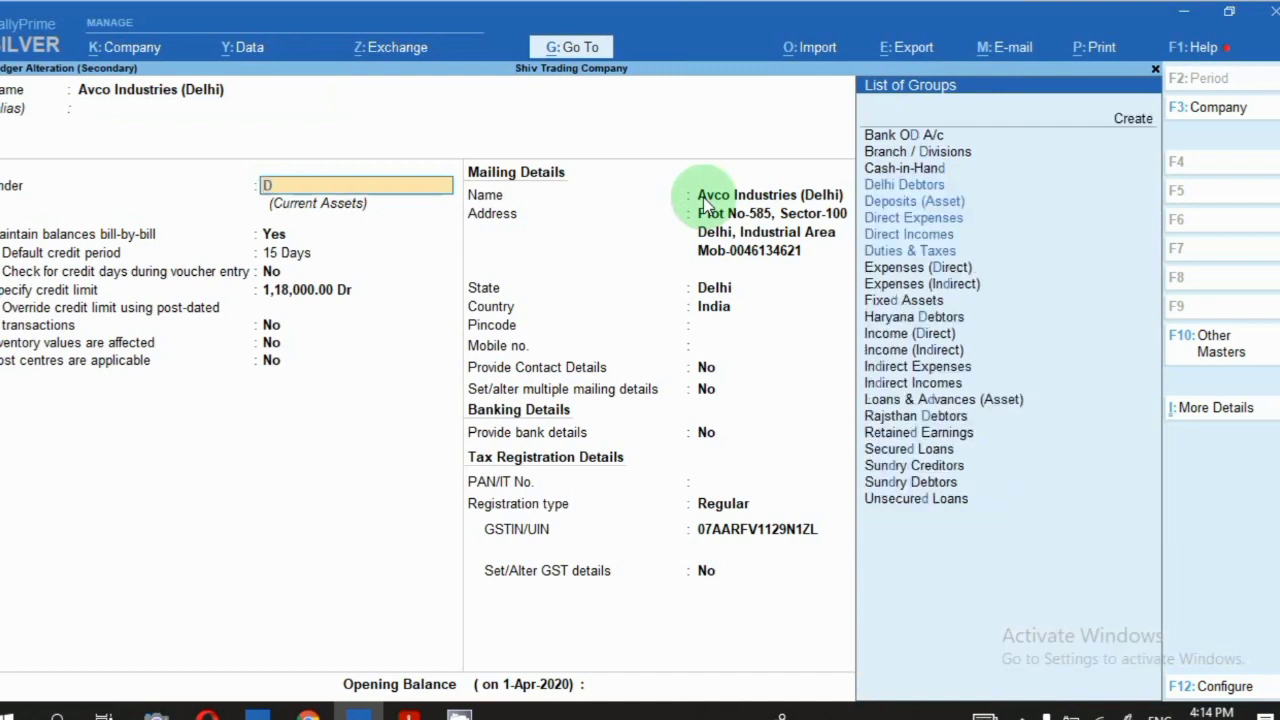
type("el")
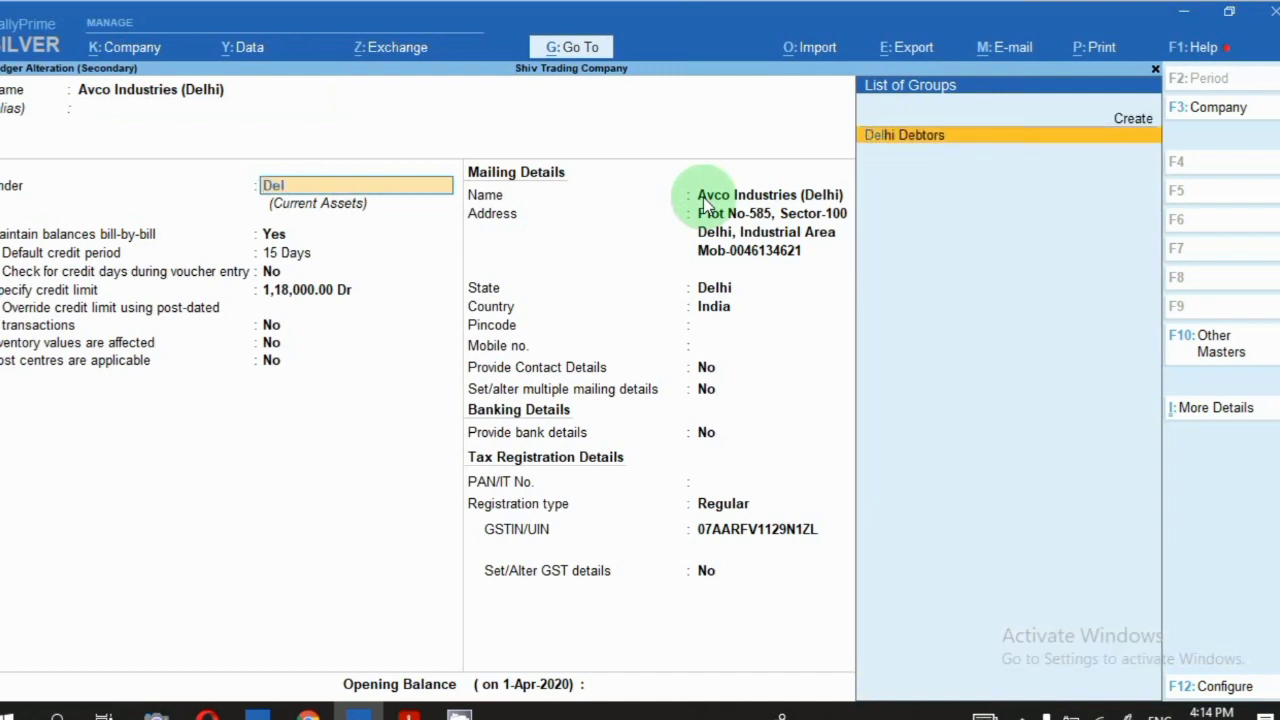
key("Return")
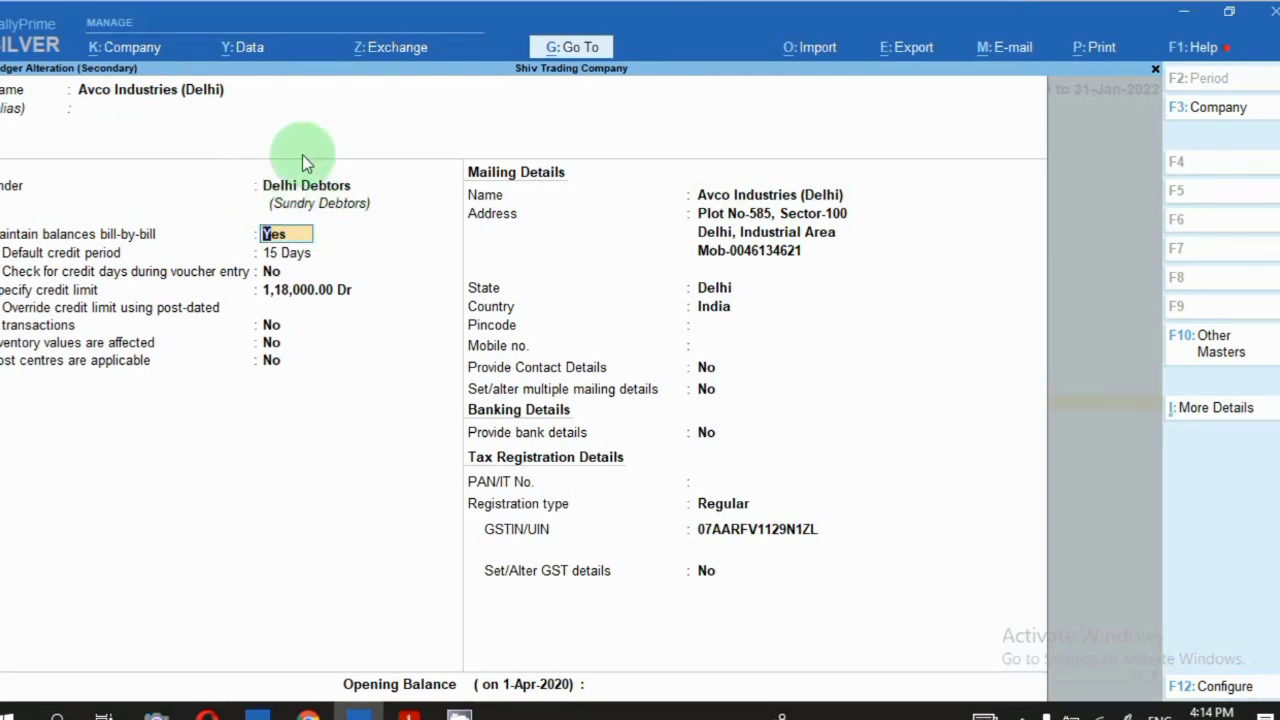
key("ctrl+a")
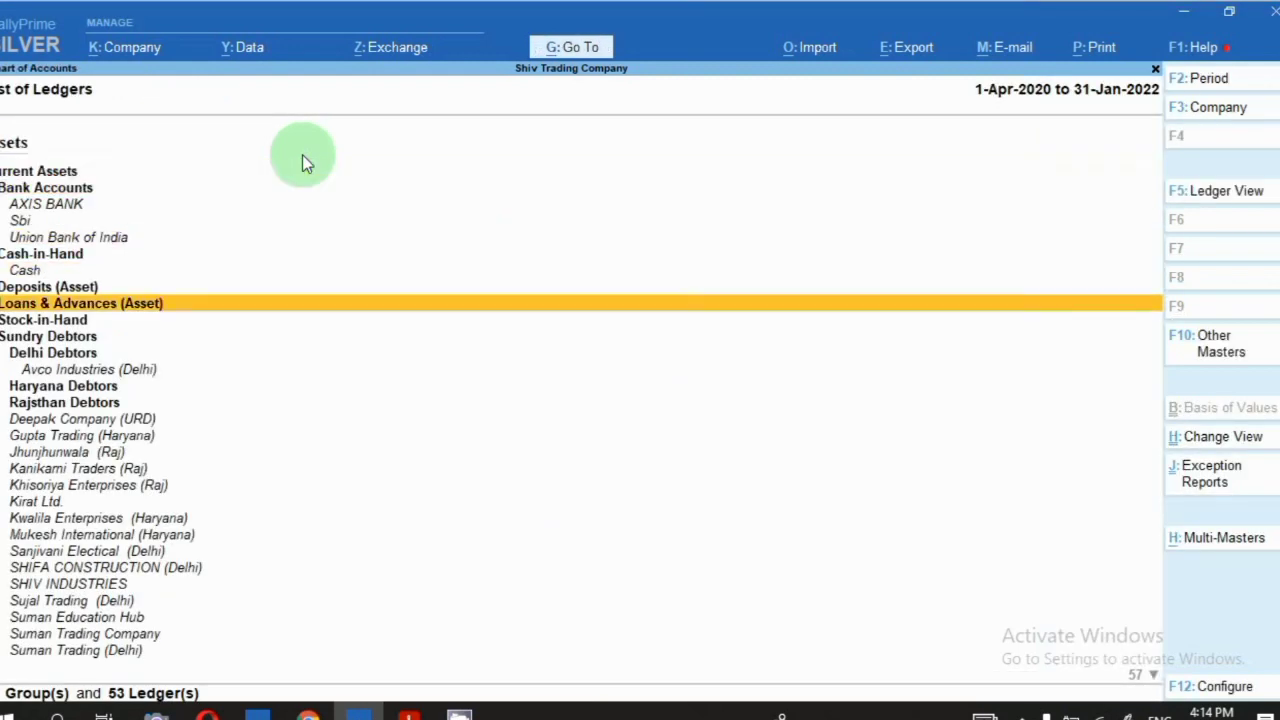
Alter the Deepak Company (URD) ledger to belong under the Delhi Debtors group and save it
key("Down")
key("Down")
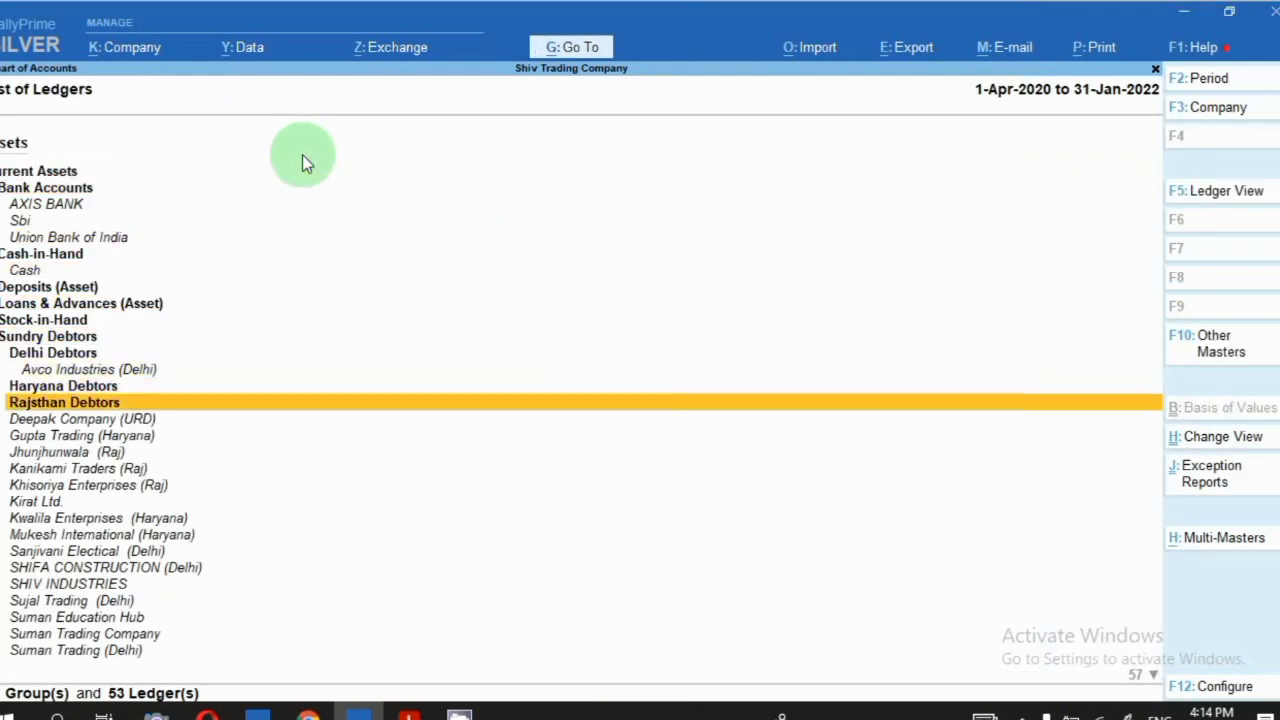
key("Down")
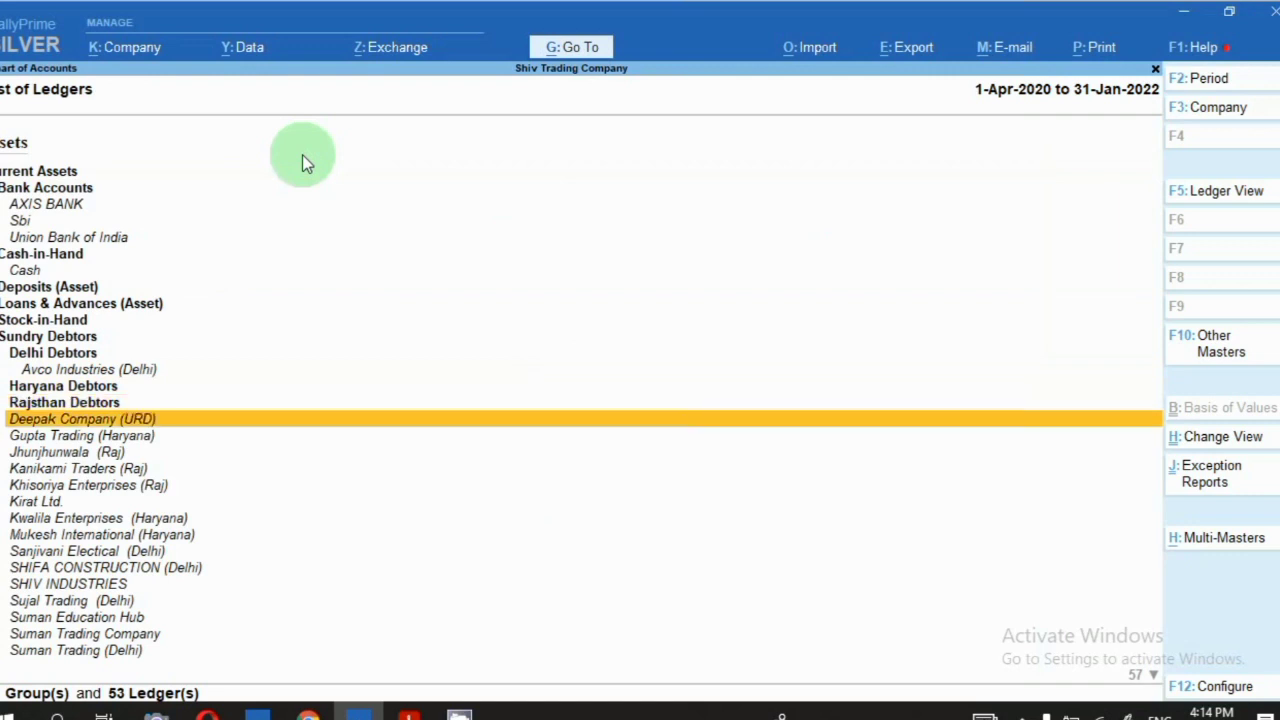
key("Return")
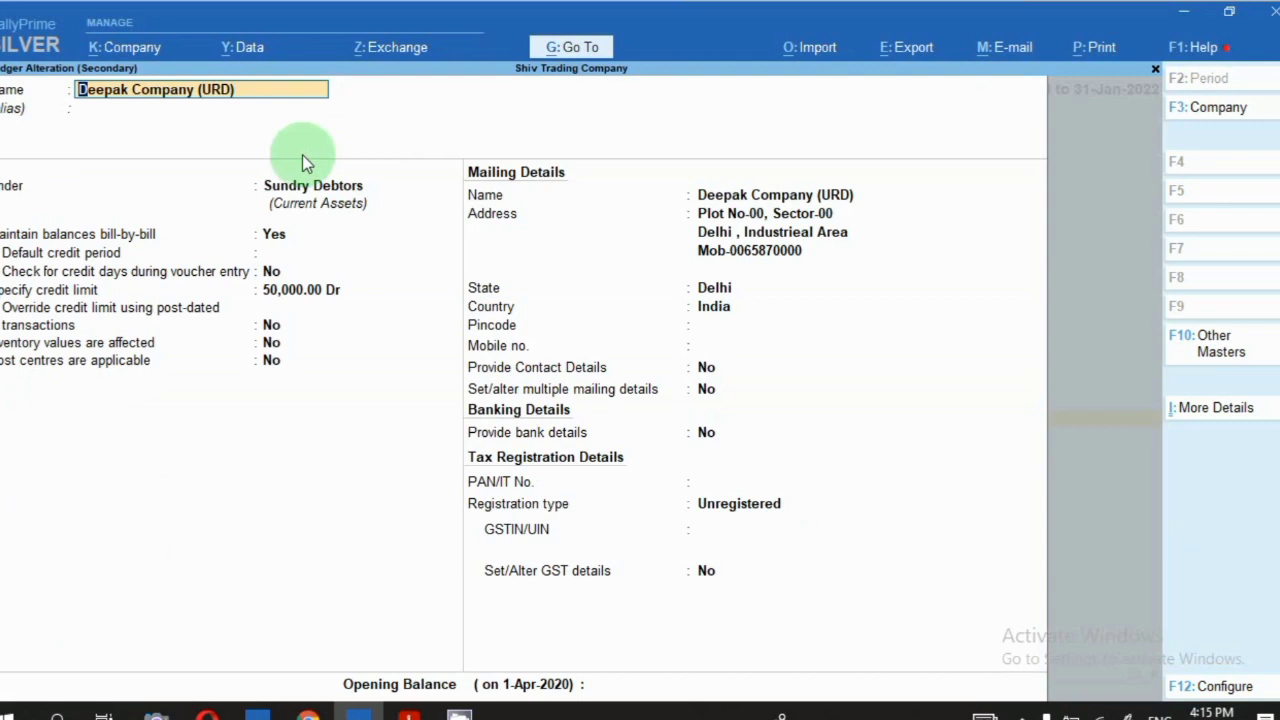
left_click(315, 184)
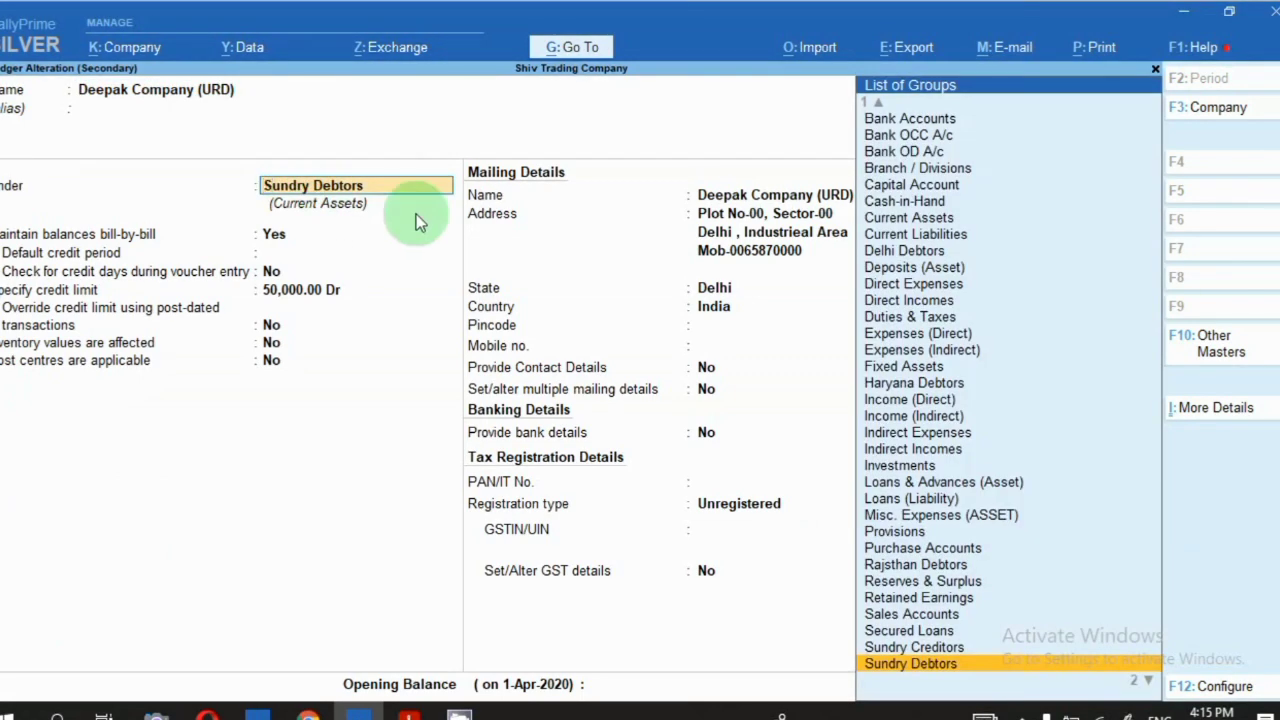
type("Del")
key("Return")
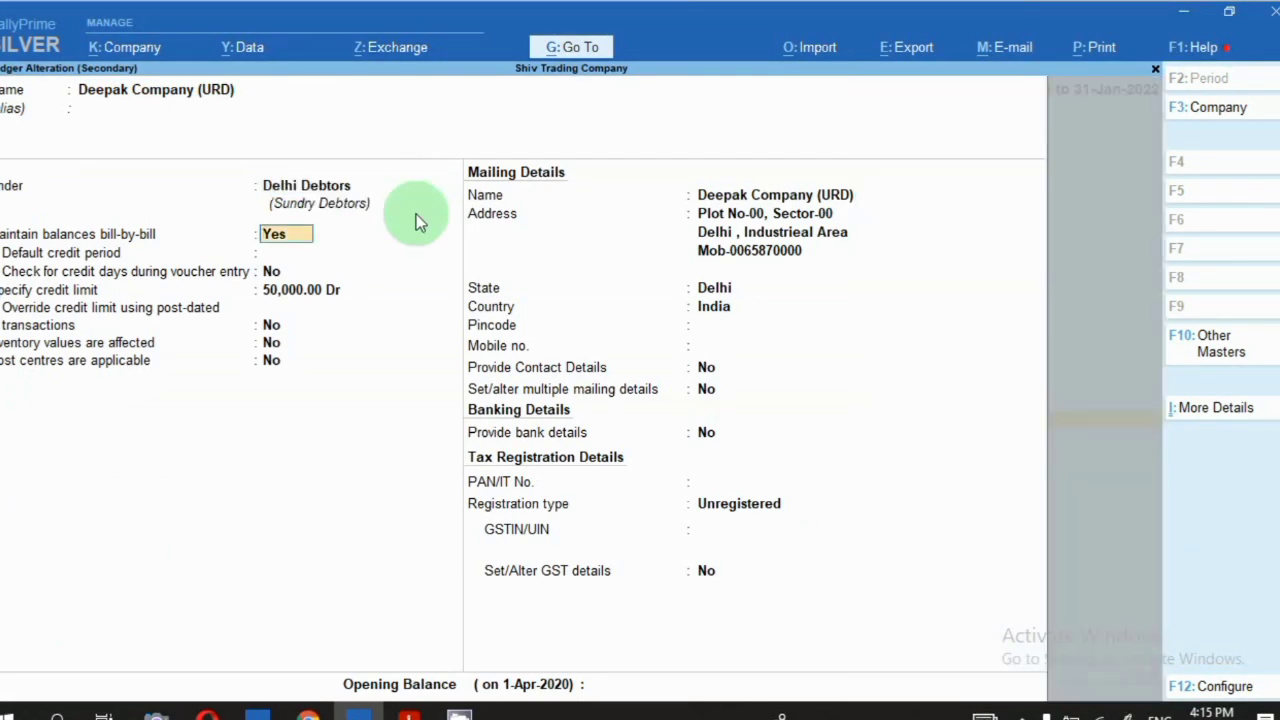
key("ctrl")
key("ctrl+a")
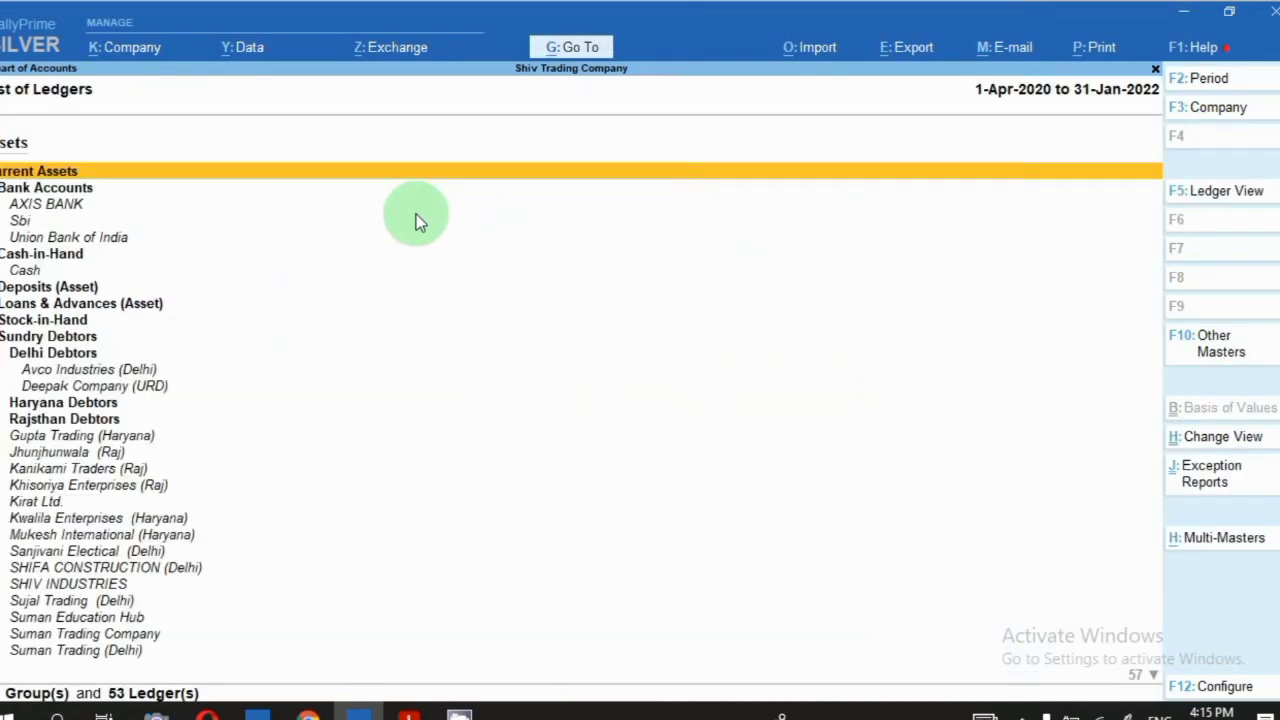
Move the Gupta Trading (Haryana) ledger under the Haryana Debtors group and save it
key("Down")
key("Down")
key("Down")
key("Down")
key("Down")
key("Down")
key("Down")
key("Down")
key("Down")
key("Down")
key("Down")
key("Down")
key("Down")
key("Down")
key("Down")
key("Down")
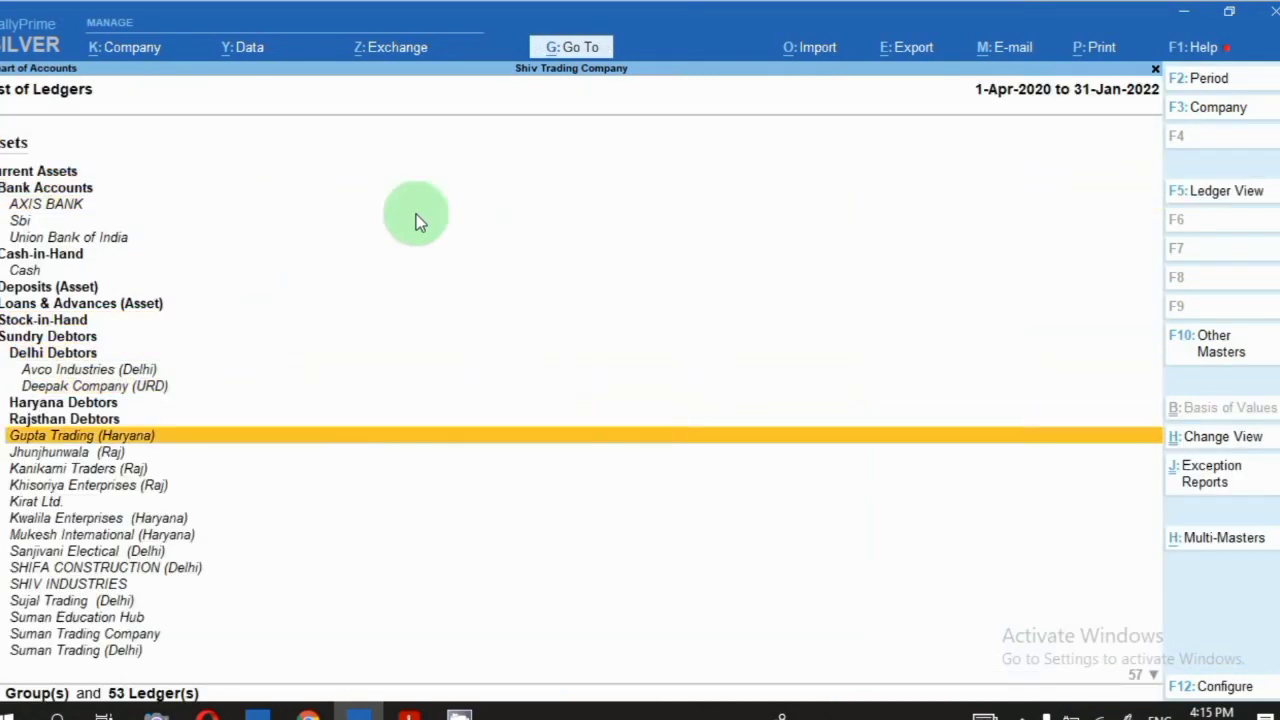
key("Return")
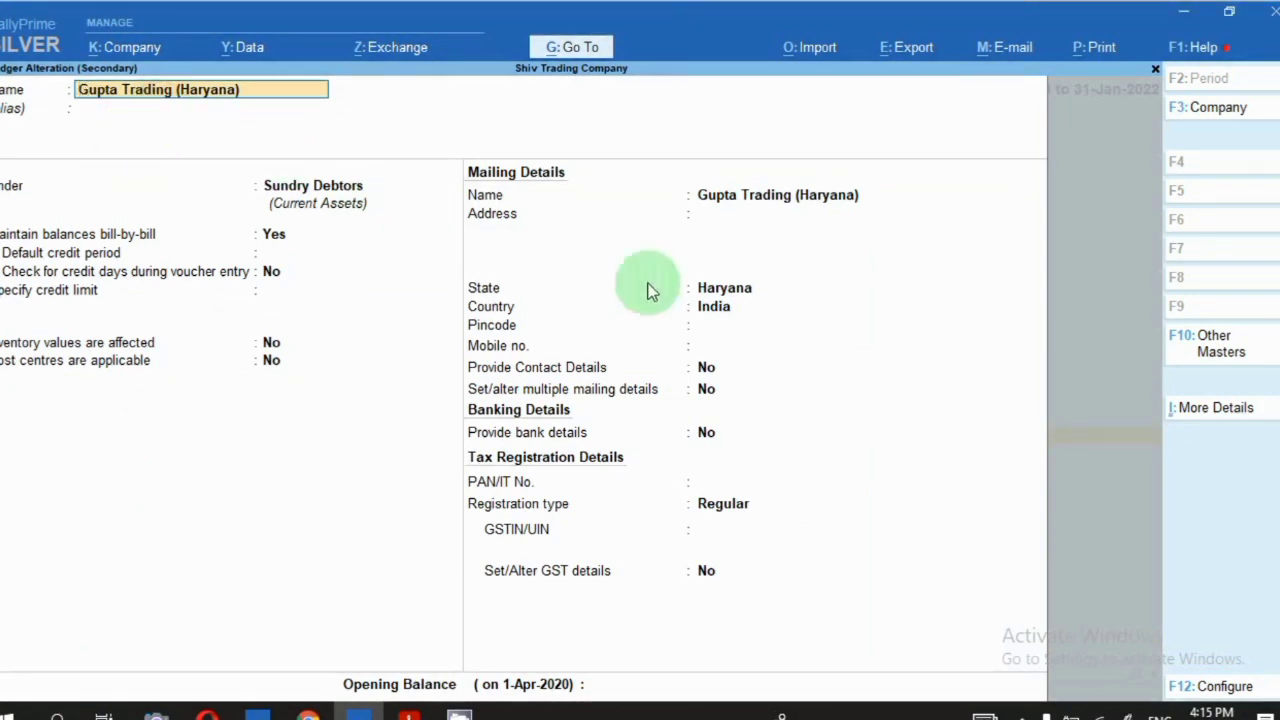
left_click(338, 190)
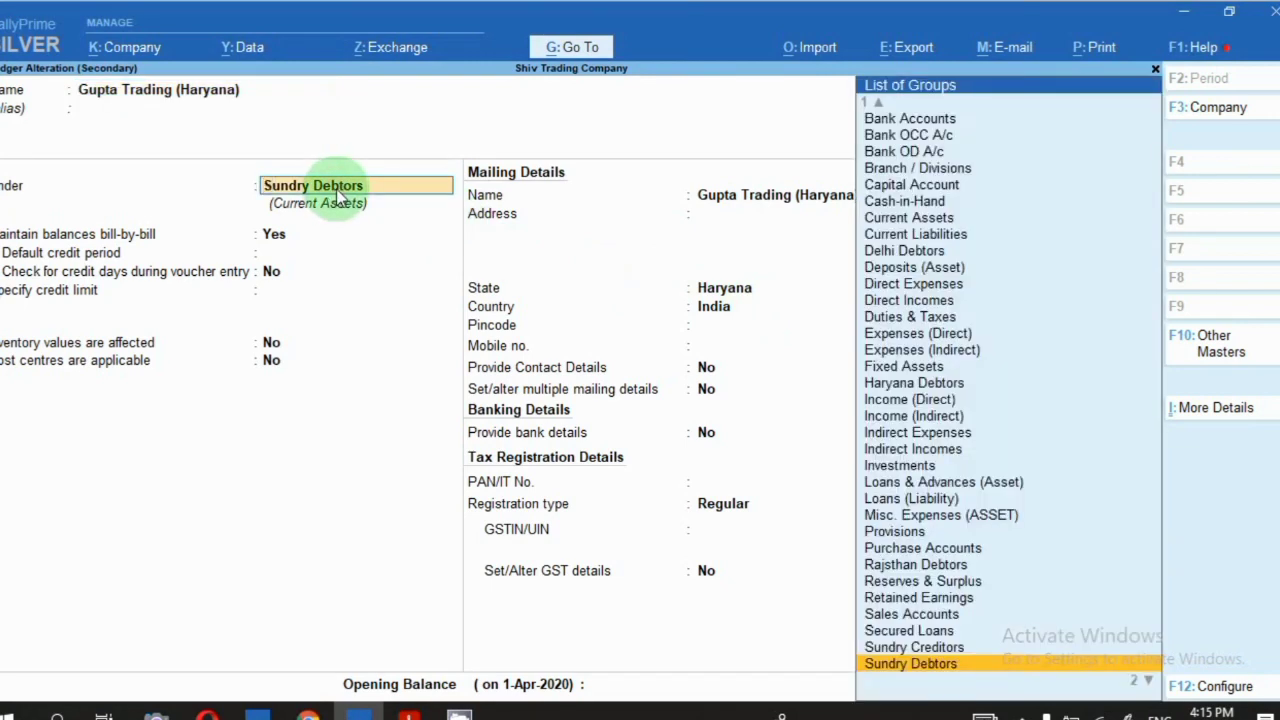
type("Ha")
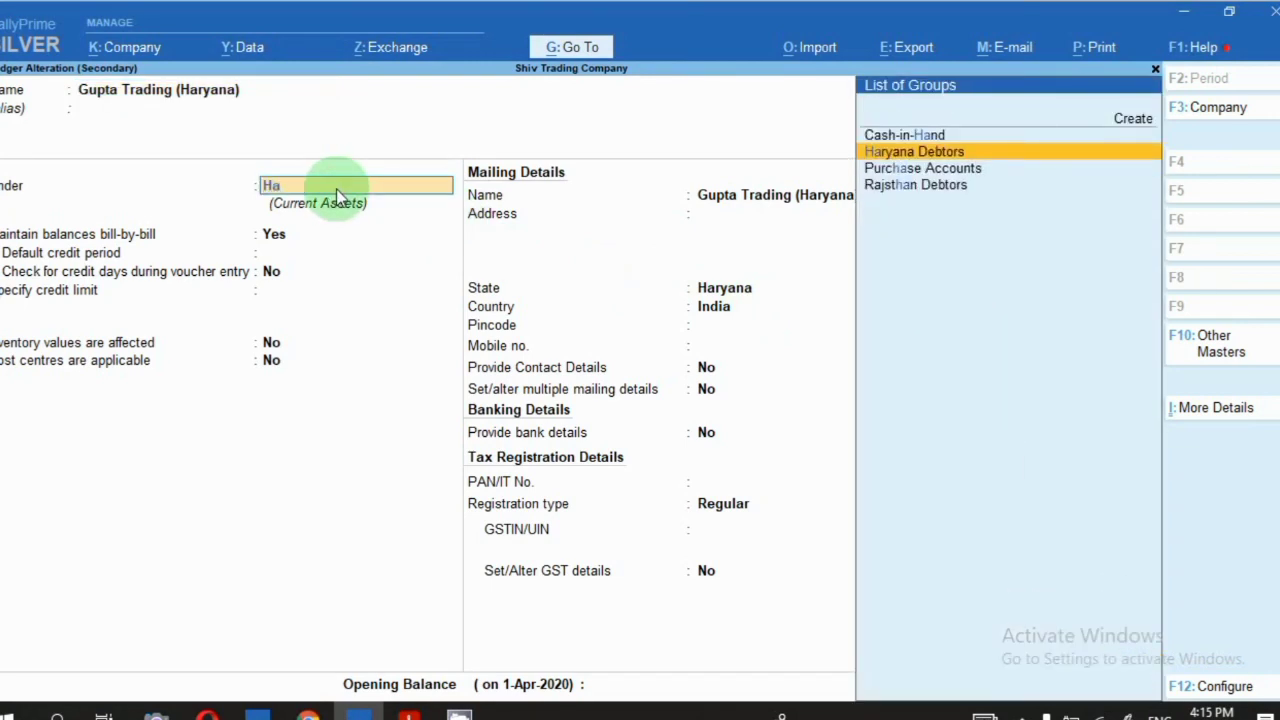
key("Return")
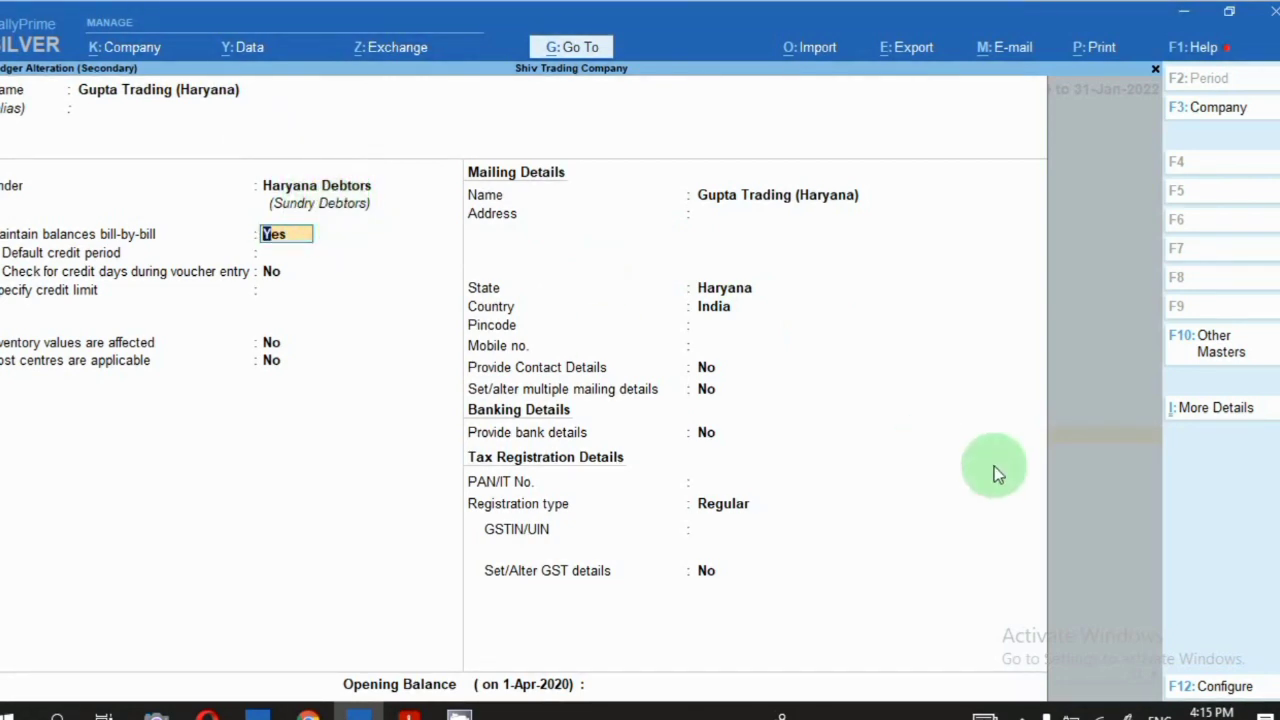
key("ctrl+a")
Move the debtor ledger listed just above Kanikarni Traders (Raj) under the Rajsthan Debtors group and save it
key("Down")
key("Down")
key("Down")
key("Down")
key("Down")
key("Down")
key("Down")
key("Down")
key("Down")
key("Down")
key("Down")
key("Down")
key("Down")
key("Down")
key("Down")
key("Down")
key("Down")
key("Down")
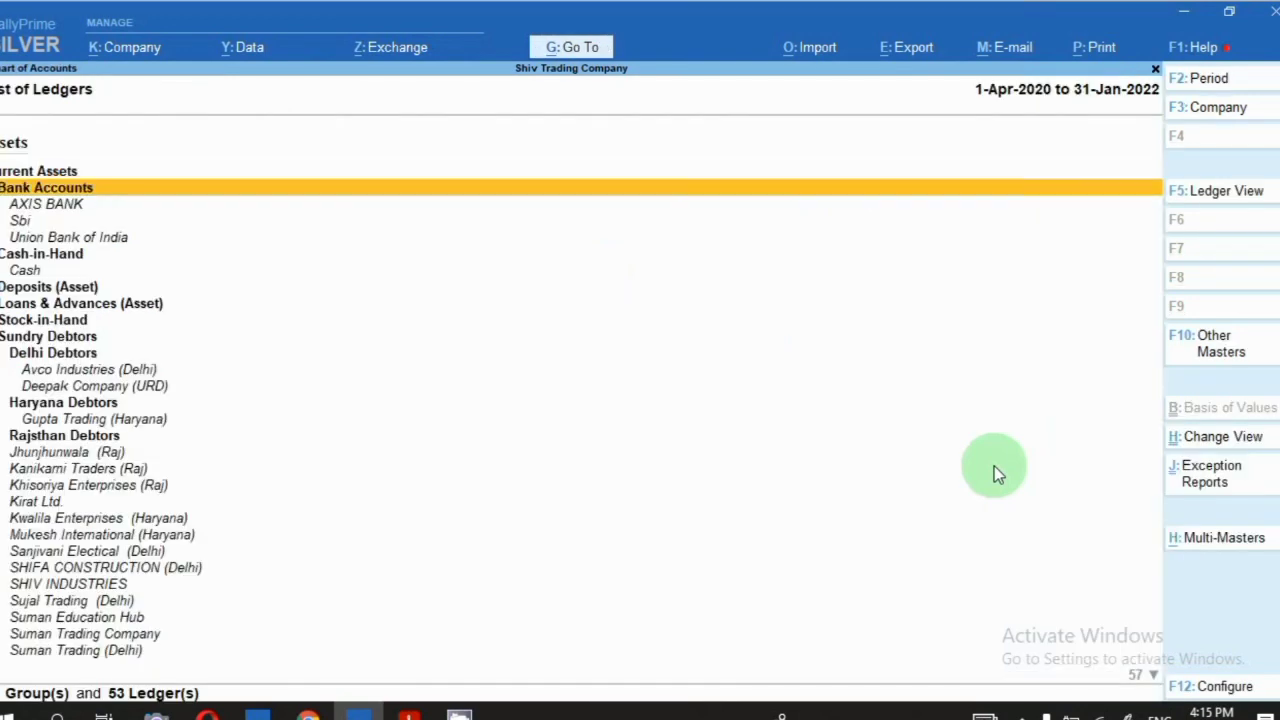
key("Up")
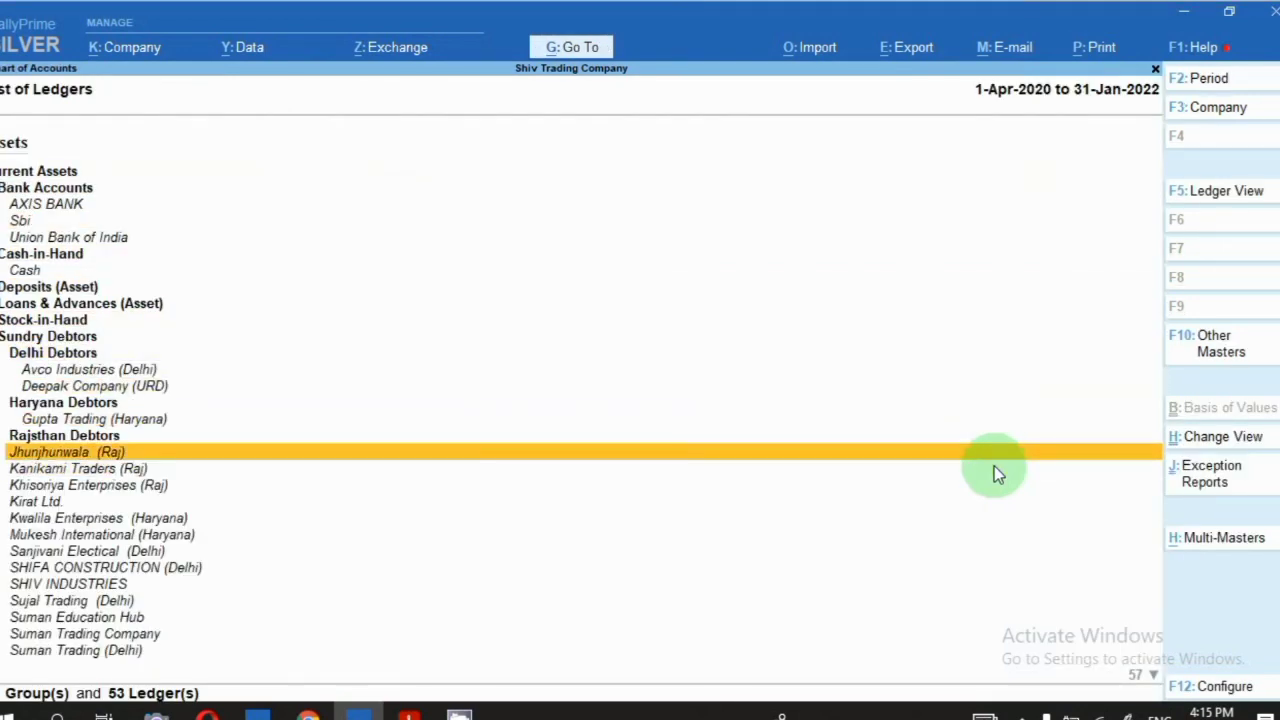
key("Return")
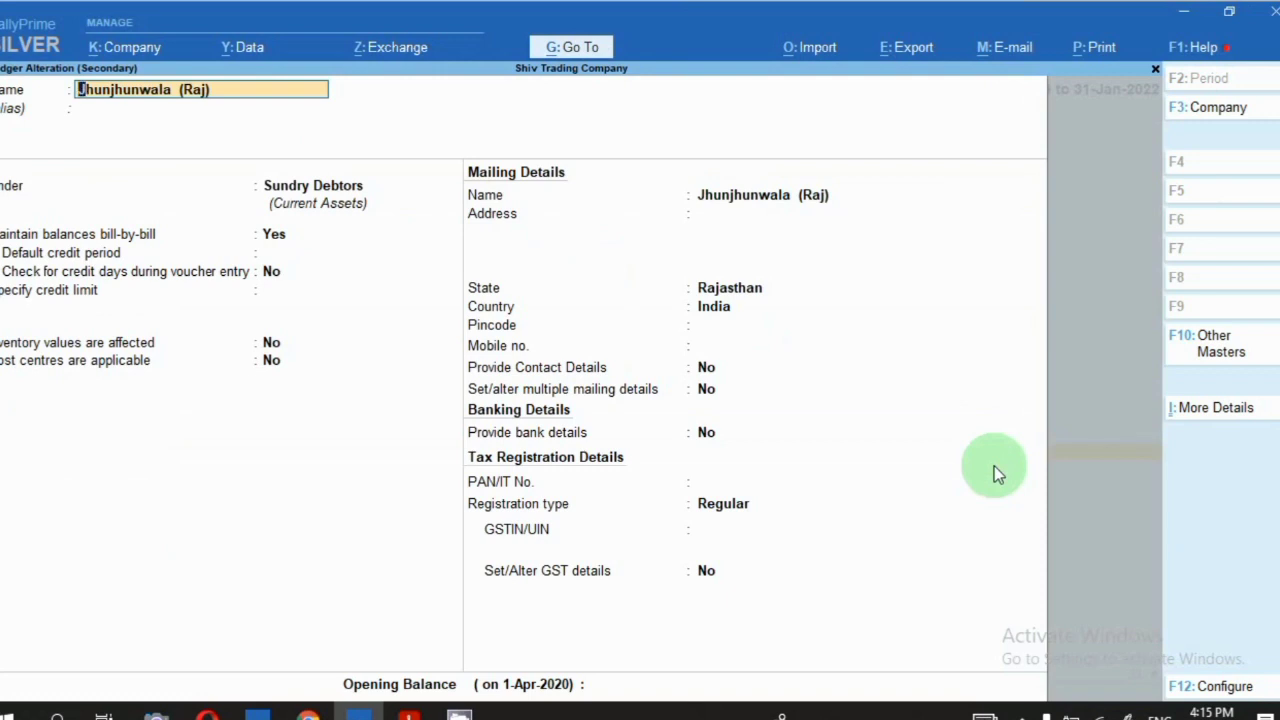
key("Return")
key("Return")
type("R")
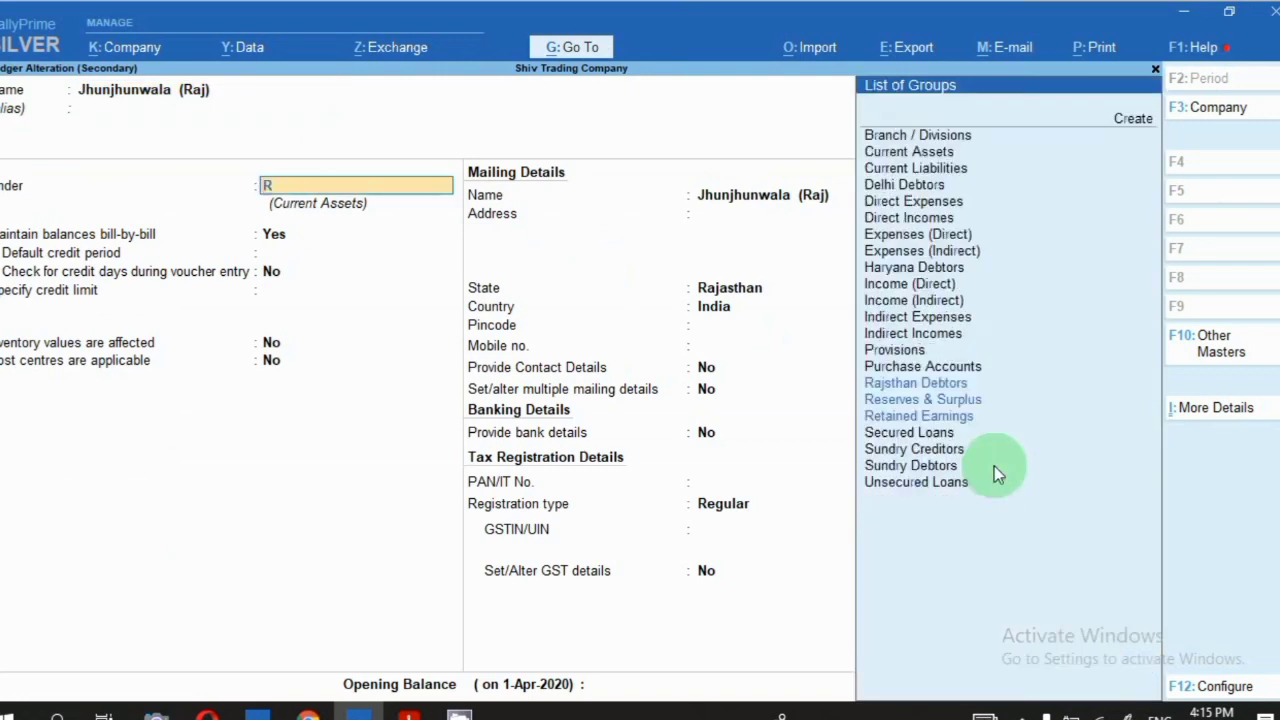
type("a")
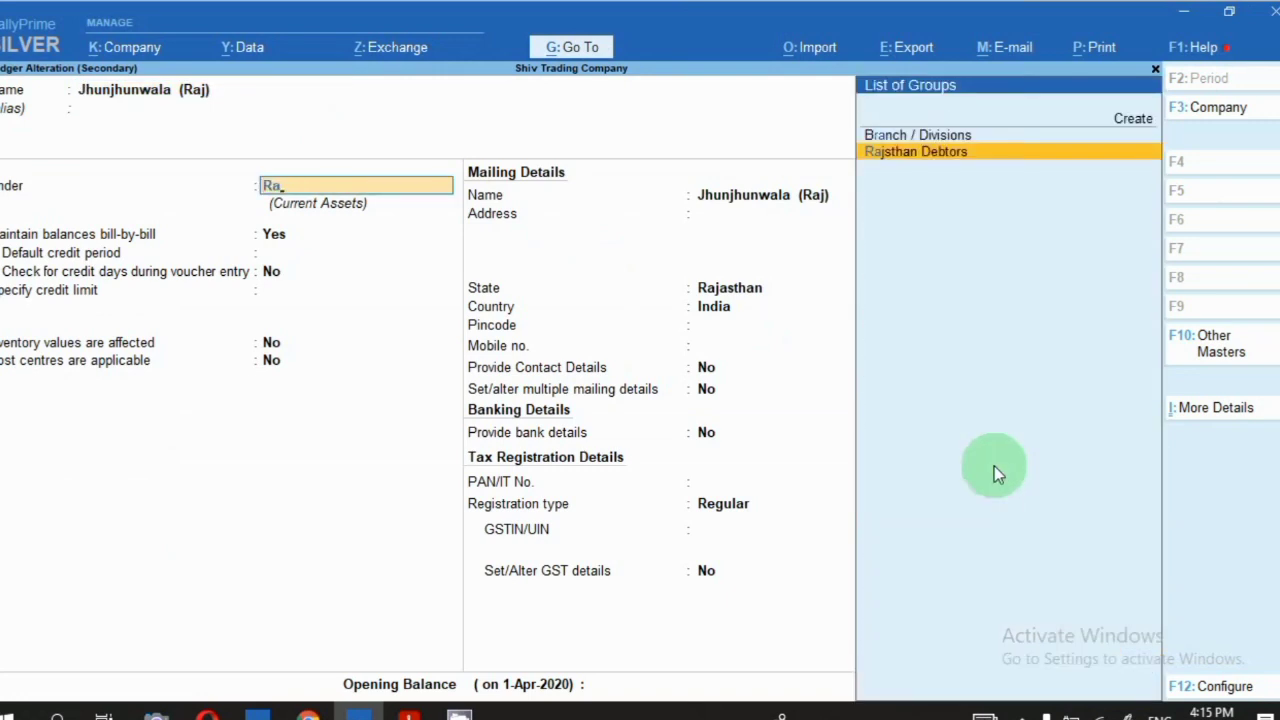
key("Return")
key("ctrl+a")
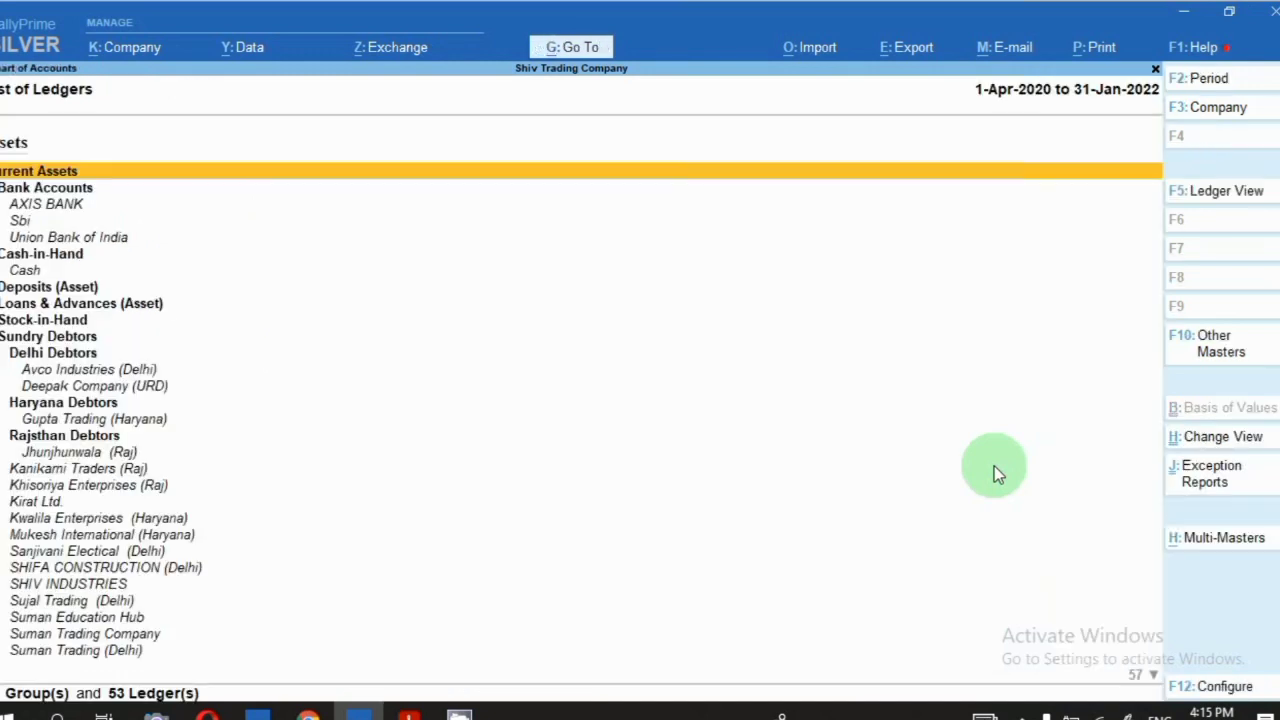
Alter the Kanikarni Traders (Raj) ledger to belong under the Rajsthan Debtors group and save it
key("Down")
key("Down")
key("Down")
key("Down")
key("Down")
key("Down")
key("Down")
key("Down")
key("Down")
key("Down")
key("Down")
key("Down")
key("Down")
key("Down")
key("Down")
key("Down")
key("Down")
key("Down")
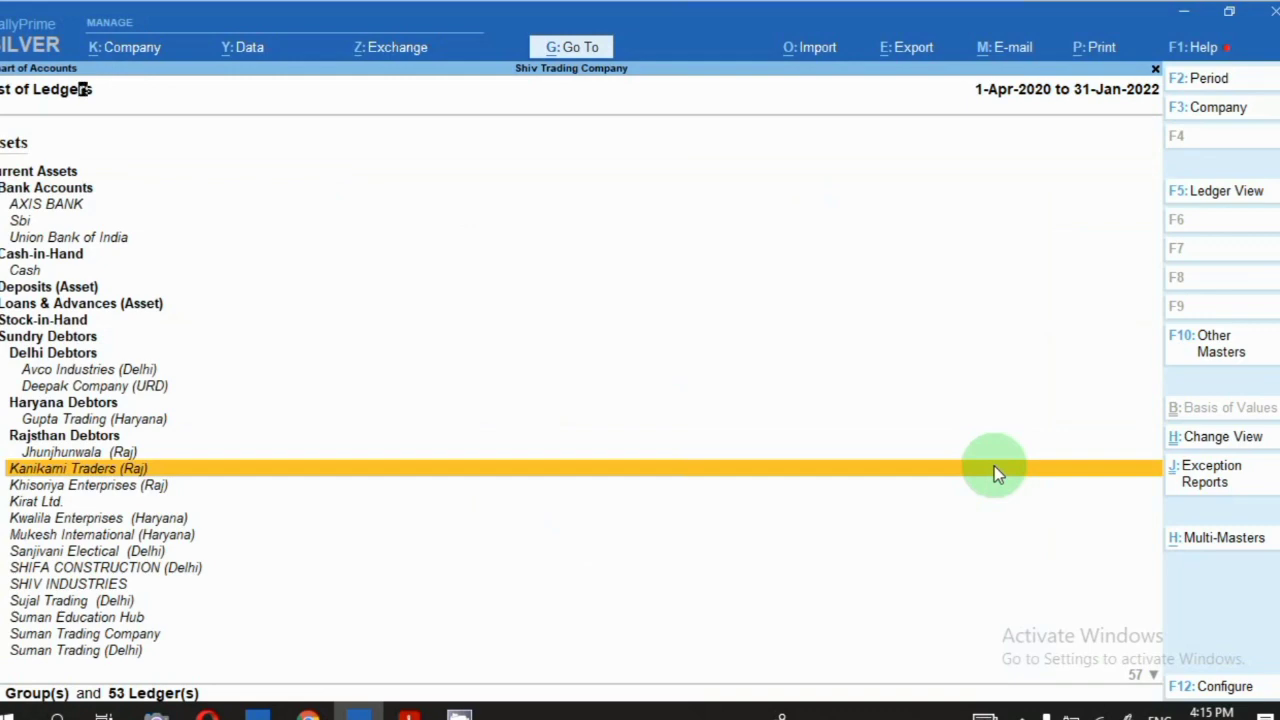
key("Return")
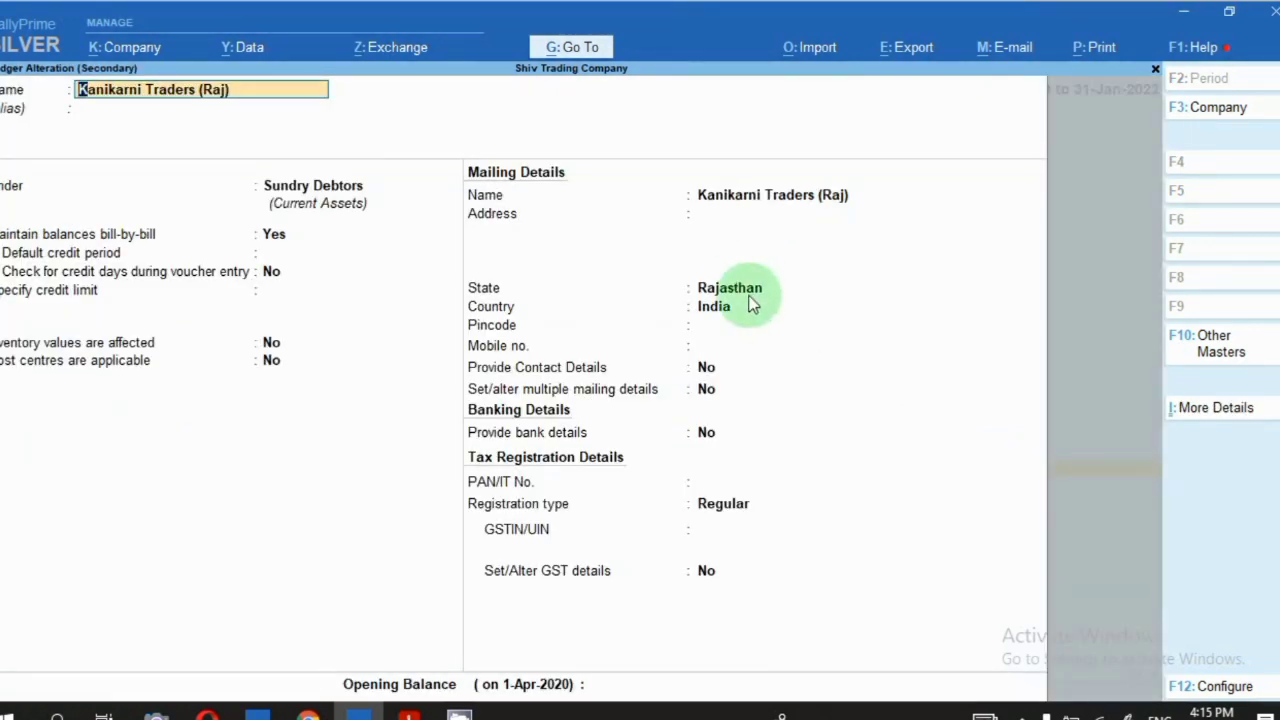
left_click(357, 187)
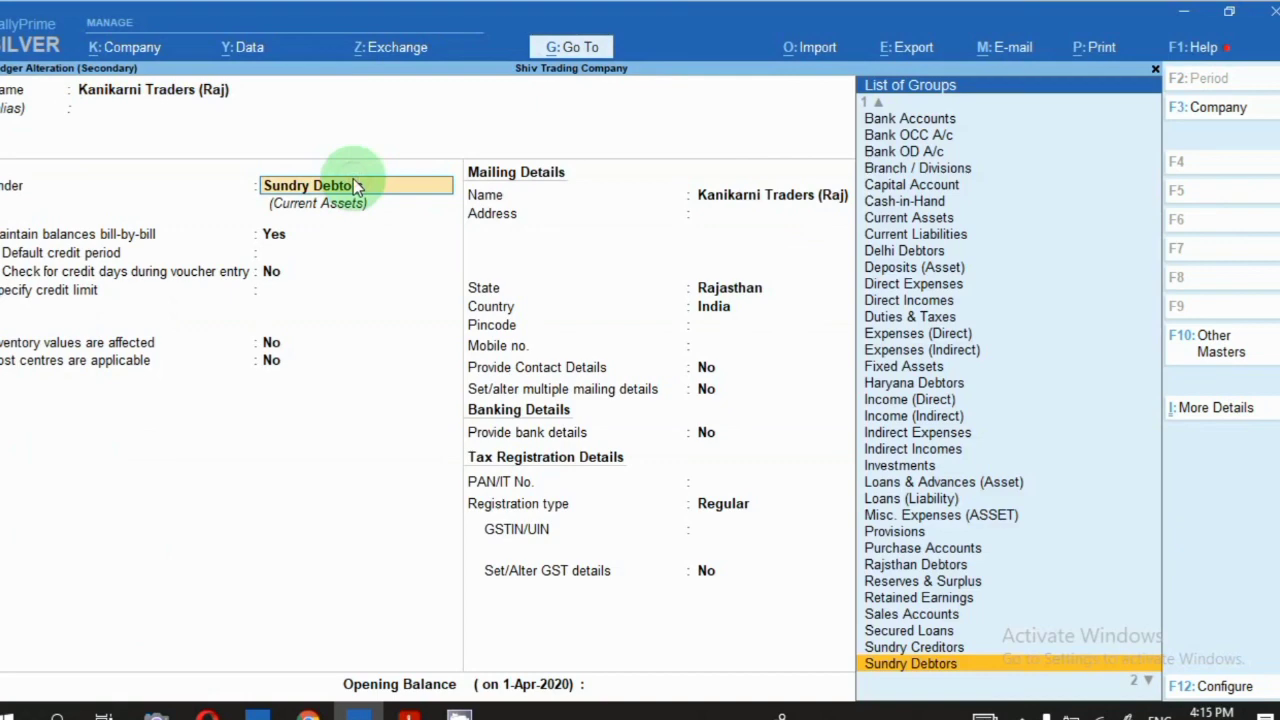
type("Raj")
key("Return")
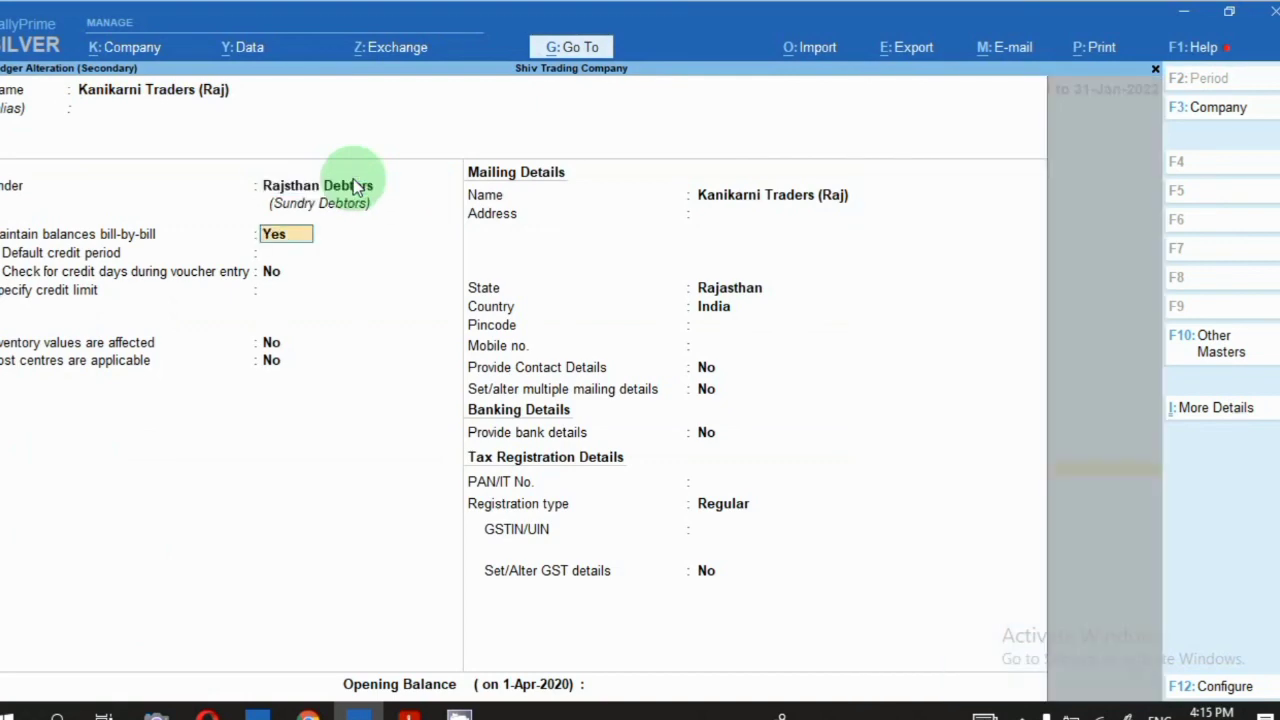
key("ctrl+a")
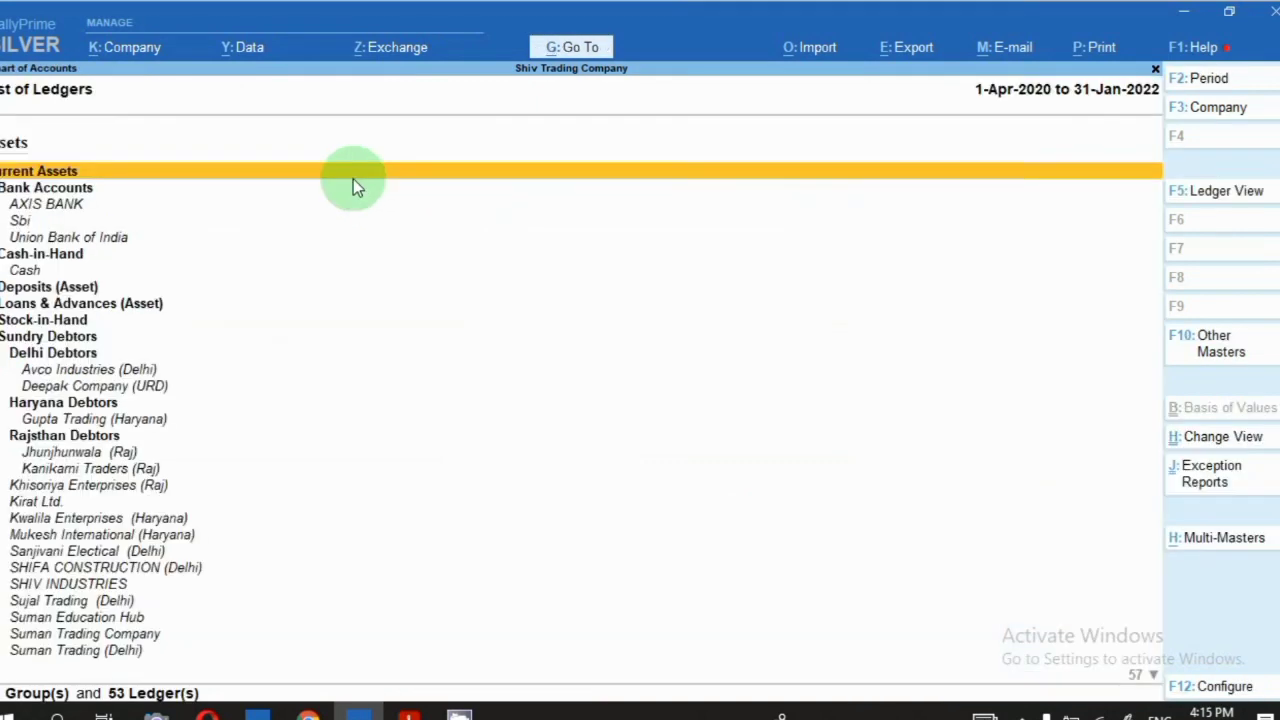
Alter the Khisoriya Enterprises (Raj) ledger to belong under the Rajsthan Debtors group and save it
key("Down")
key("Down")
key("Down")
key("Down")
key("Down")
key("Down")
key("Down")
key("Down")
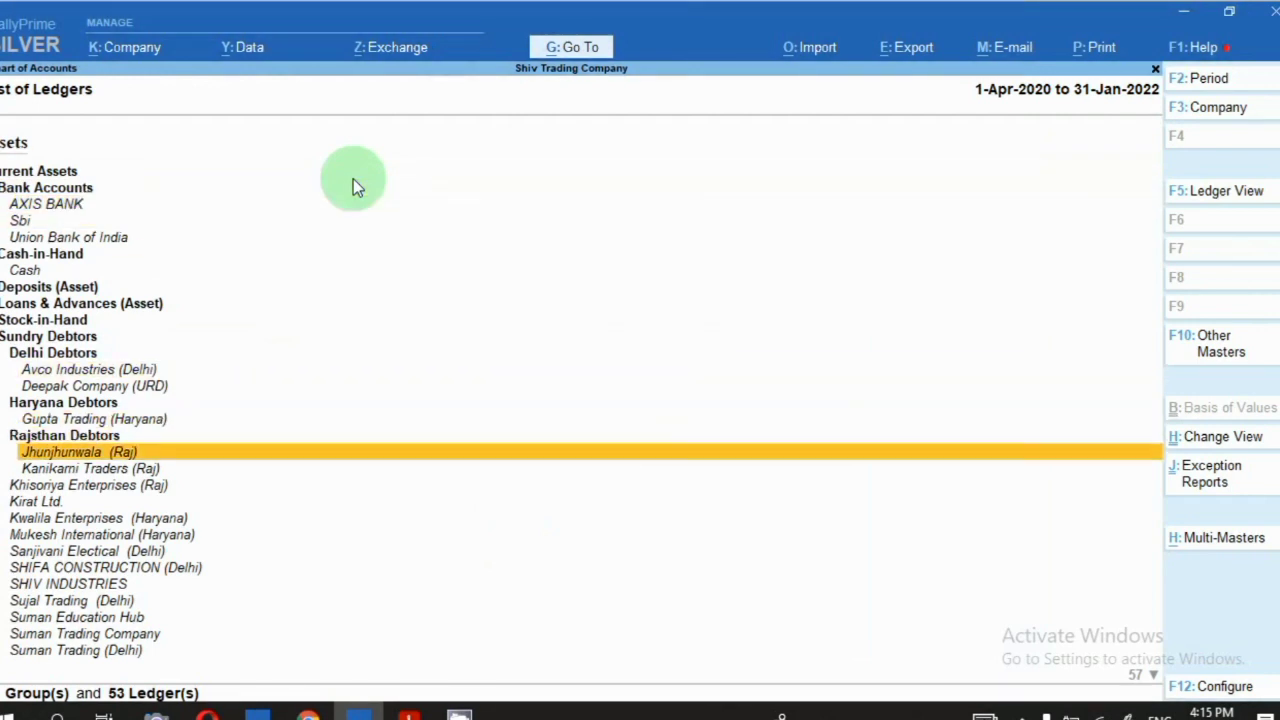
key("Down")
key("Down")
key("Return")
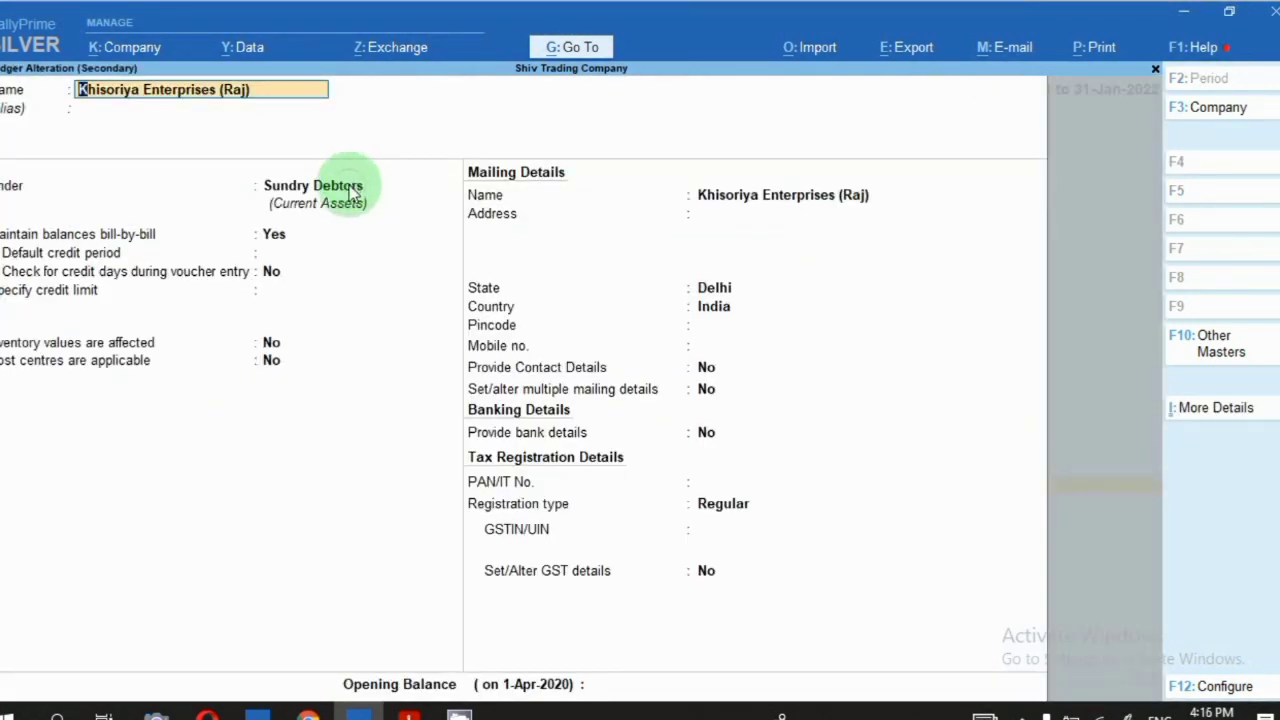
left_click(352, 190)
type("Raj")
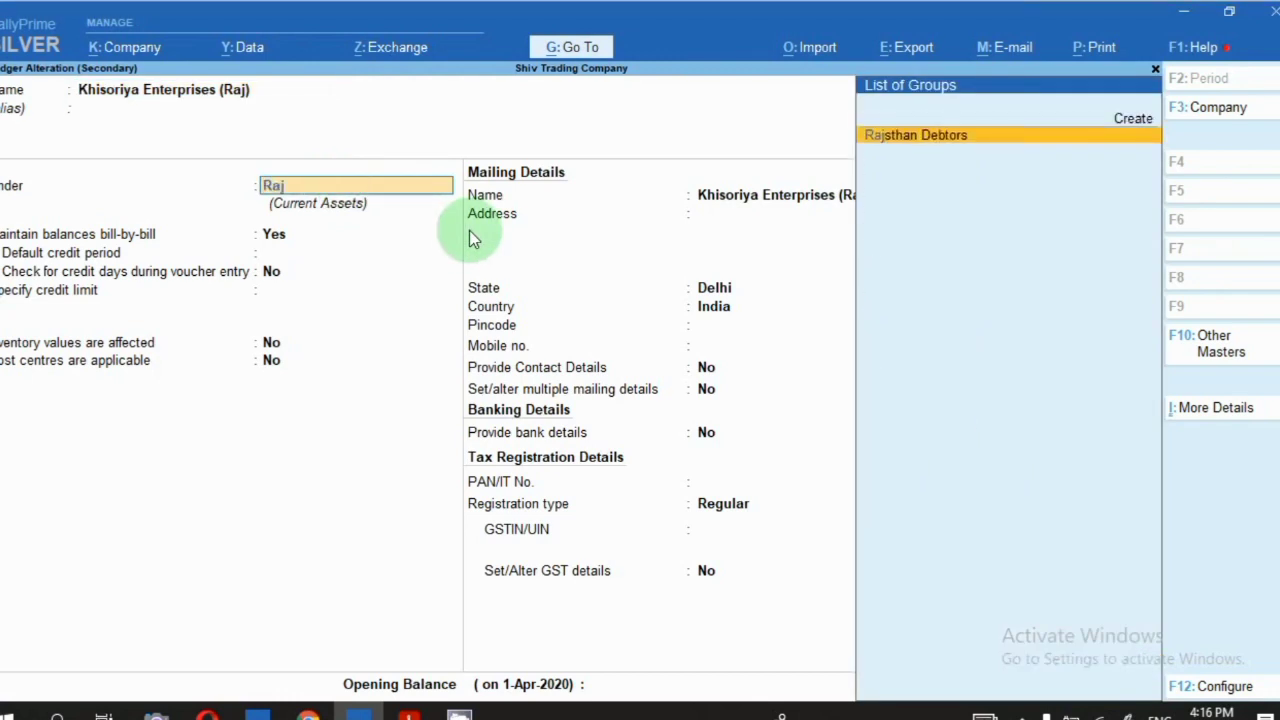
key("Return")
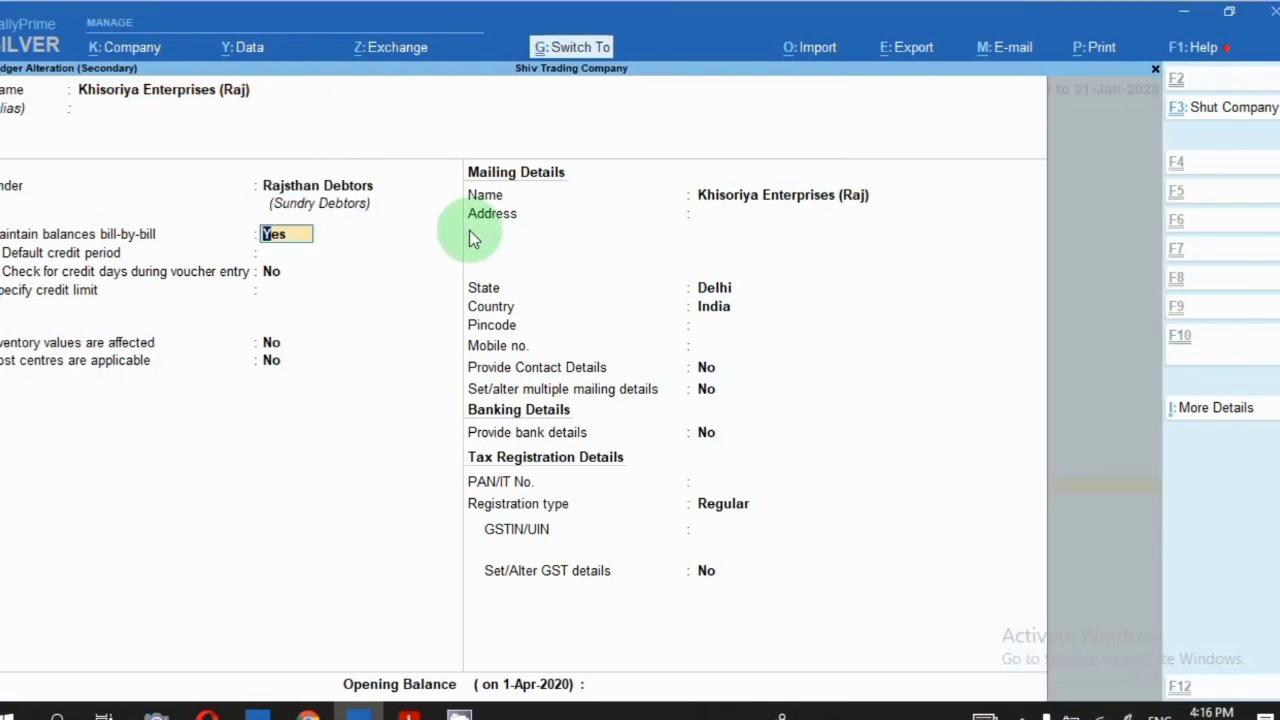
key("ctrl+a")
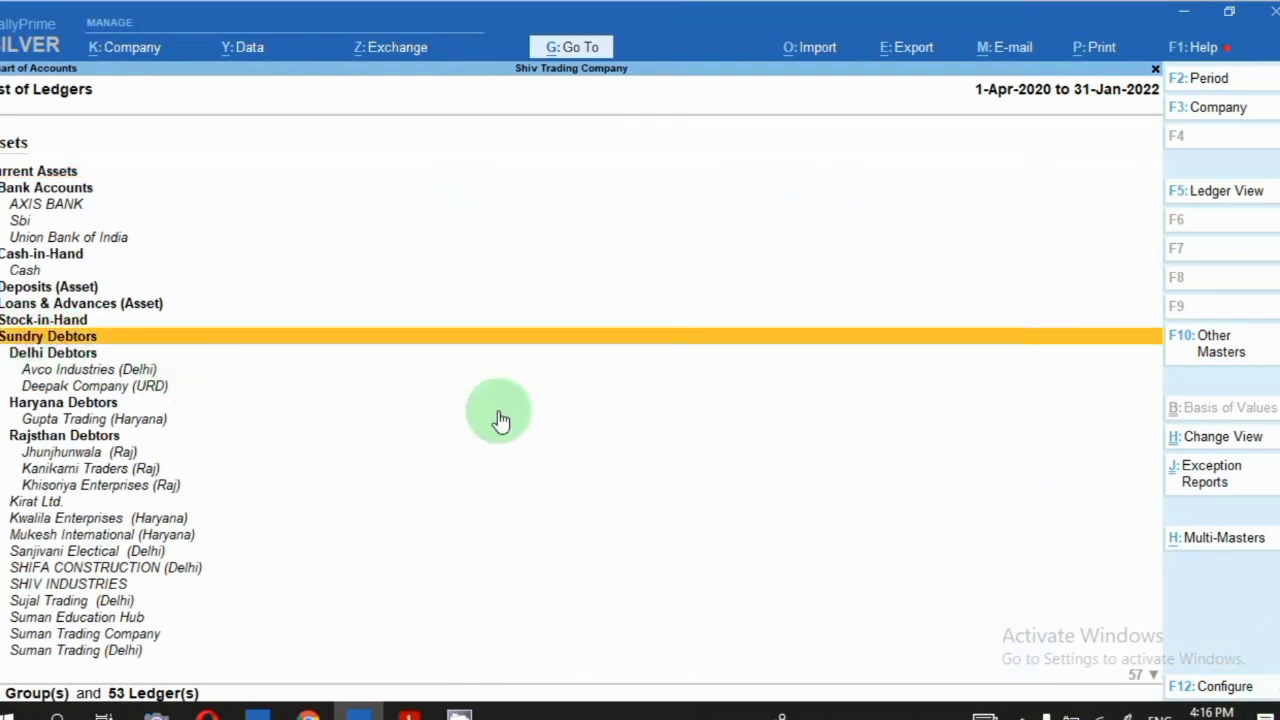
Mark the Sundry Debtors, Delhi Debtors, Haryana Debtors and Rajsthan Debtors group lines in the ledger list
key("space")
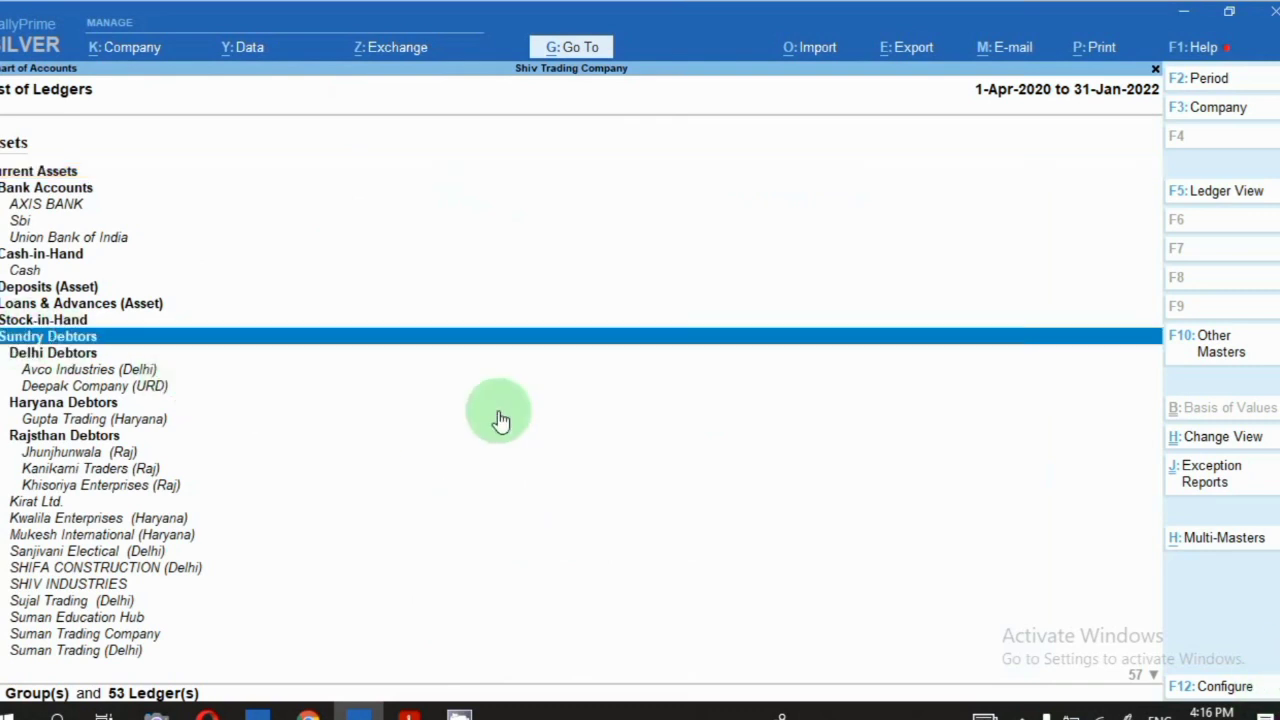
key("Down")
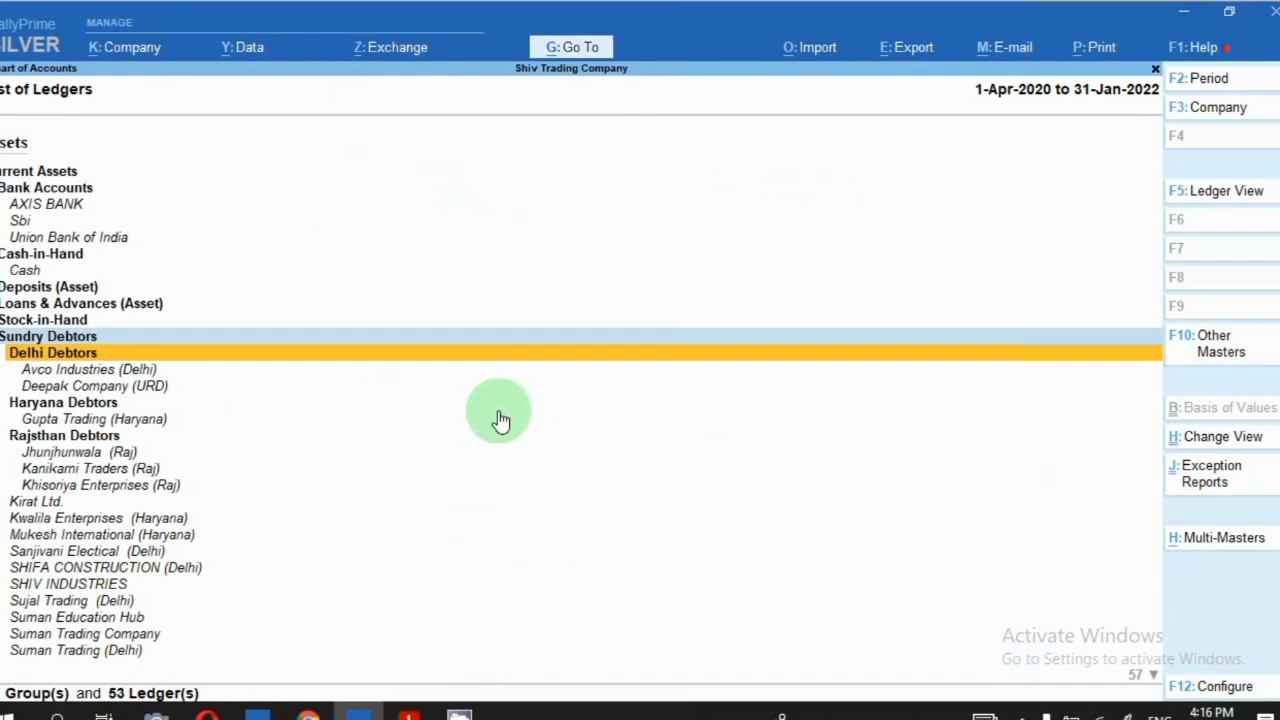
key("space")
key("Down")
key("Down")
key("Down")
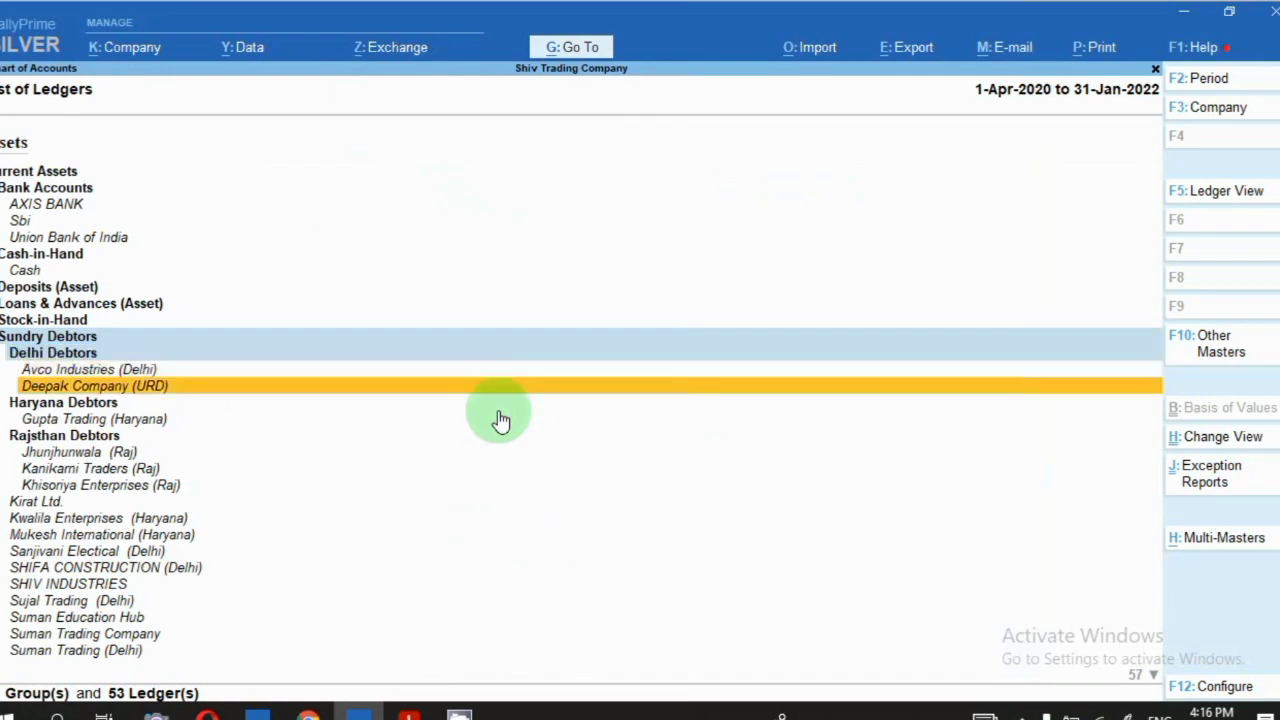
key("space")
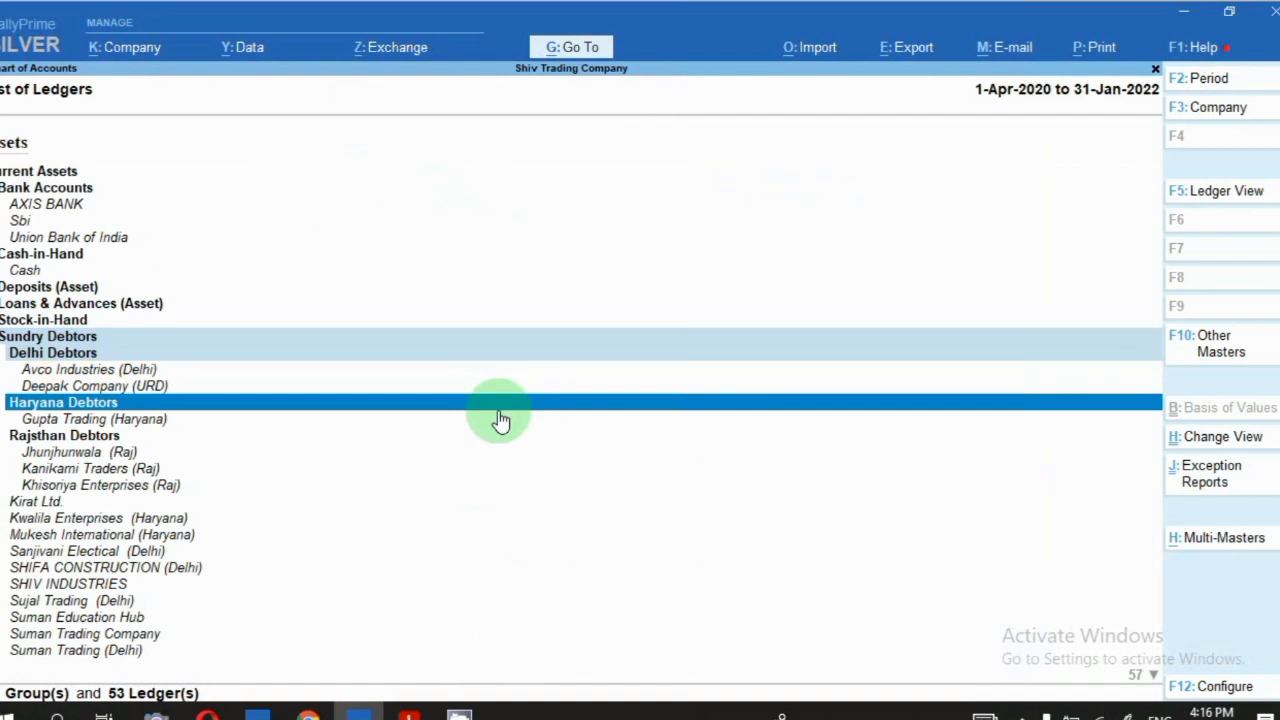
key("Down")
key("Down")
key("space")
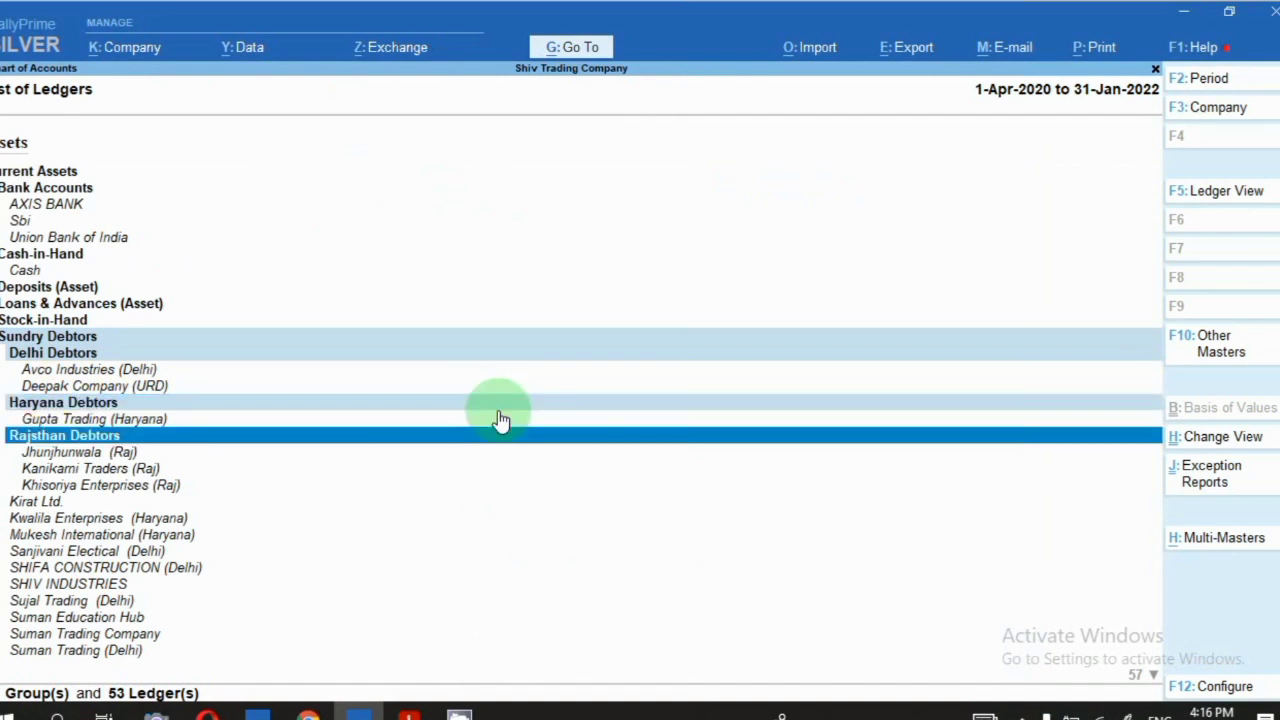
Move the Kwalila Enterprises (Haryana) ledger under the Haryana Debtors group and save it
key("Down")
key("Down")
key("Down")
key("Down")
key("Down")
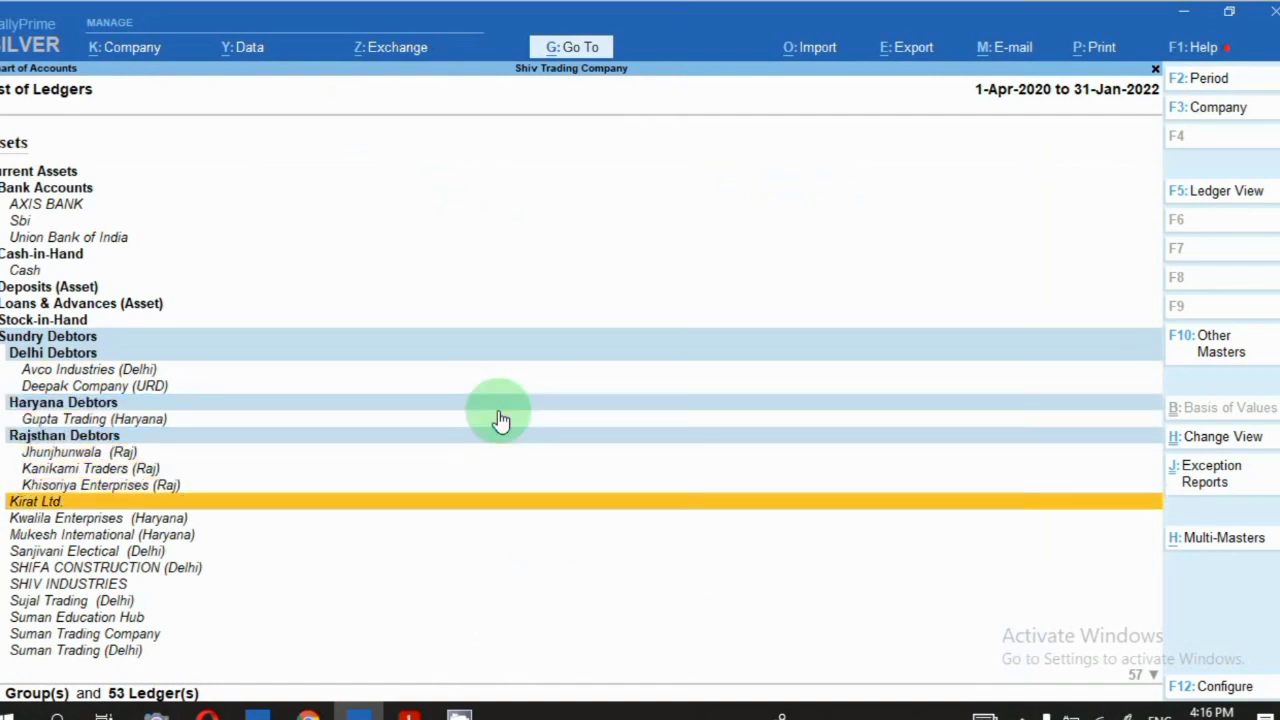
key("Return")
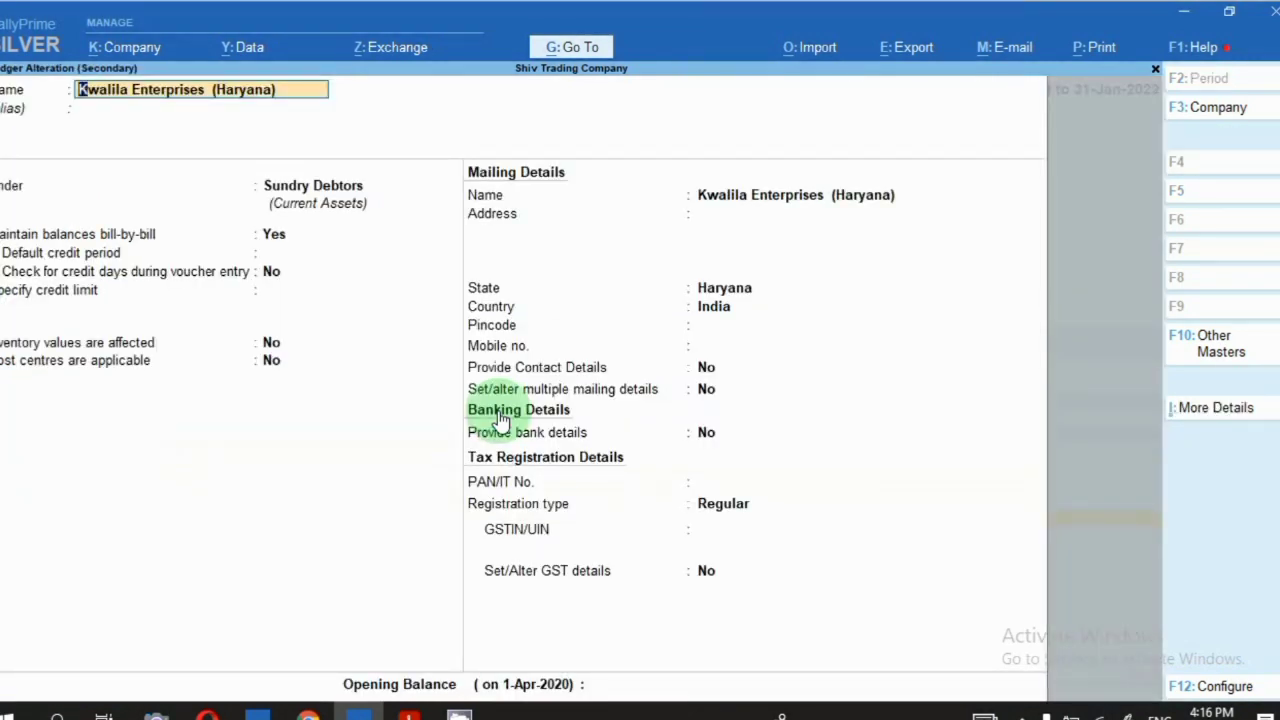
left_click(316, 195)
type("Ha")
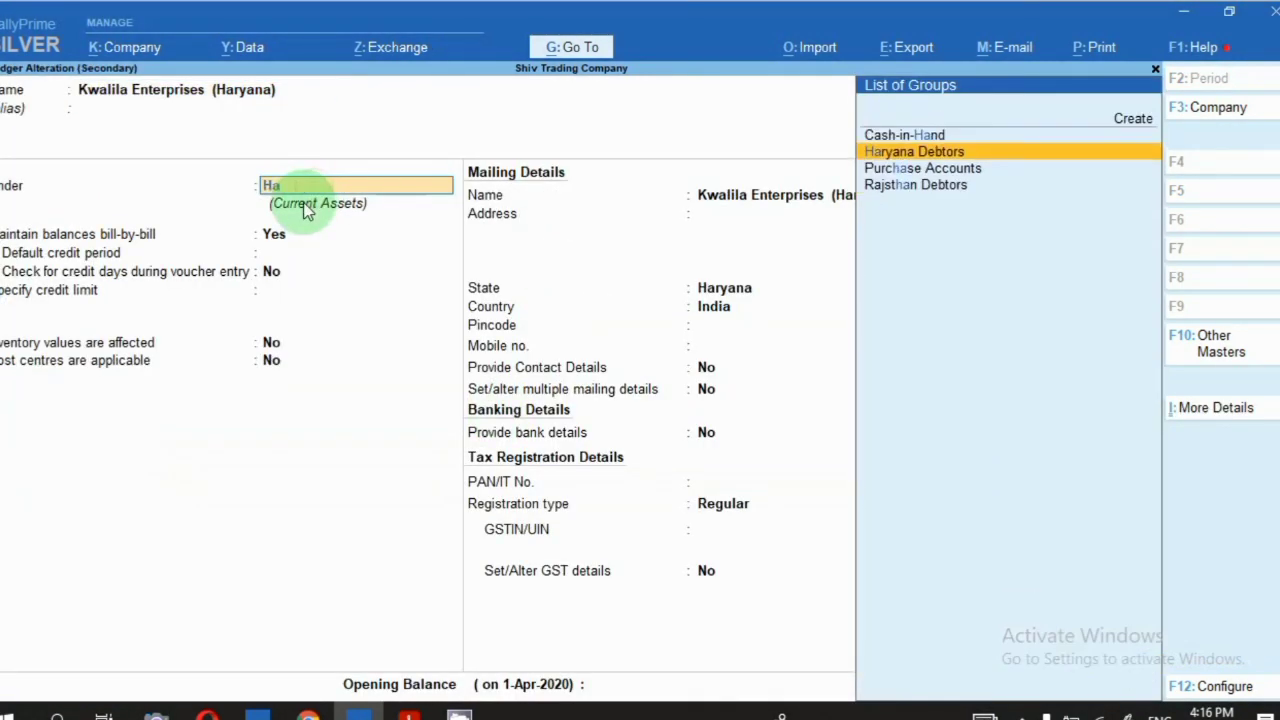
key("Return")
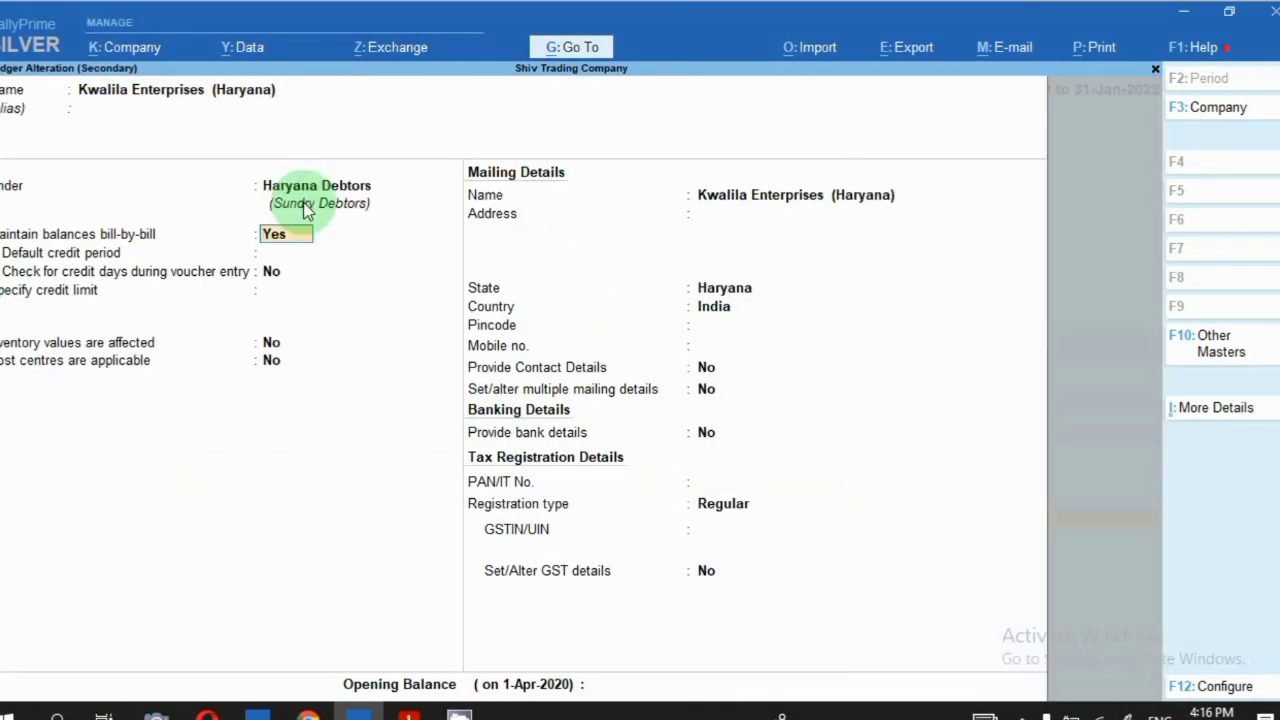
key("ctrl+a")
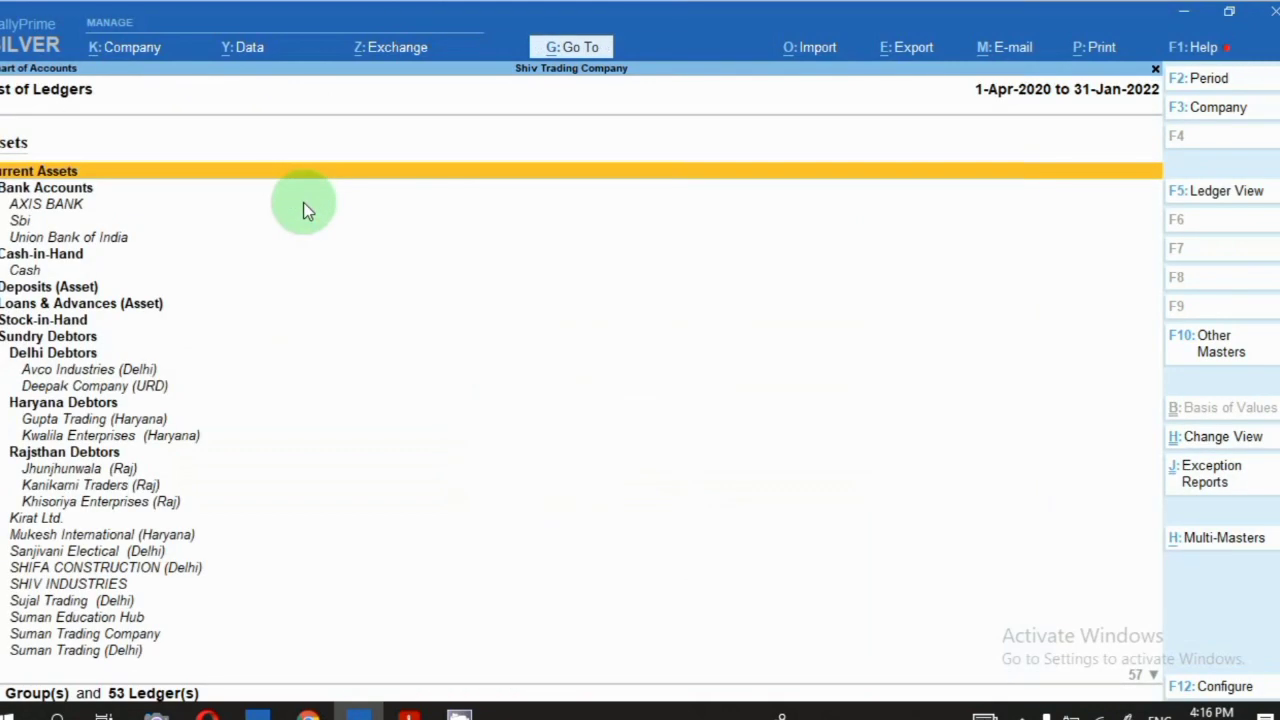
left_click(1025, 712)
right_click(1003, 682)
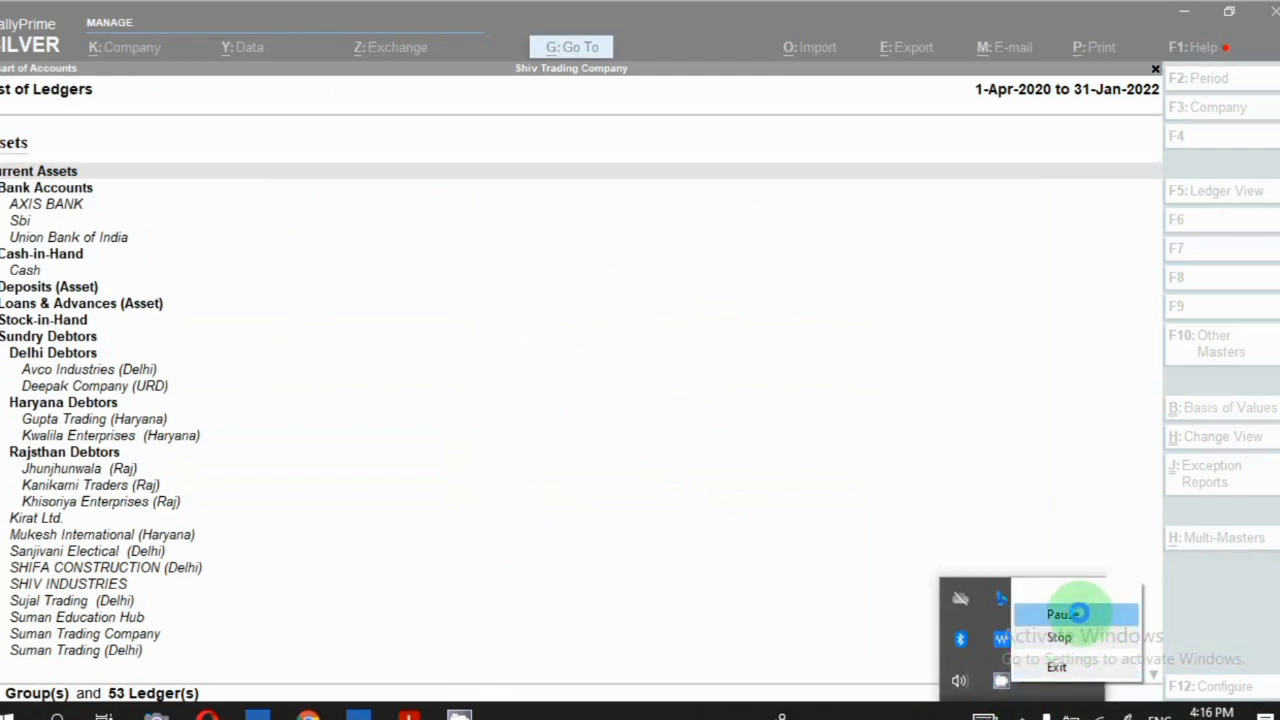
left_click(1077, 612)
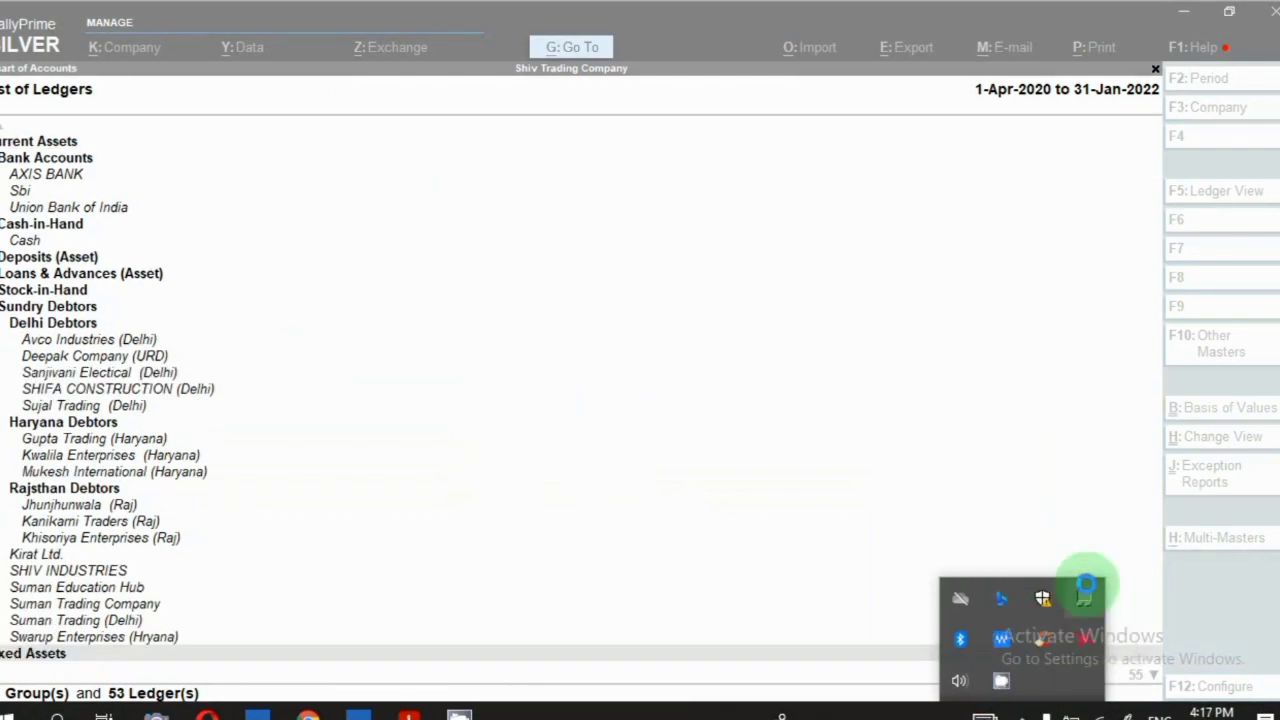
Close the list of ledgers and return to the company's Statistics report
left_click(846, 457)
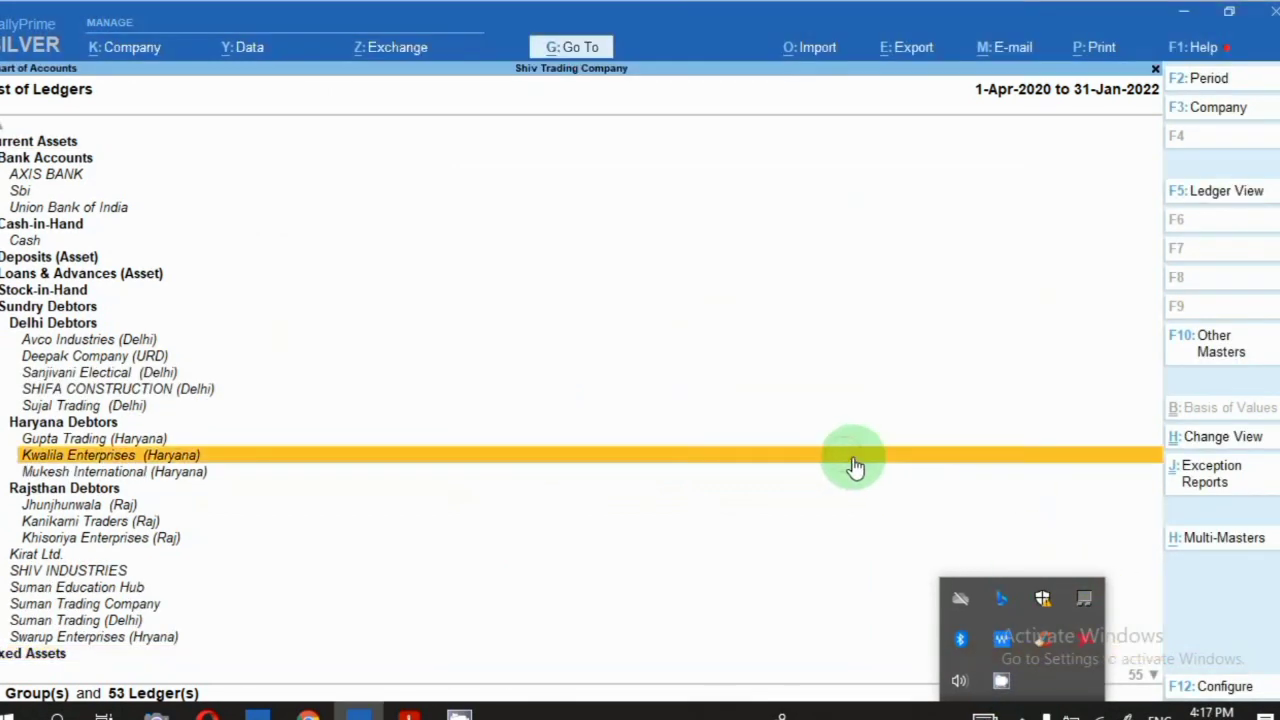
key("Escape")
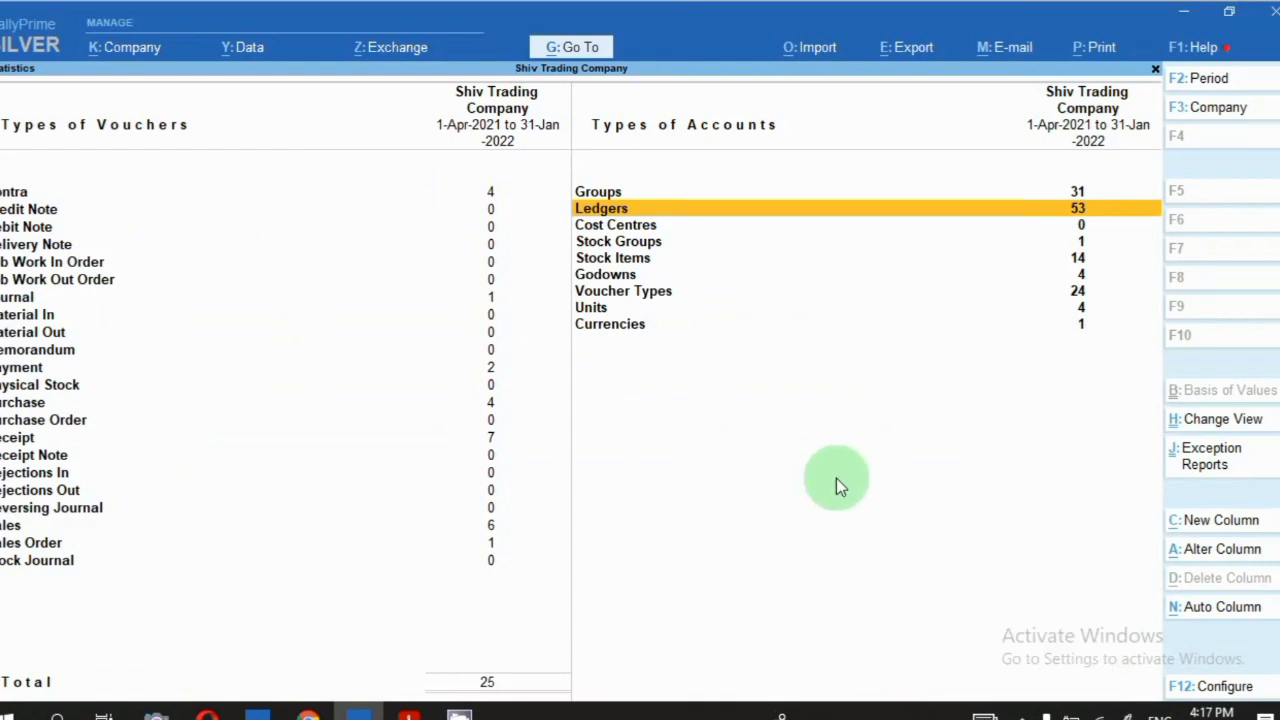
Close the Statistics report and return to the Gateway of Tally
key("Escape")
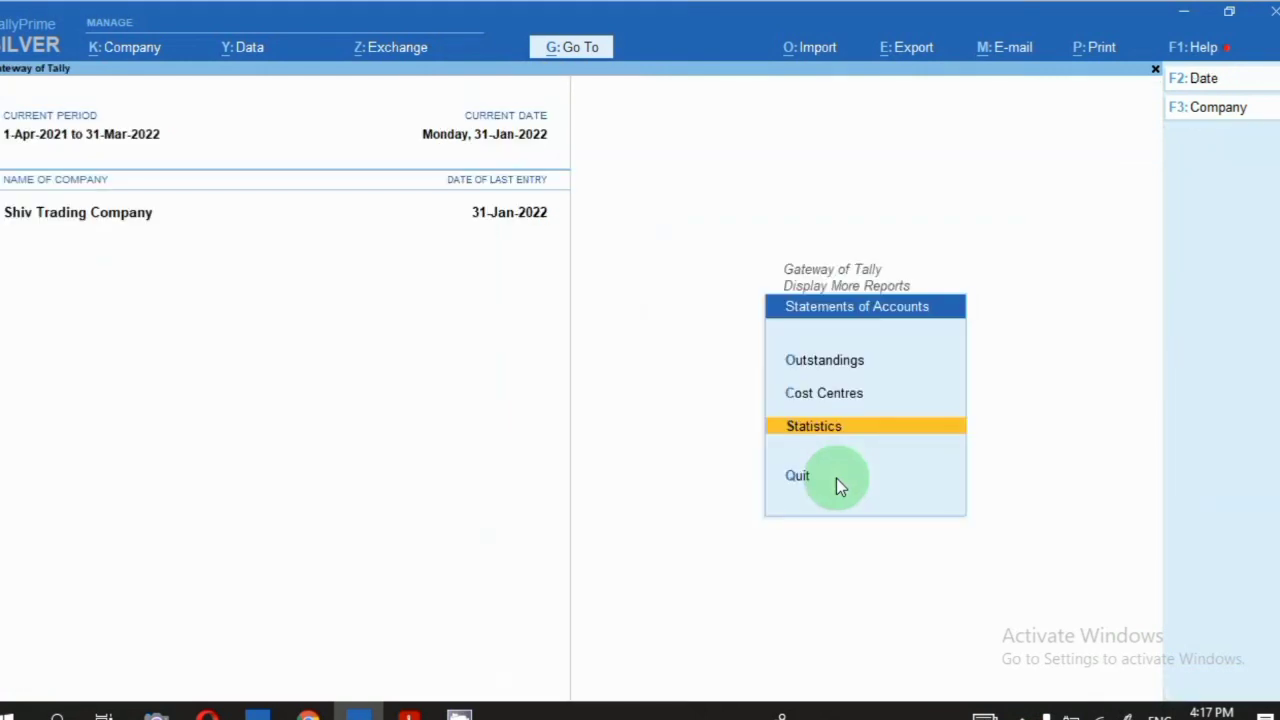
key("Escape")
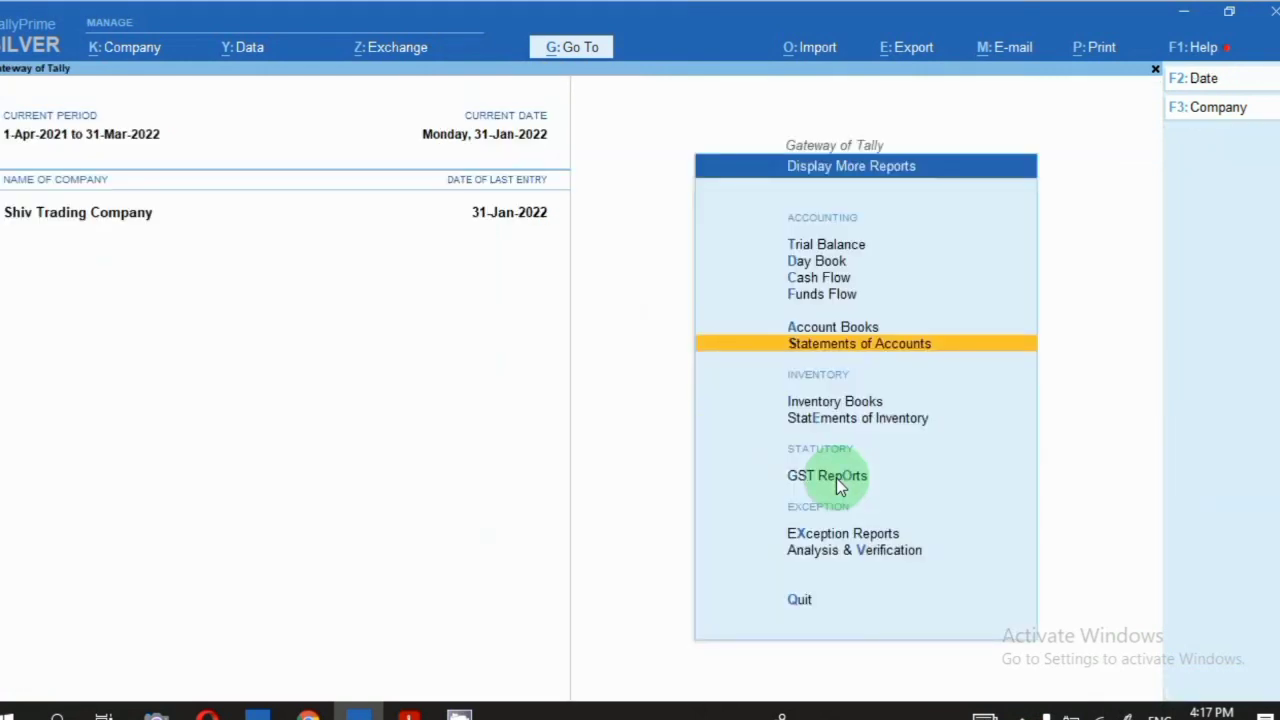
key("Escape")
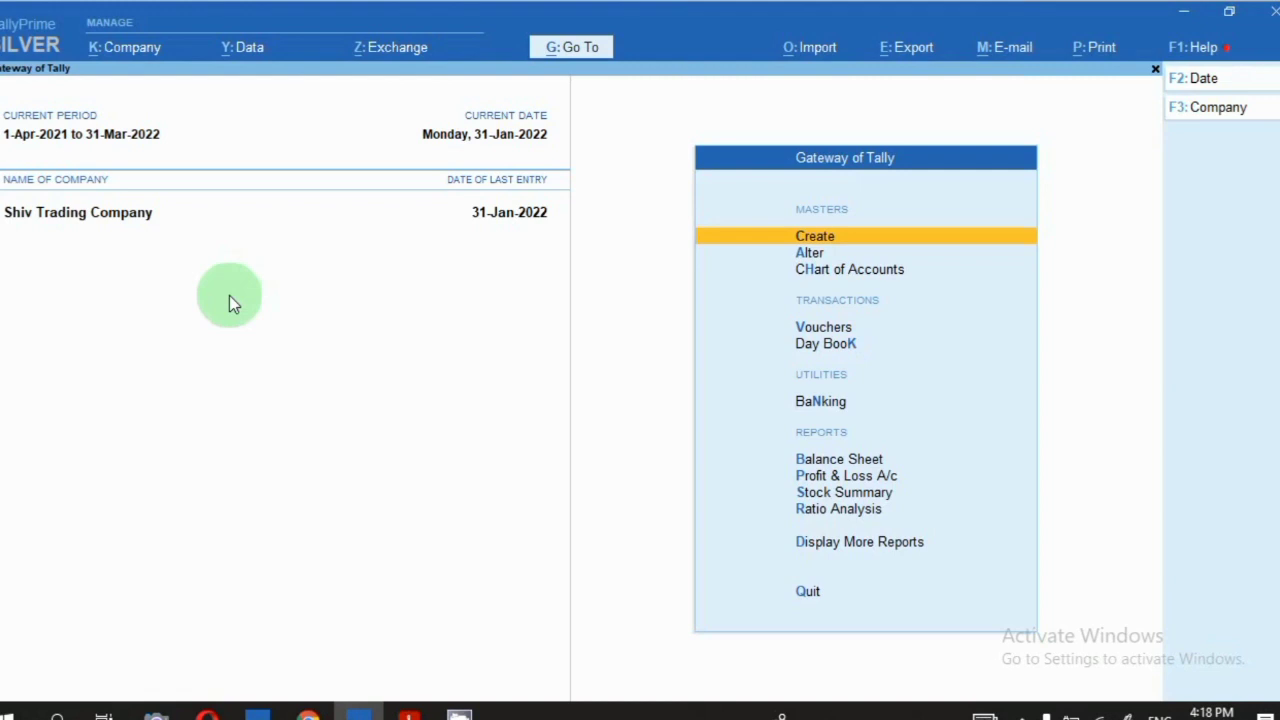
Open the company's list of ledgers from the Statistics report
key("d")
key("s")
key("t")
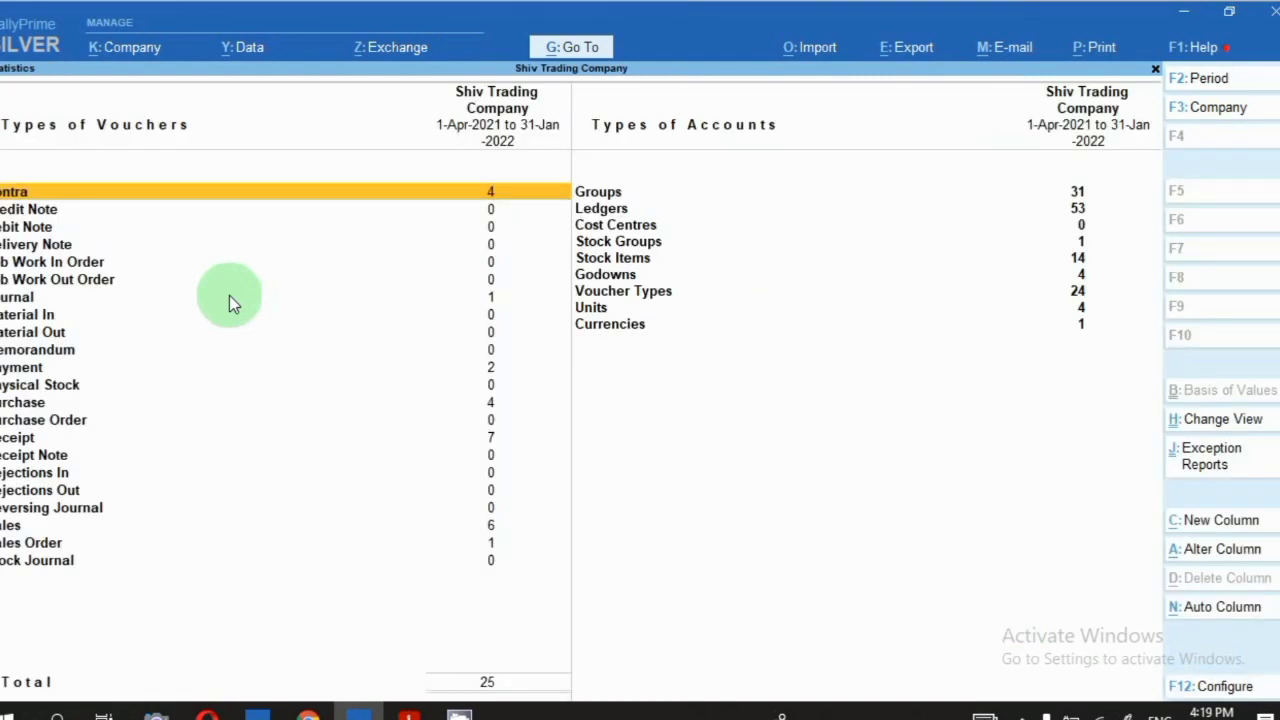
key("Right")
key("Down")
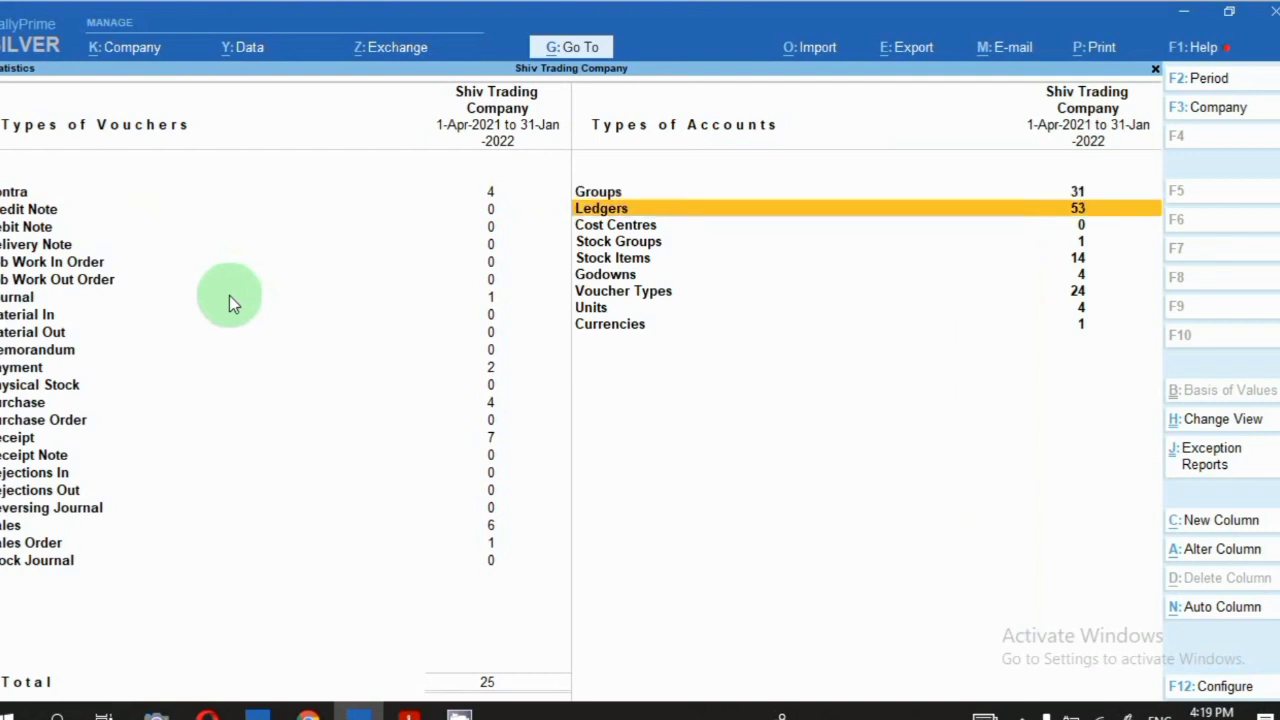
key("Return")
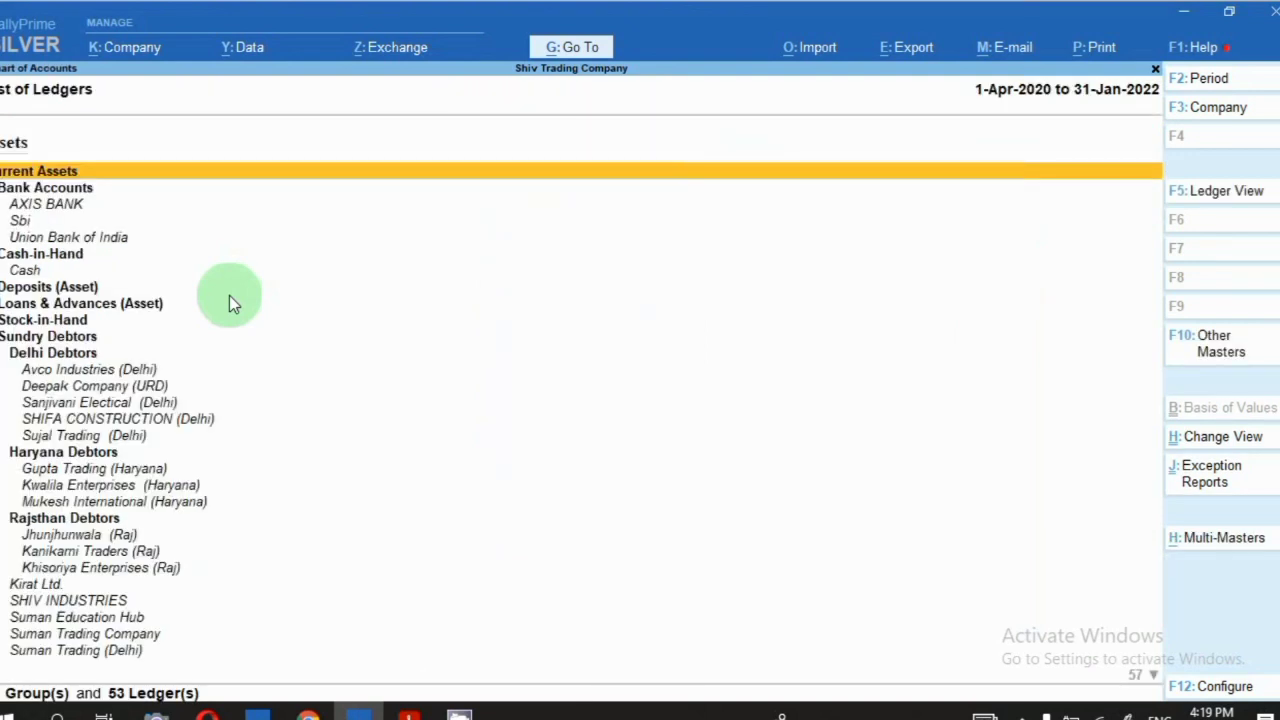
Examine which ledgers are placed under the Delhi Debtors group, from Avco Industries (Delhi) to Sujal Trading (Delhi)
key("Down")
key("Down")
key("Down")
key("Down")
key("Down")
key("Down")
key("Down")
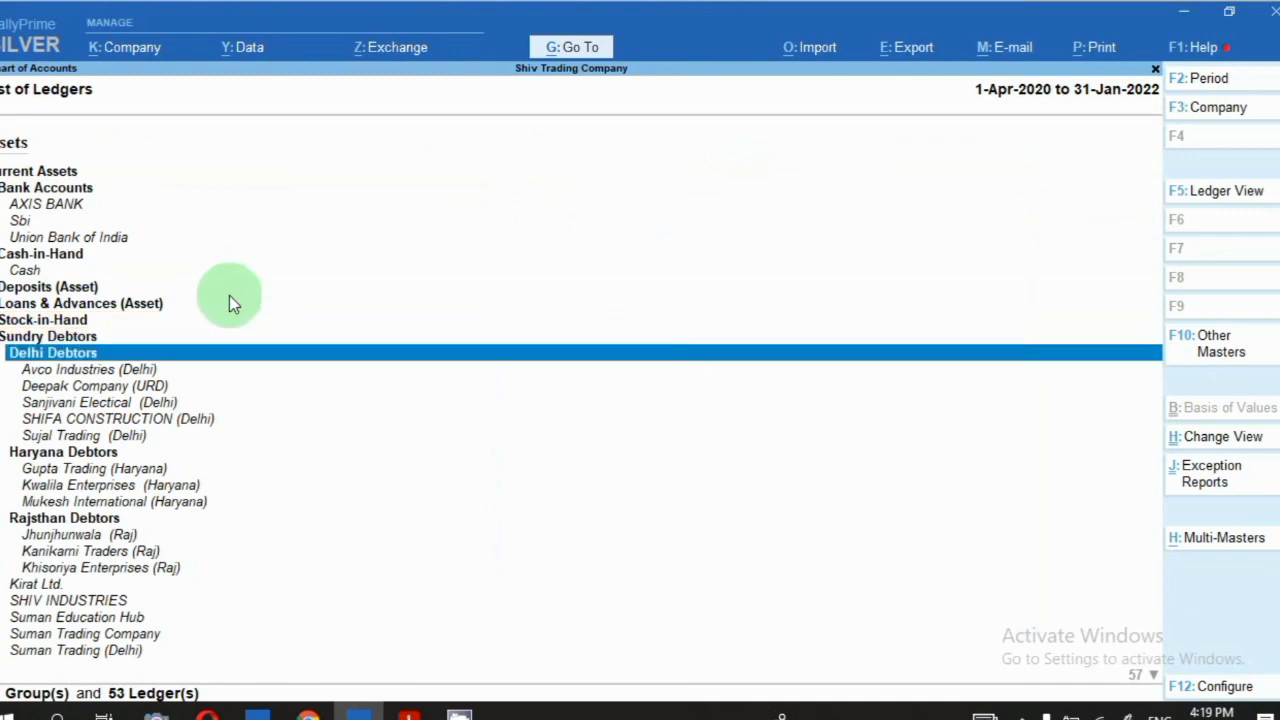
key("Down")
key("Down")
key("Down")
key("Down")
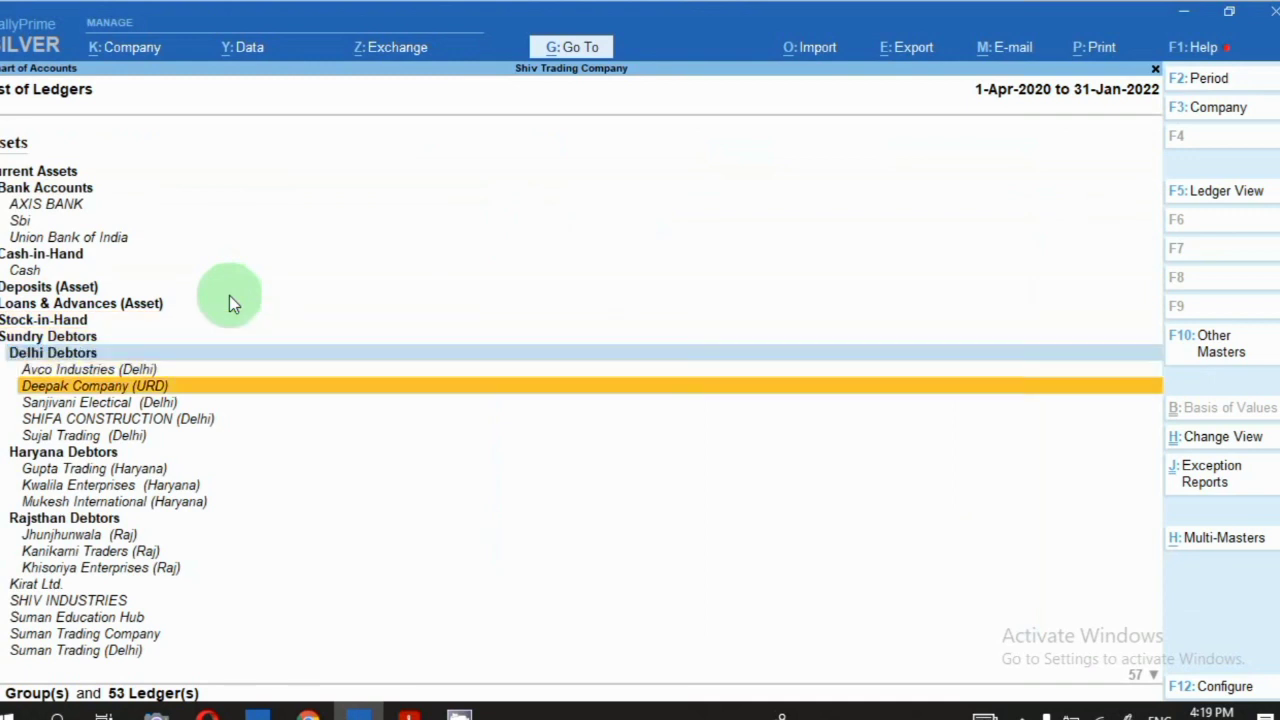
key("Down")
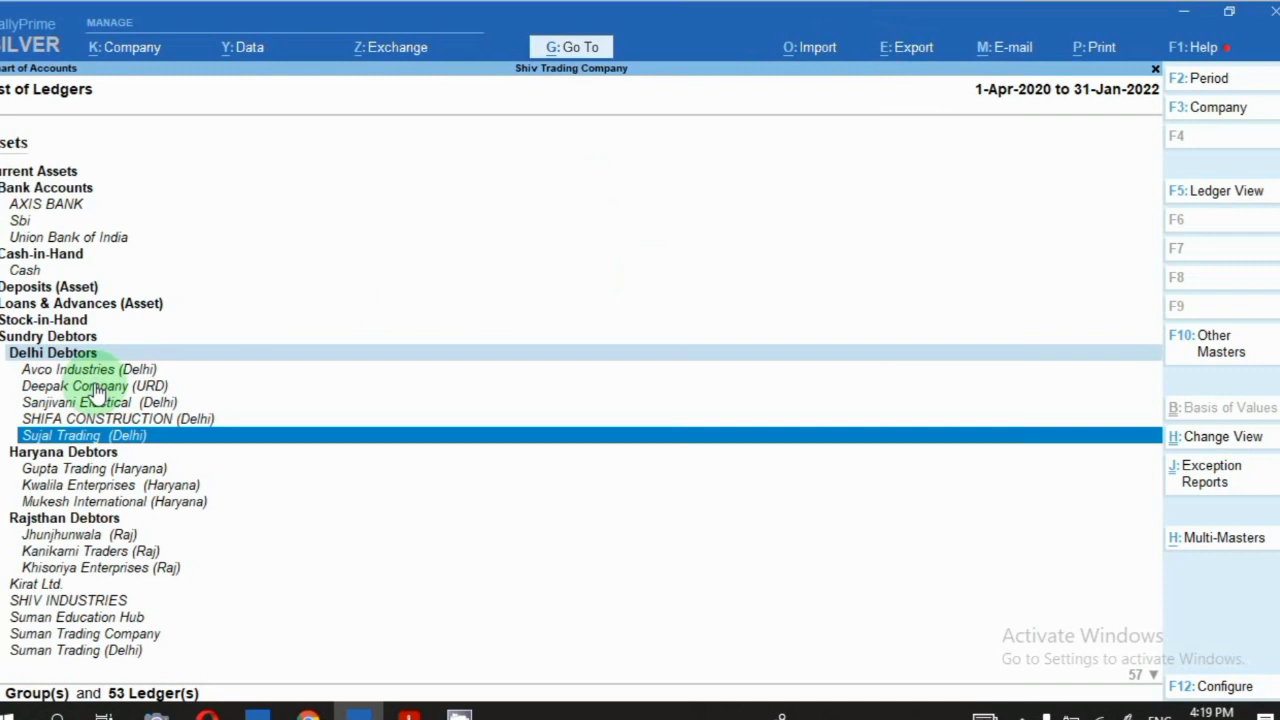
Highlight the Haryana Debtors group, its Gupta Trading (Haryana) ledger and the Rajsthan Debtors group for review
left_click(88, 455)
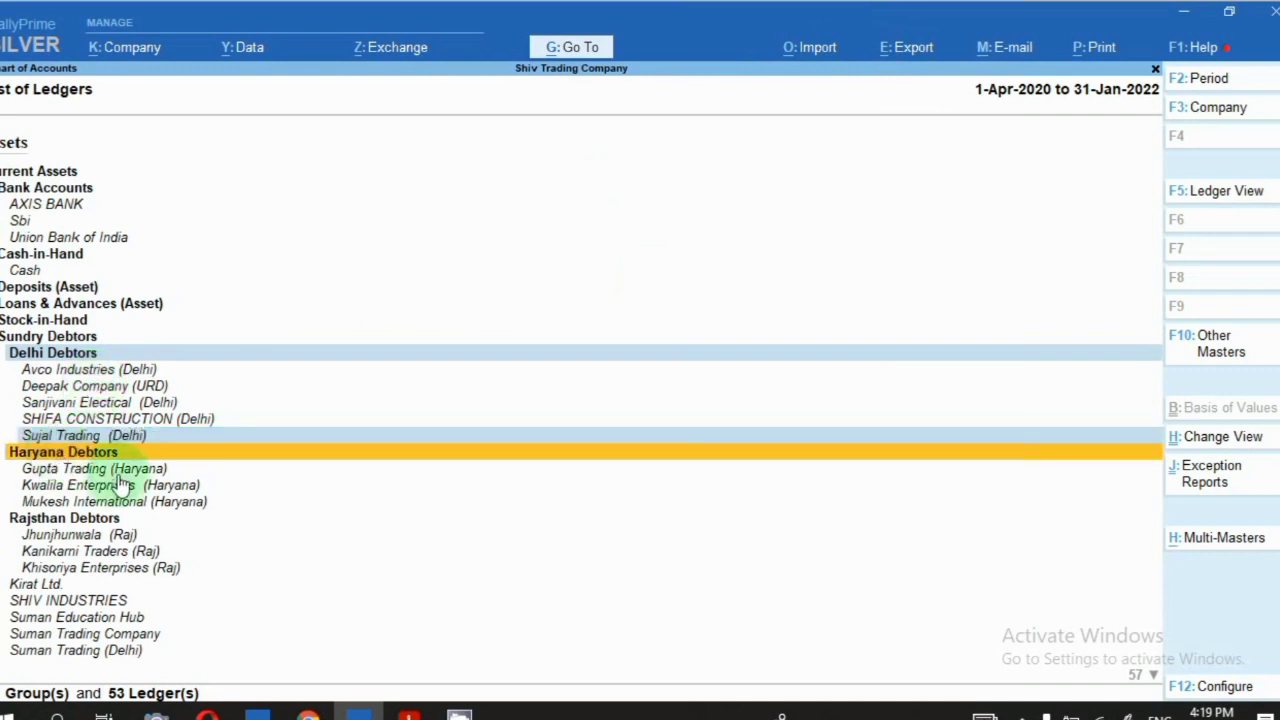
left_click(88, 470)
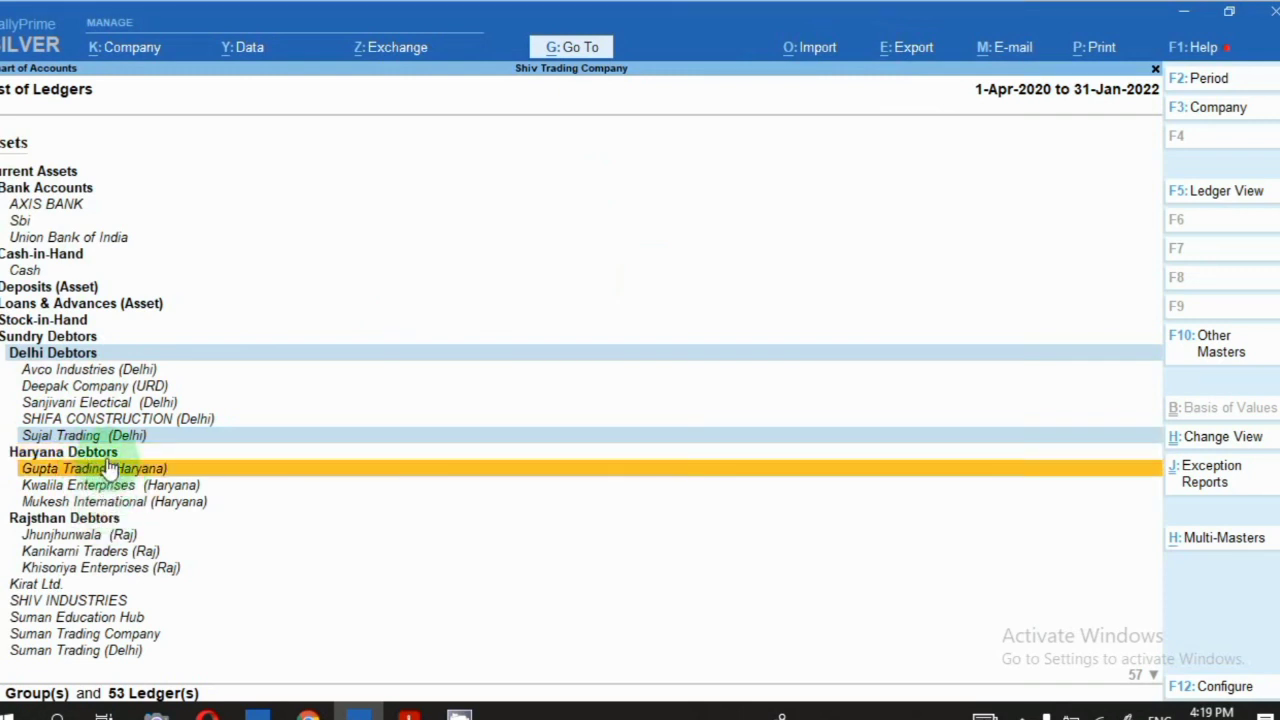
left_click(82, 520)
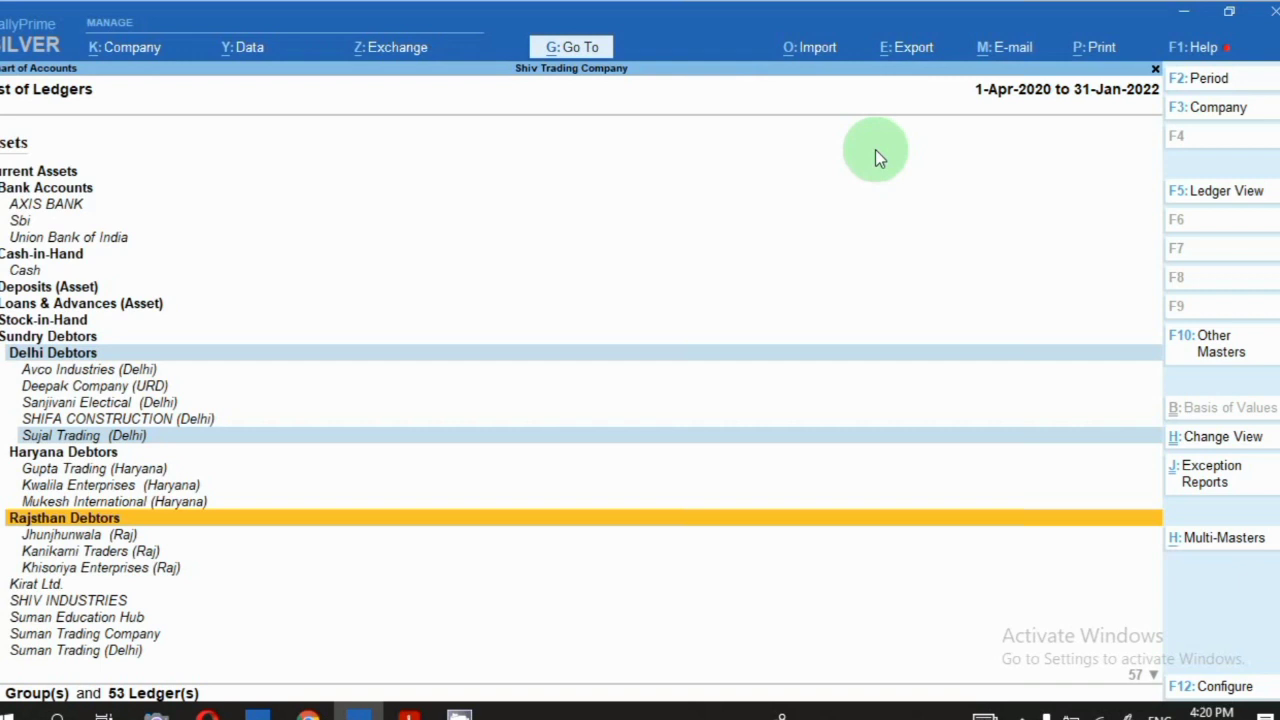
Leave the ledger list and its parent reports to get back to the Gateway of Tally
key("Escape")
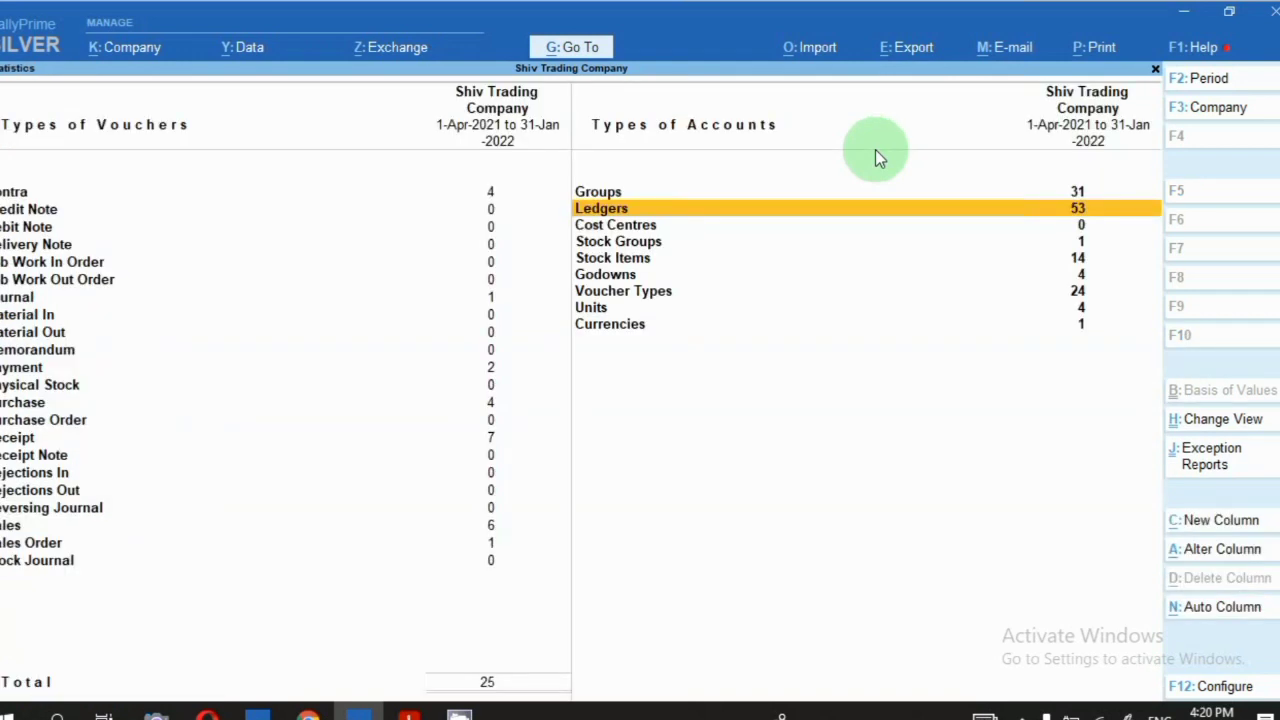
key("Escape")
key("Escape")
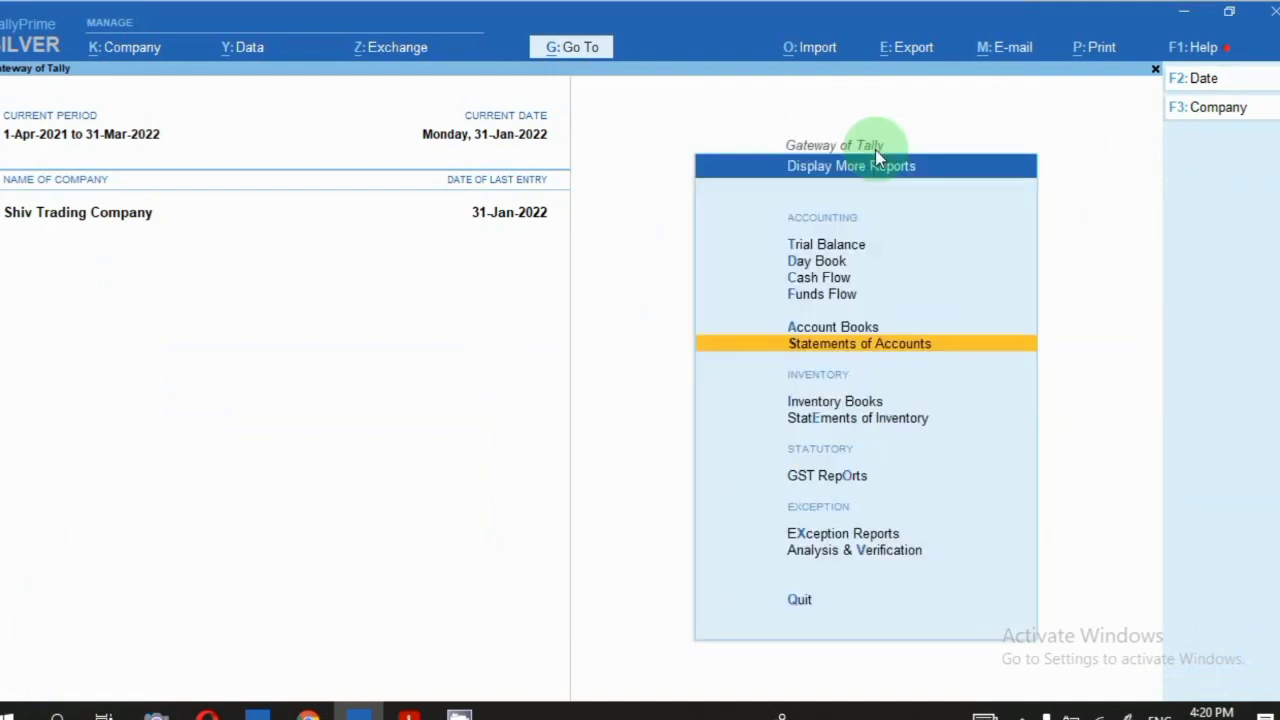
key("Escape")
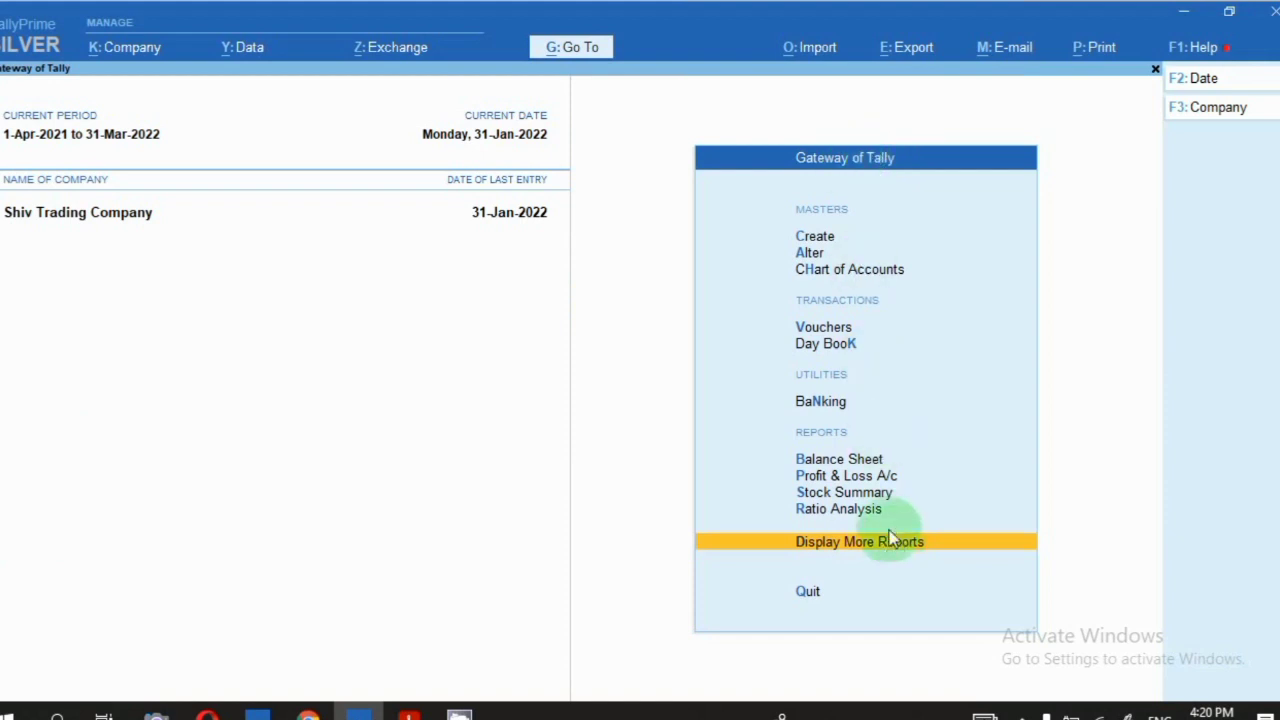
Open the Group Summary account book for the Delhi Debtors group
left_click(808, 543)
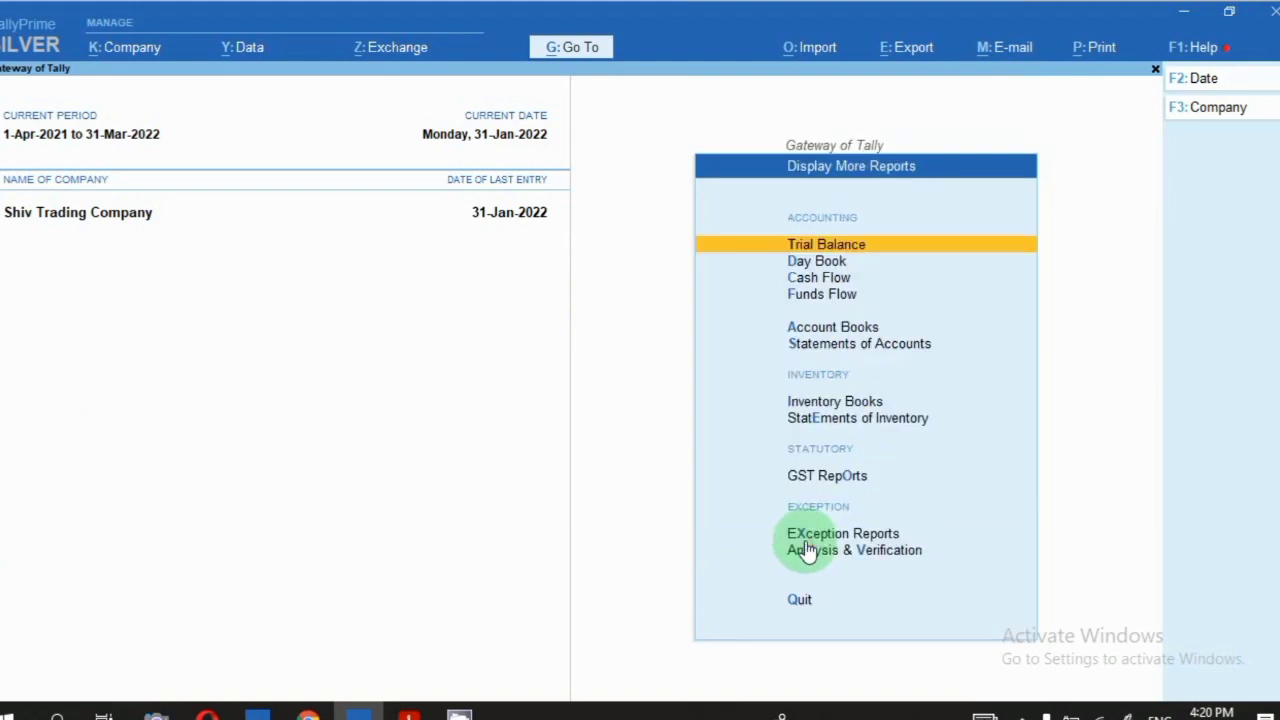
left_click(831, 329)
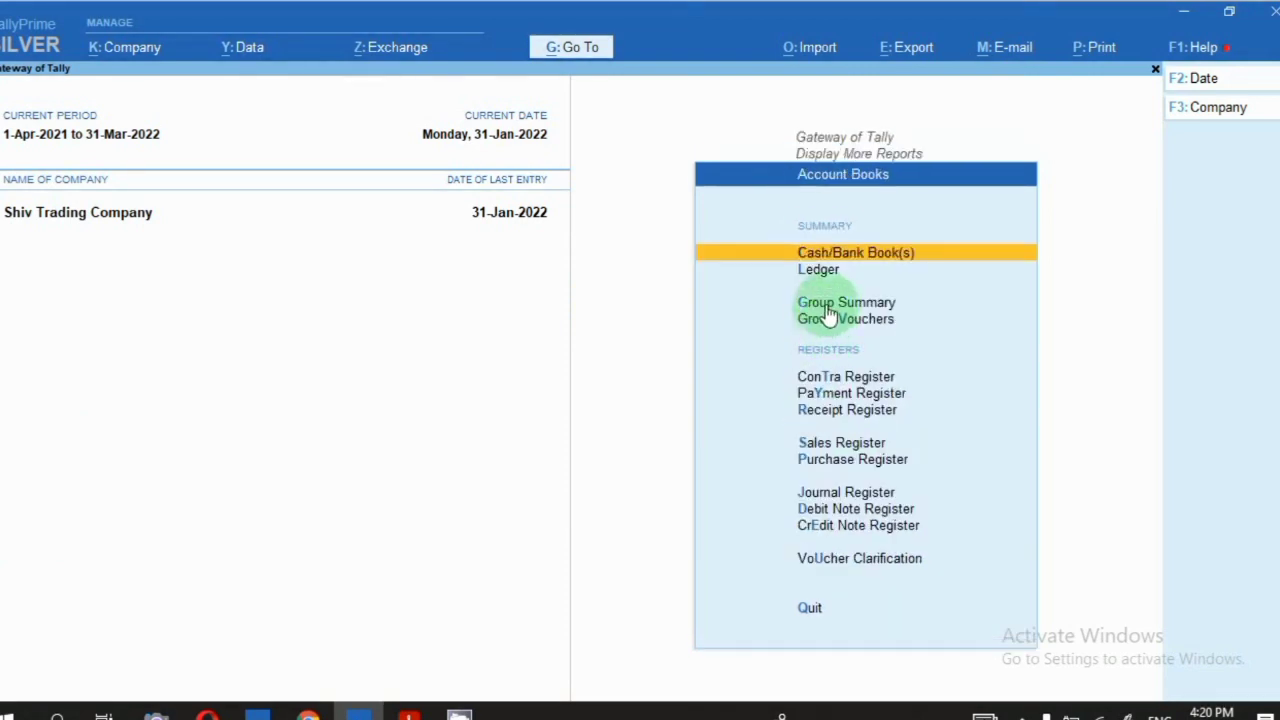
left_click(831, 311)
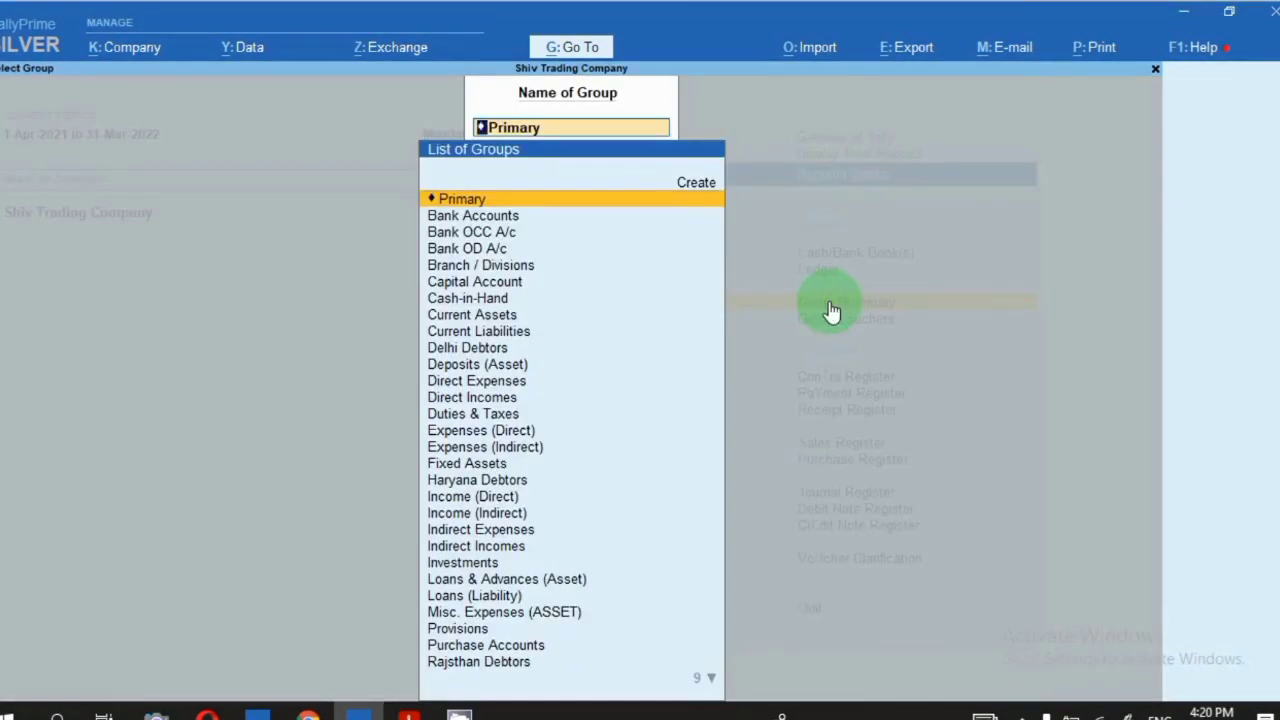
type("De")
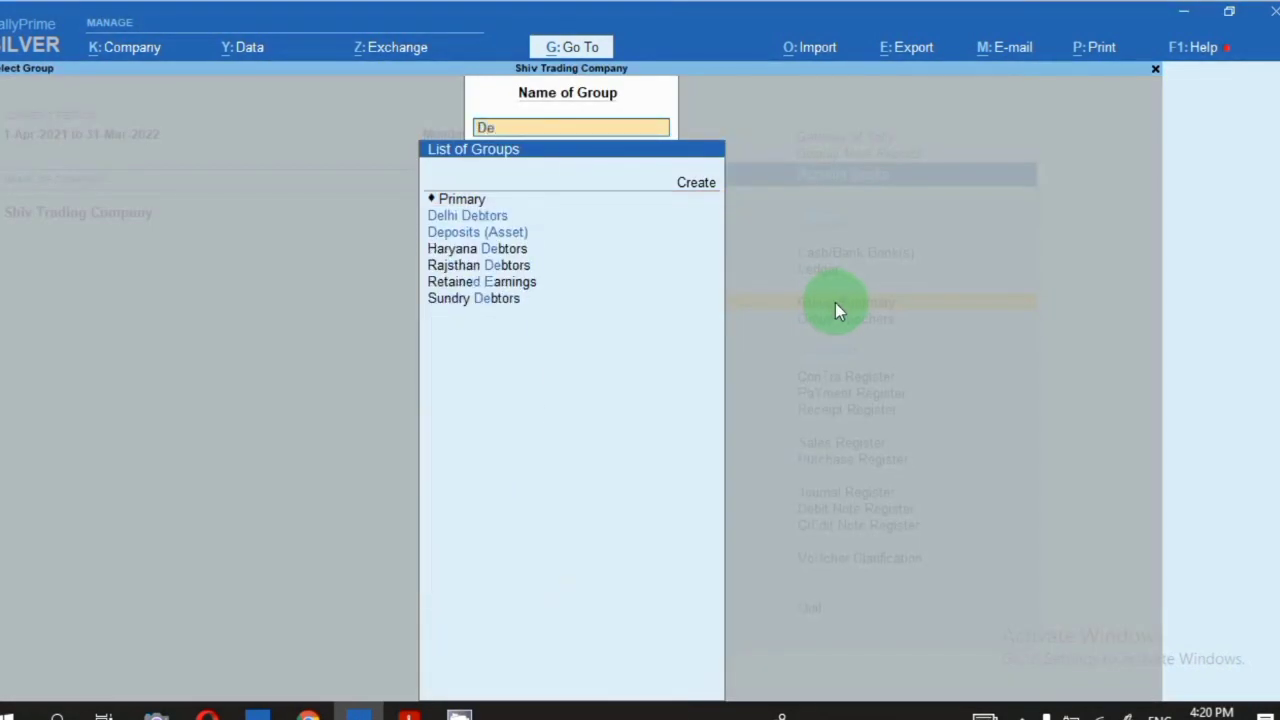
type("l")
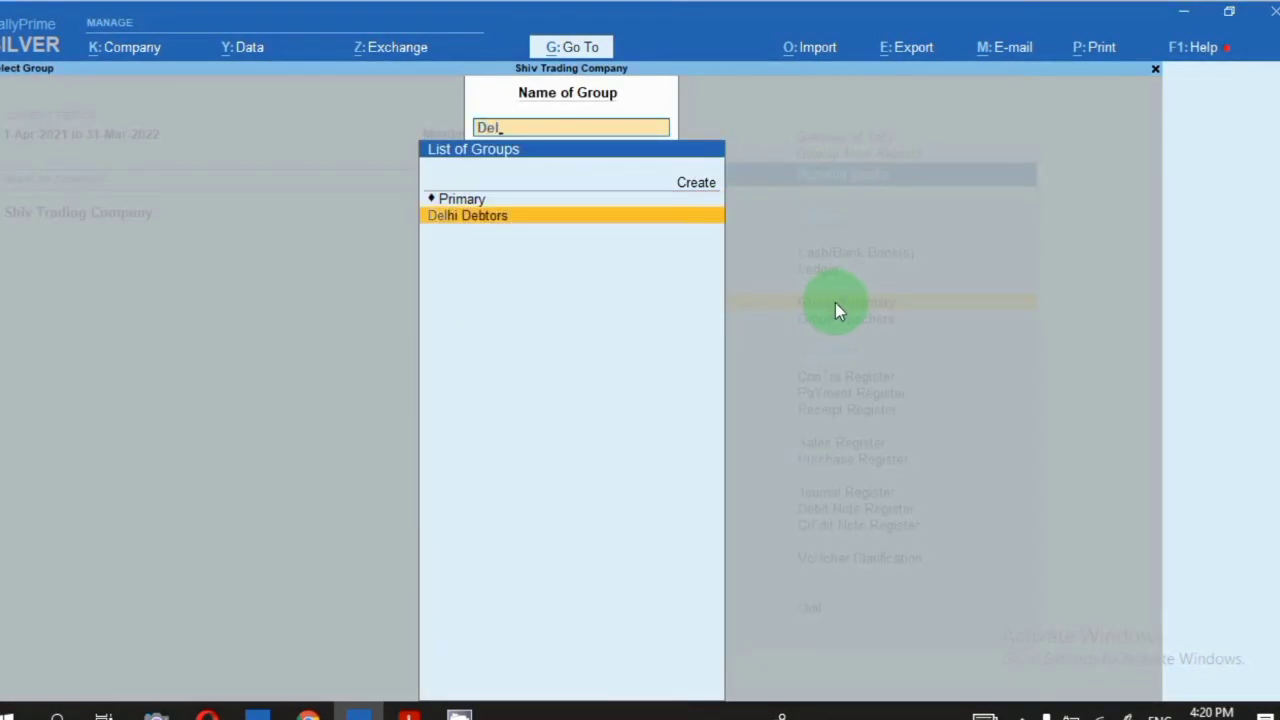
key("Return")
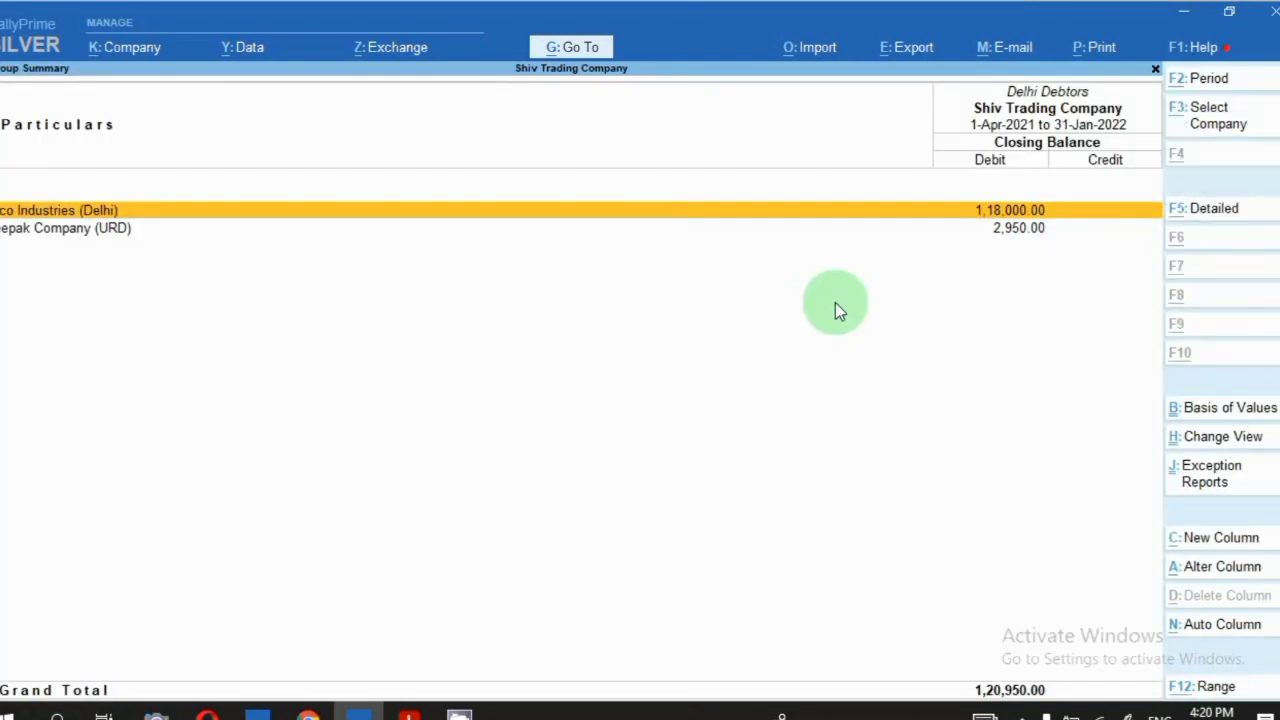
Set the Delhi Debtors summary's period to start on 1-4-2021, leaving the end date blank
key("alt+F2")
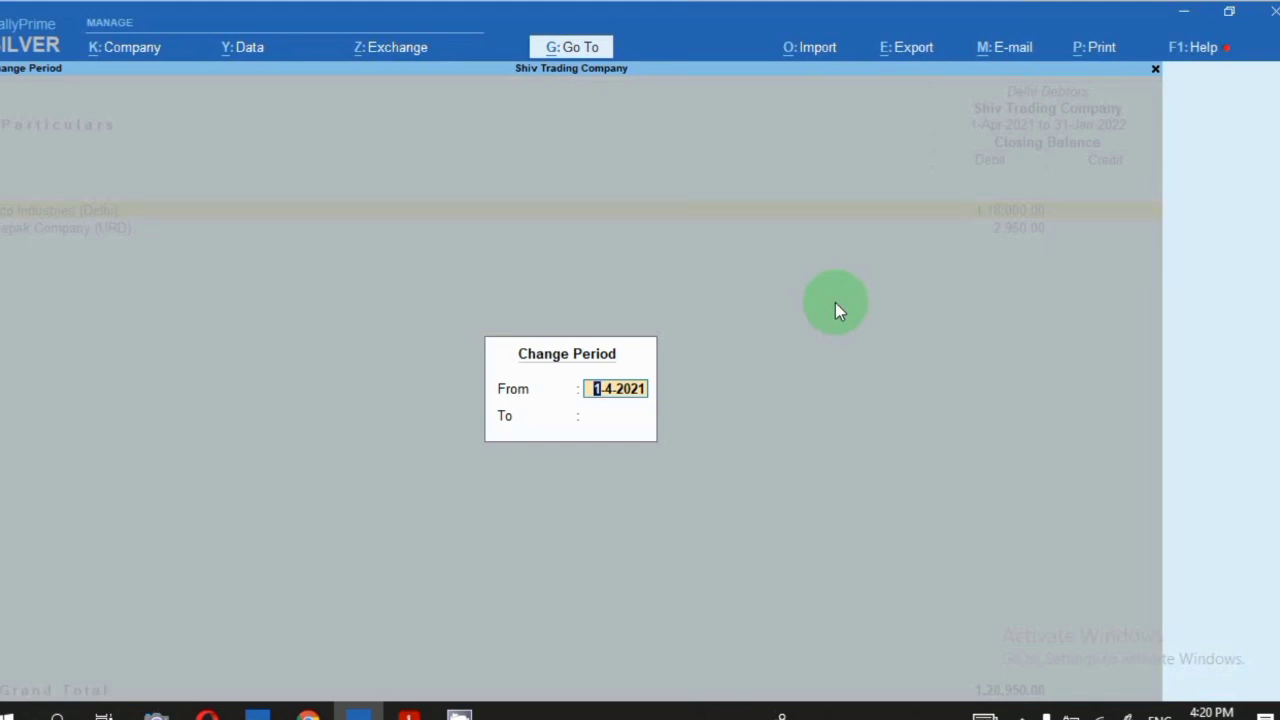
key("Return")
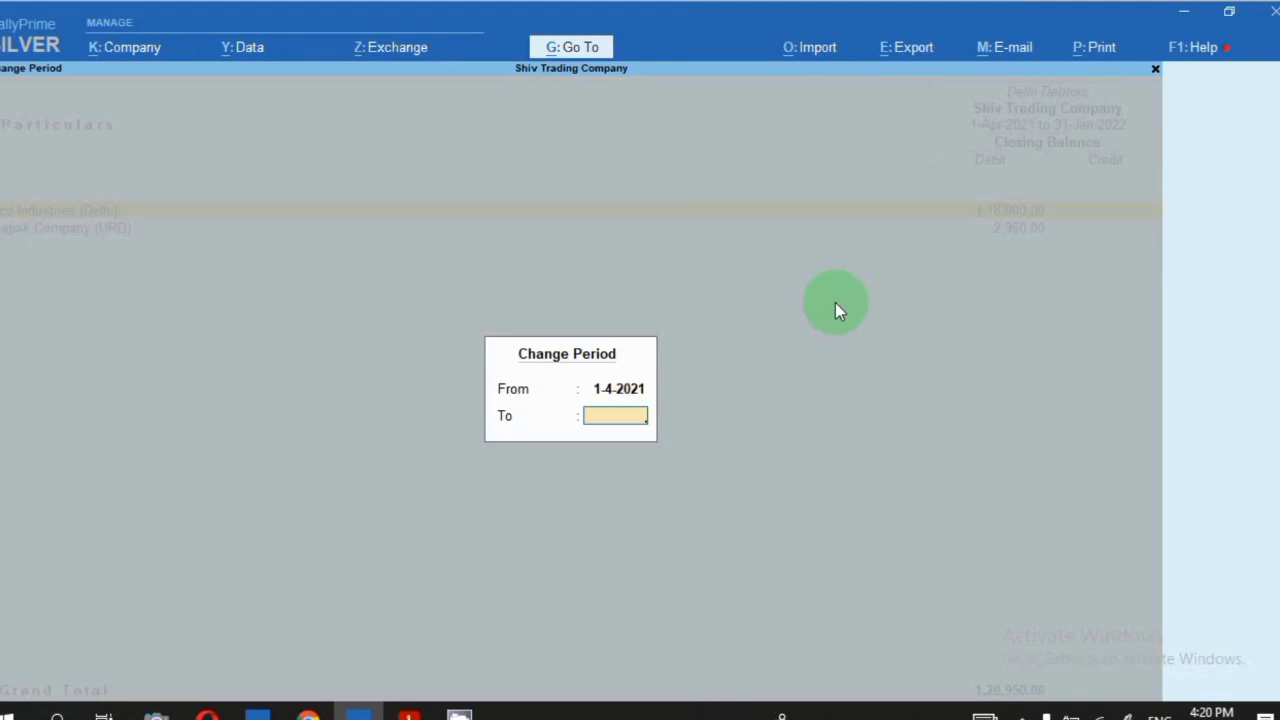
key("Return")
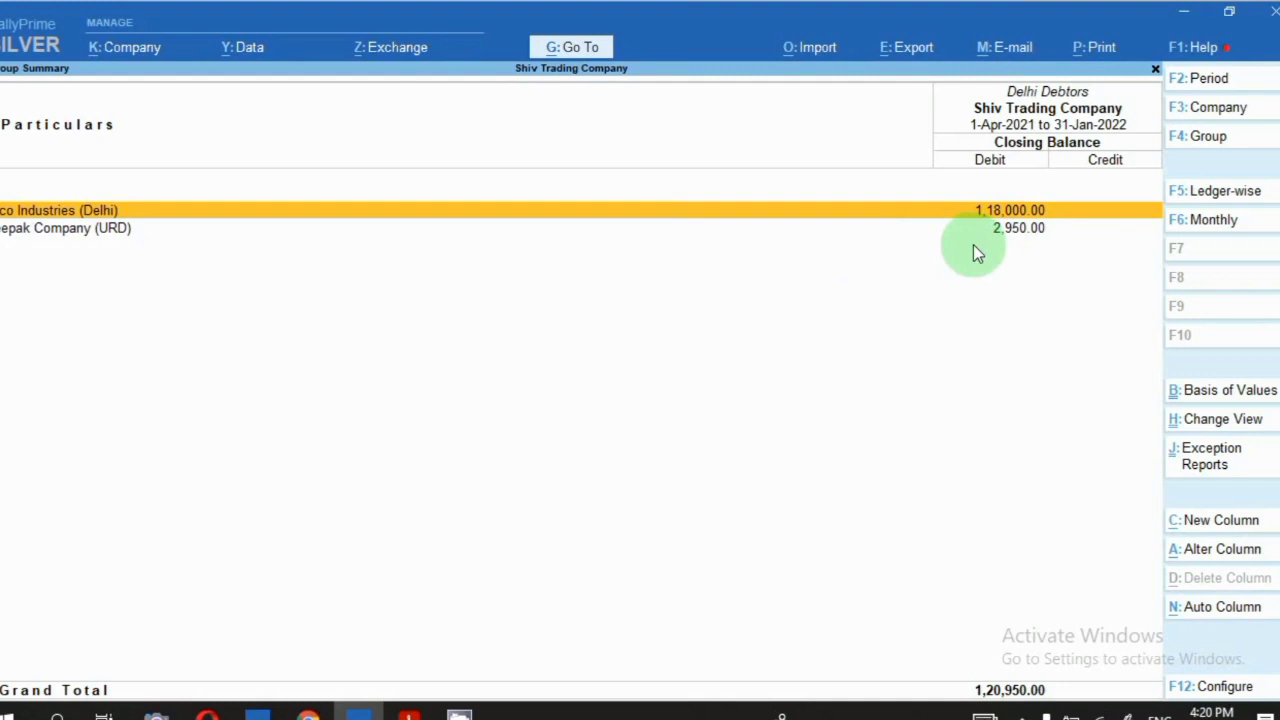
View the January sales vouchers of Avco Industries (Delhi) and return to the Delhi Debtors summary
key("Return")
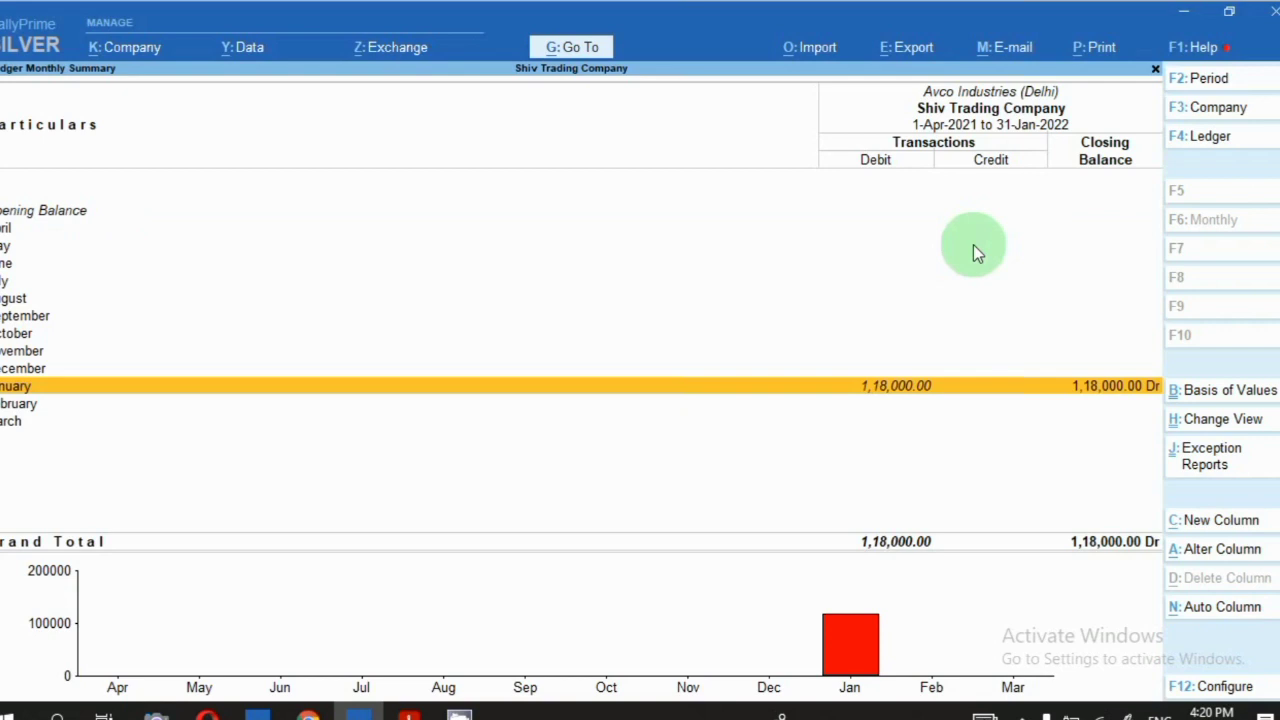
key("Return")
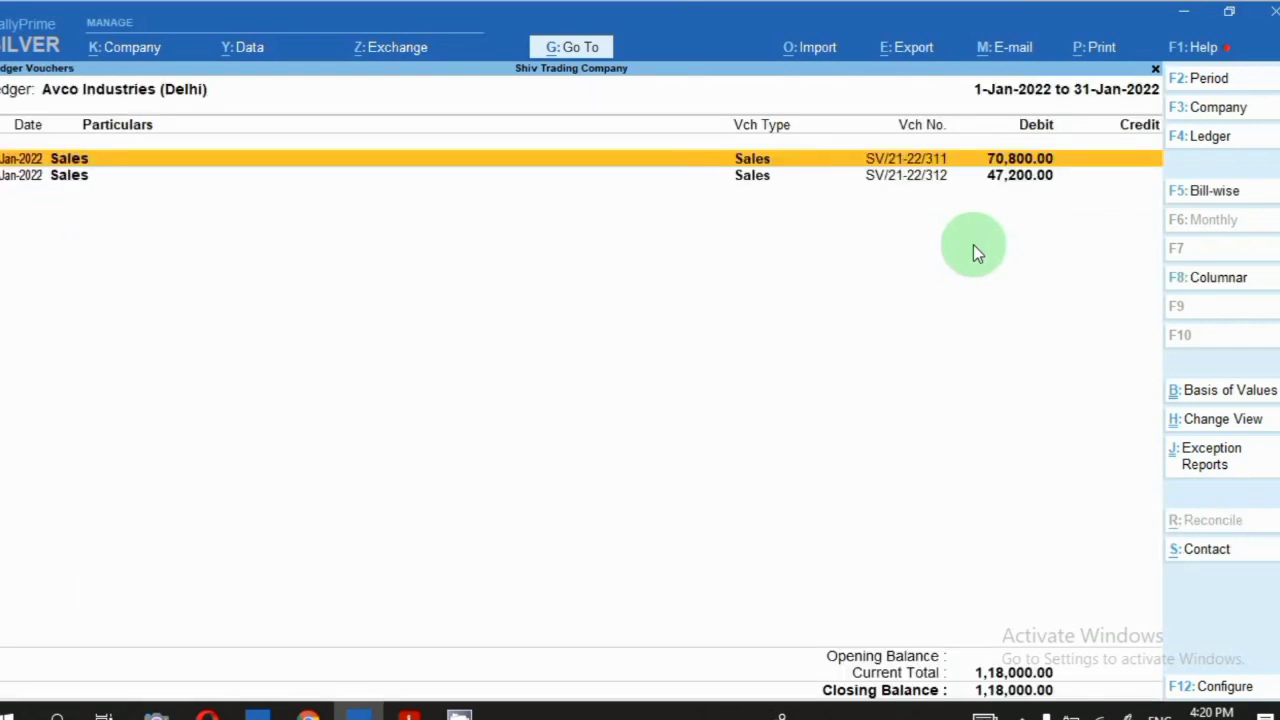
key("Down")
key("Up")
key("Escape")
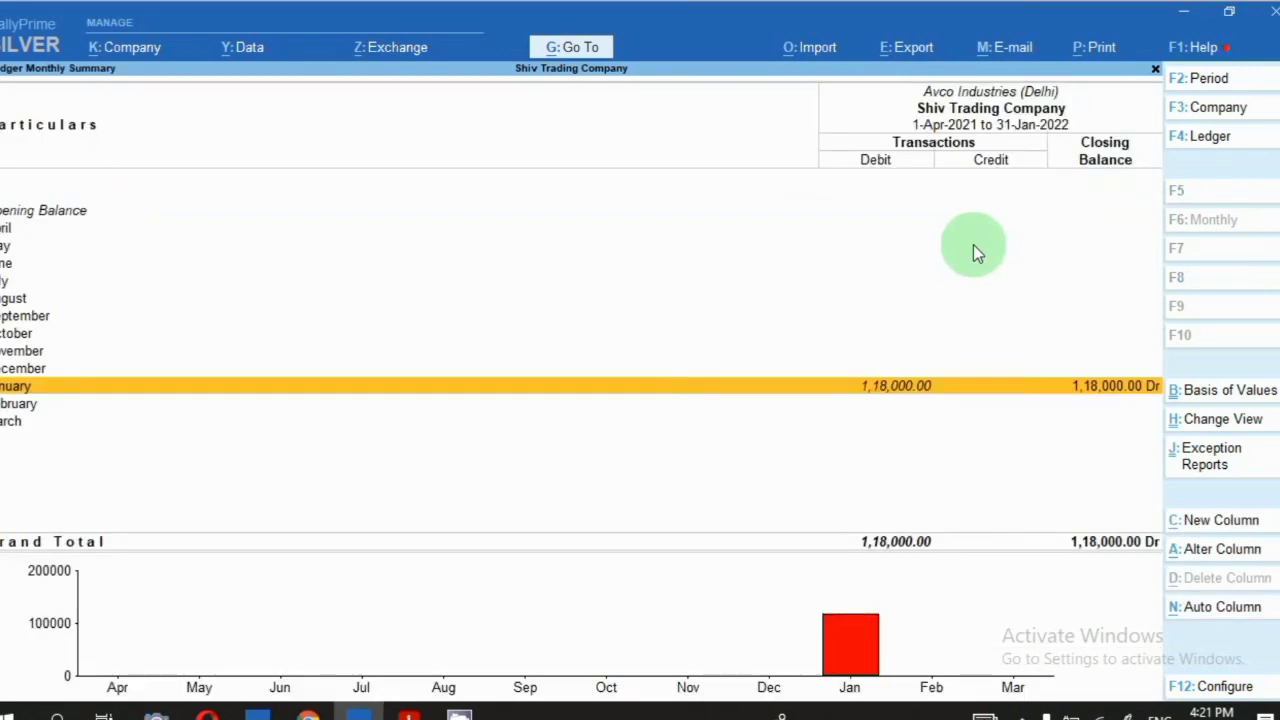
key("Escape")
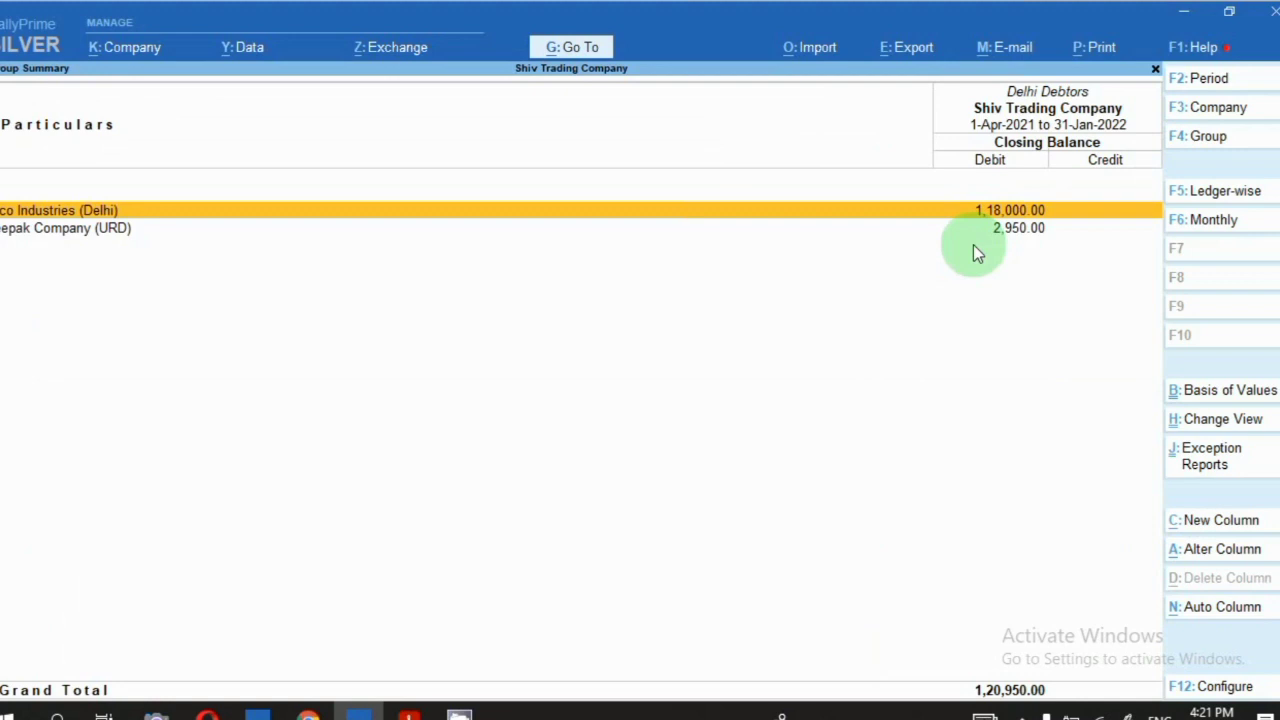
View the monthly summary of the Deepak Company (URD) ledger and return to the Delhi Debtors summary
key("Down")
key("Return")
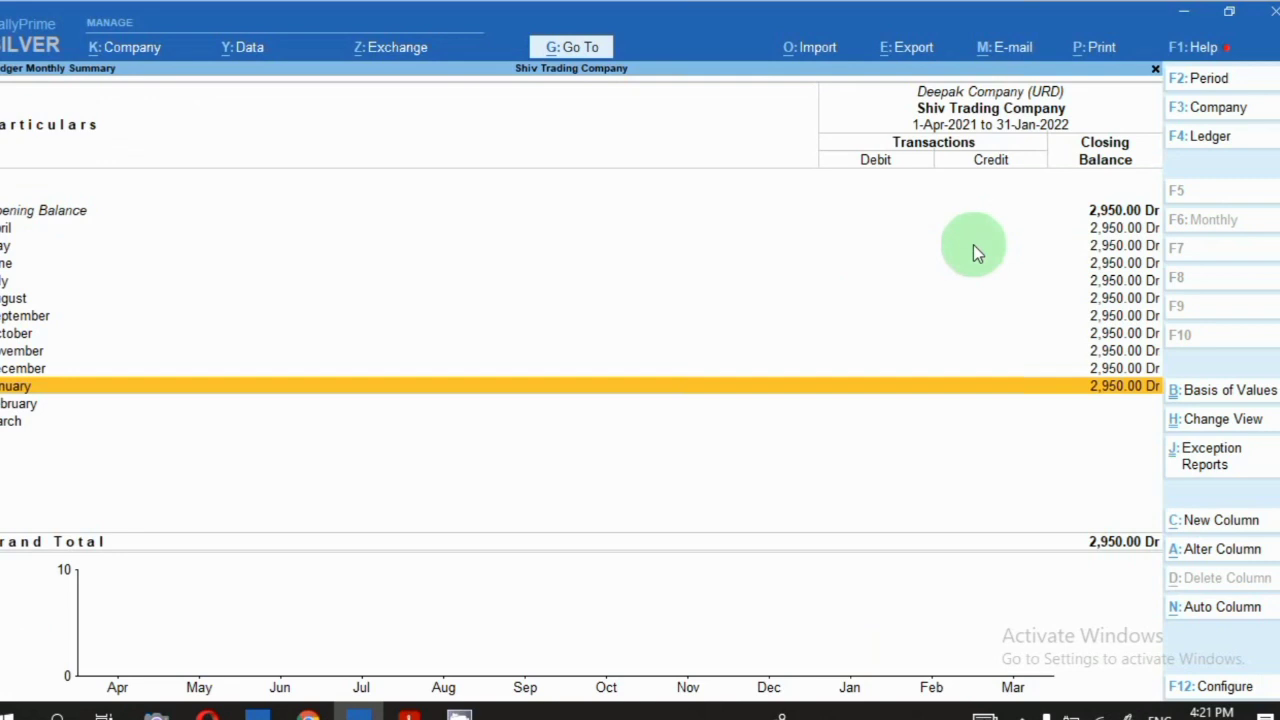
key("Escape")
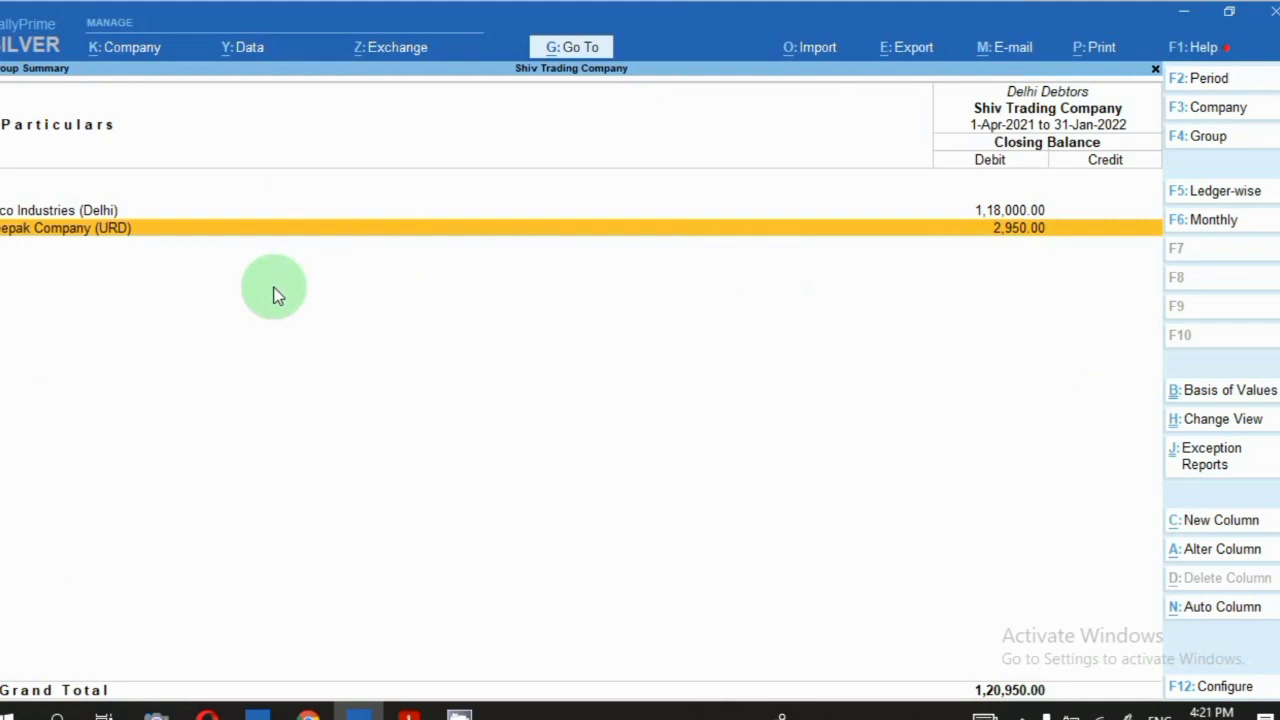
Switch from the Delhi Debtors summary to the Group Summary of the Haryana Debtors group
key("Escape")
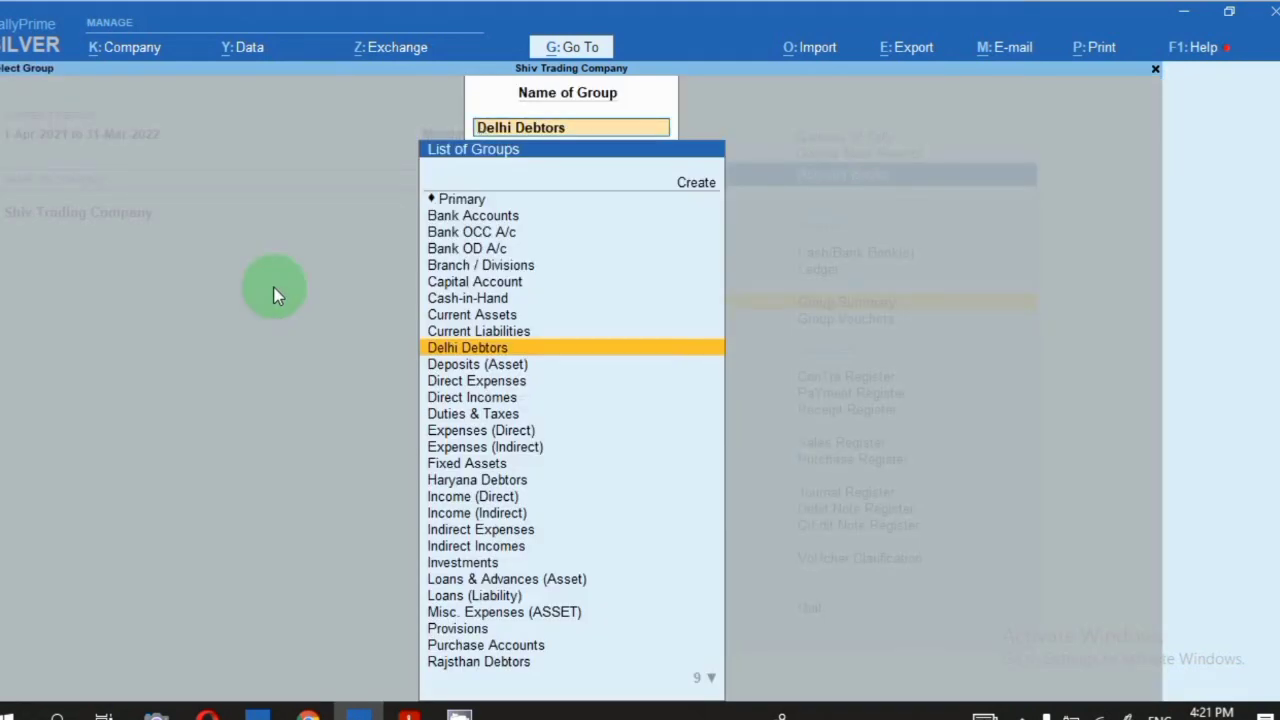
key("Escape")
type("Ha")
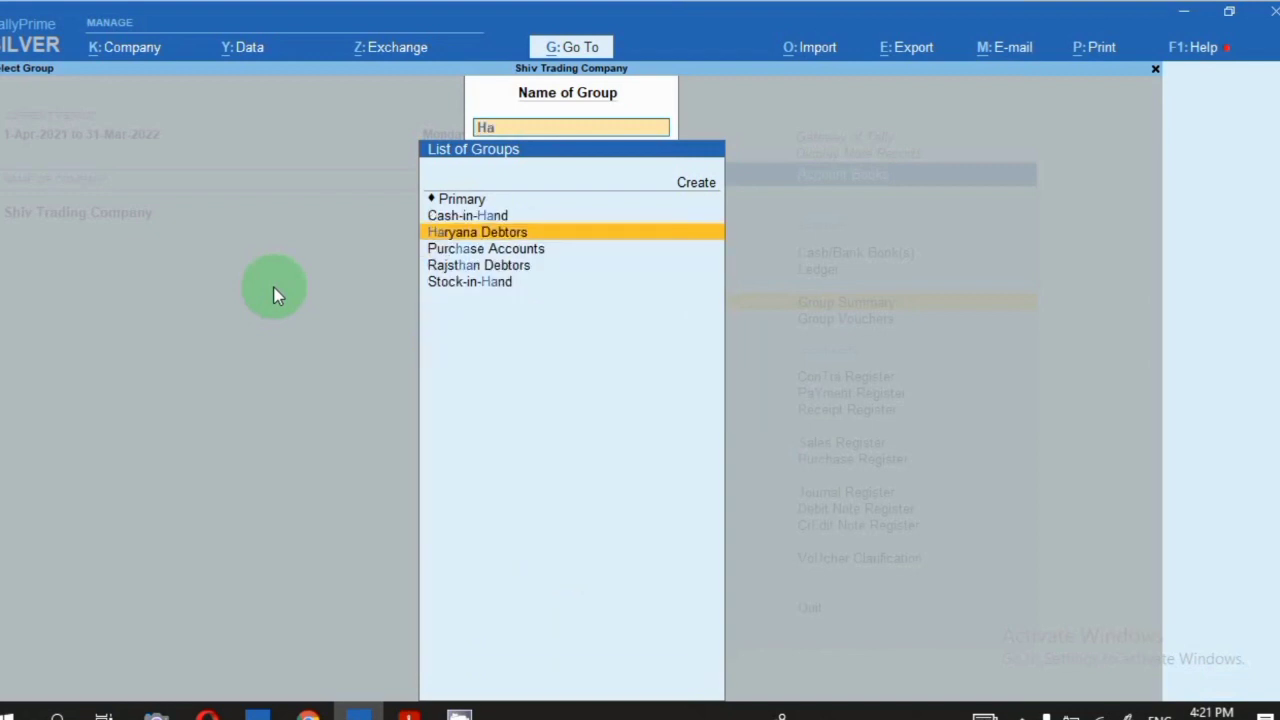
key("Return")
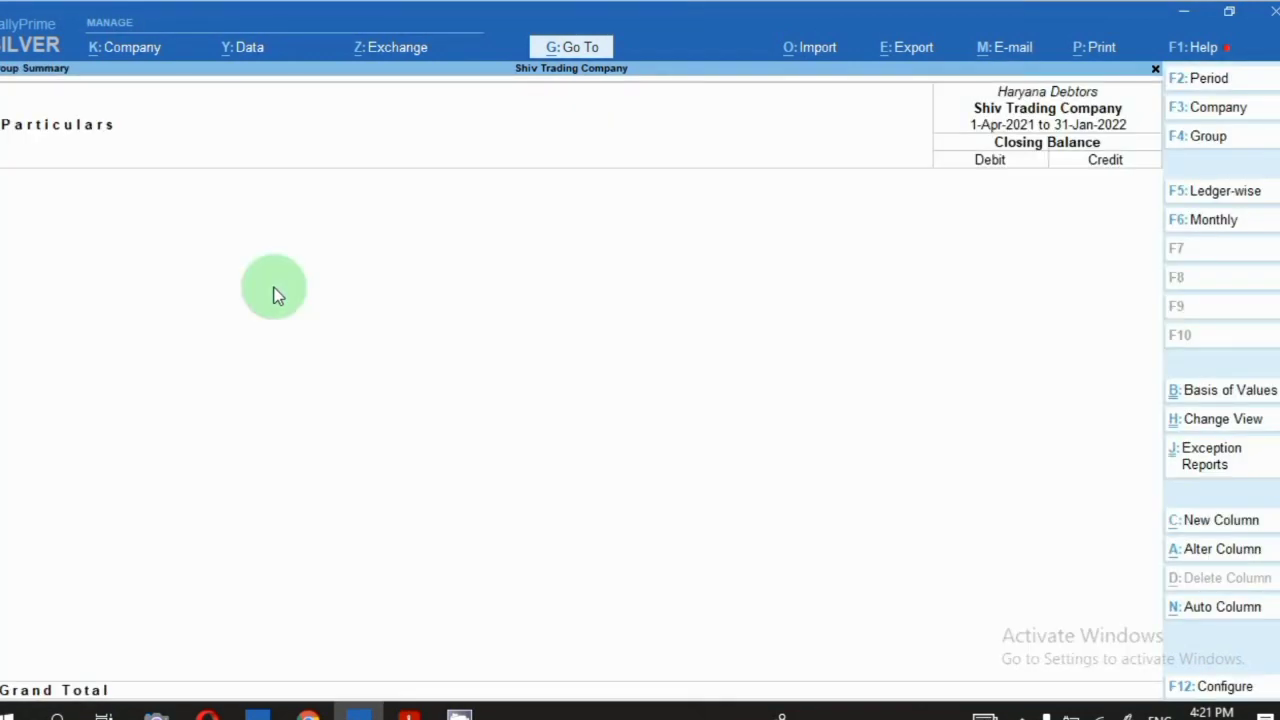
Reapply the Haryana Debtors summary's period with the start and end dates left blank
key("F2")
key("BackSpace")
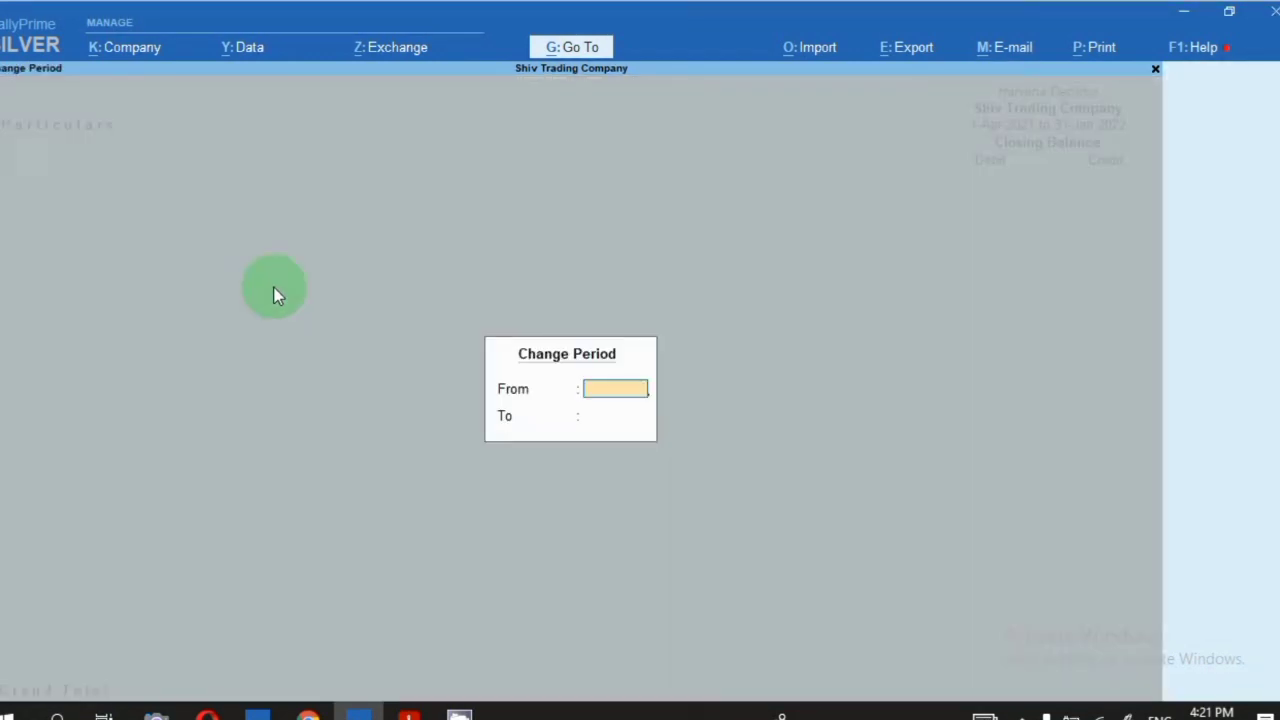
key("Return")
key("Return")
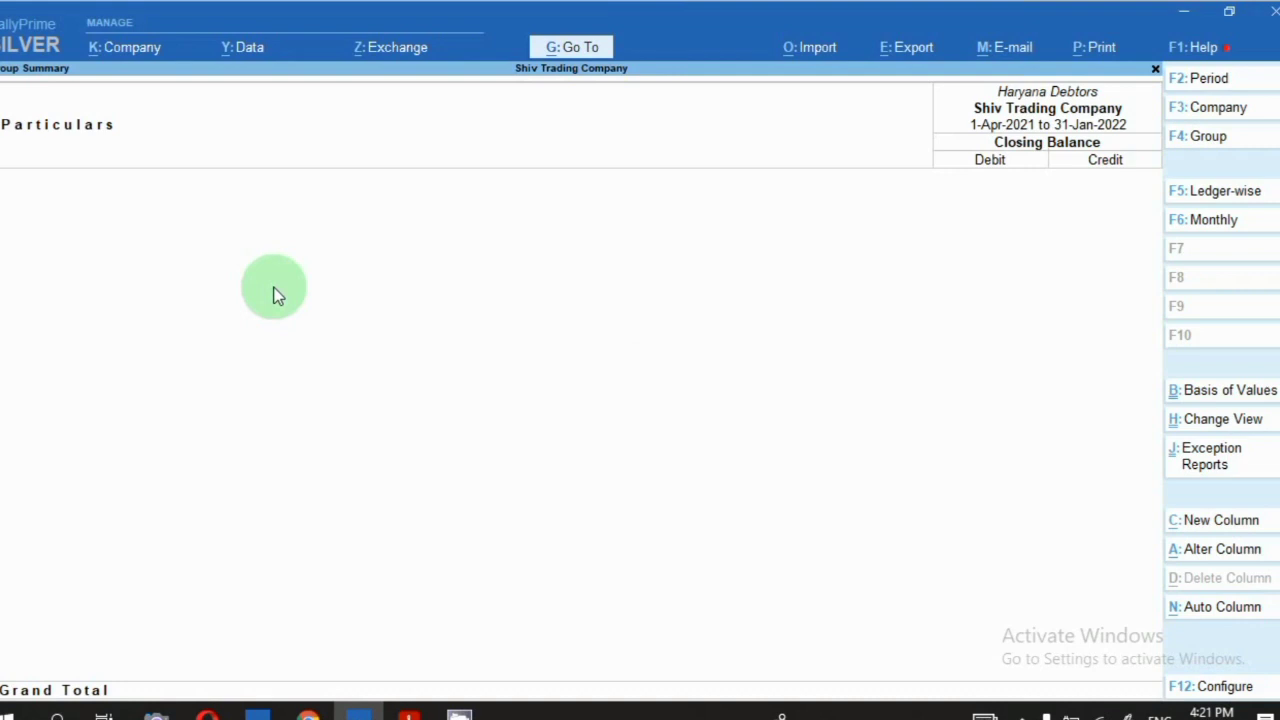
Switch from the Haryana Debtors summary to the Group Summary of the Rajsthan Debtors group
key("F4")
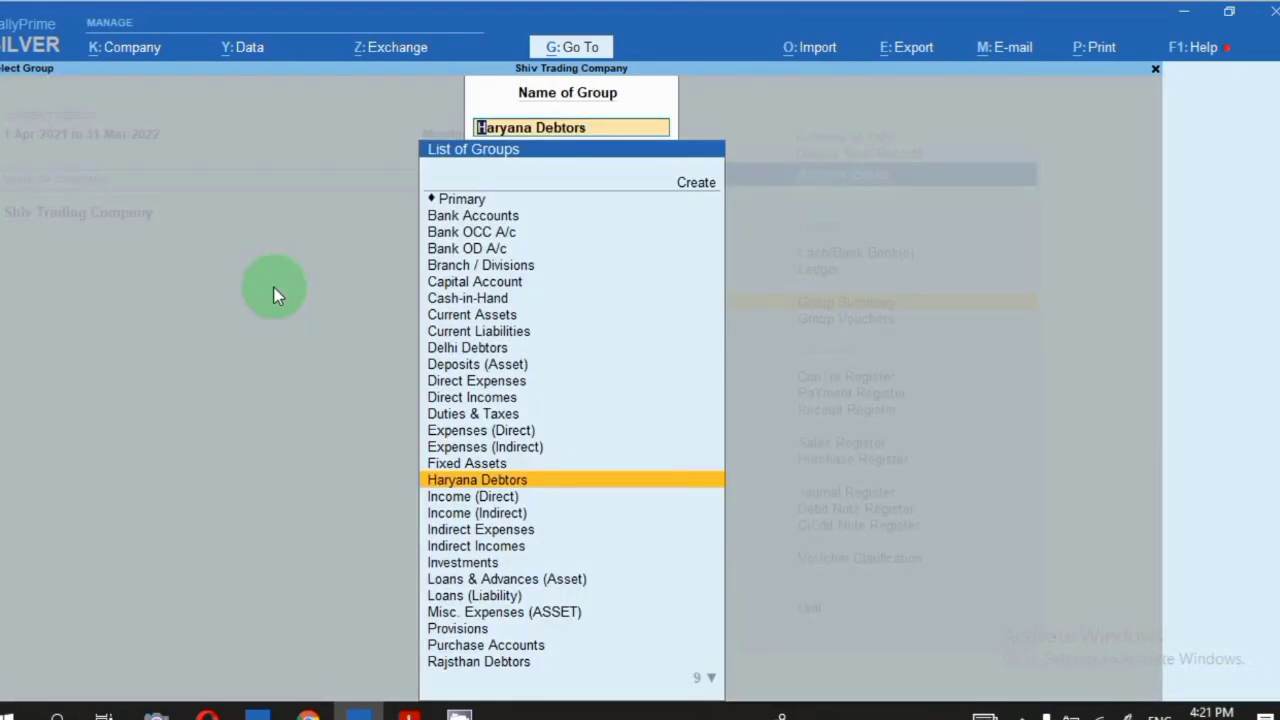
key("BackSpace")
type("Raj")
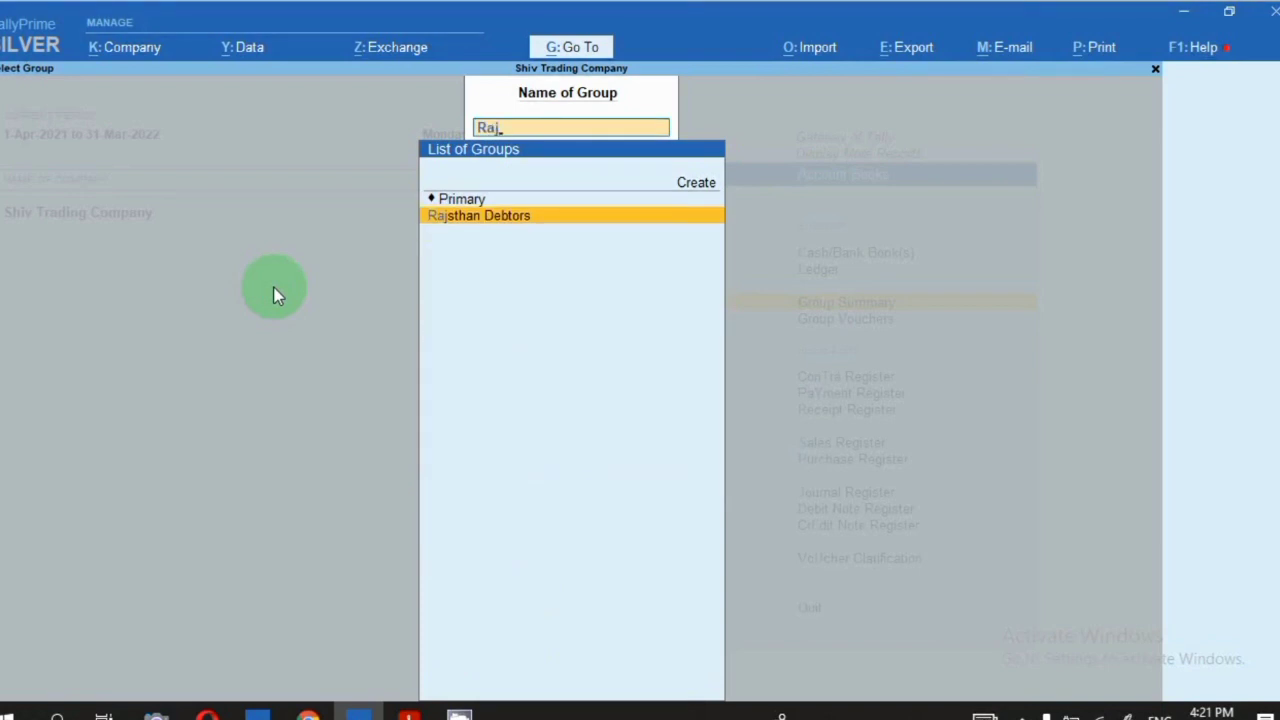
key("Return")
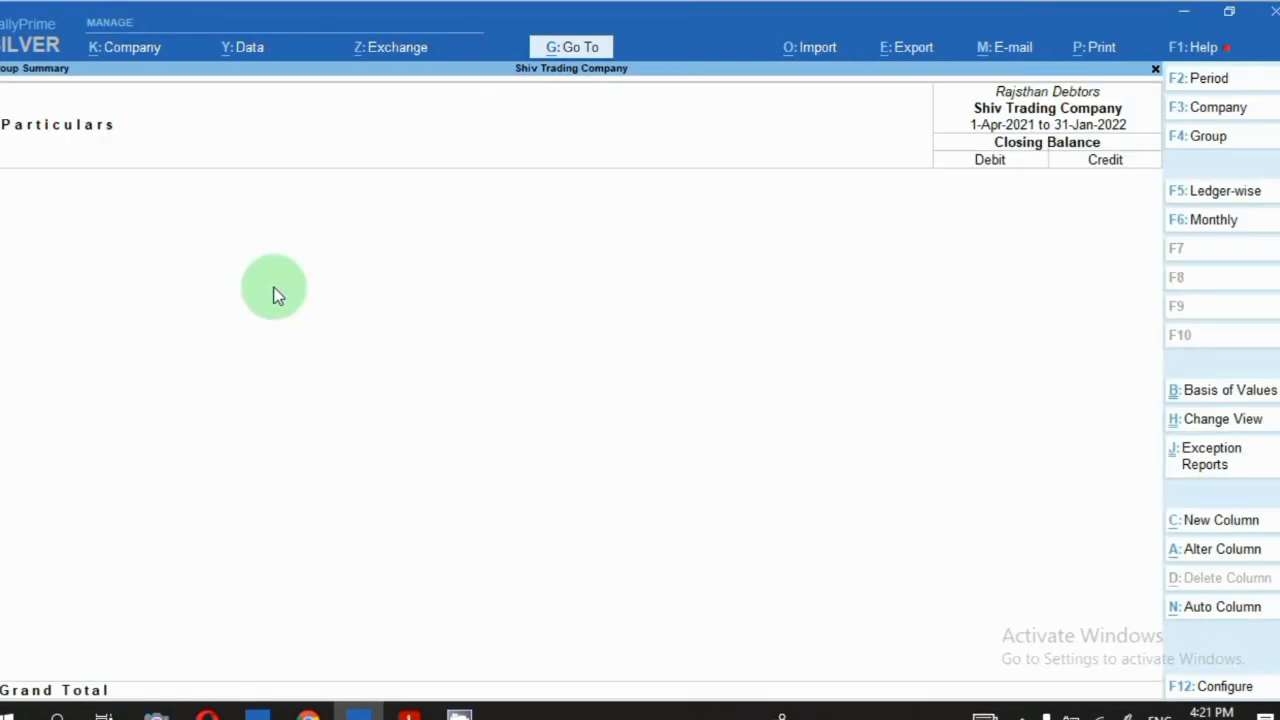
Leave the Rajsthan Debtors summary and back out of the report menus to the Gateway of Tally
key("F4")
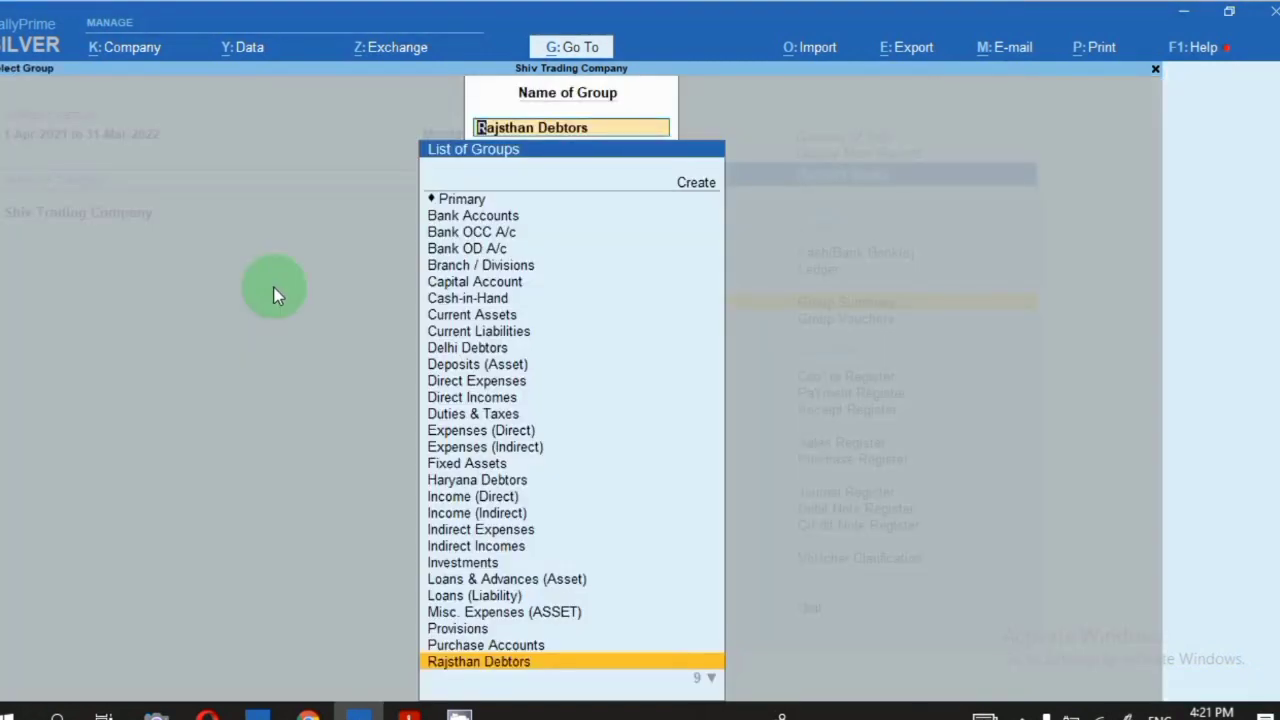
key("BackSpace")
key("Escape")
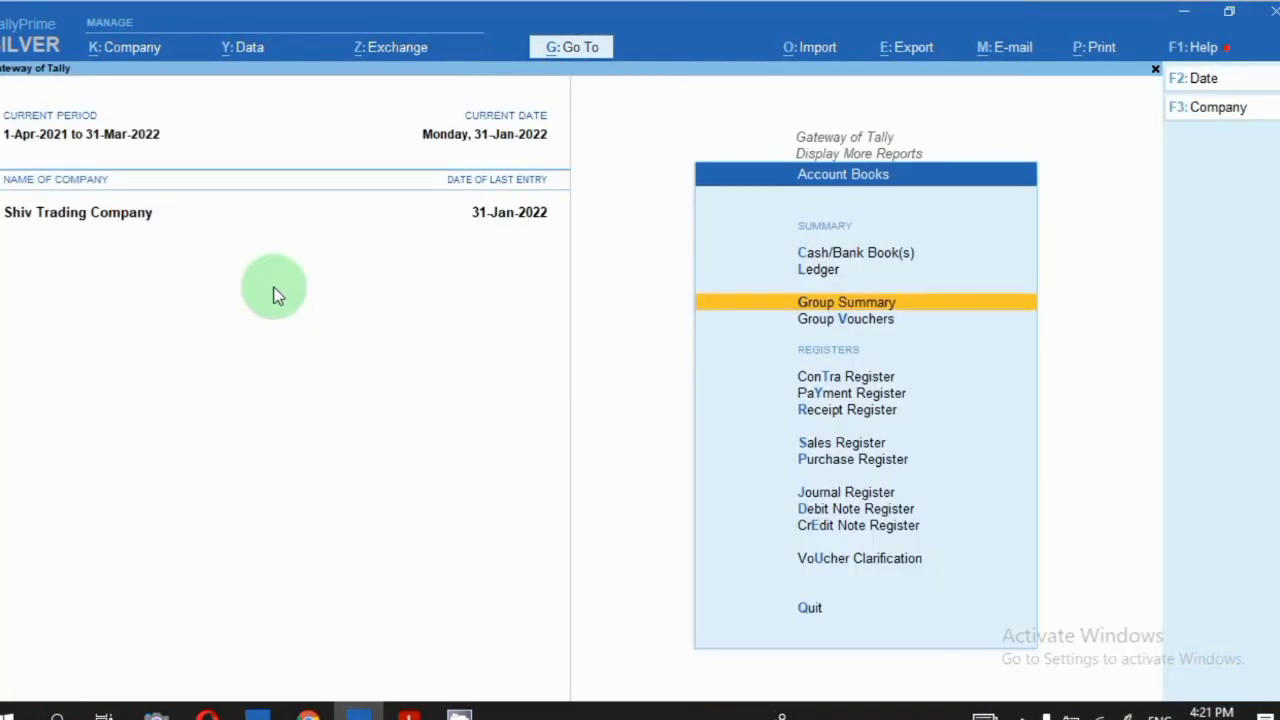
key("Return")
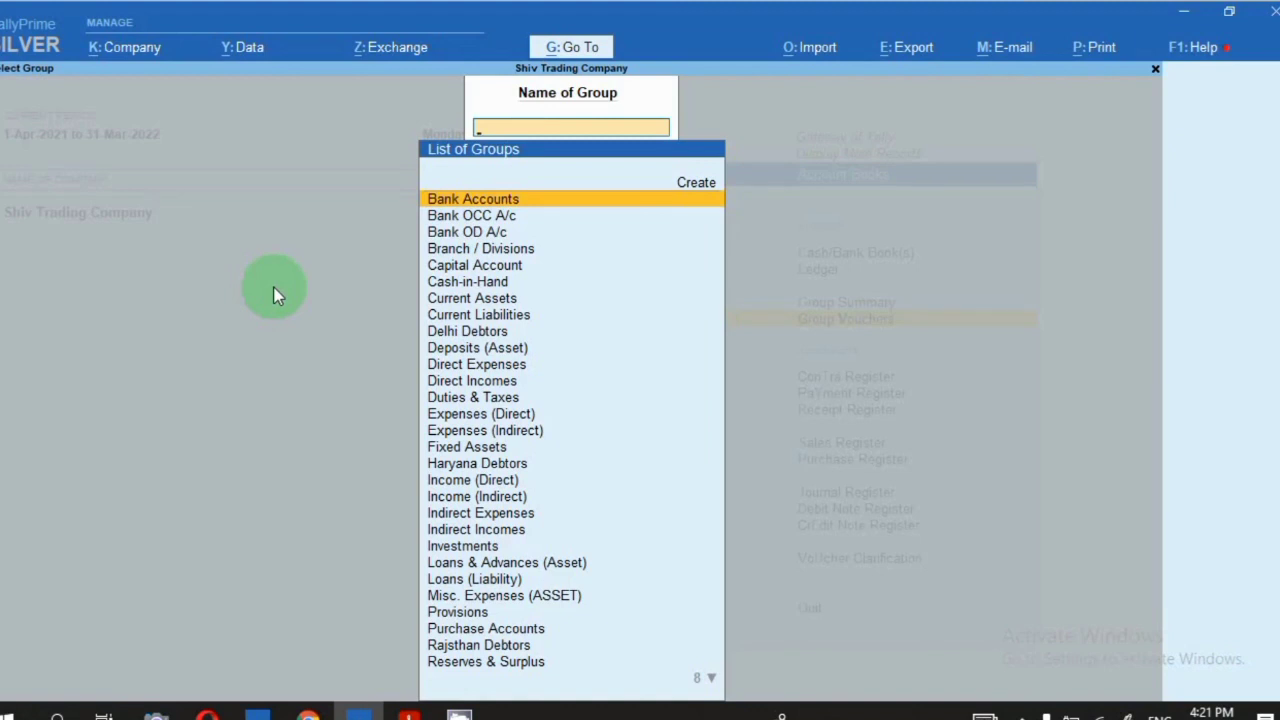
key("Escape")
key("Escape")
key("Escape")
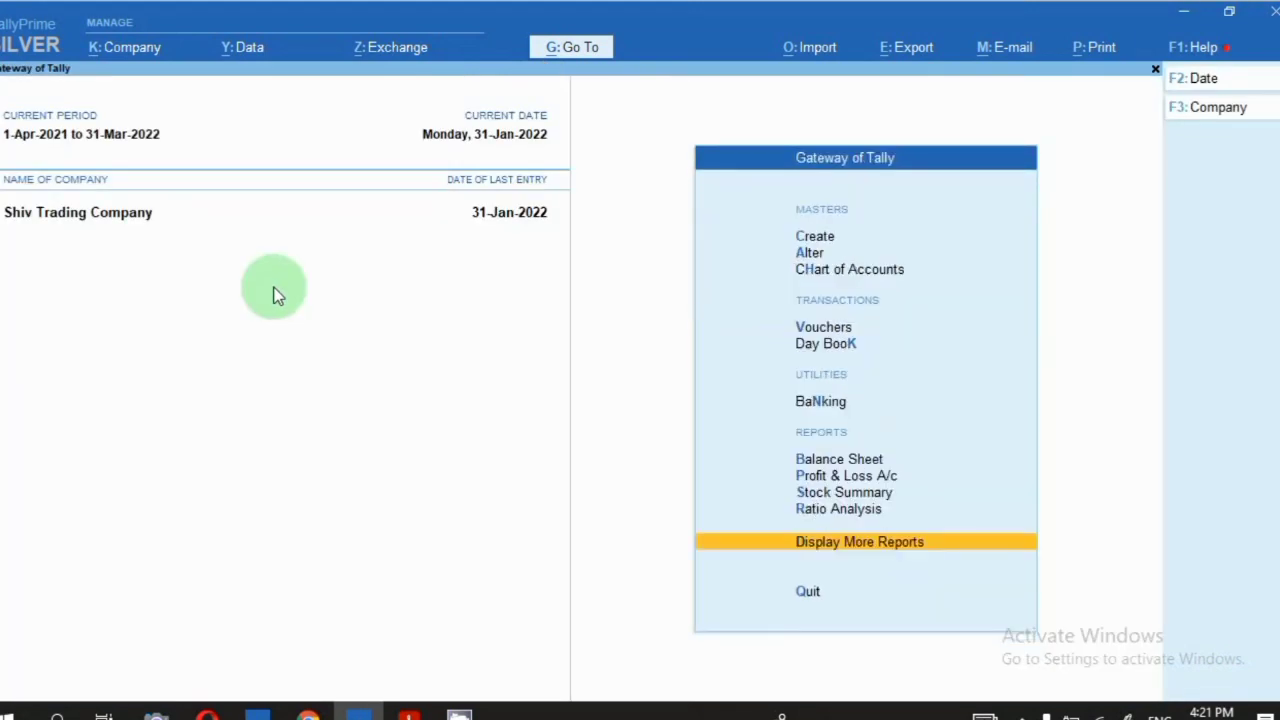
key("Escape")
key("Escape")
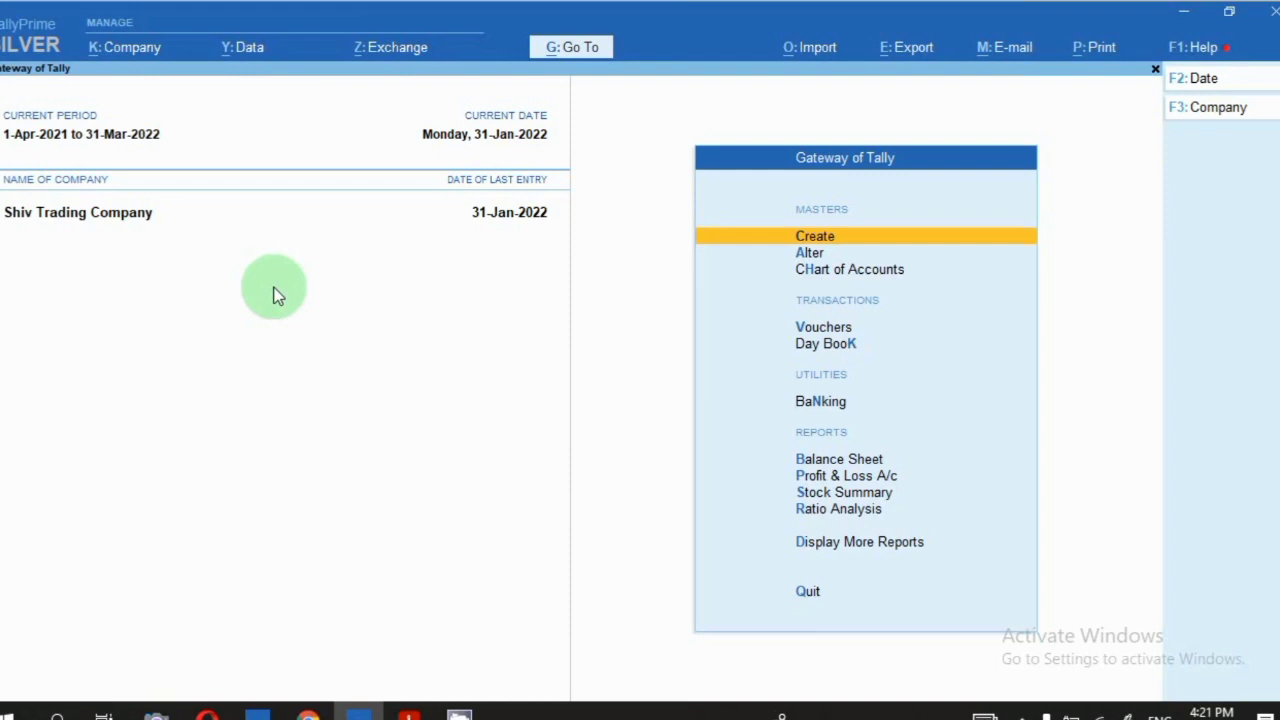
Start a sales voucher for the first party ledger marked (Raj), keeping its default dispatch and party details and using the Sales ledger
key("v")
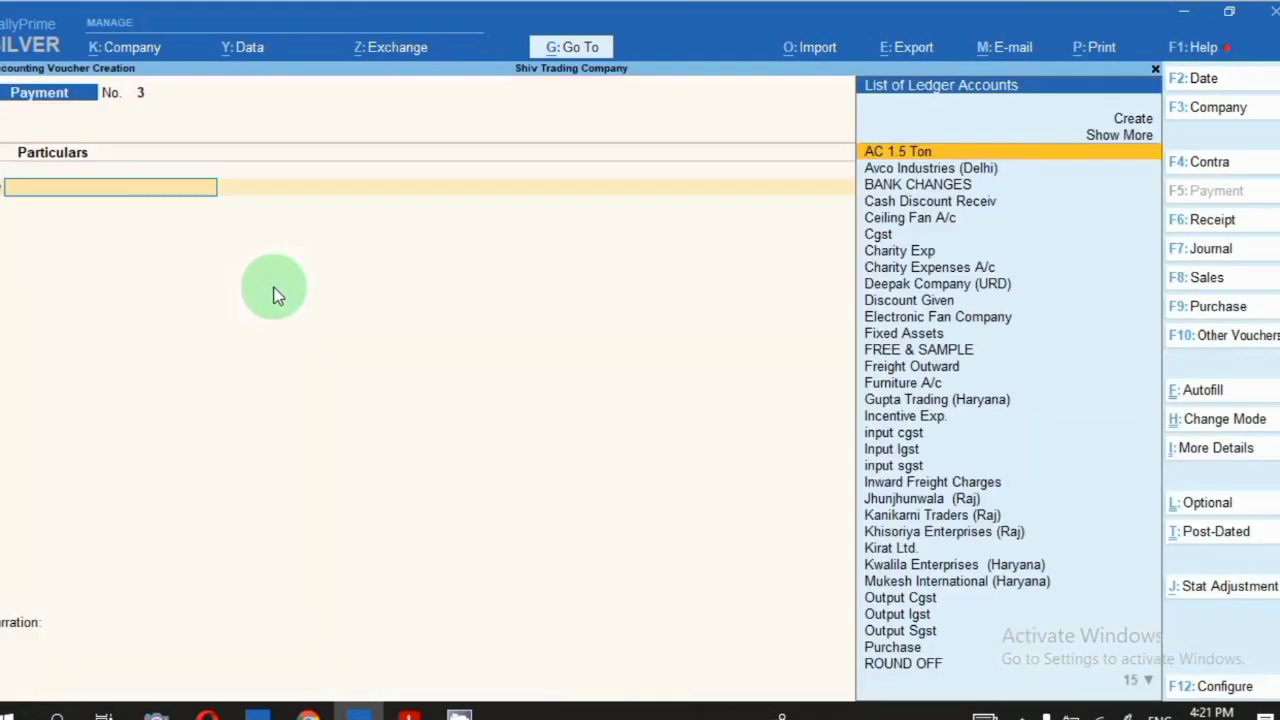
left_click(1253, 288)
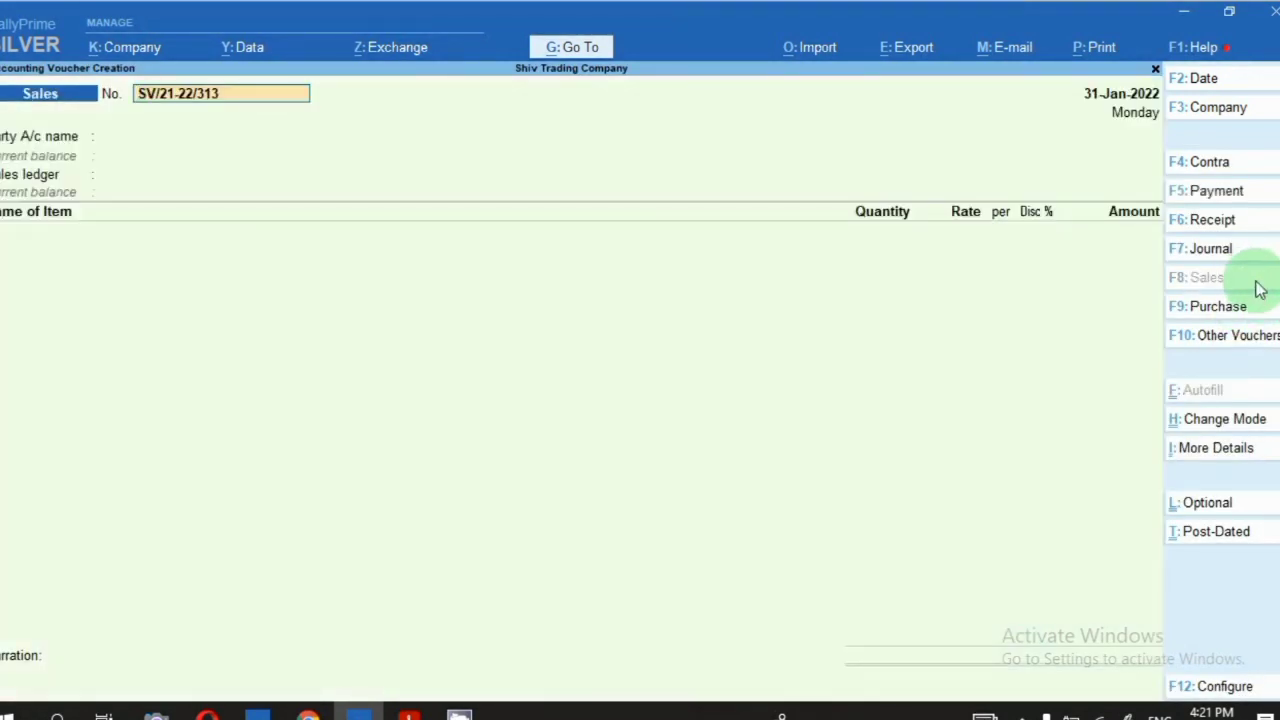
key("Return")
type("Raj")
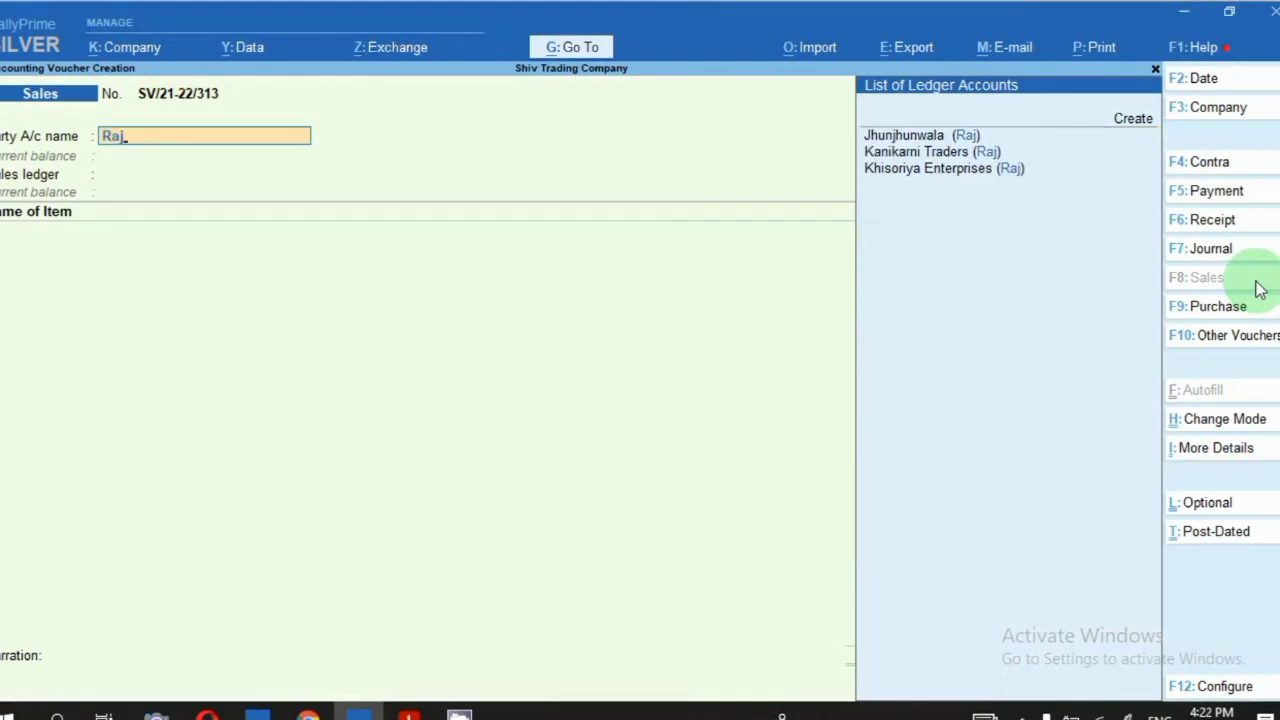
key("Return")
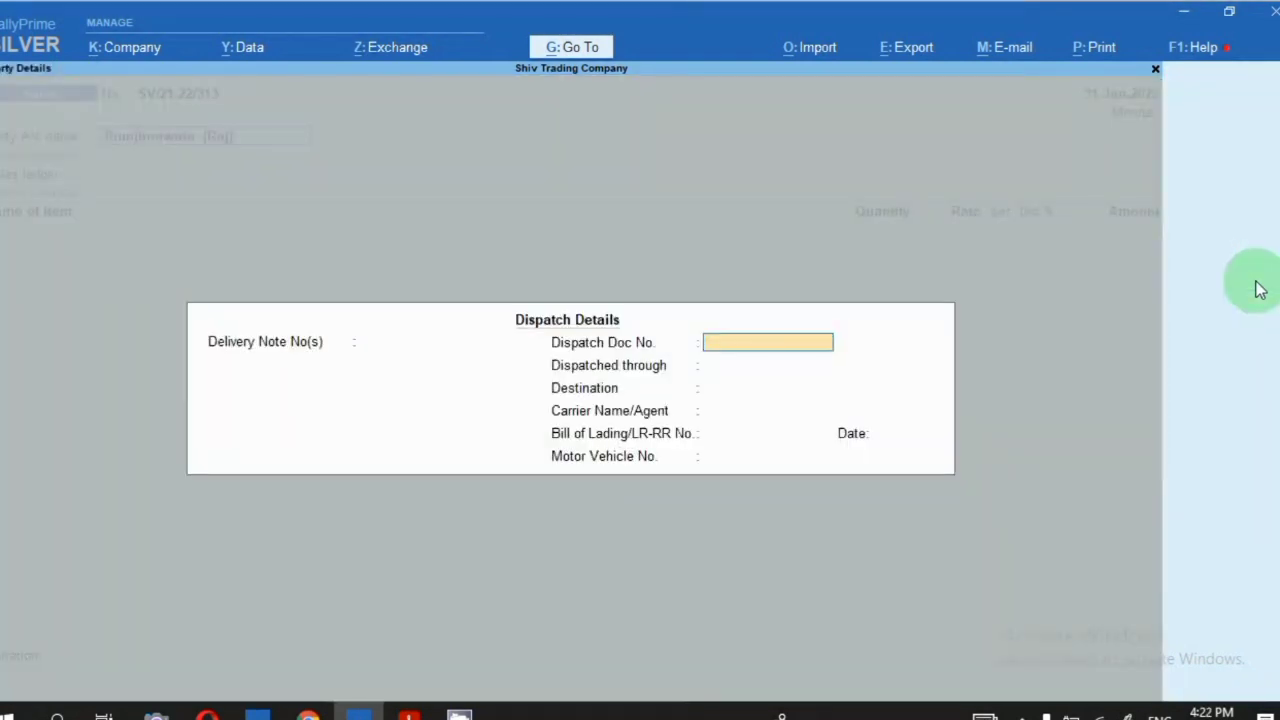
key("ctrl+a")
key("Return")
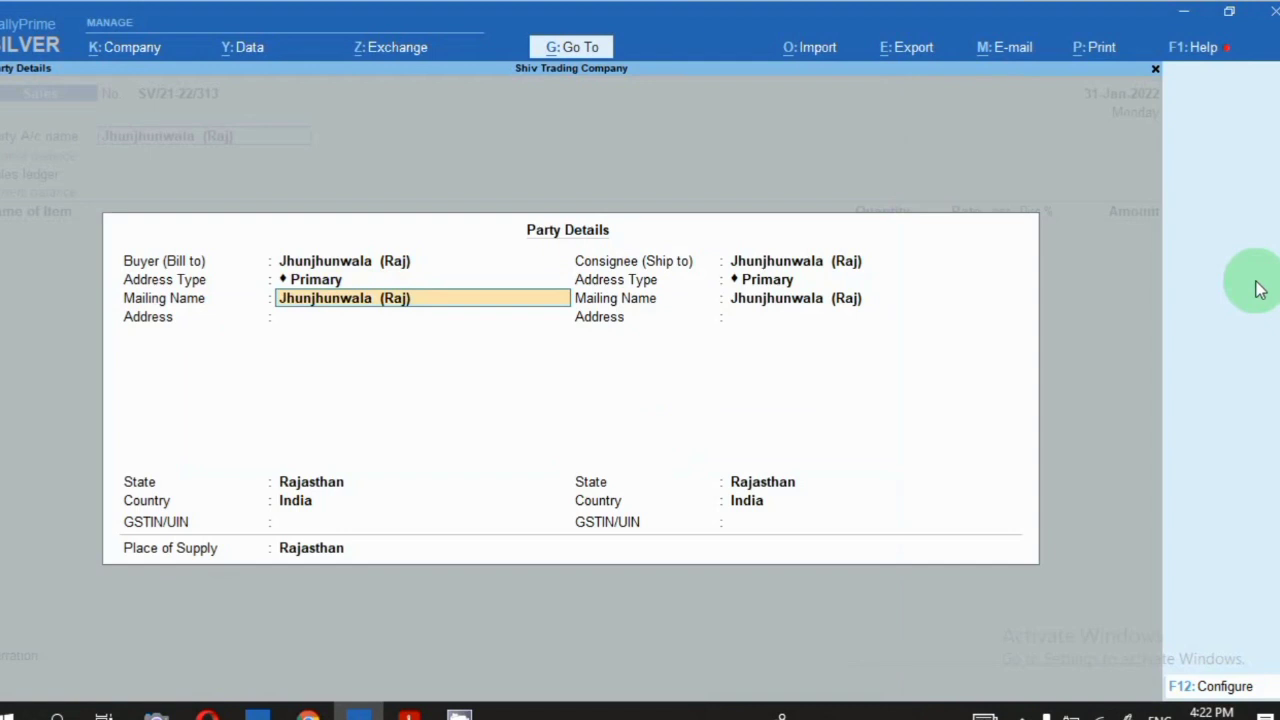
key("ctrl+a")
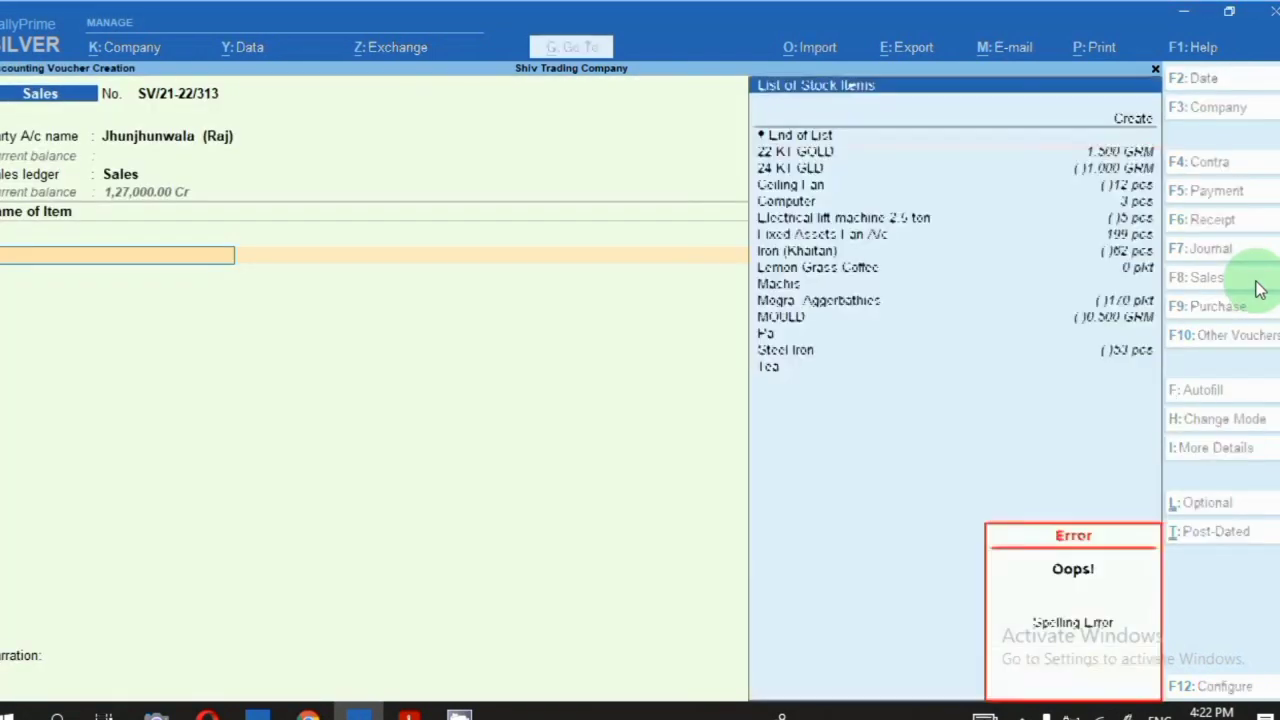
Add the stock item 24 KT GLD to the sales voucher with a quantity of 1 GRM at a rate of 10,000
type("24")
key("Return")
key("Return")
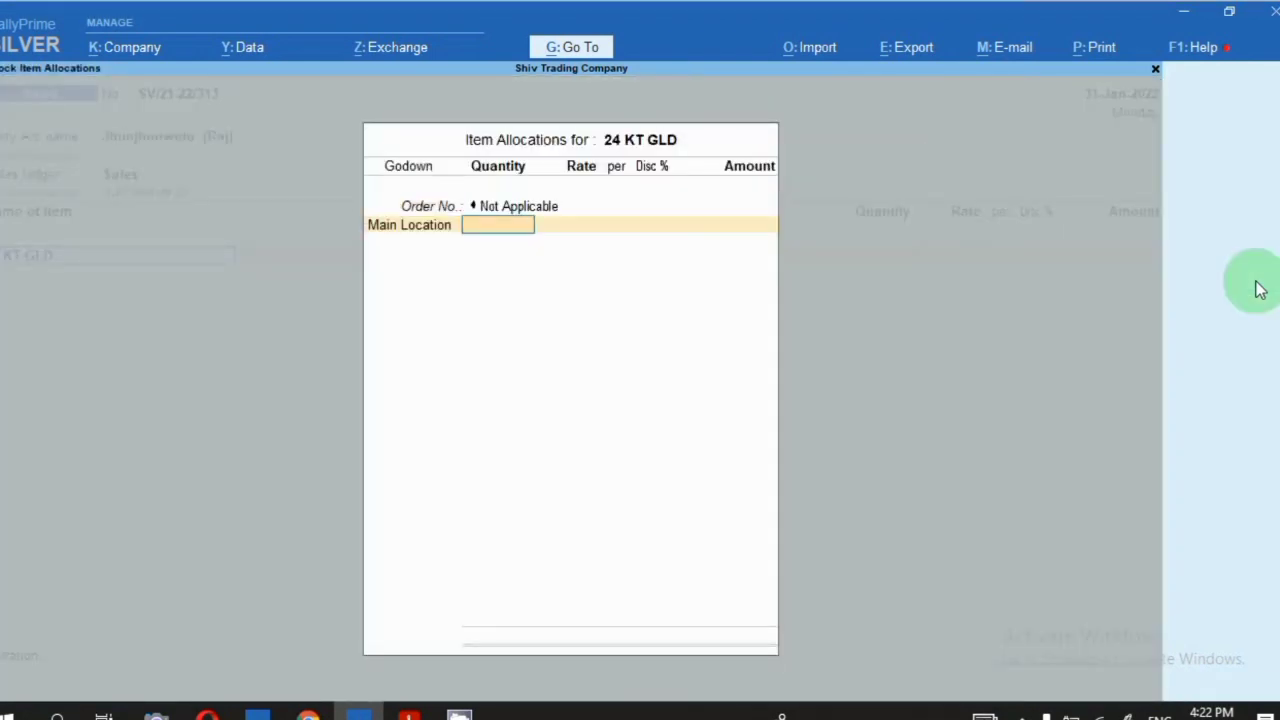
type("1")
key("Return")
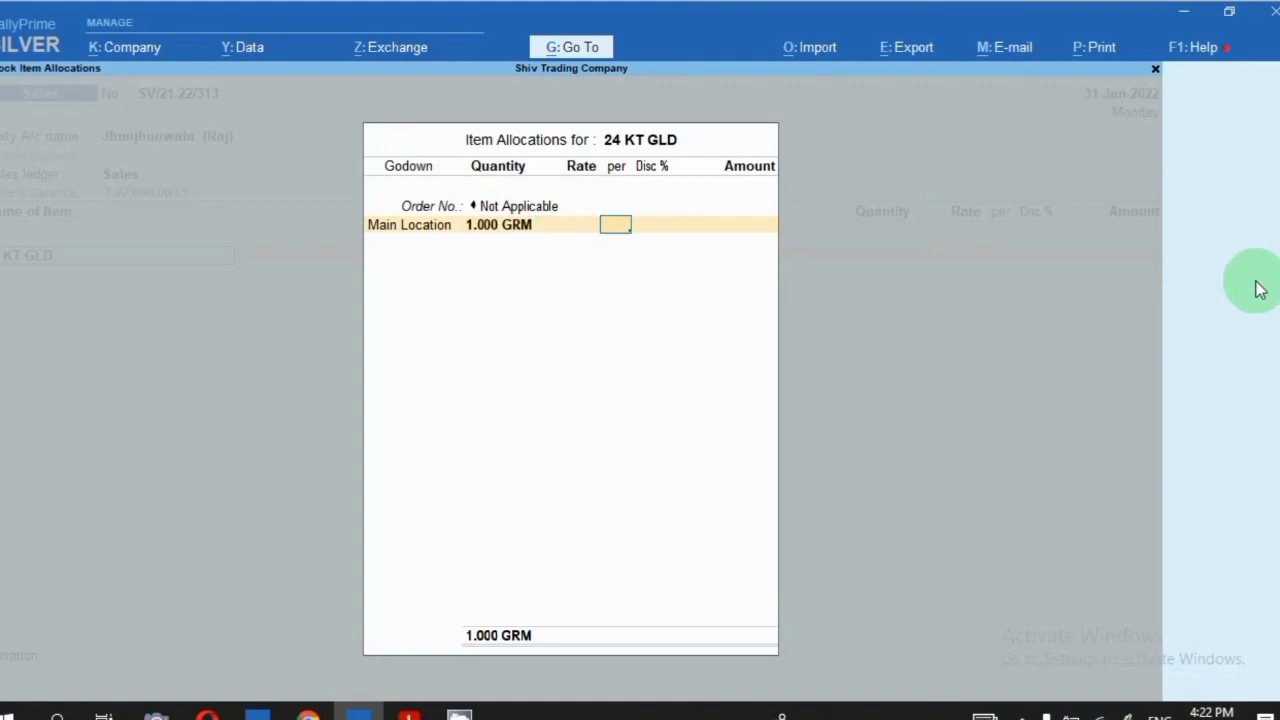
type("1")
key("BackSpace")
key("BackSpace")
type("10000")
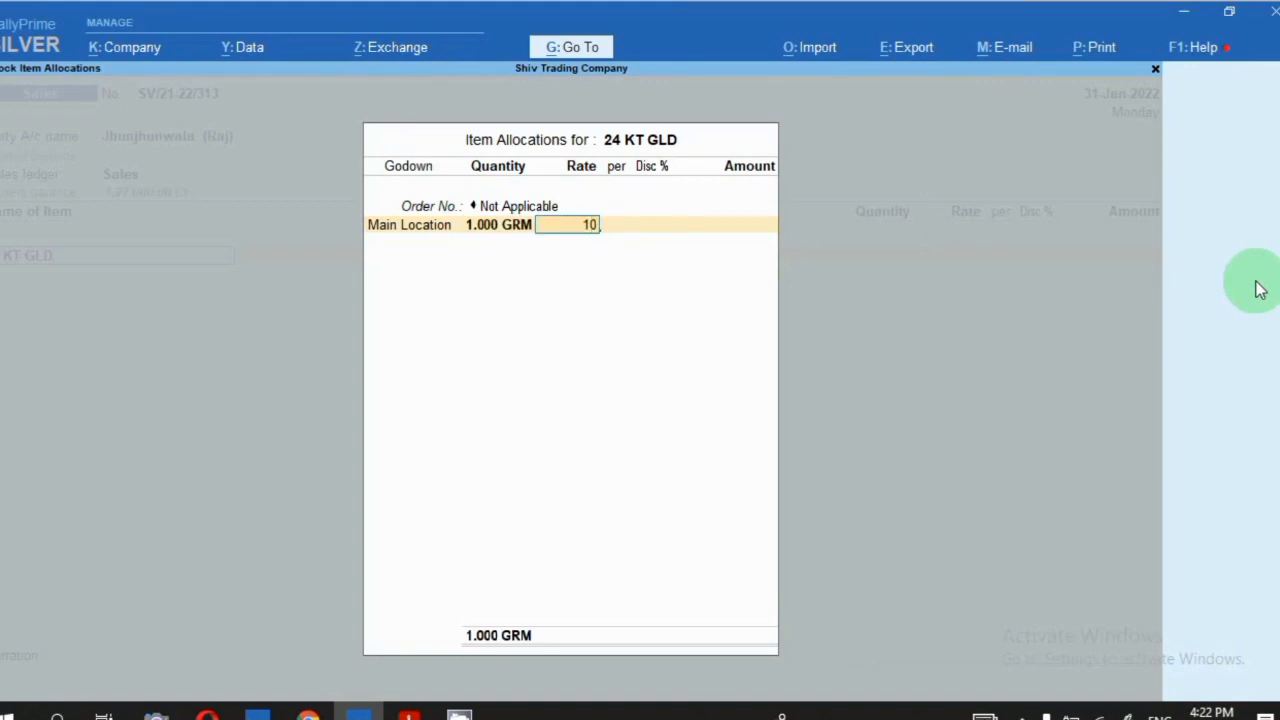
key("Return")
key("Return")
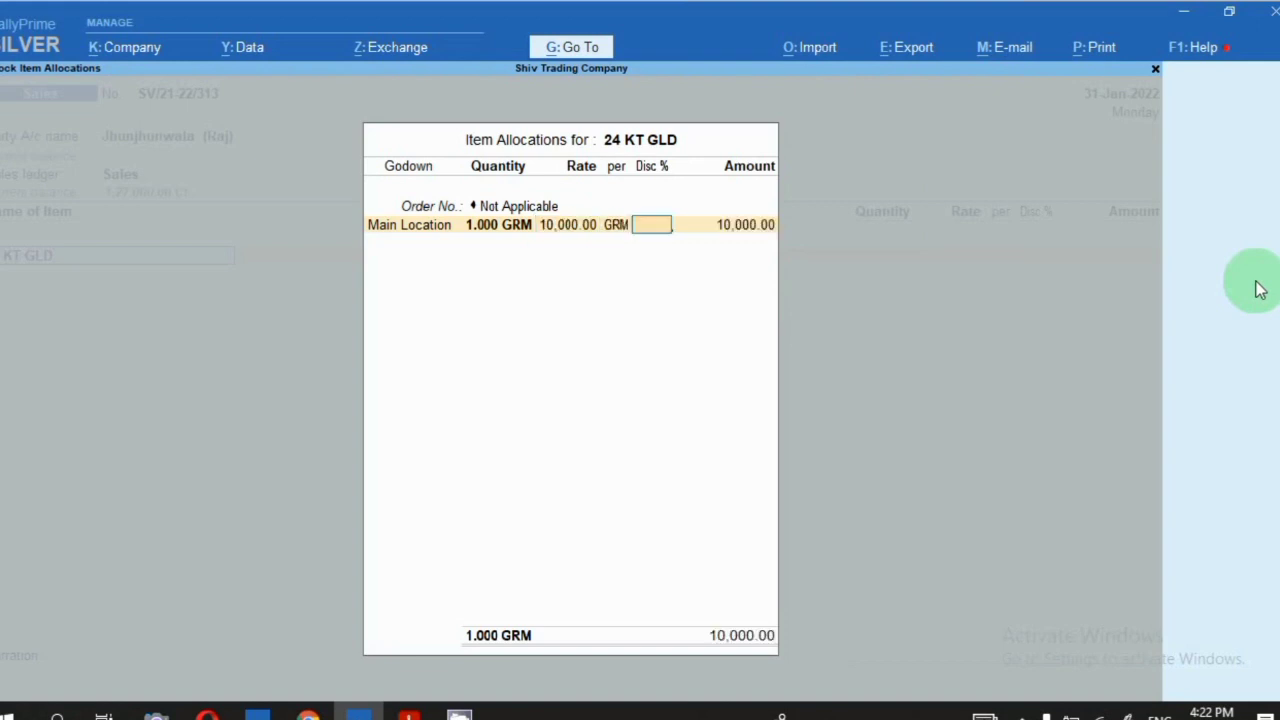
key("Return")
key("Return")
Save the 24 KT GLD sales voucher without printing its tax invoice
key("ctrl")
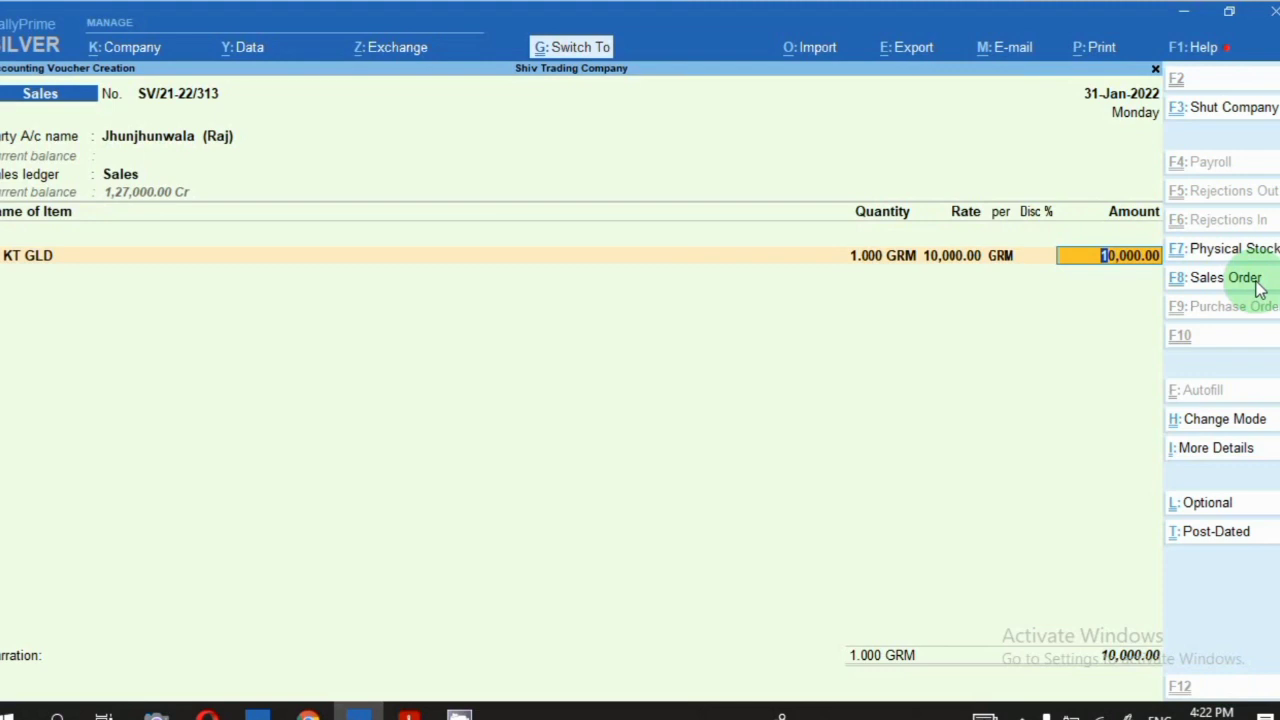
key("ctrl+p")
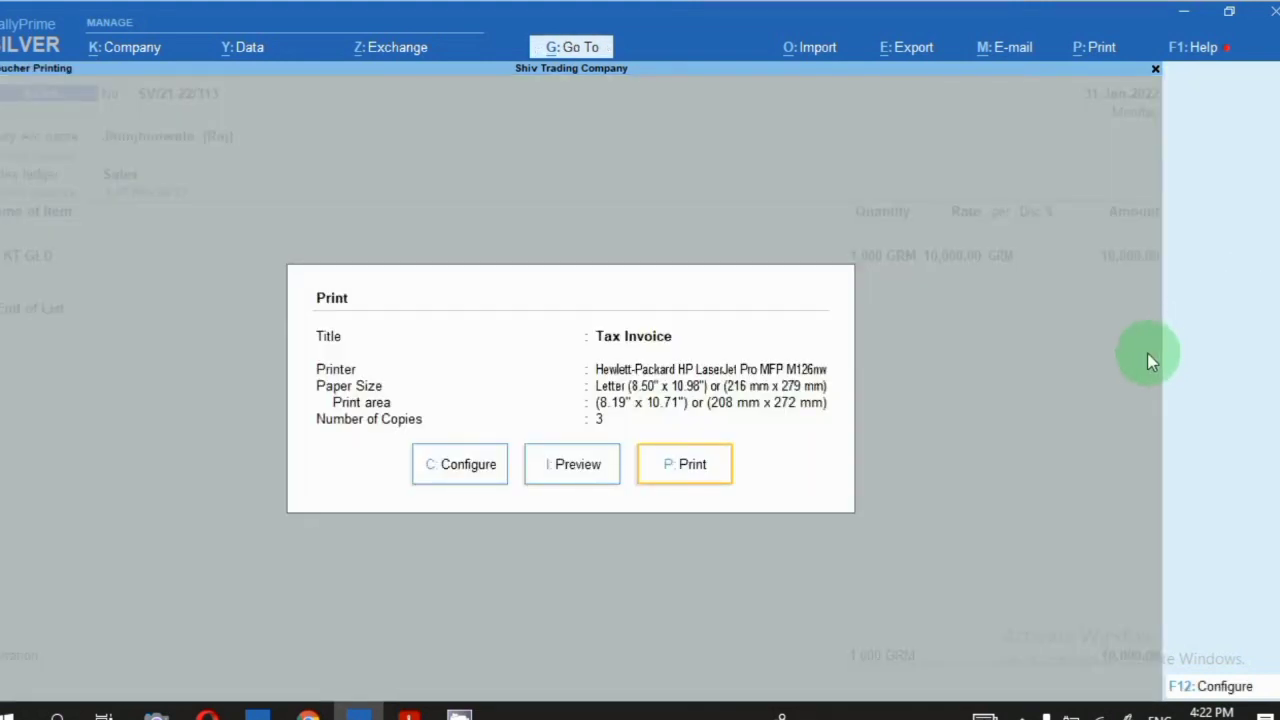
key("Escape")
key("ctrl+a")
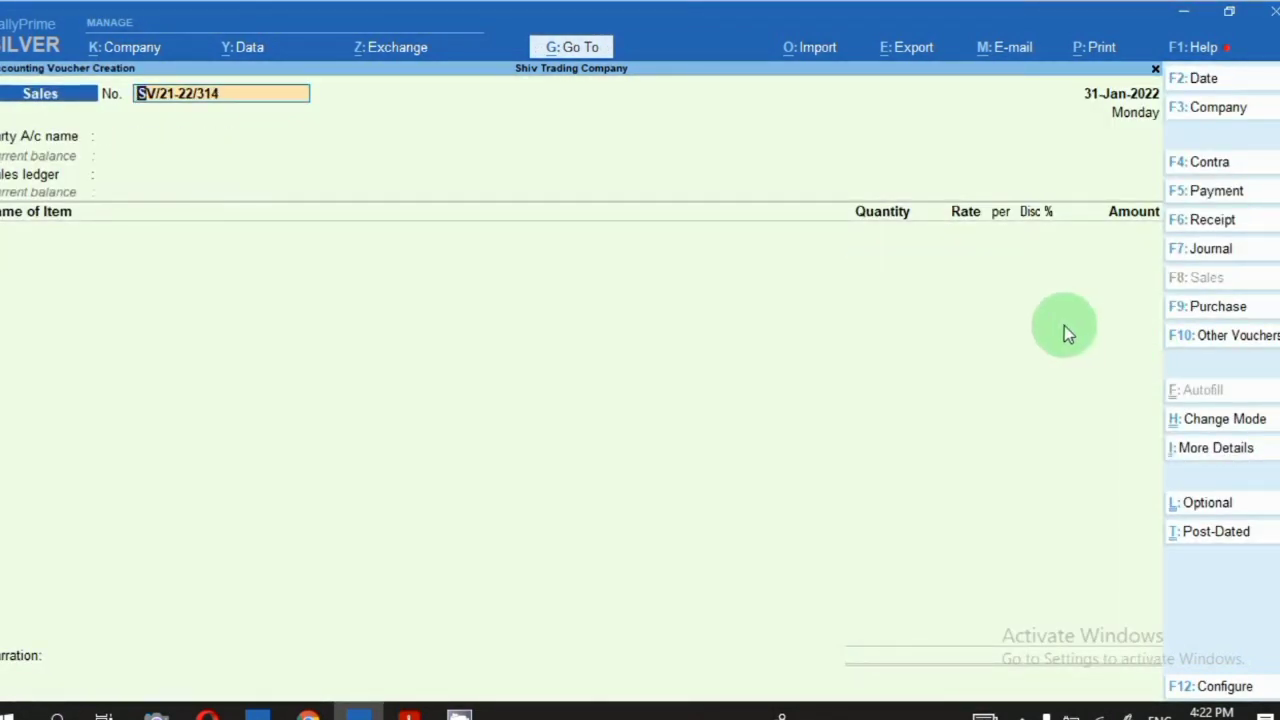
Start another sales voucher for Kwalila Enterprises (Haryana), keeping the default dispatch and party details and using the Sales ledger
key("Return")
type("Har")
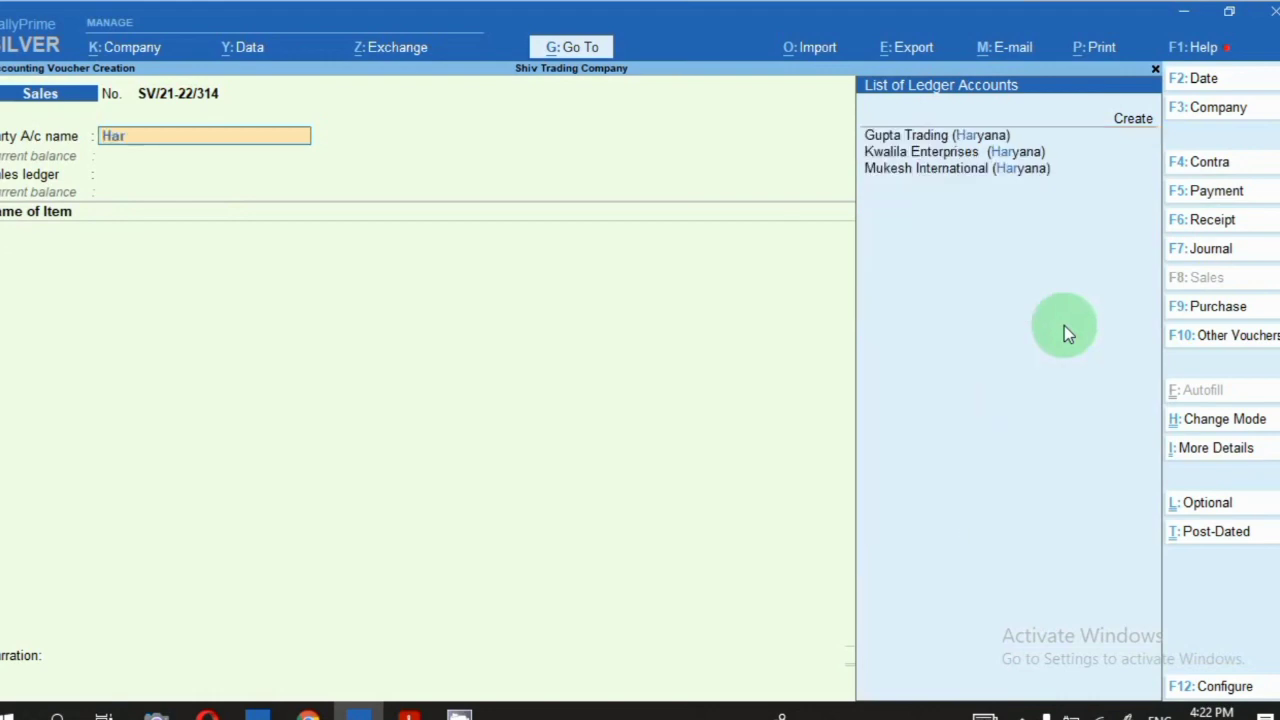
key("Down")
key("Down")
key("Return")
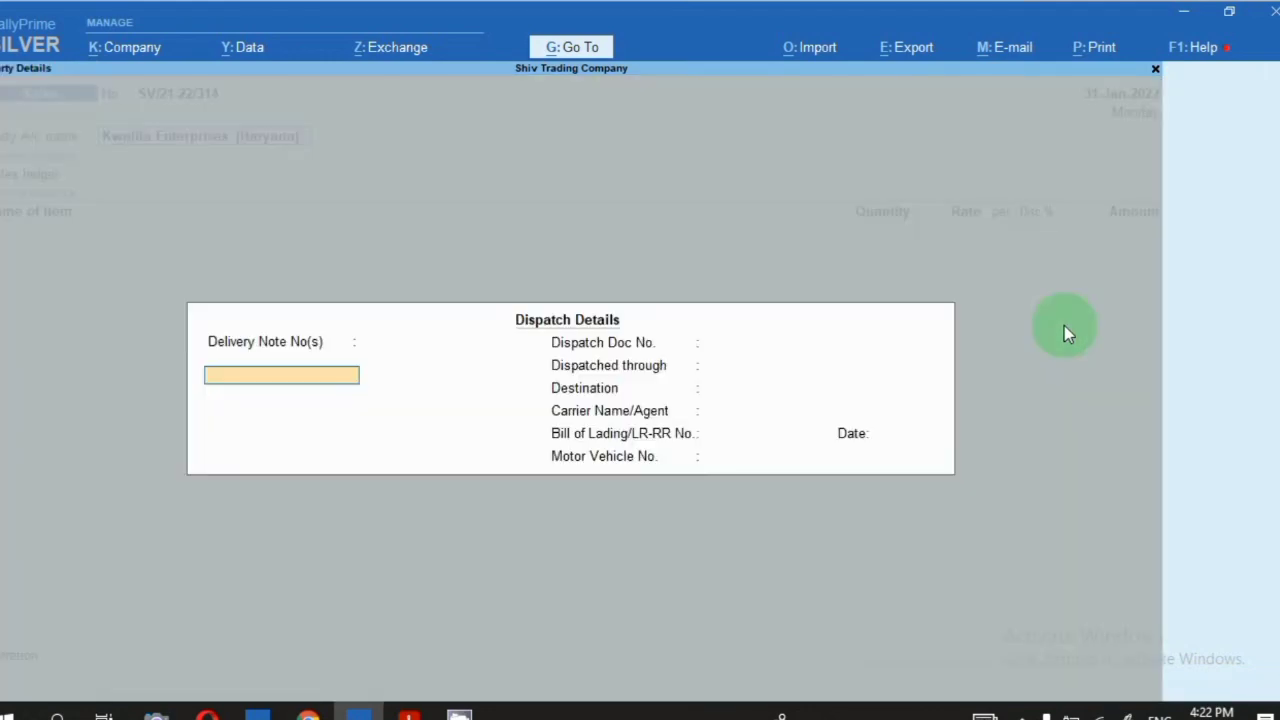
key("ctrl+a")
key("ctrl+a")
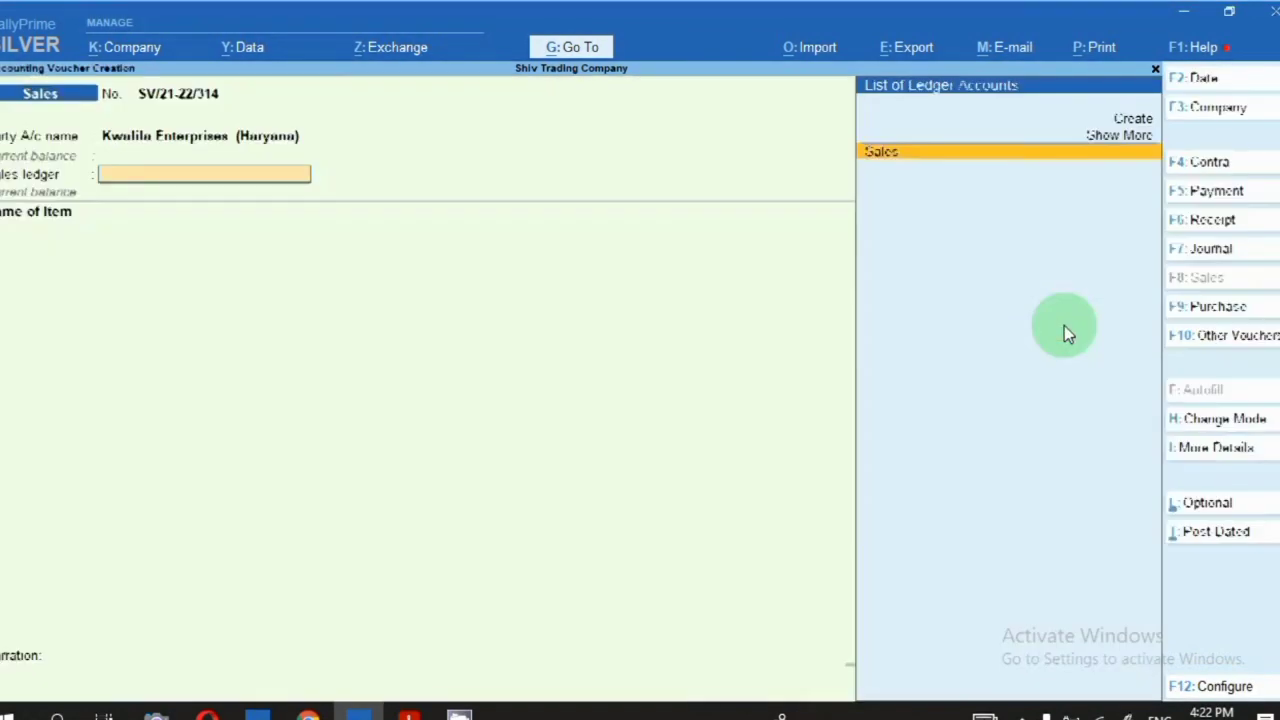
key("Return")
key("Return")
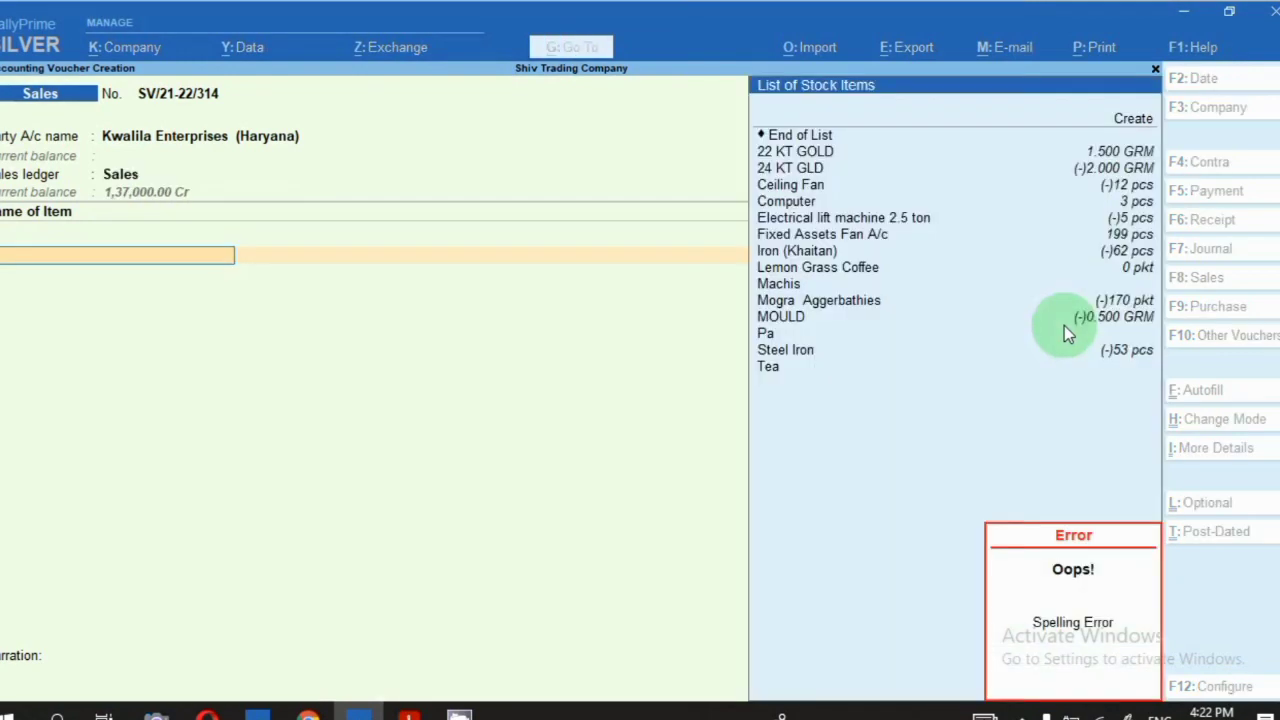
Add the stock item Computer to the sales voucher with a quantity of 5 pcs at a rate of 5,000
key("Down")
key("Down")
key("Down")
key("Down")
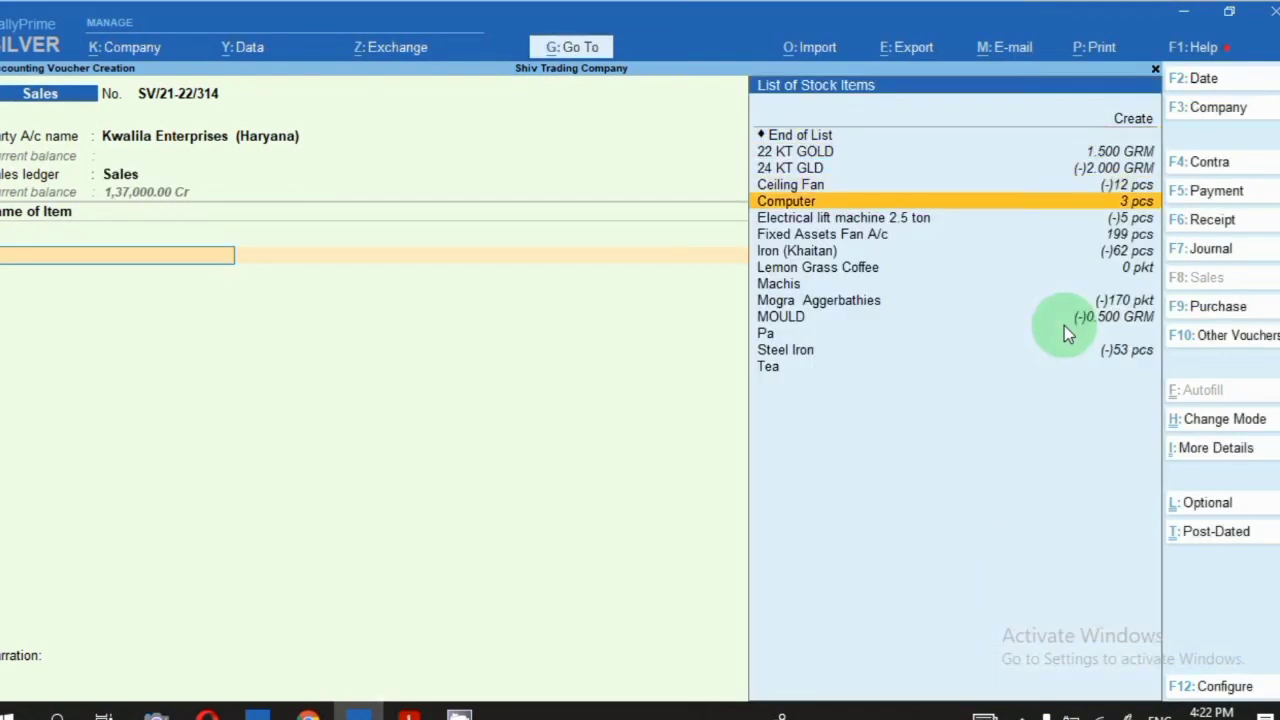
key("Return")
key("Return")
type("5")
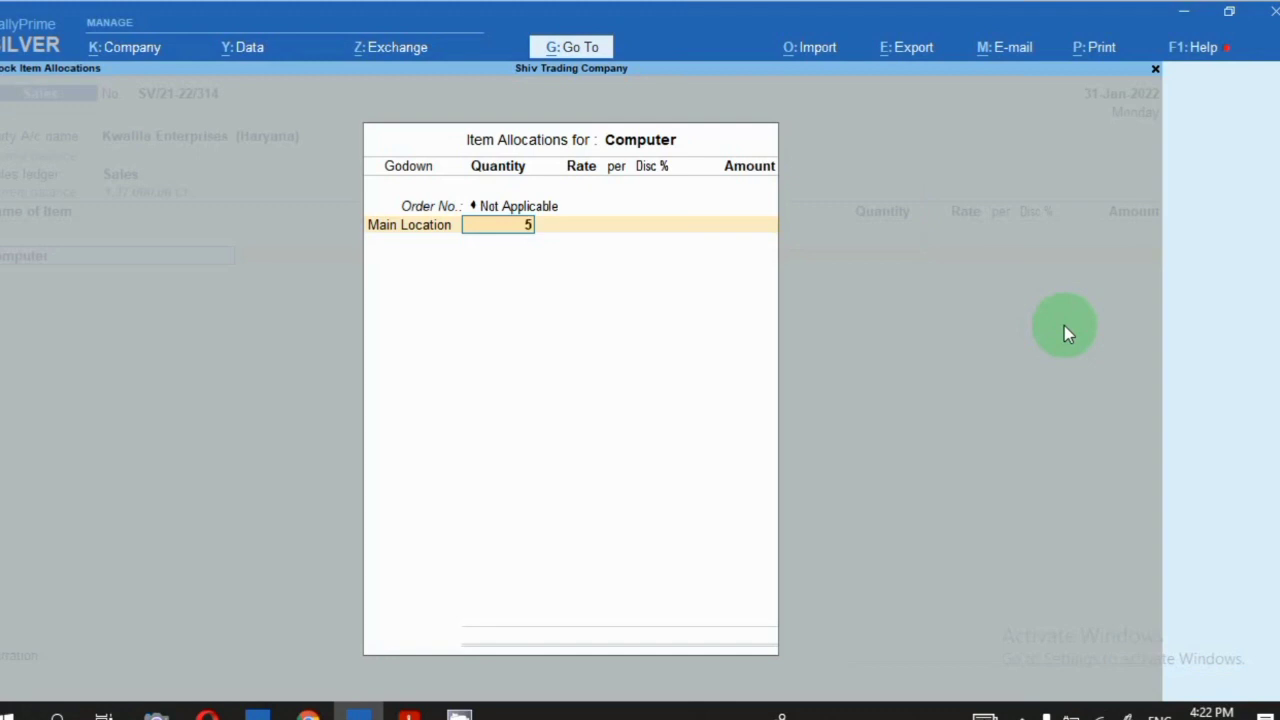
key("Return")
type("5000")
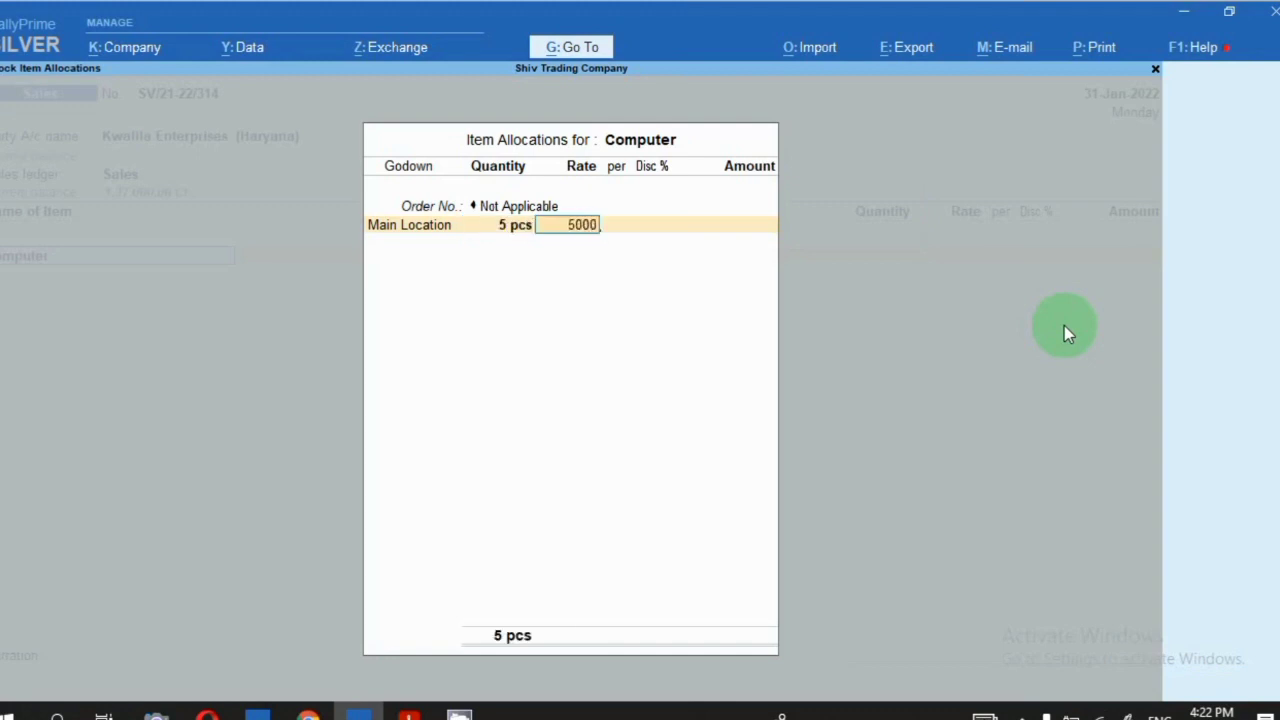
key("Return")
key("Return")
key("Return")
key("Return")
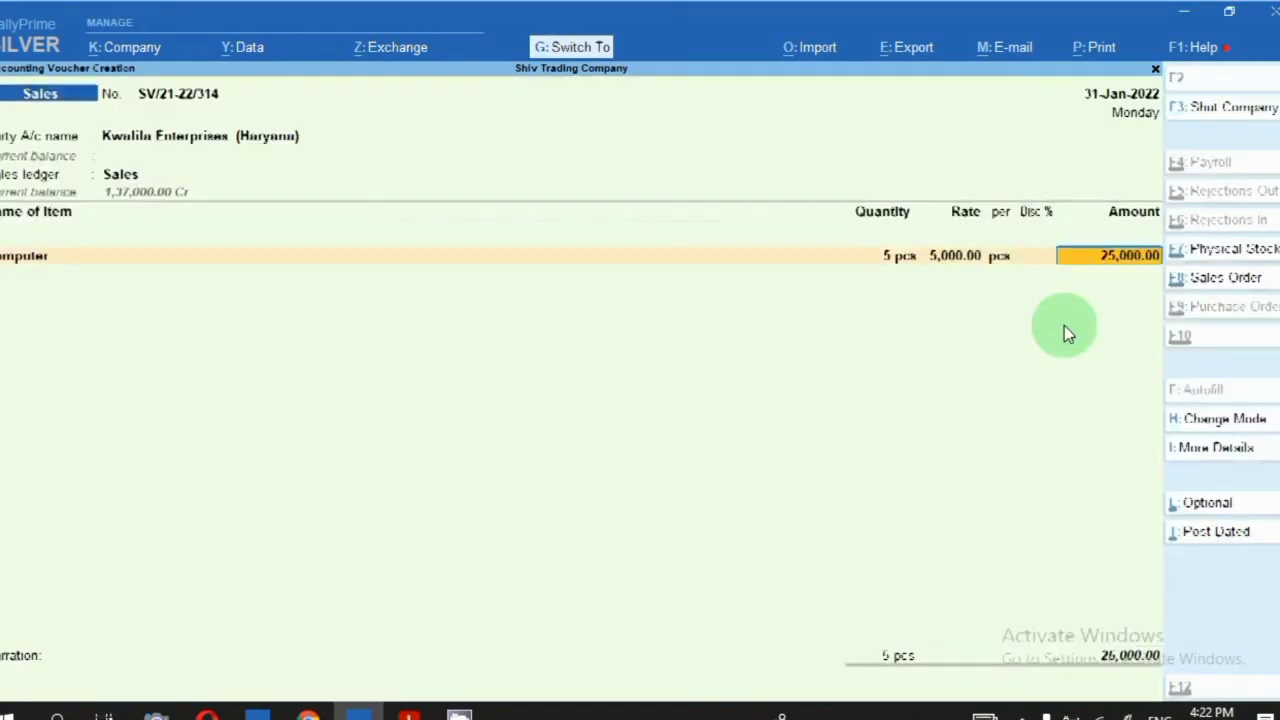
Save the Kwalila Enterprises sales voucher without printing its invoice, and quit voucher entry to the Gateway of Tally
key("ctrl+a")
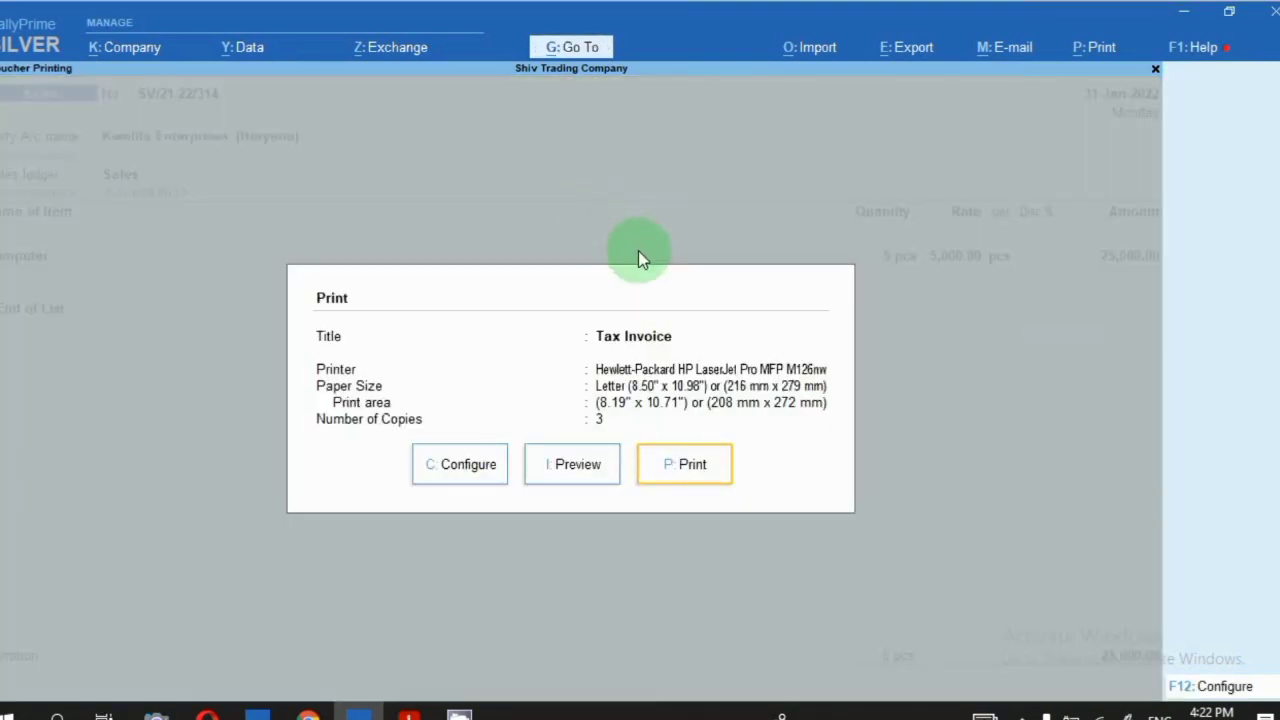
key("Escape")
key("BackSpace")
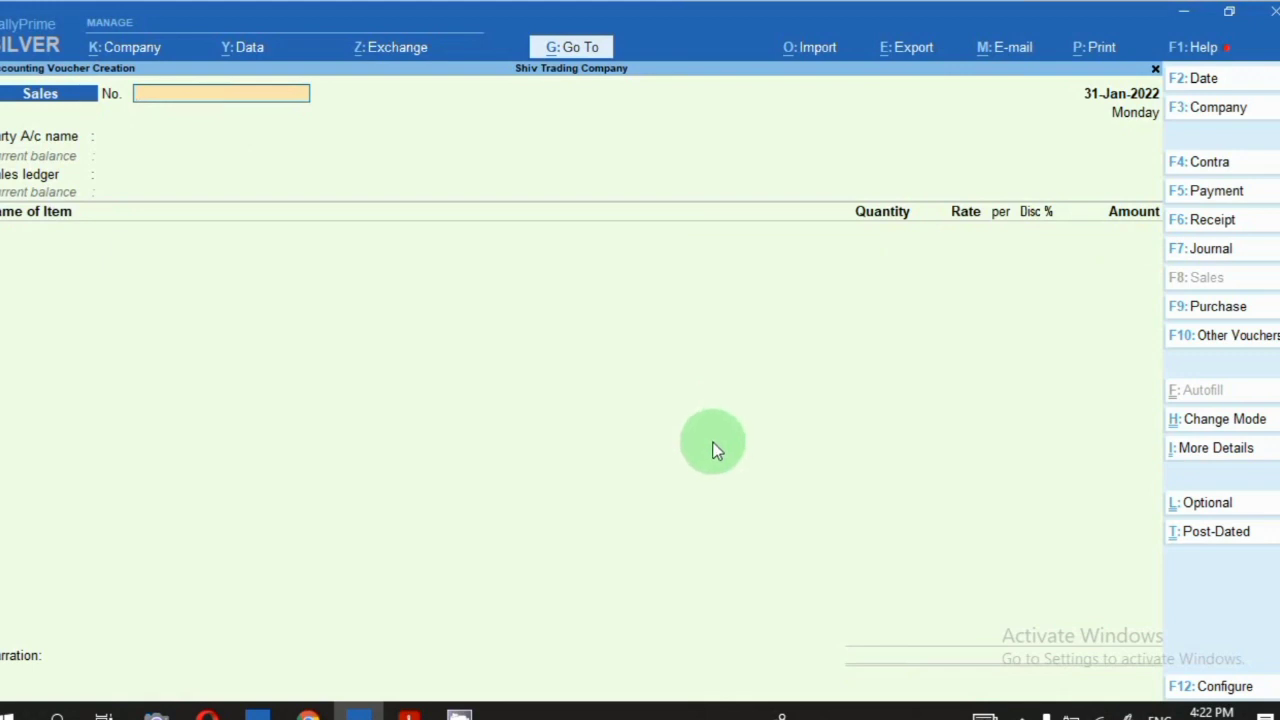
key("Escape")
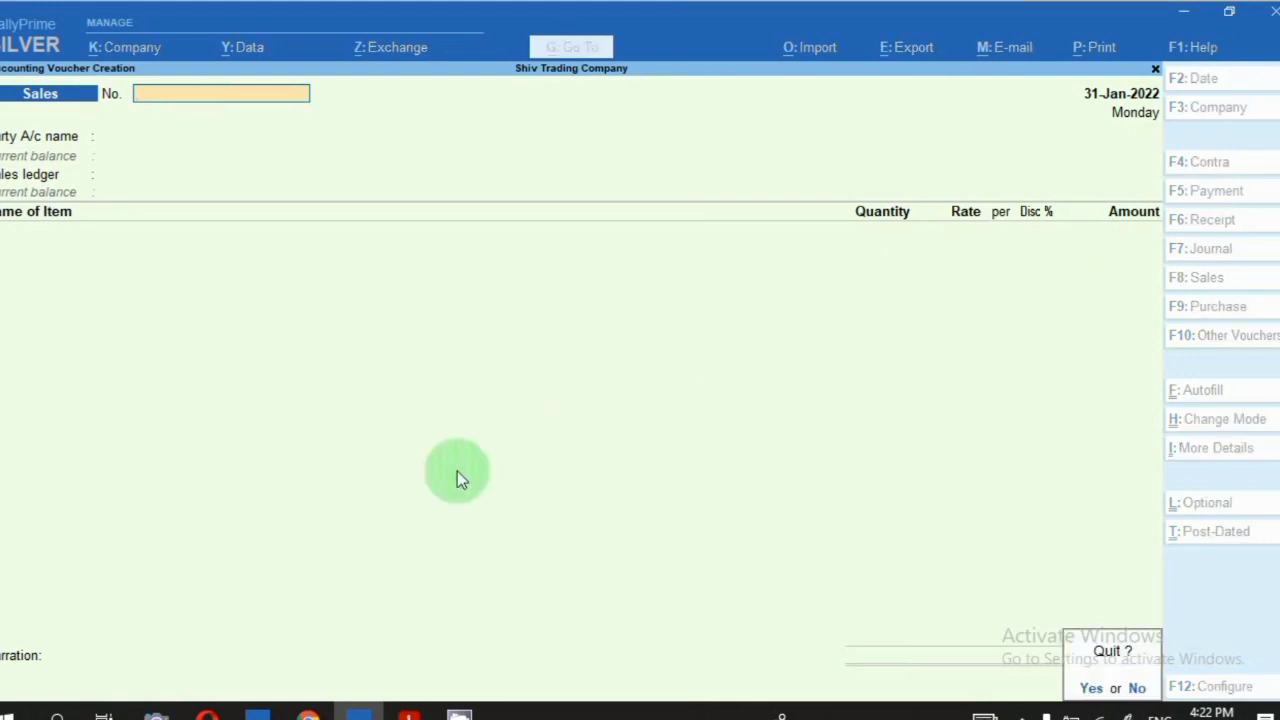
key("y")
key("Escape")
left_click(610, 456)
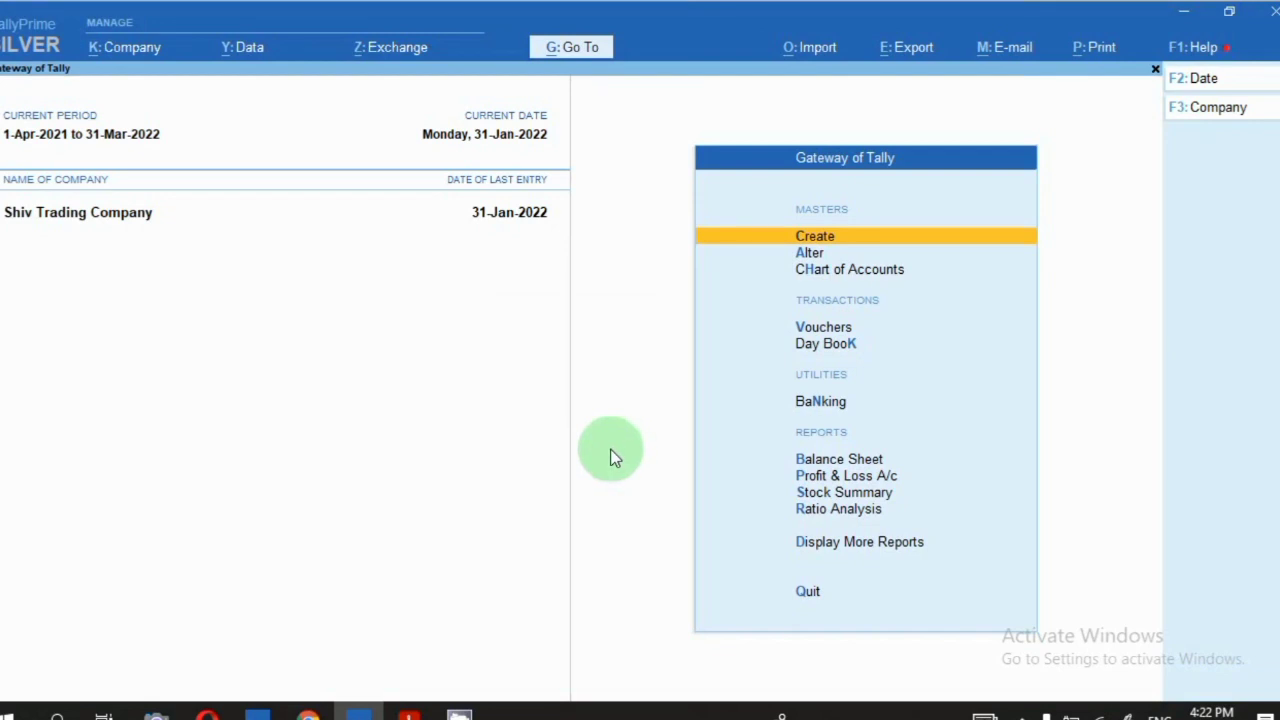
Display the group summary for Rajsthan Debtors from the account books, leave its period unchanged, and mark the ledger line
left_click(881, 546)
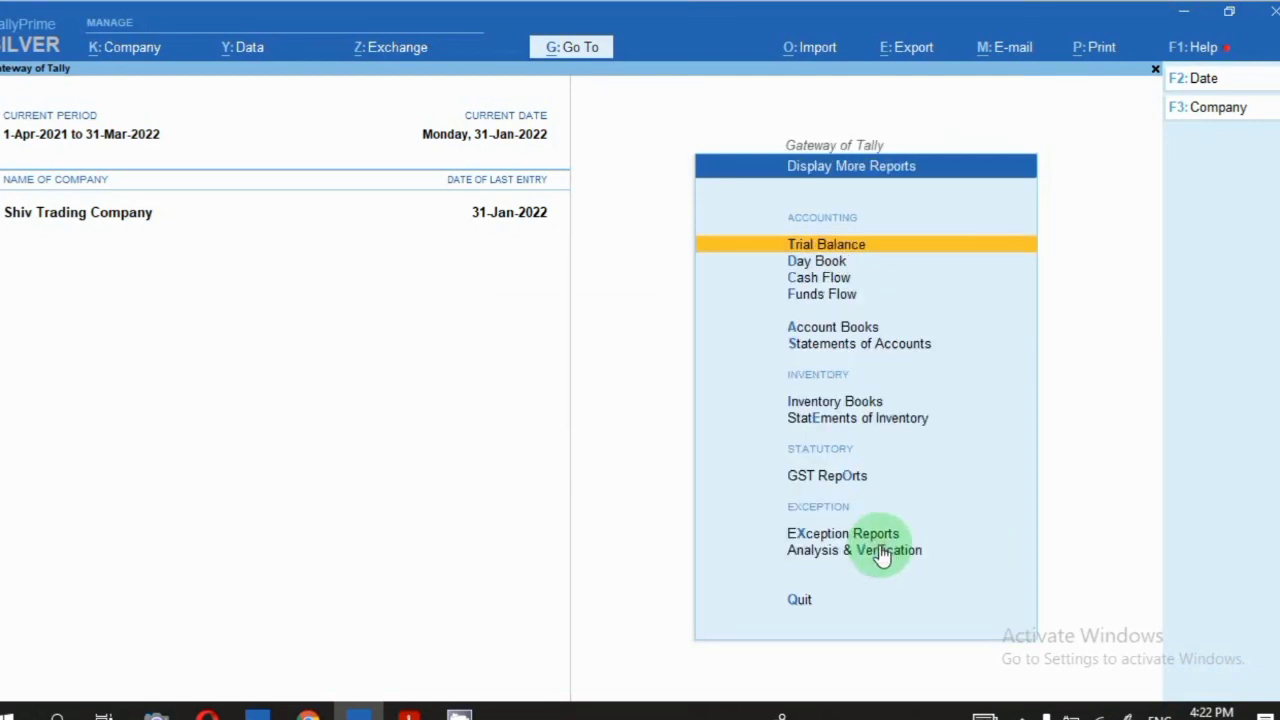
left_click(818, 335)
left_click(841, 312)
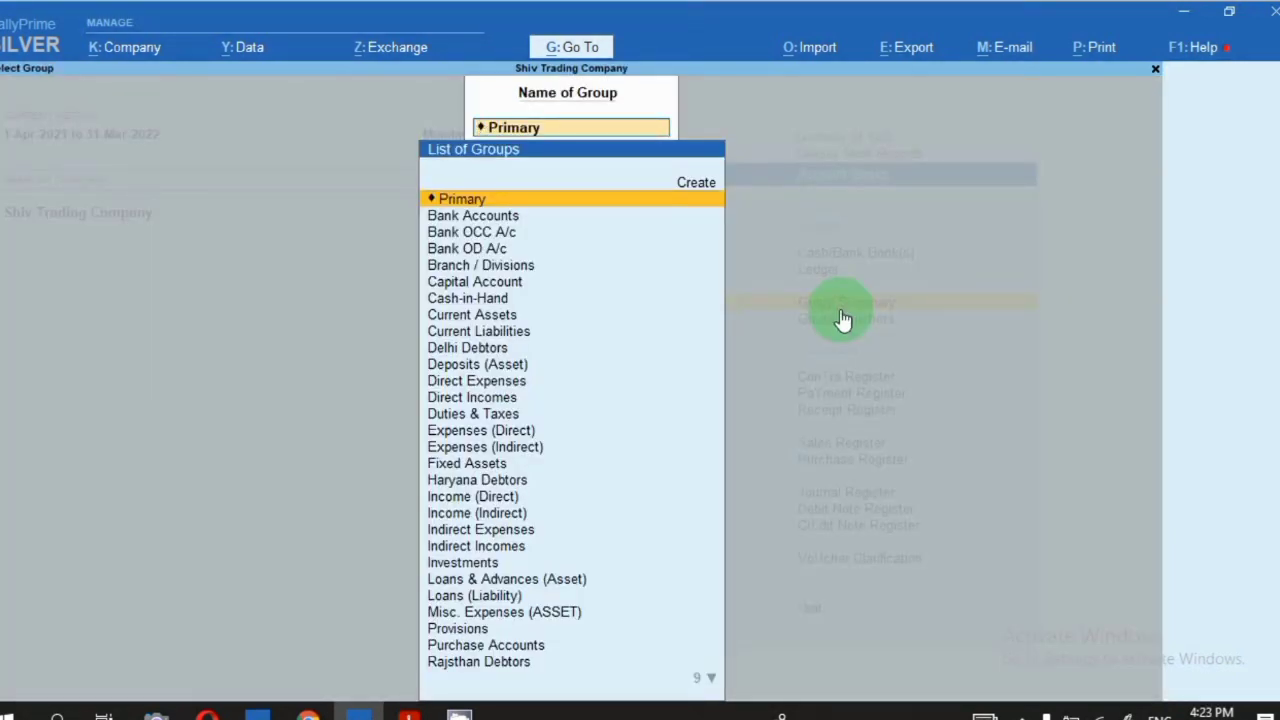
type("r")
key("Return")
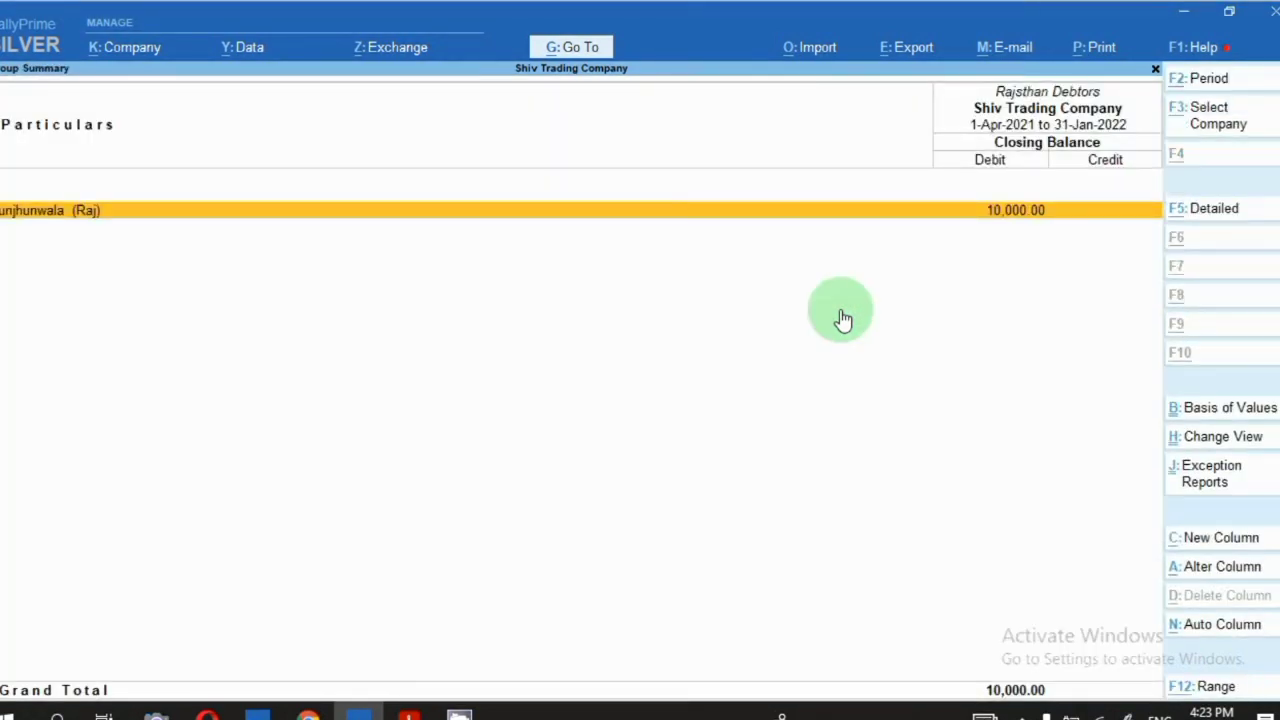
key("F2")
key("Return")
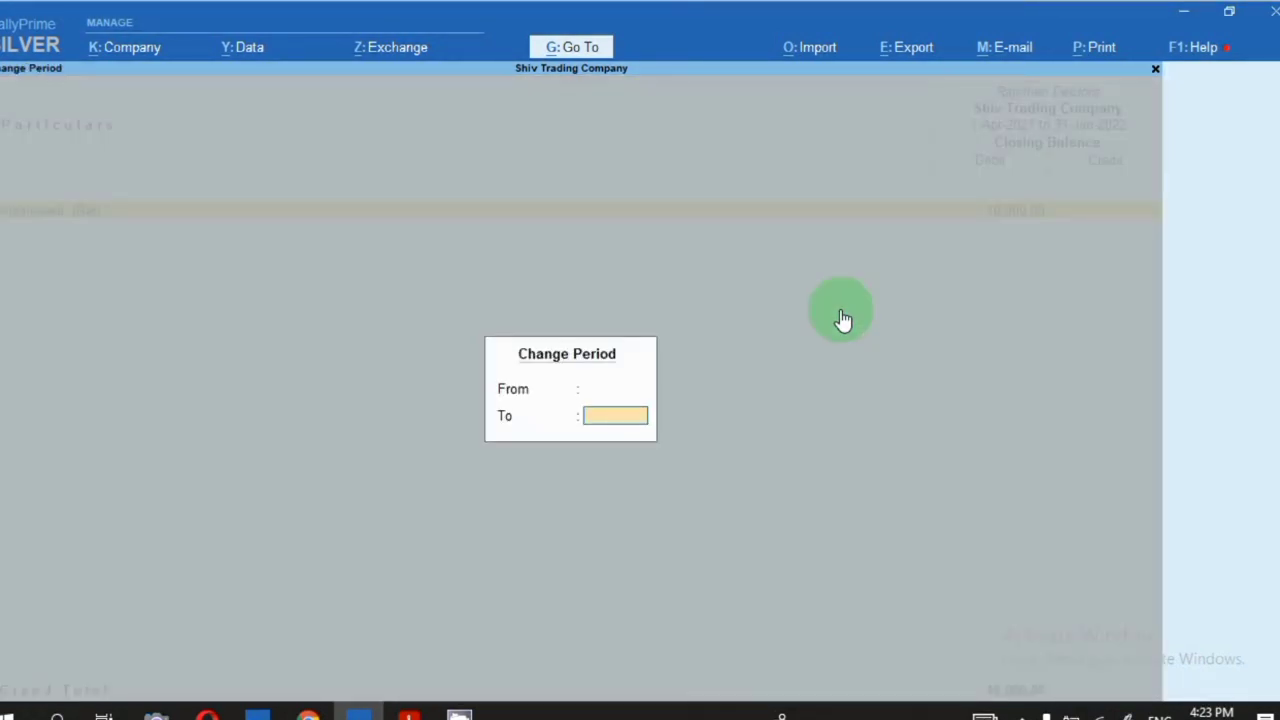
key("Return")
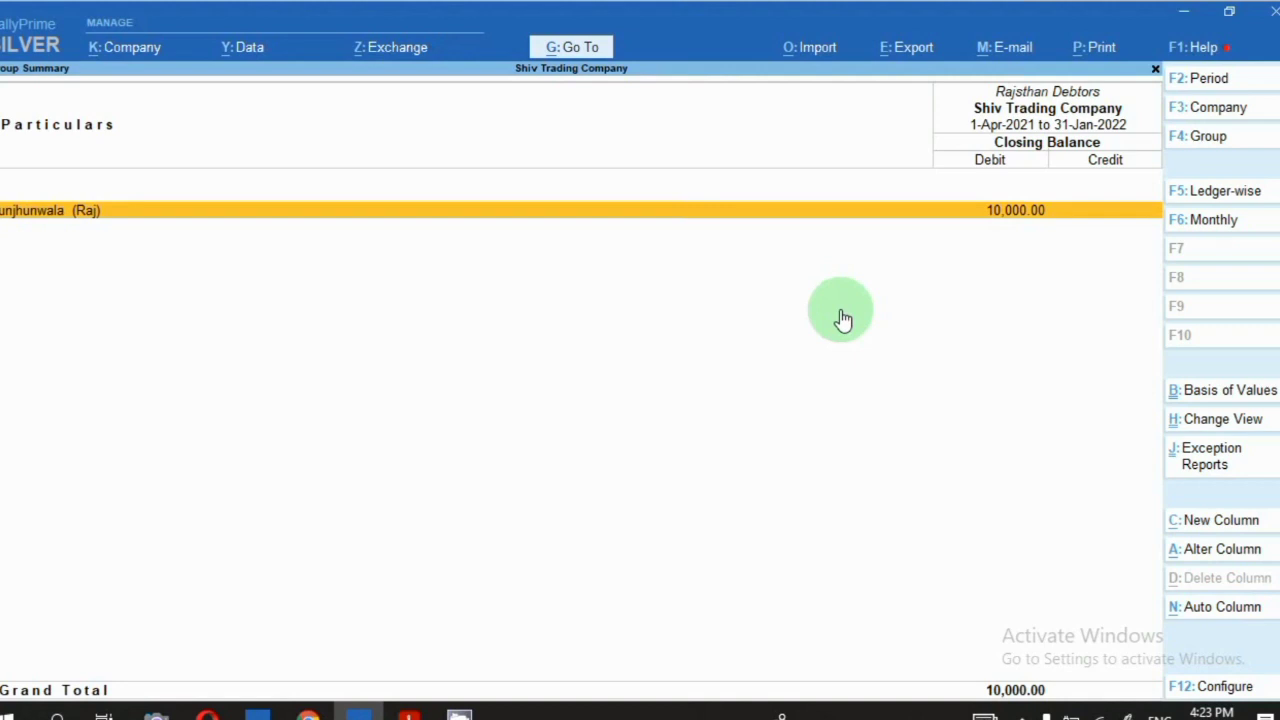
key("space")
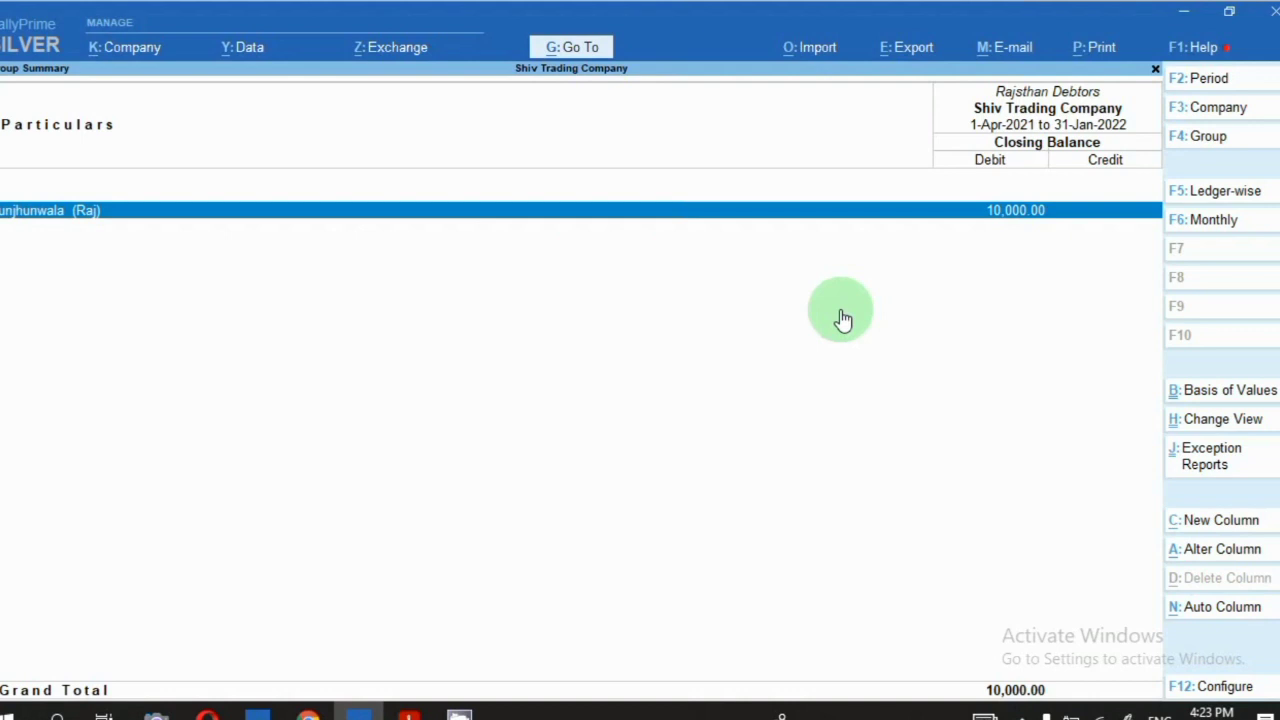
Display the group summary for Haryana Debtors, and return to the Gateway of Tally
key("Escape")
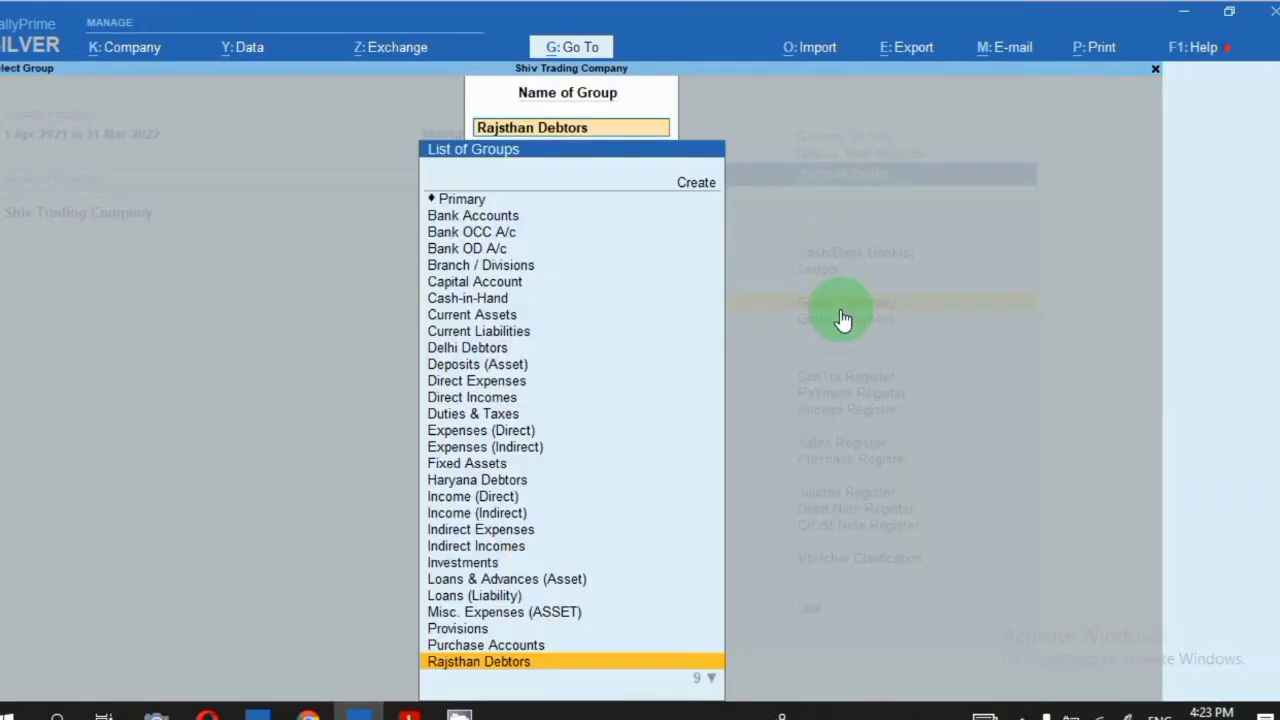
key("Escape")
type("Har")
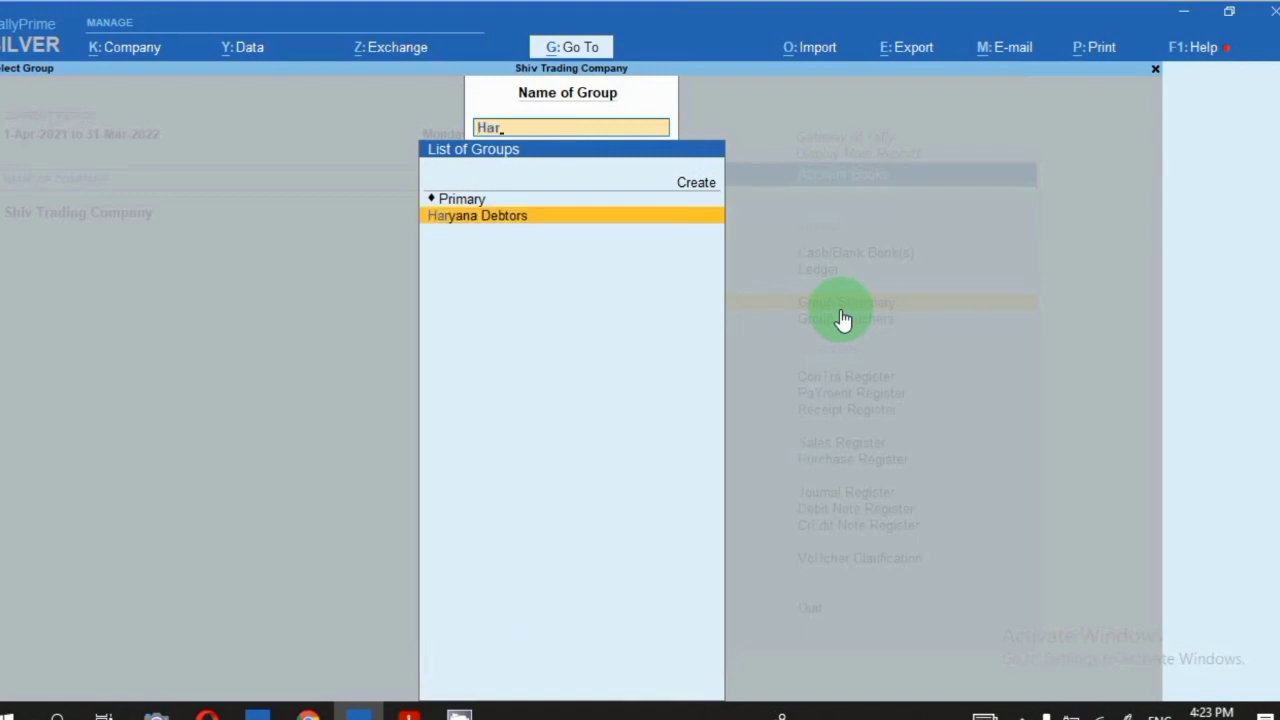
key("Return")
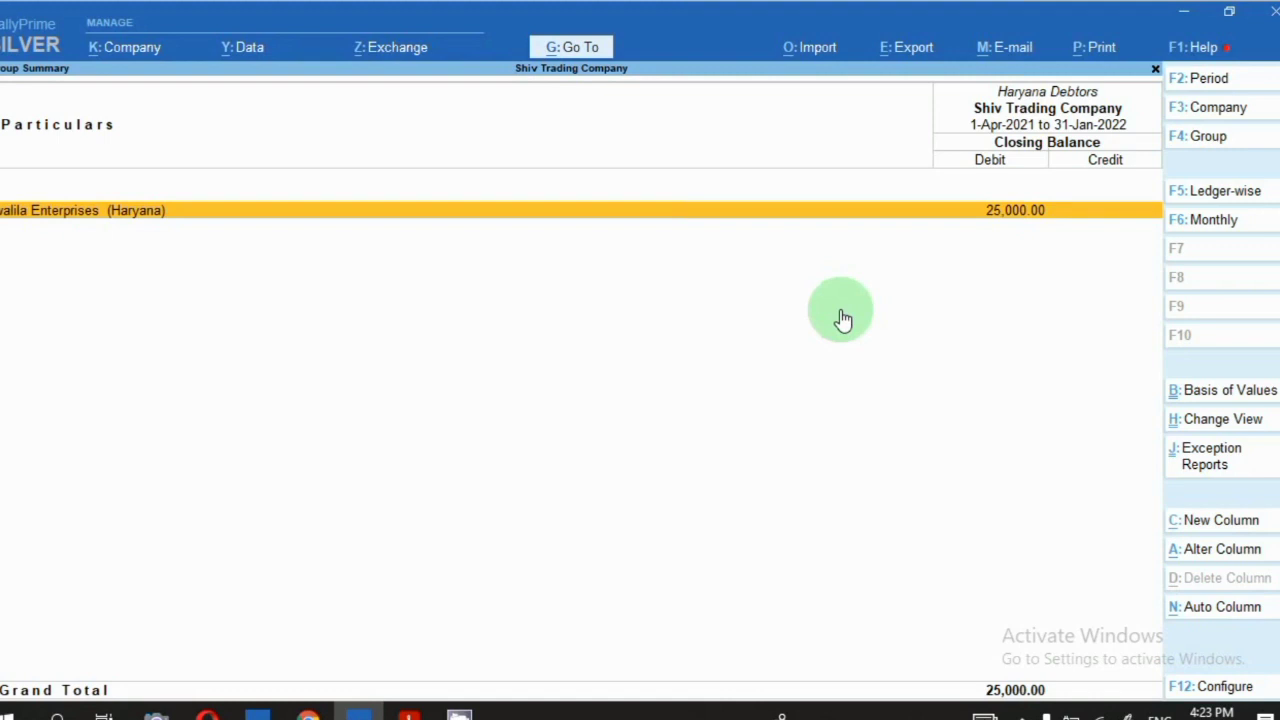
key("Escape")
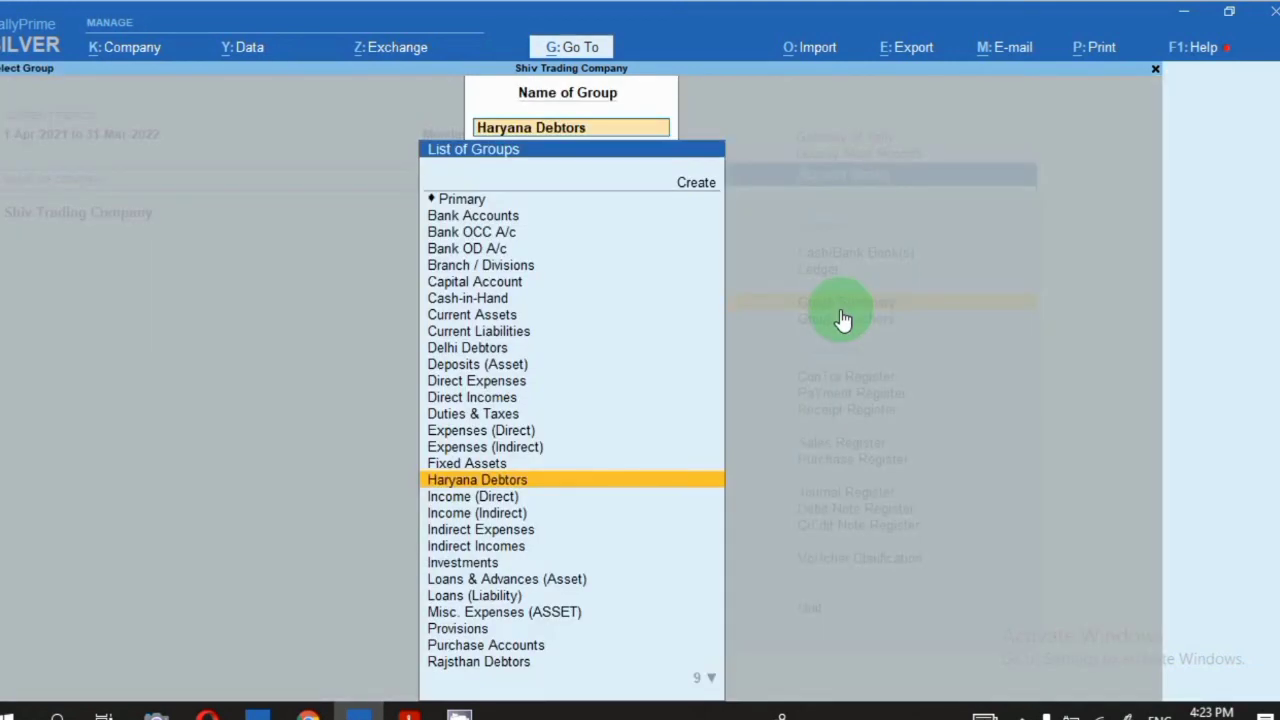
key("Escape")
key("Escape")
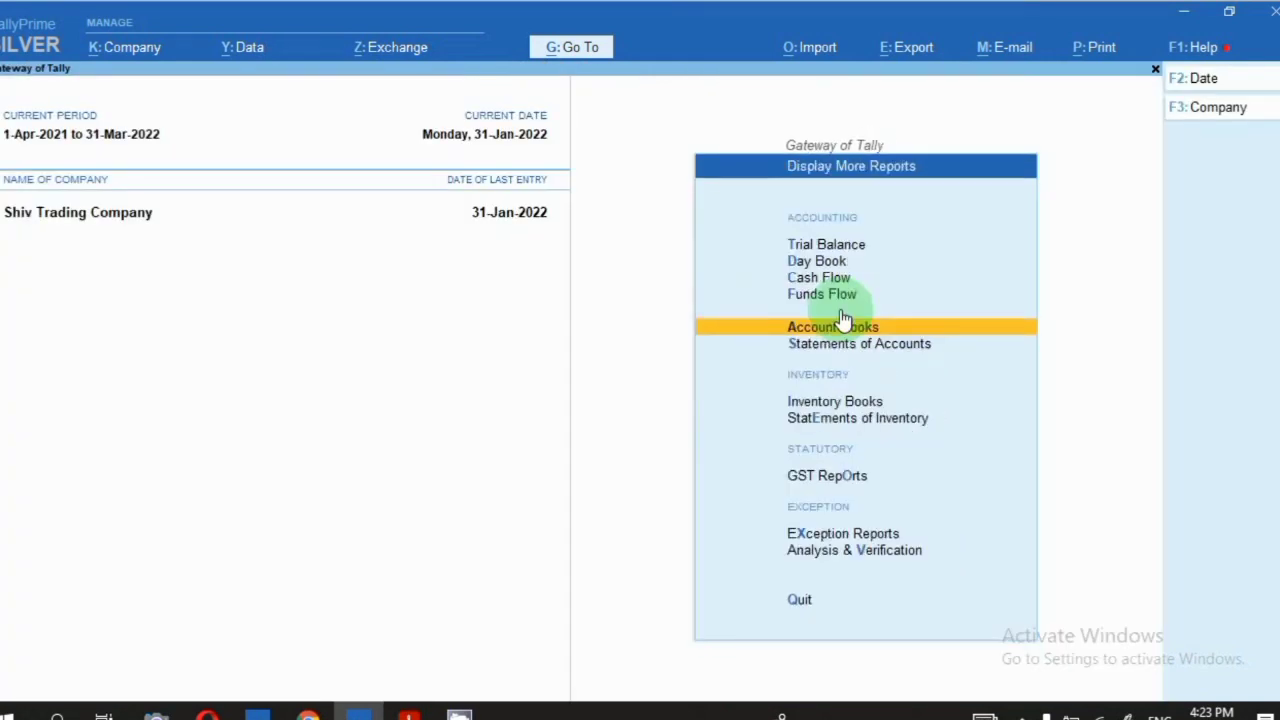
key("Escape")
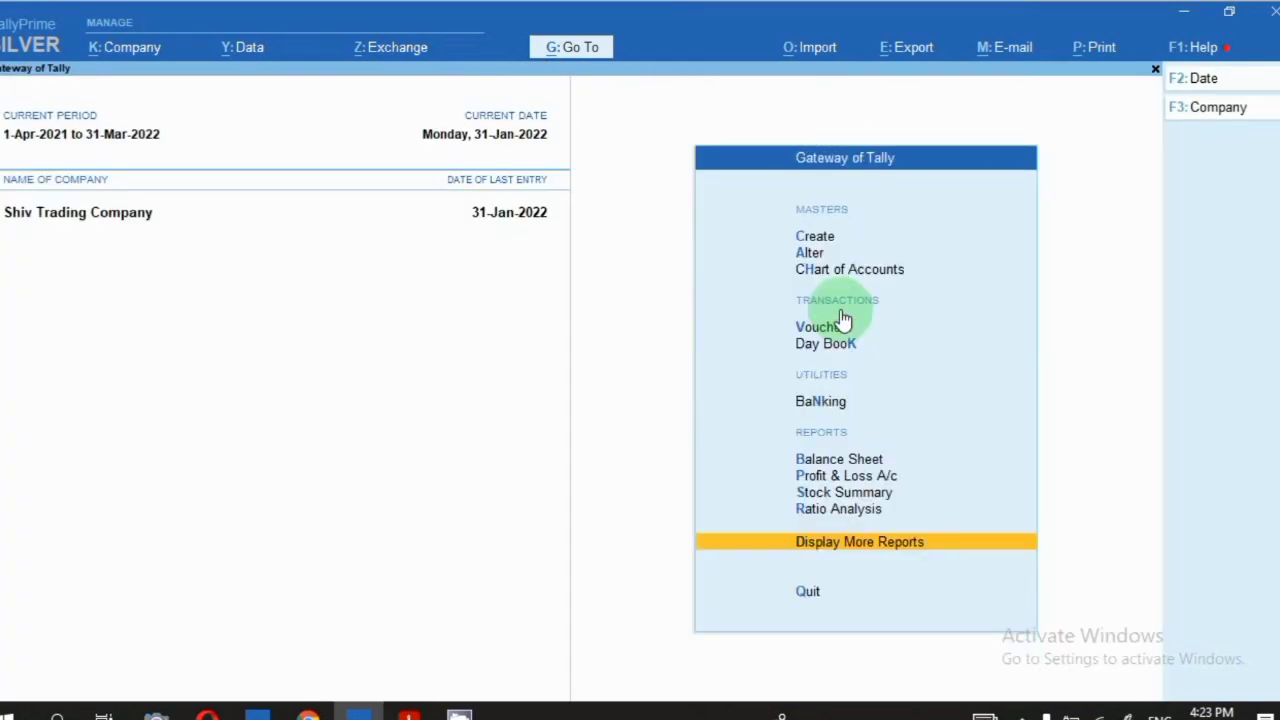
Open the list of ledgers from the Statistics report under Statements of Accounts
key("Return")
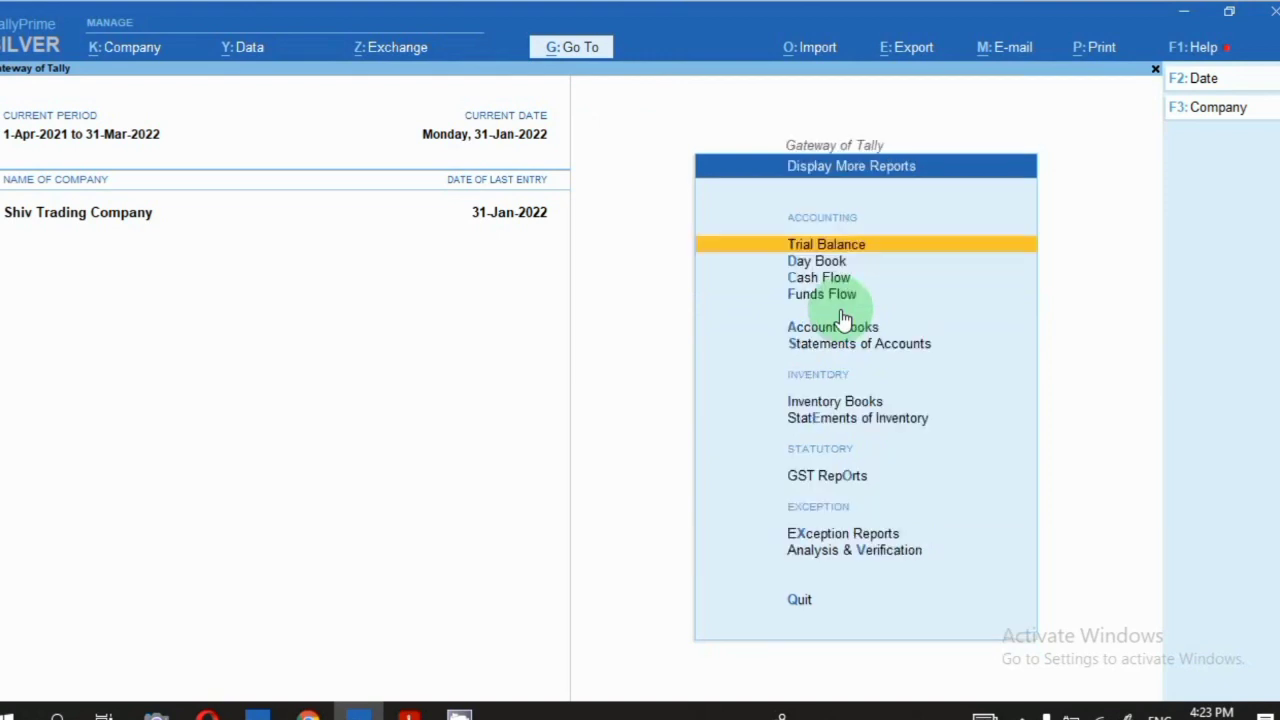
key("s")
key("s")
key("Right")
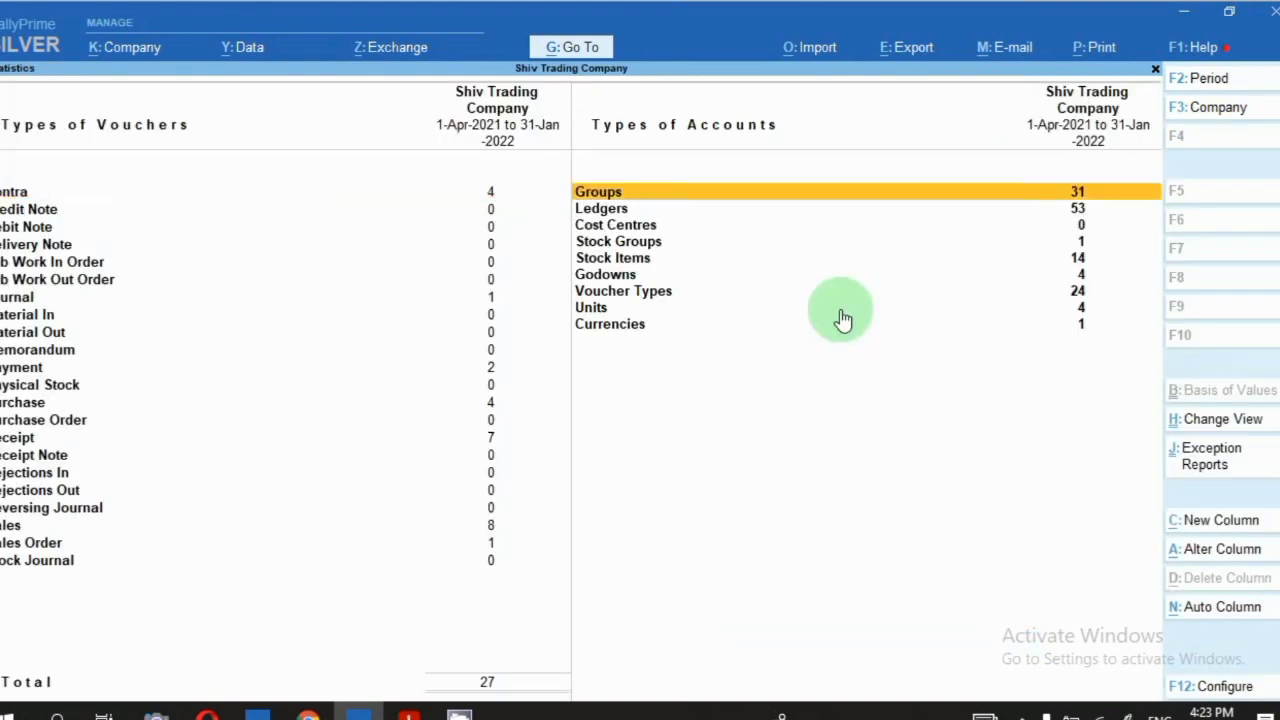
key("Down")
key("Return")
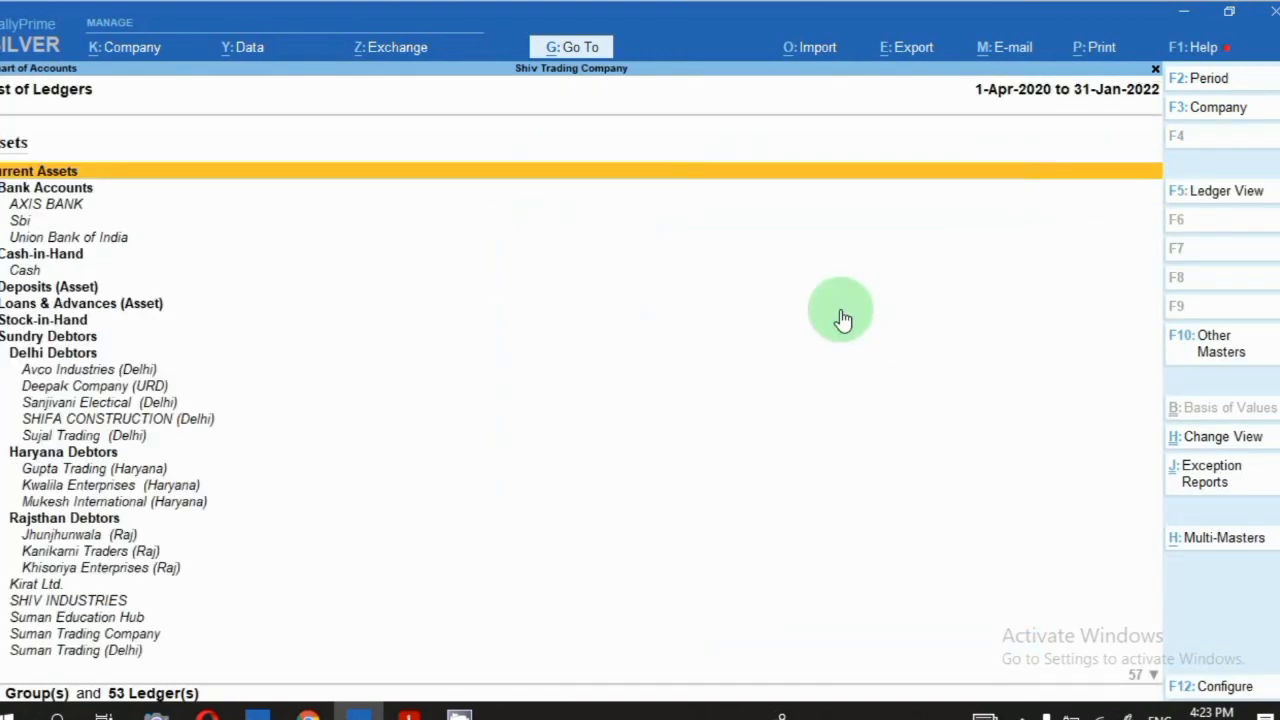
Mark the Delhi Debtors group under Sundry Debtors in the list of ledgers
key("Down")
key("Down")
key("Down")
key("Down")
key("Down")
key("Down")
key("Down")
key("Down")
key("Down")
key("Down")
key("Down")
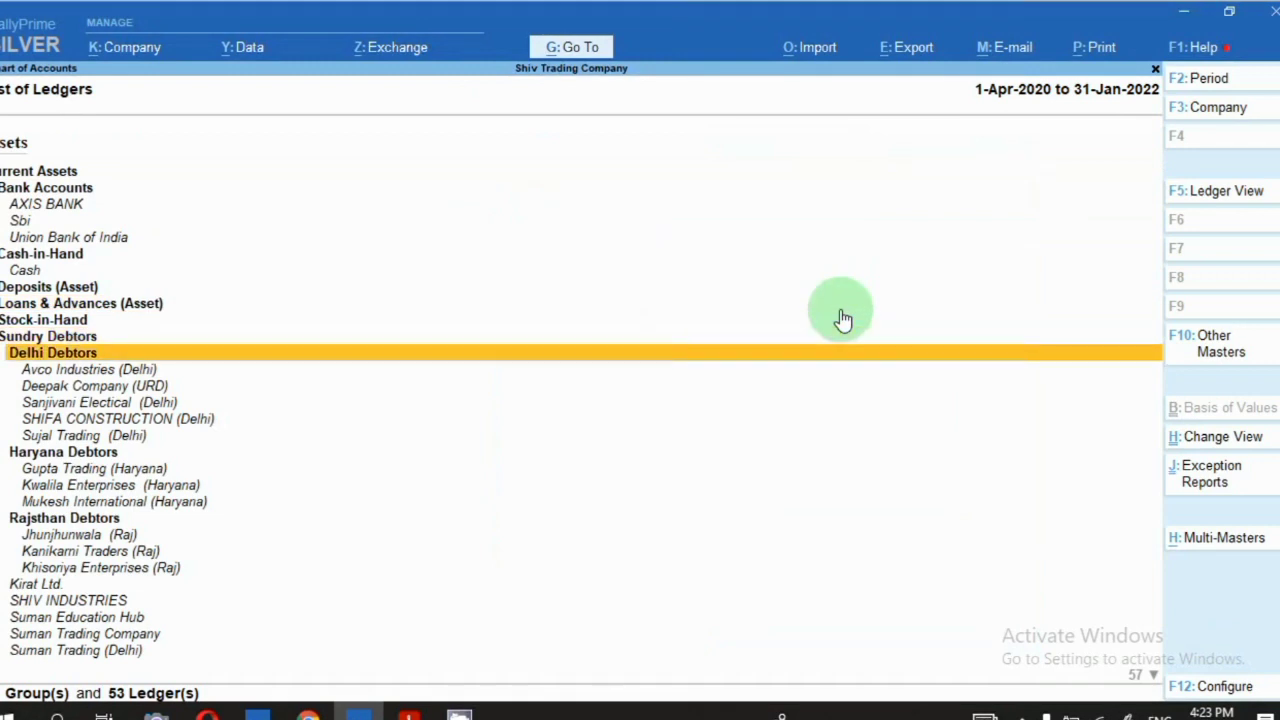
key("space")
Mark the Haryana Debtors group in the list of ledgers as well
key("Down")
key("Down")
key("Down")
key("Down")
key("Down")
key("Down")
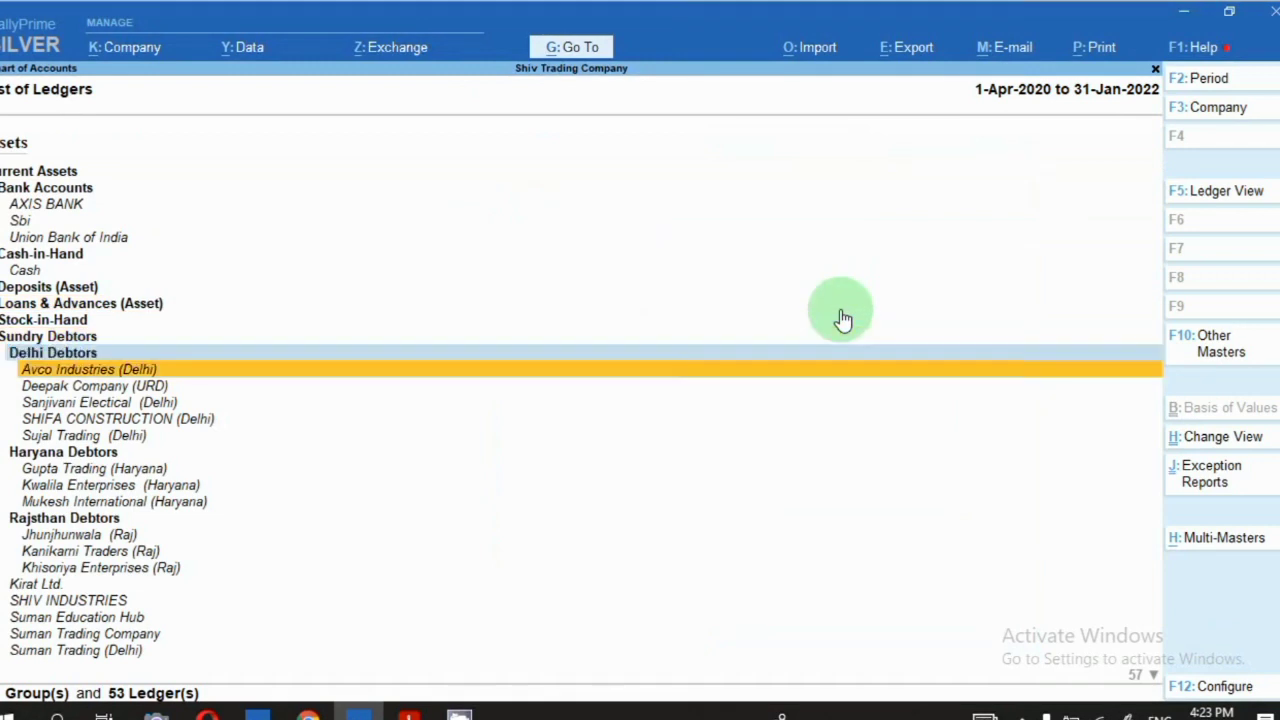
key("space")
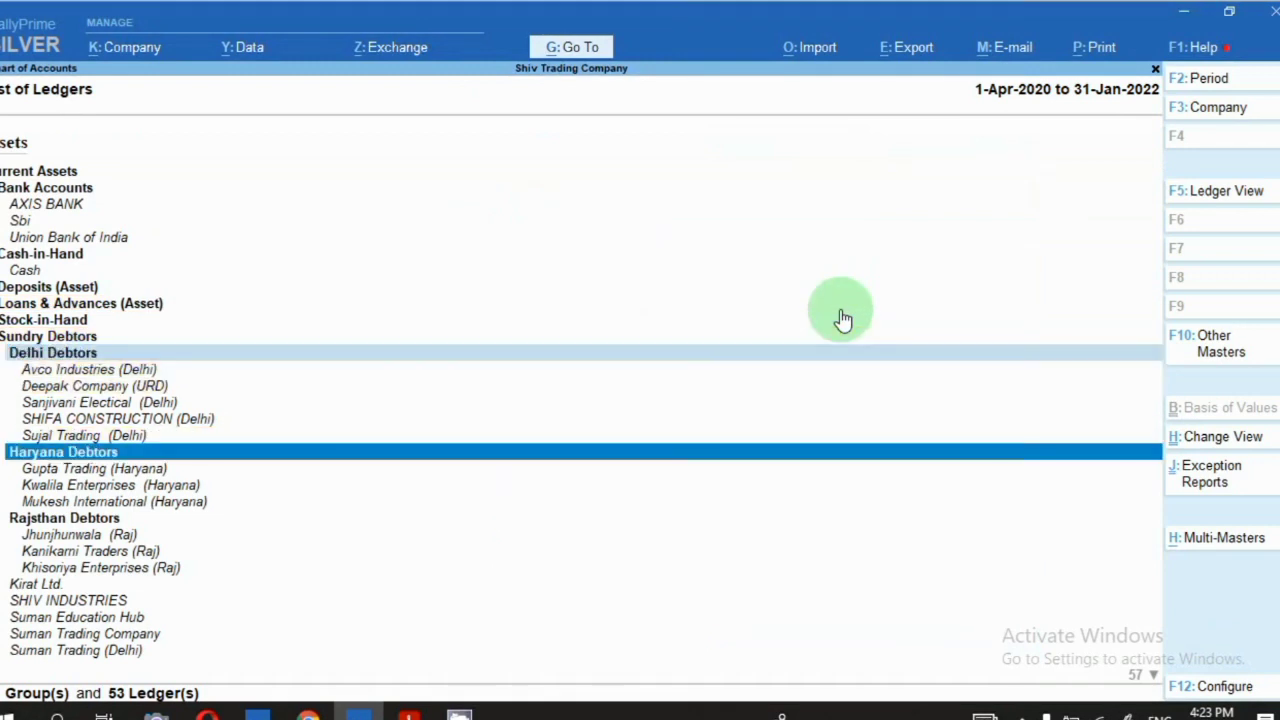
Mark the Rajsthan Debtors group in the list of ledgers, and return to the Gateway of Tally
key("Down")
key("Down")
key("Down")
key("Down")
key("Down")
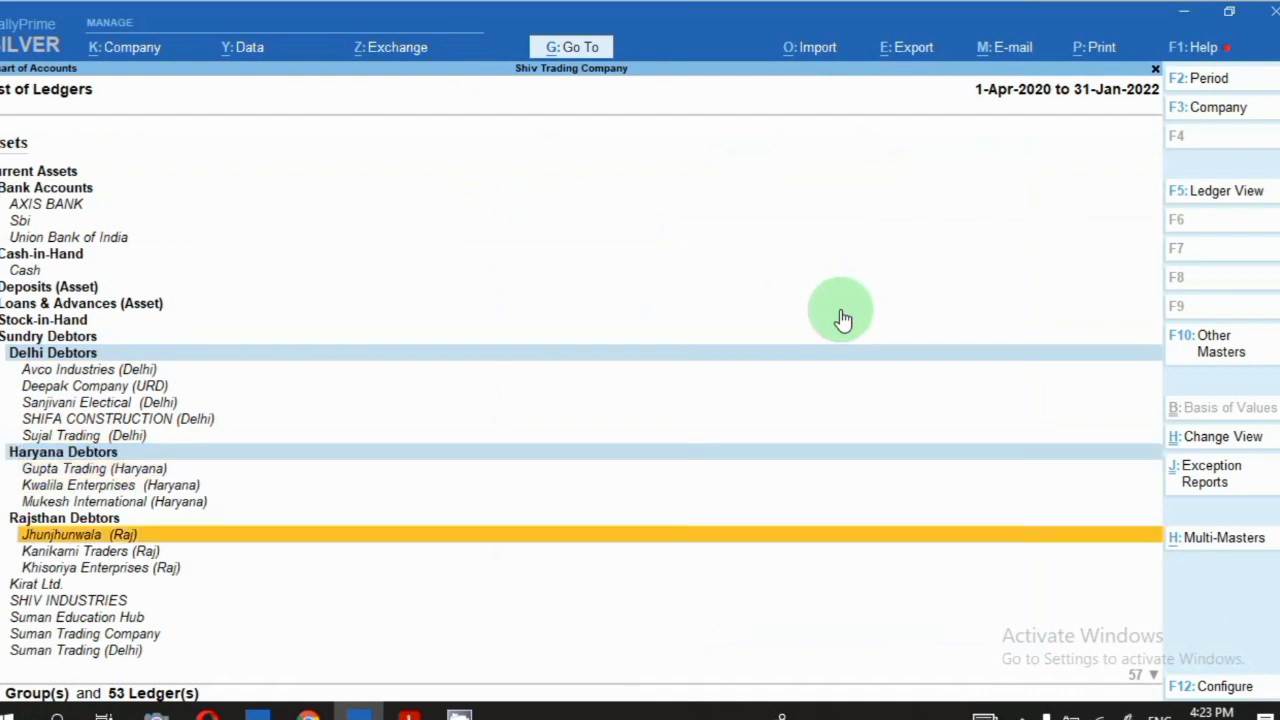
key("Up")
key("space")
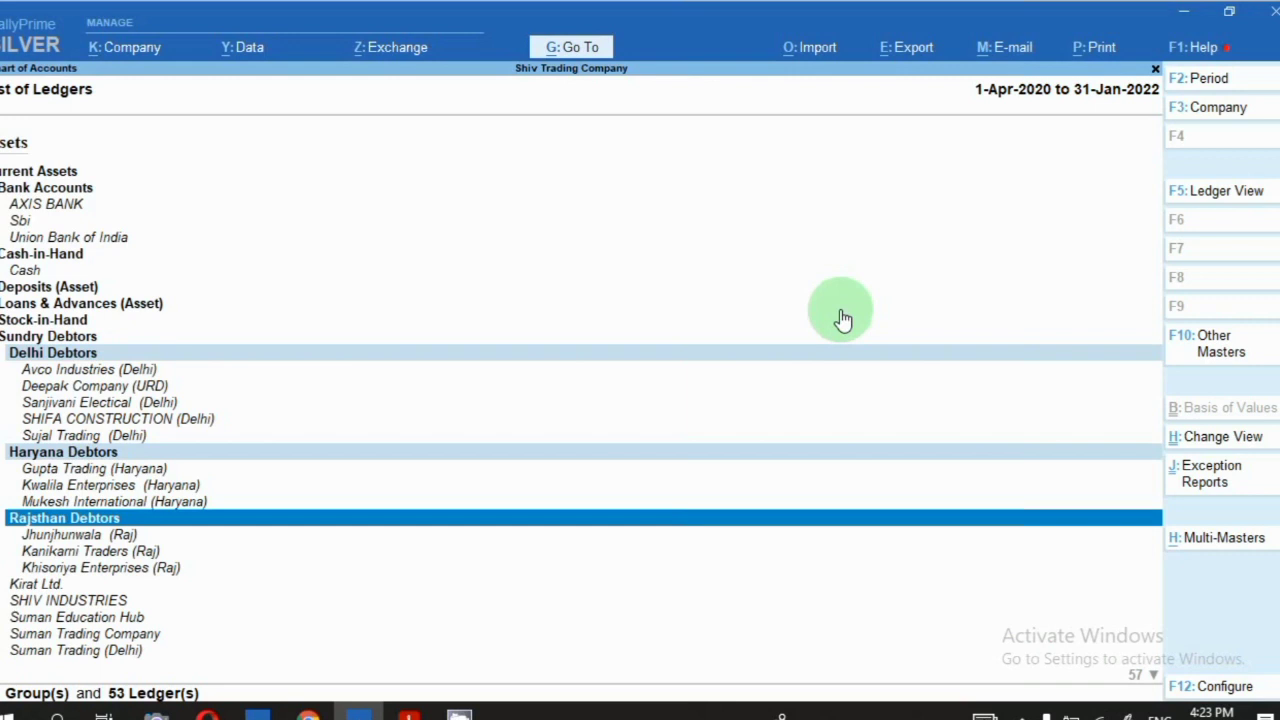
key("Escape")
key("Escape")
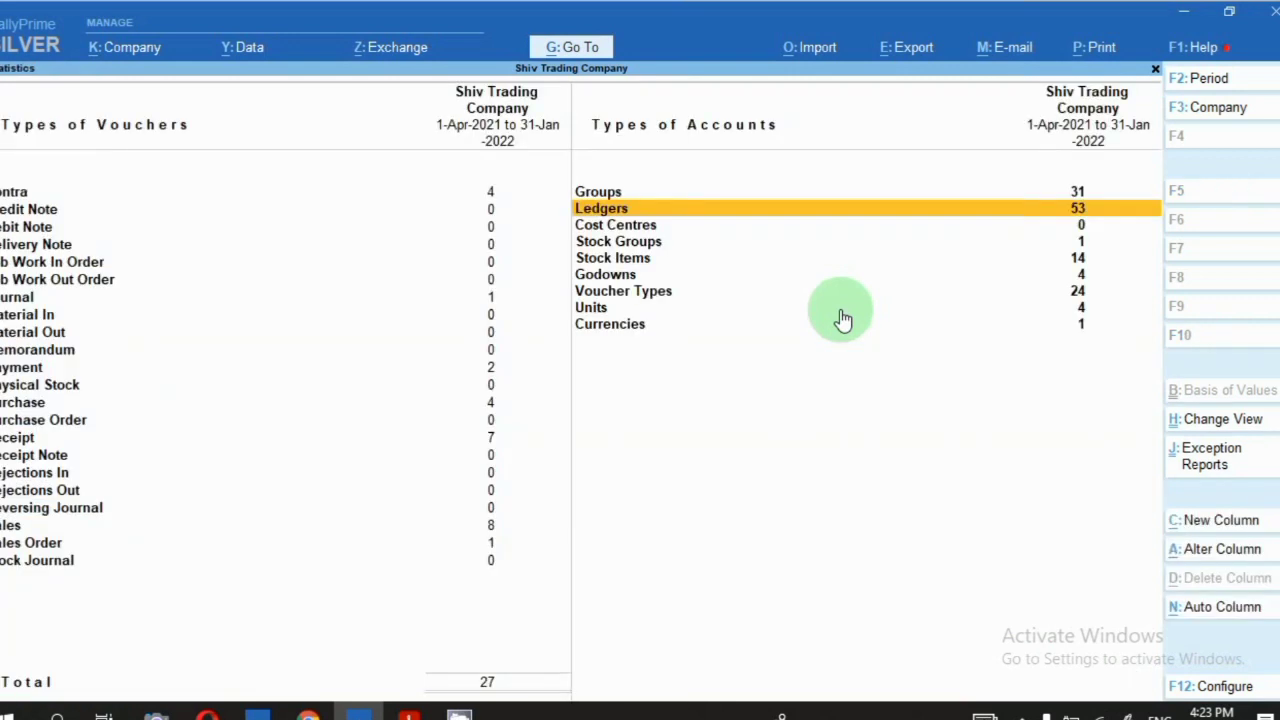
key("Escape")
key("Escape")
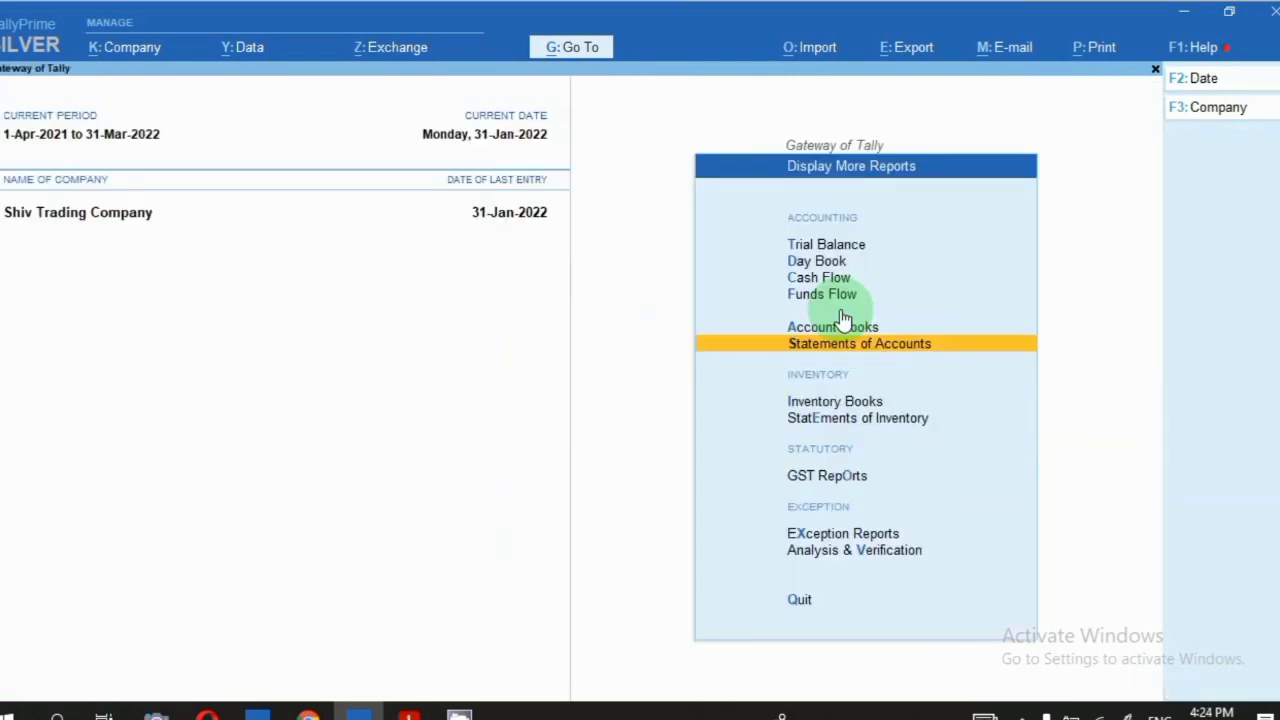
key("Escape")
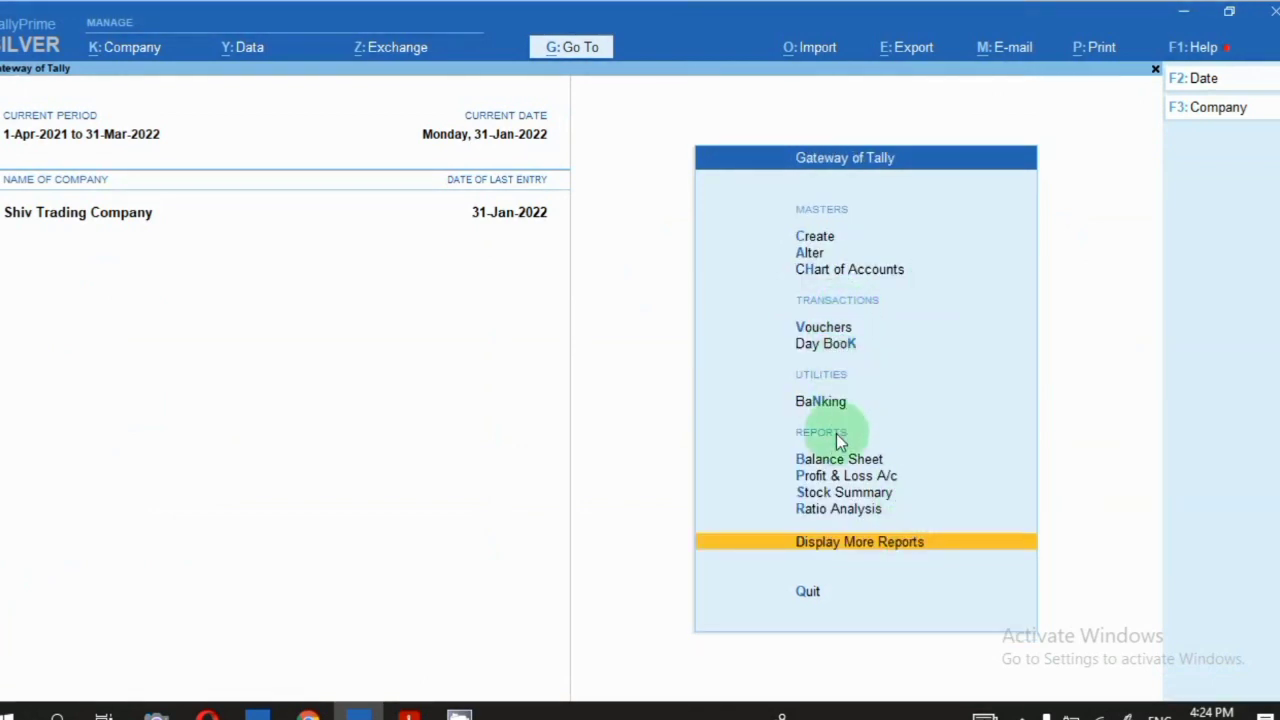
Open the account books' group summary and switch it from the primary groups to Delhi Debtors
key("Return")
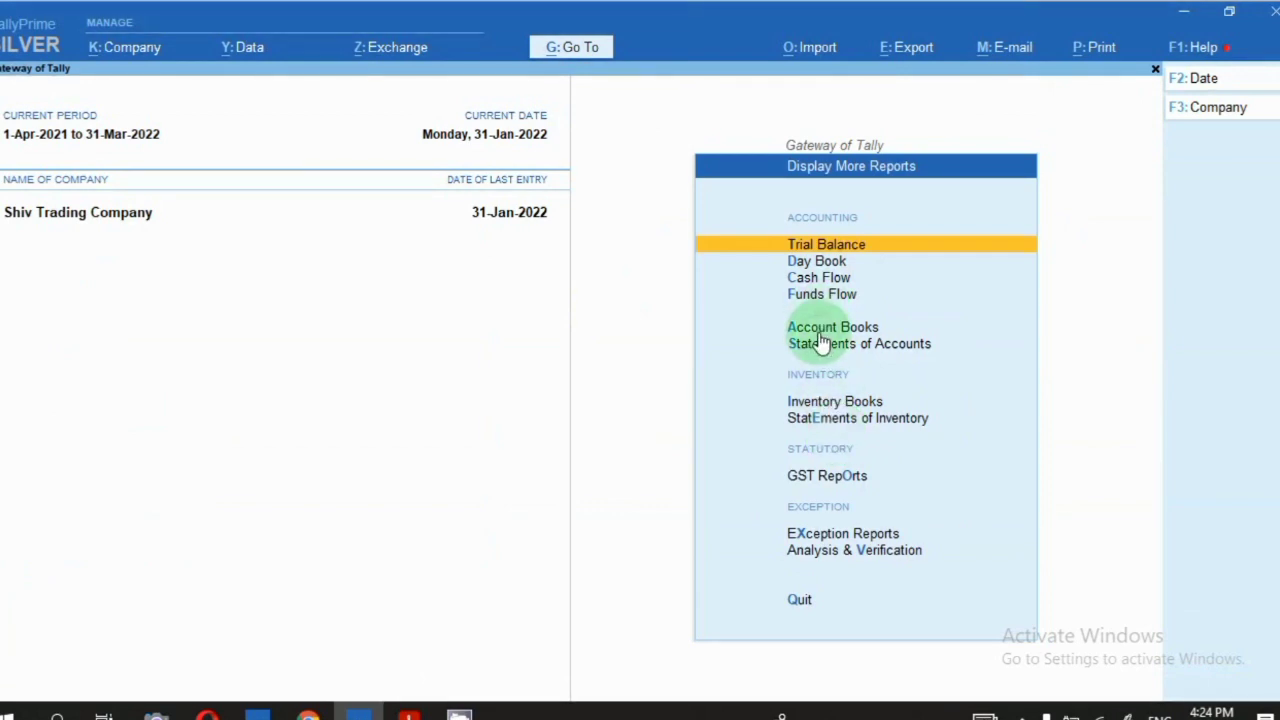
left_click(820, 330)
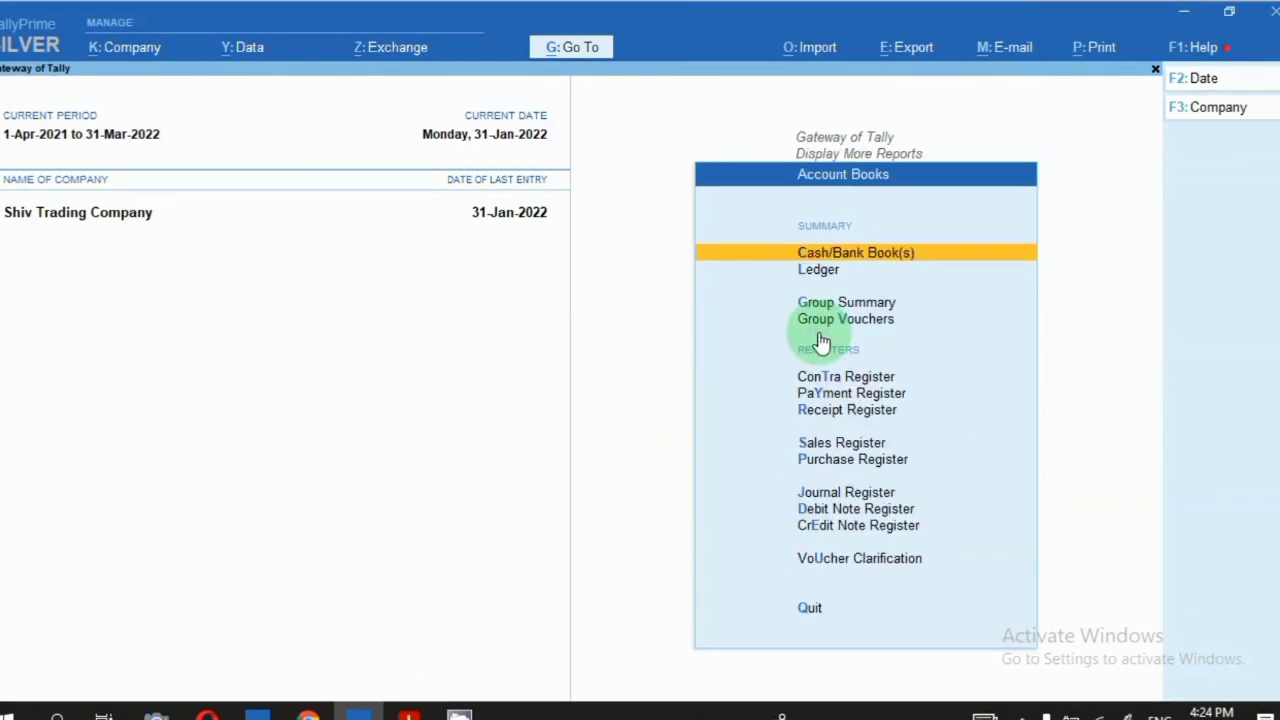
left_click(865, 305)
key("Return")
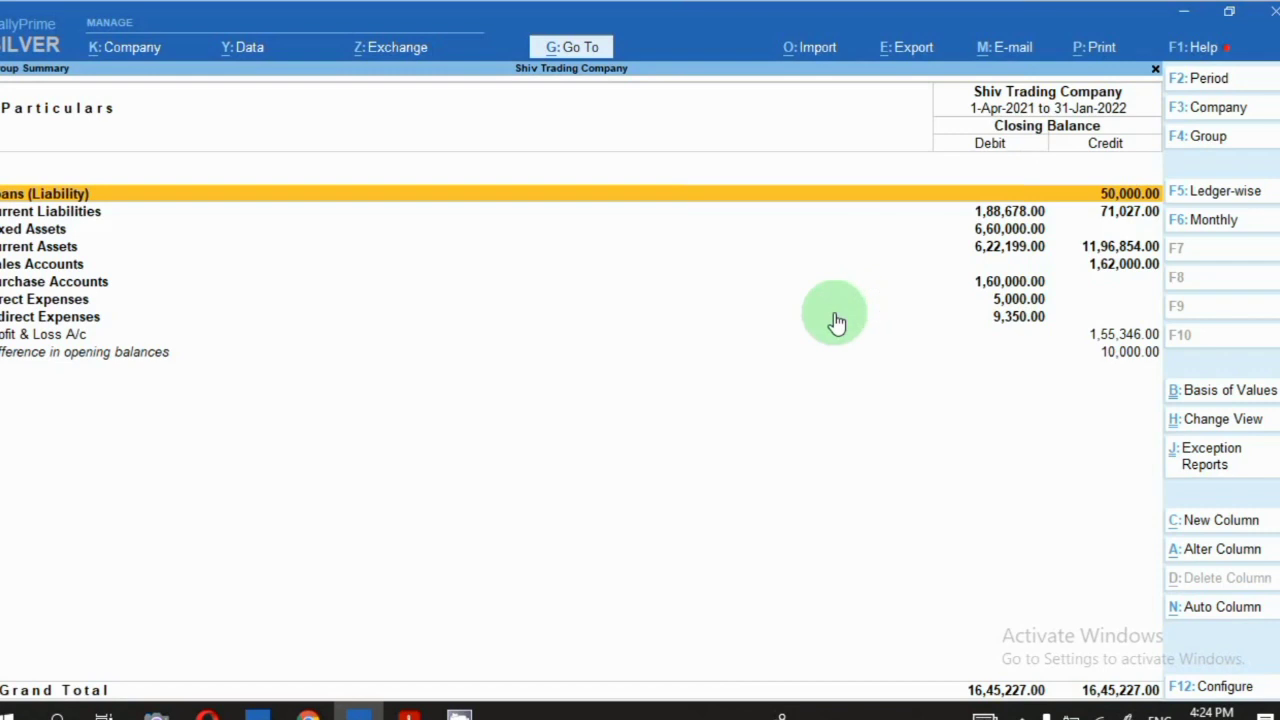
key("F4")
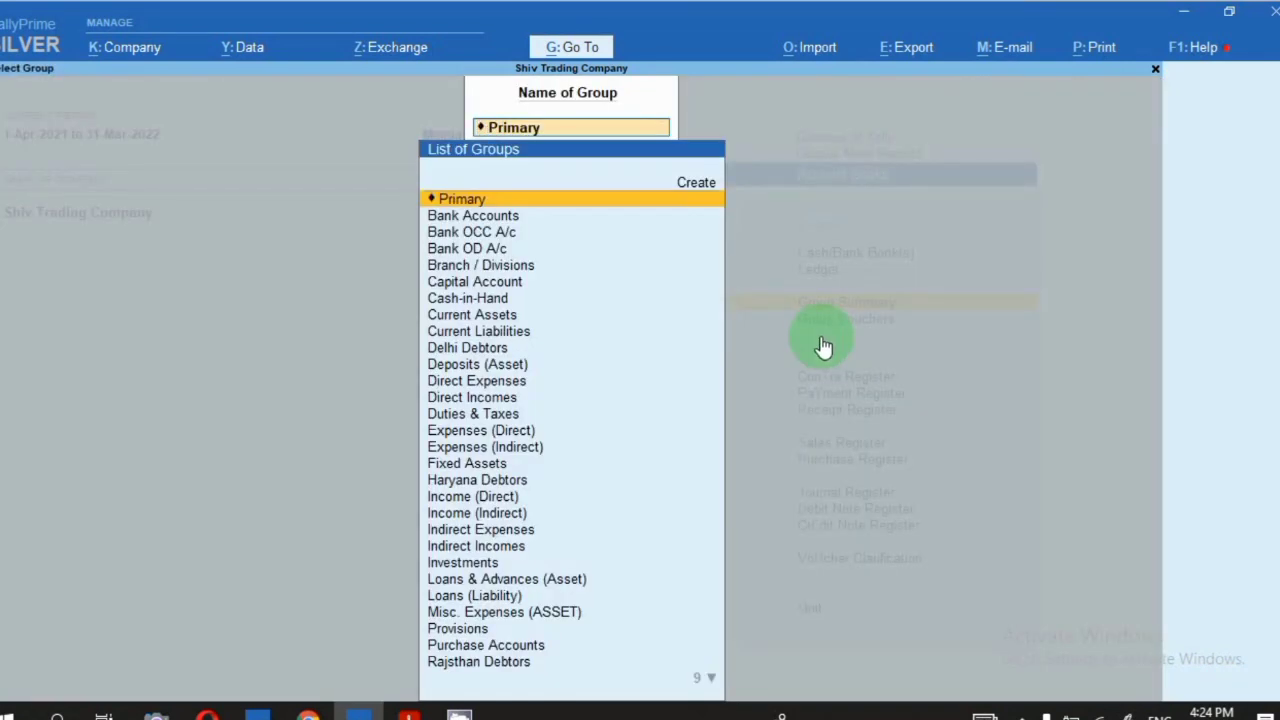
type("Del")
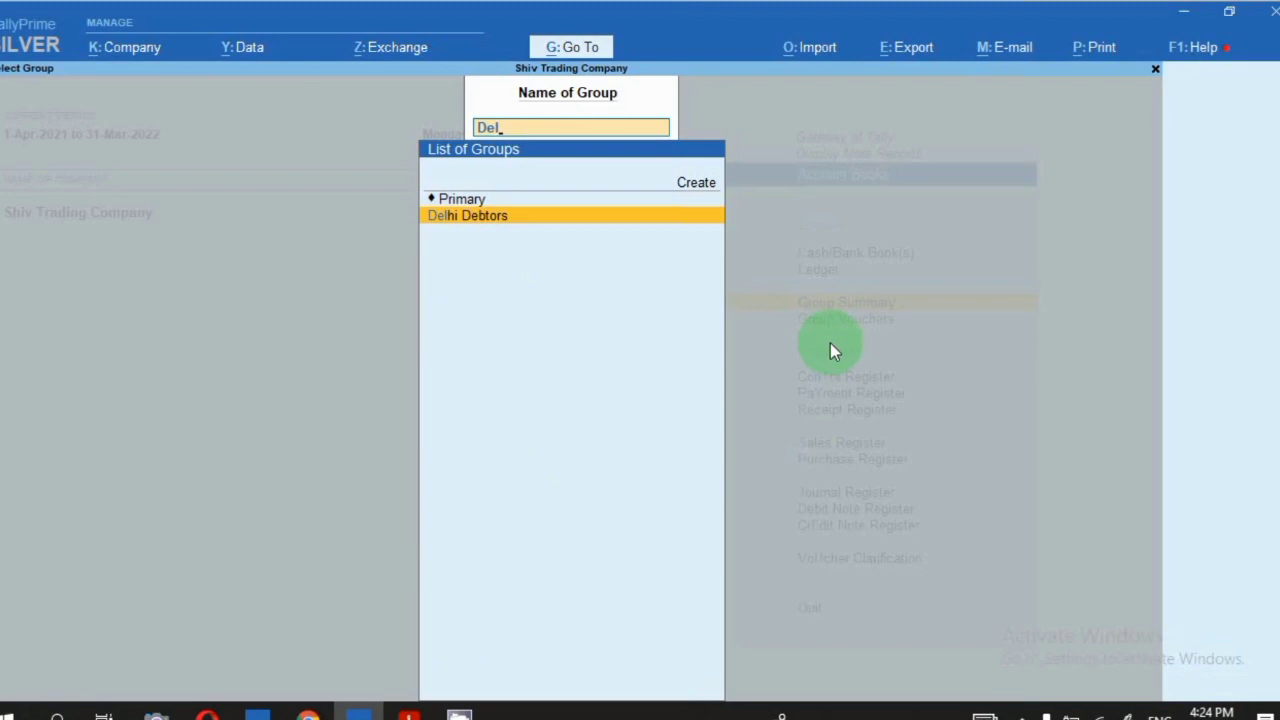
key("Return")
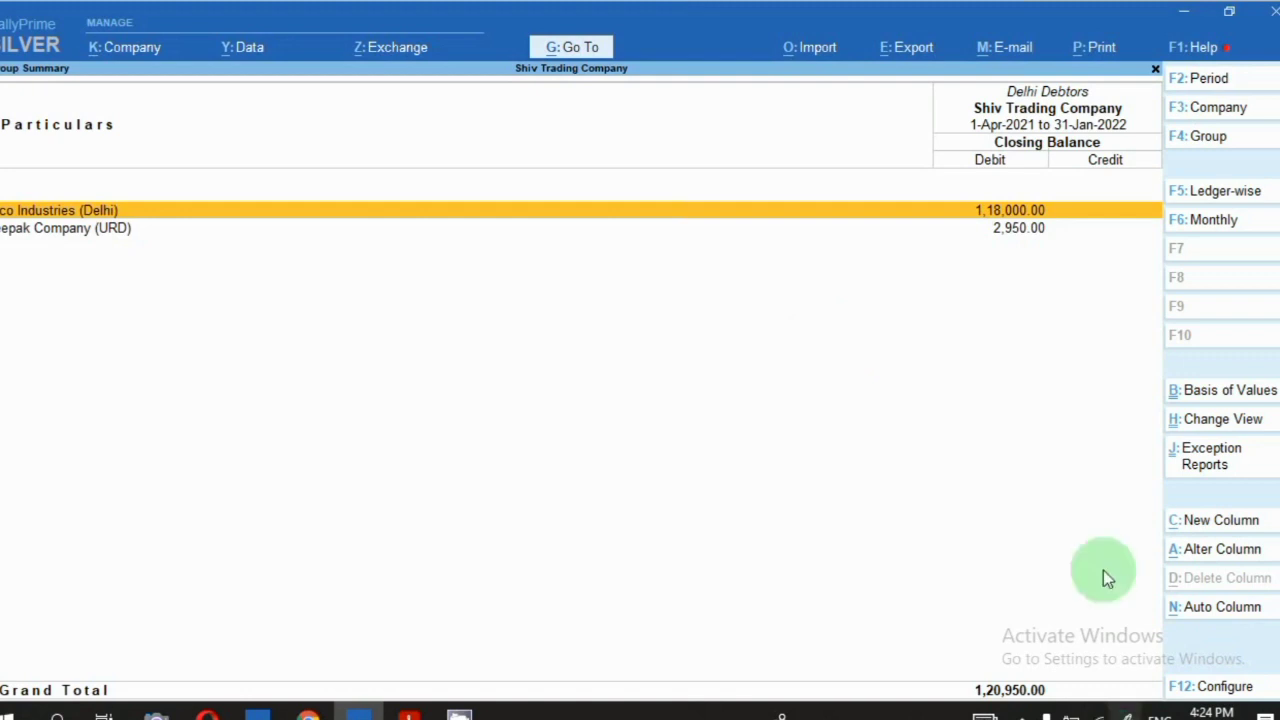
left_click(1020, 716)
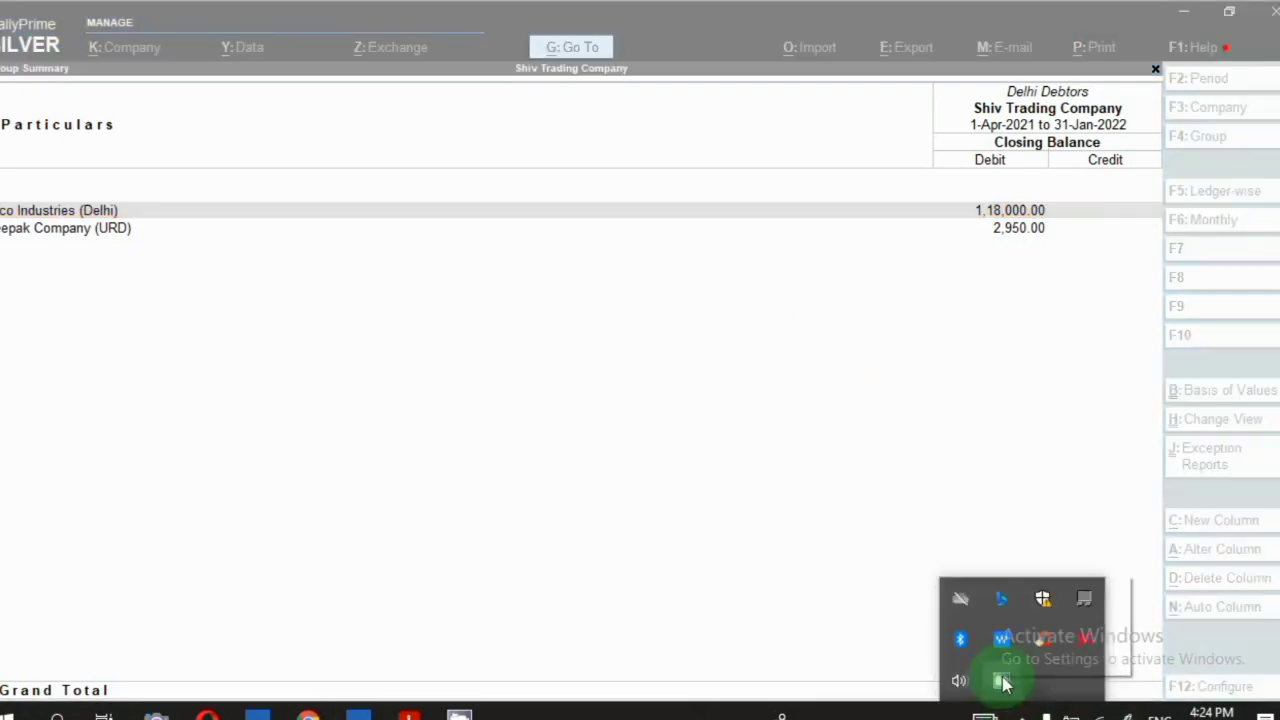
right_click(1001, 680)
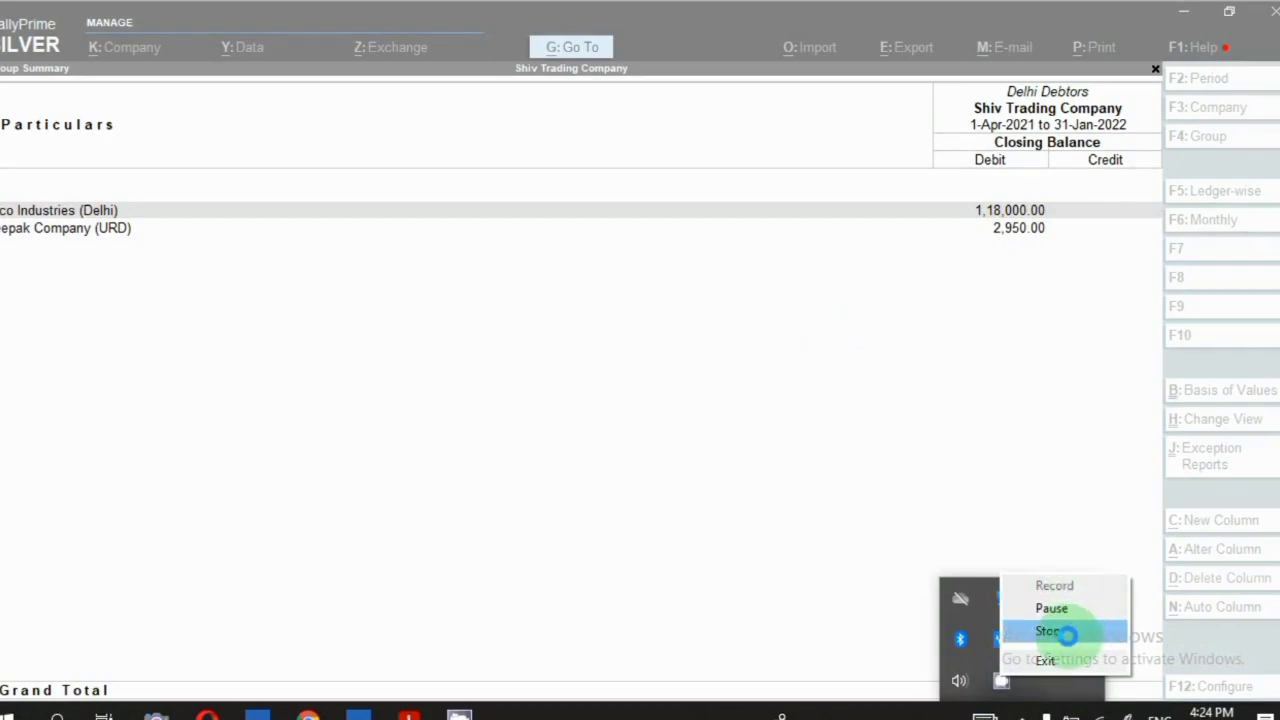
left_click(1066, 633)
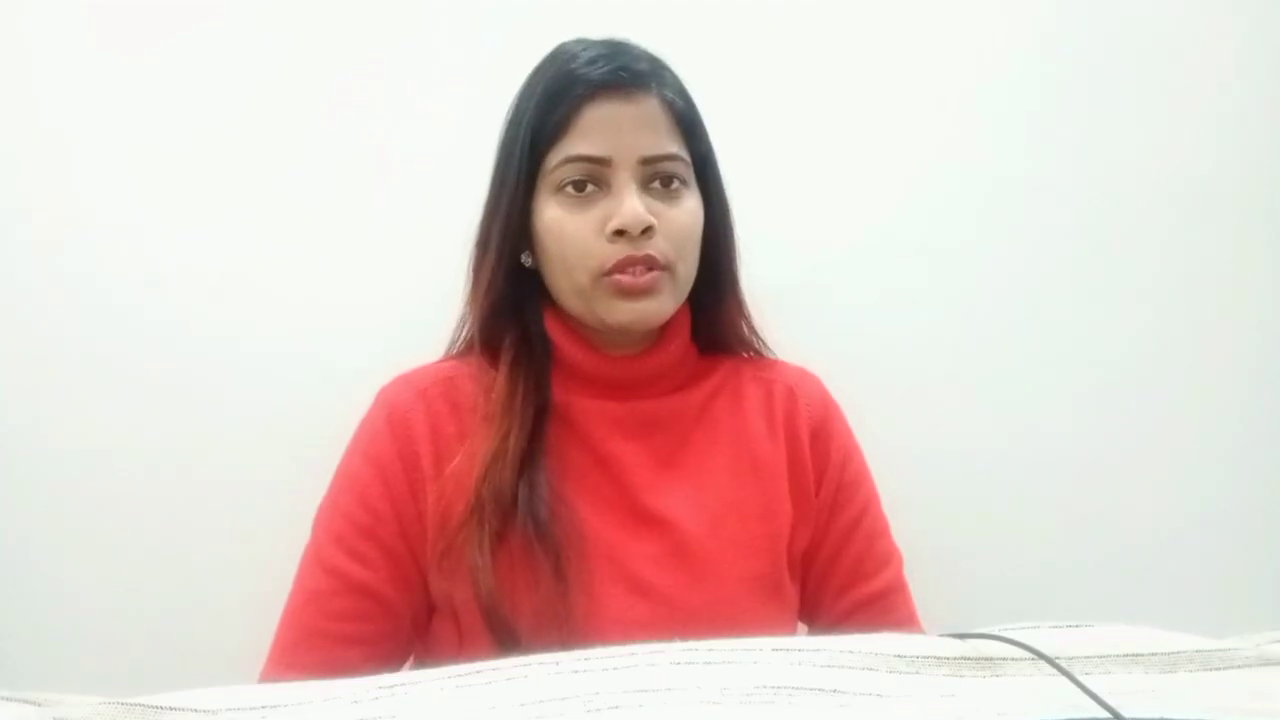